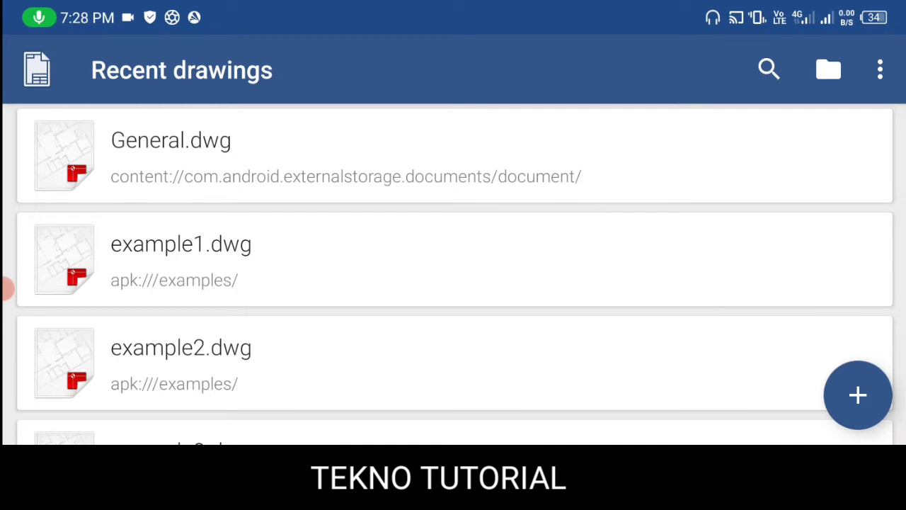
# Expand the new-drawing button to reveal the Imperial and Metrics unit options
pyautogui.moveTo(659, 312)
pyautogui.mouseDown()
pyautogui.moveTo(674, 253)
pyautogui.moveTo(675, 277)
pyautogui.mouseUp()
pyautogui.click(858, 395)
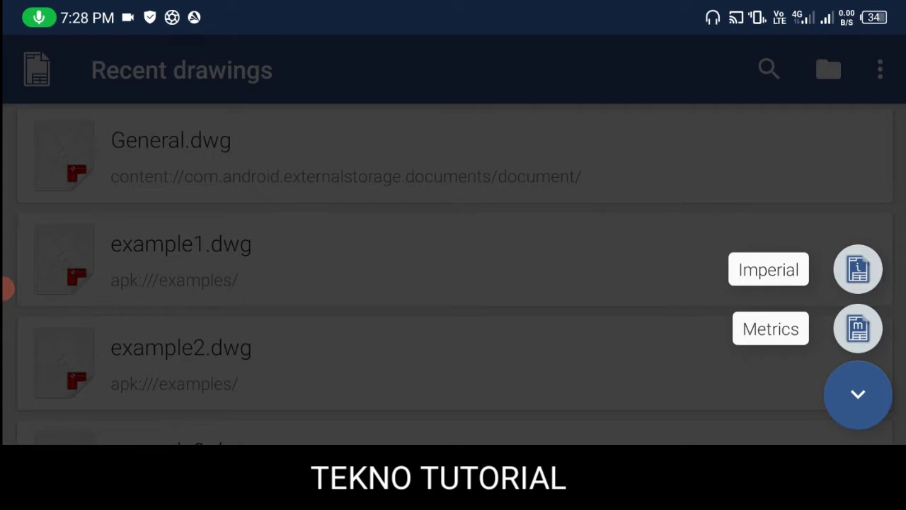
# Create a new Metrics drawing and check the space list, staying in Model
pyautogui.click(858, 328)
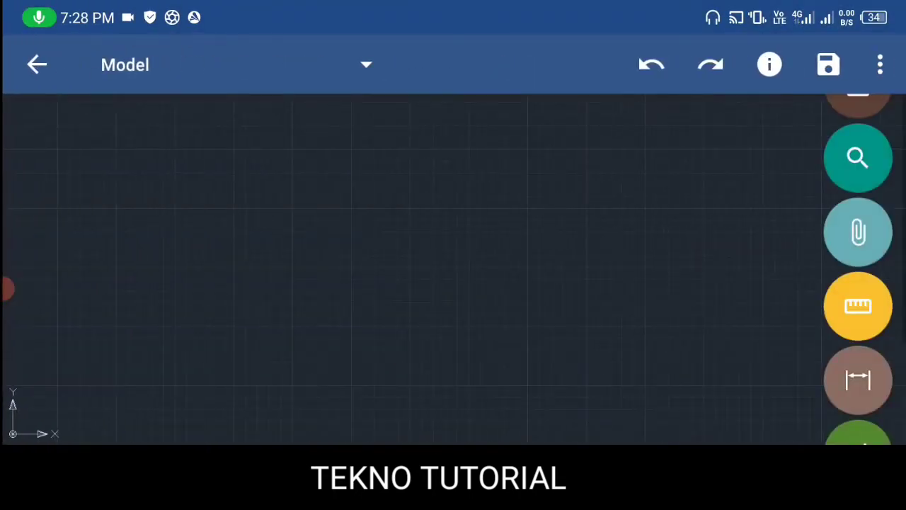
pyautogui.click(367, 64)
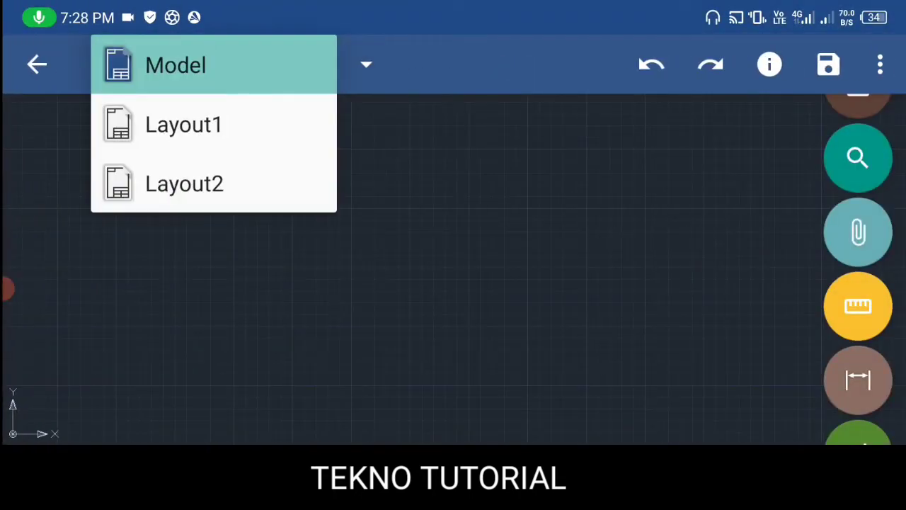
pyautogui.click(528, 238)
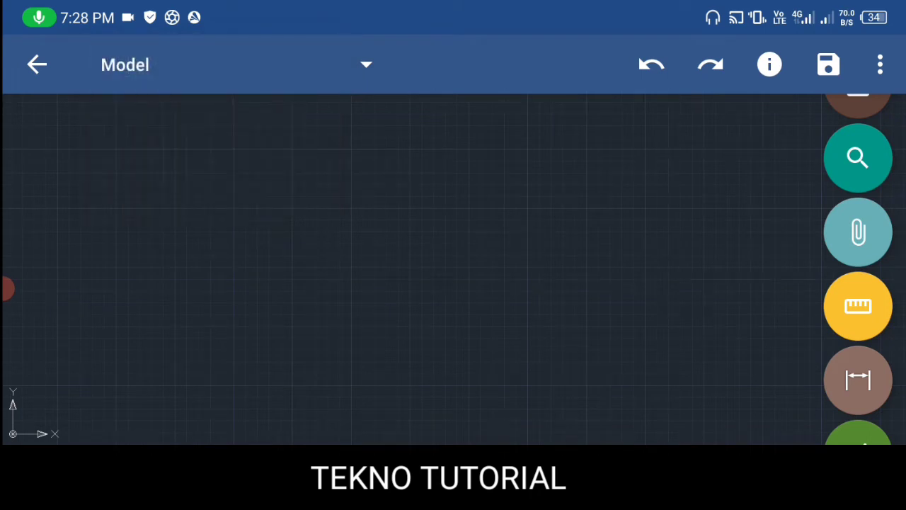
# Browse the Draw and Modify command menus, then close them
pyautogui.moveTo(878, 304); pyautogui.dragTo(886, 158)
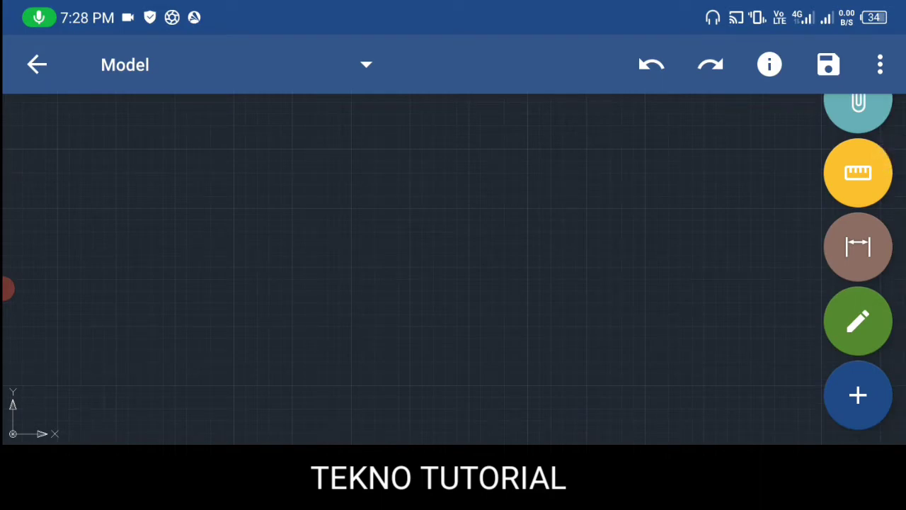
pyautogui.click(859, 395)
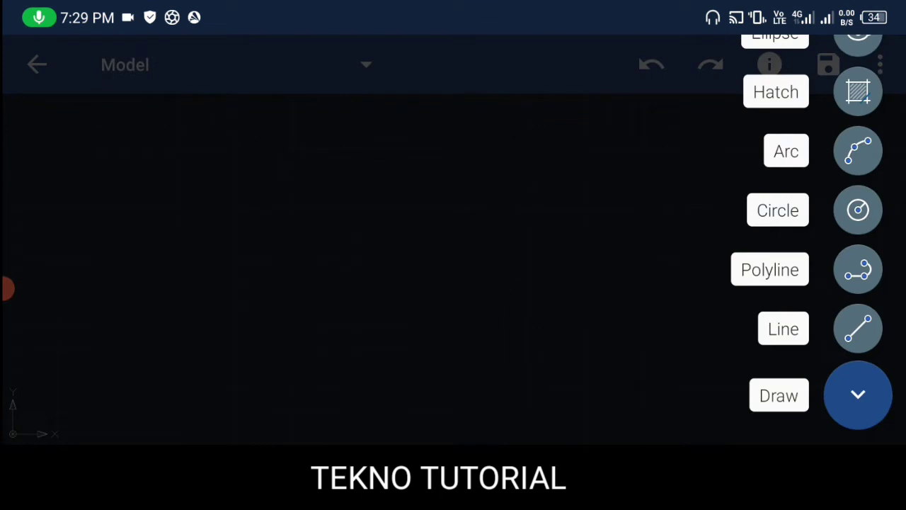
pyautogui.moveTo(807, 152); pyautogui.dragTo(806, 425)
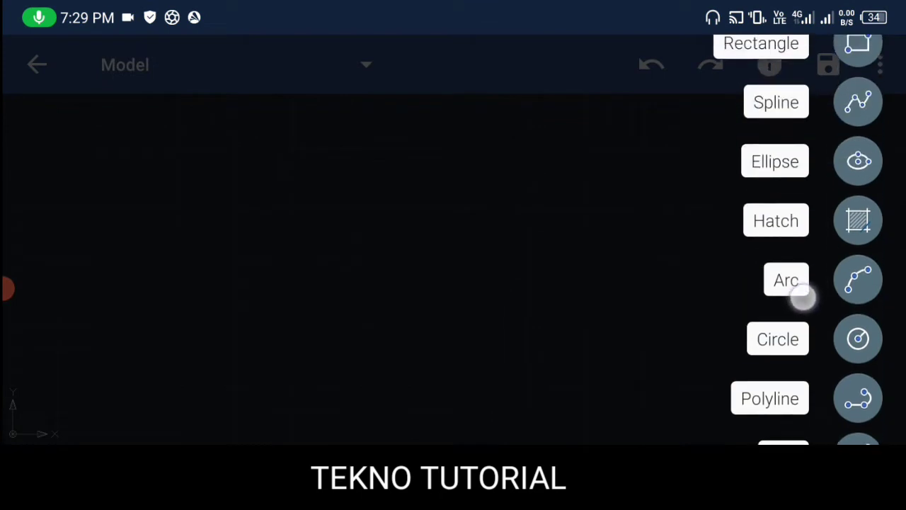
pyautogui.moveTo(845, 294); pyautogui.dragTo(850, 71)
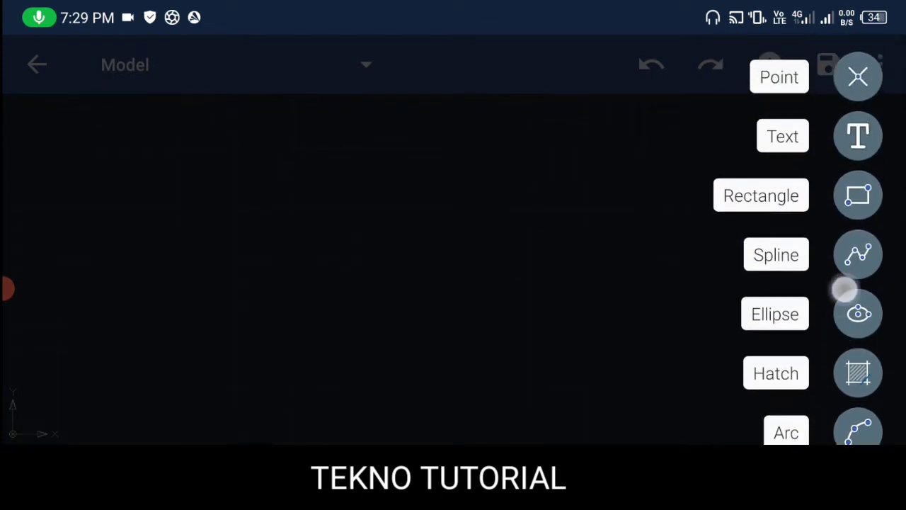
pyautogui.click(860, 386)
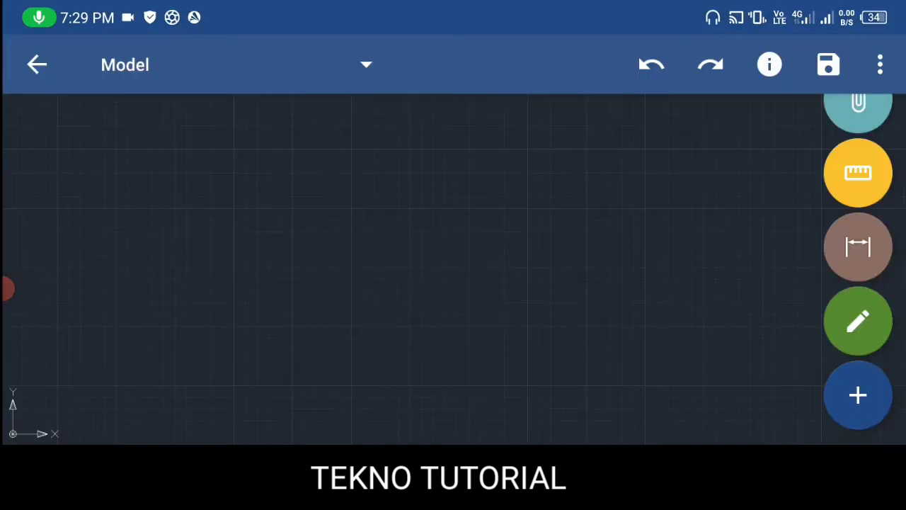
pyautogui.click(858, 321)
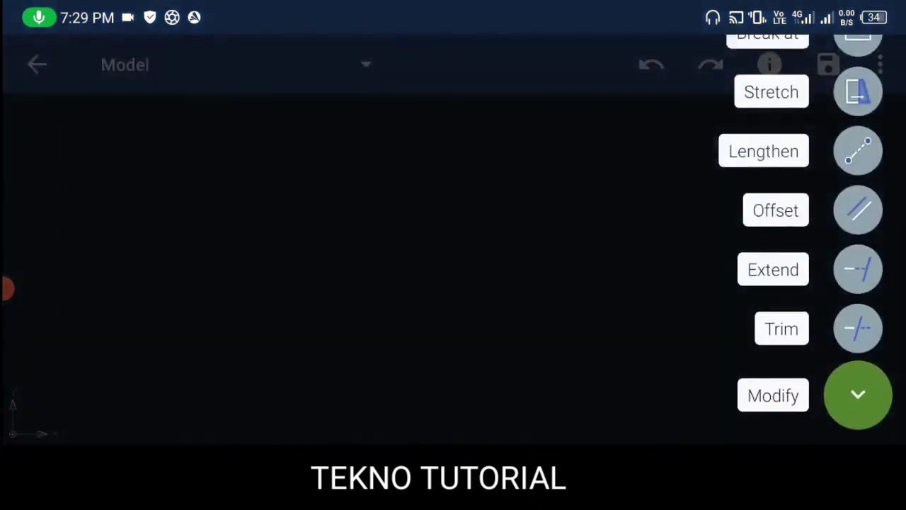
pyautogui.click(865, 386)
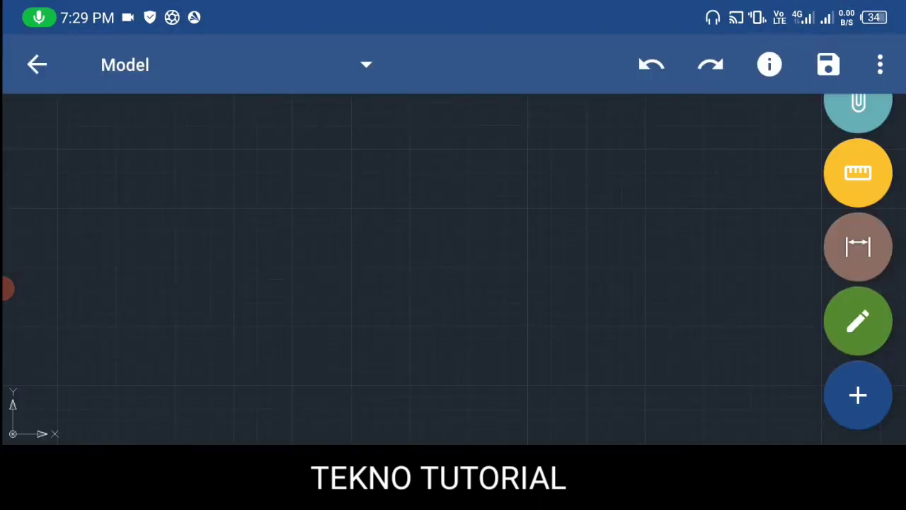
pyautogui.moveTo(858, 177); pyautogui.dragTo(858, 284)
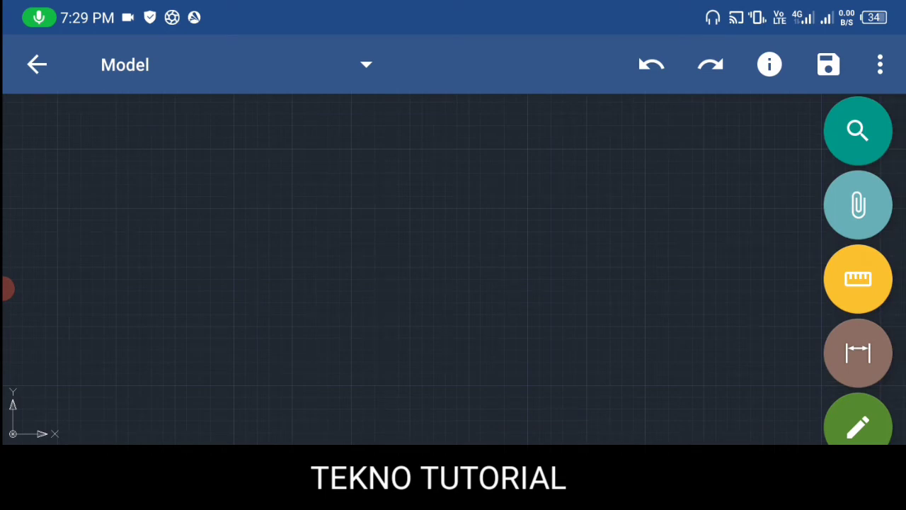
pyautogui.moveTo(880, 333)
pyautogui.mouseDown()
pyautogui.moveTo(880, 234)
pyautogui.moveTo(847, 364)
pyautogui.moveTo(866, 279)
pyautogui.mouseUp()
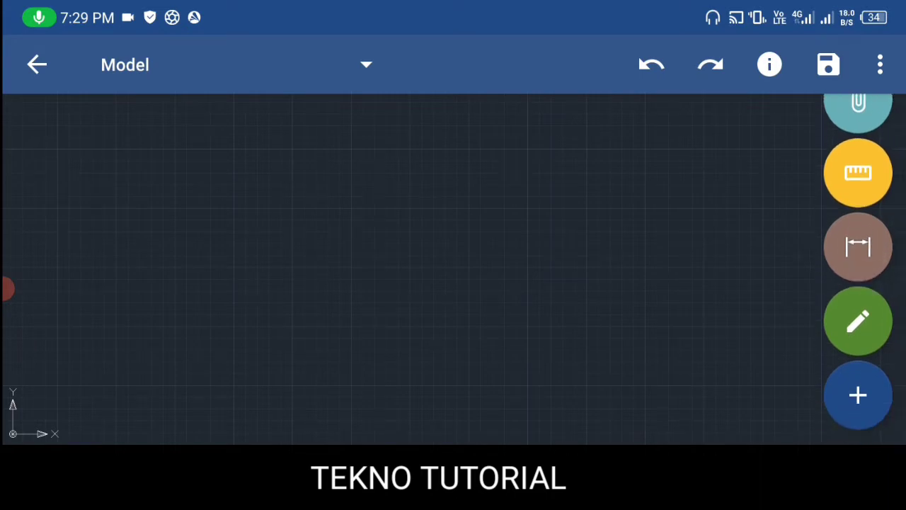
# Start a Line and draw the 7000 mm horizontal bottom side
pyautogui.click(859, 395)
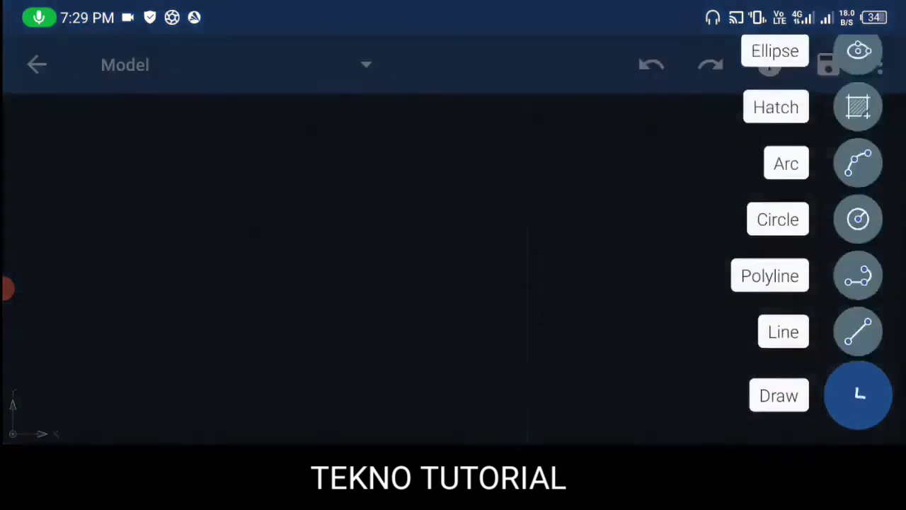
pyautogui.click(858, 328)
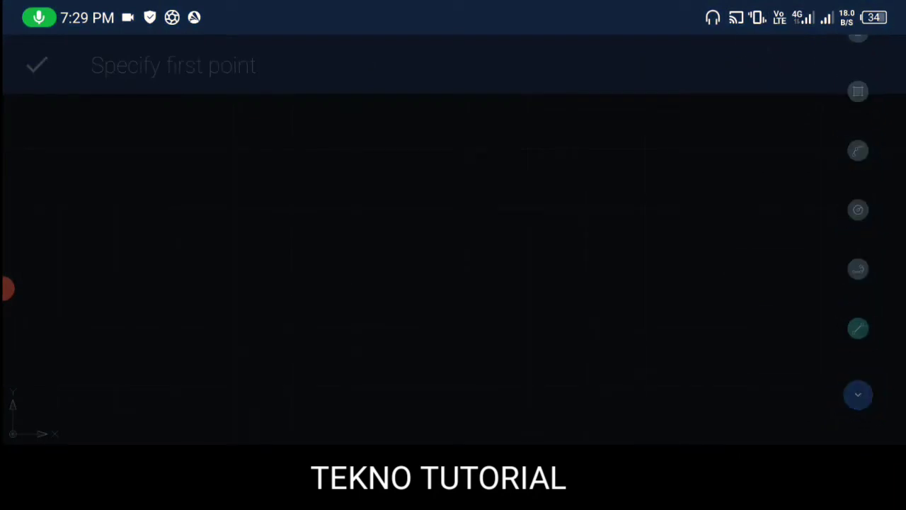
pyautogui.click(284, 294)
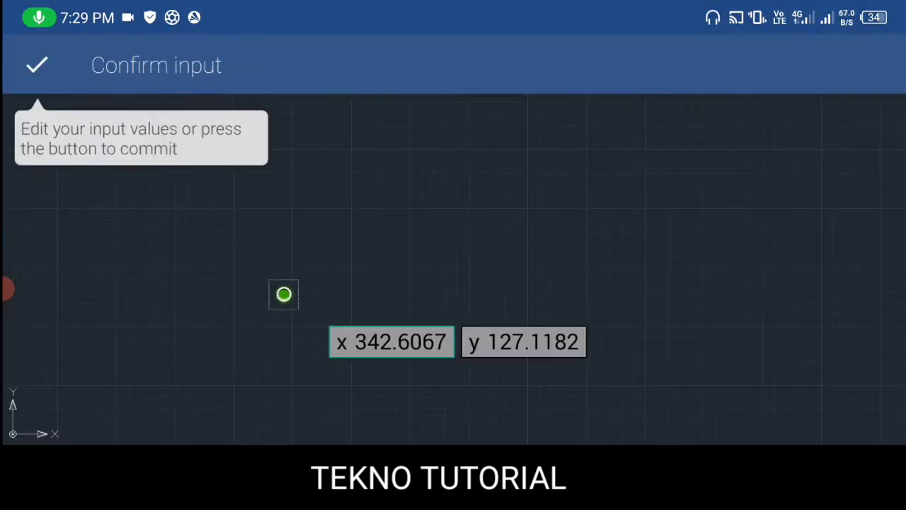
pyautogui.click(623, 294)
pyautogui.click(440, 249)
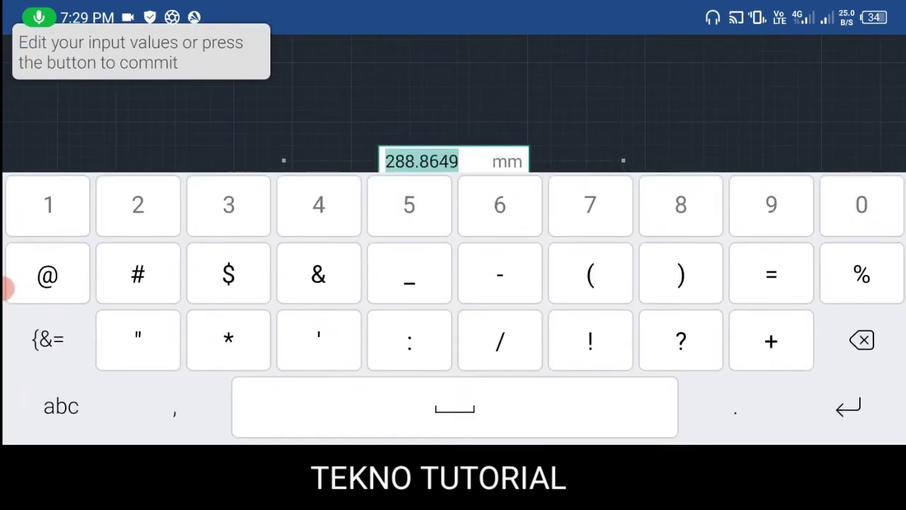
pyautogui.write('7000')
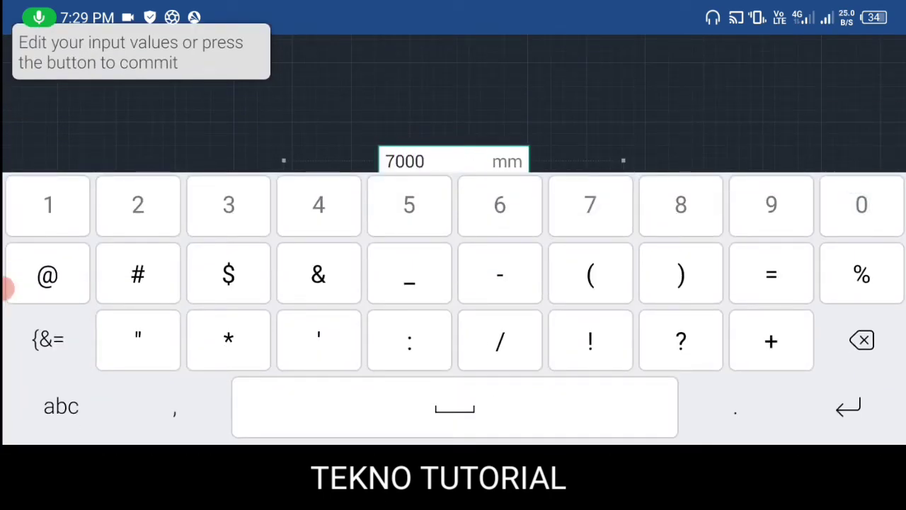
pyautogui.click(849, 408)
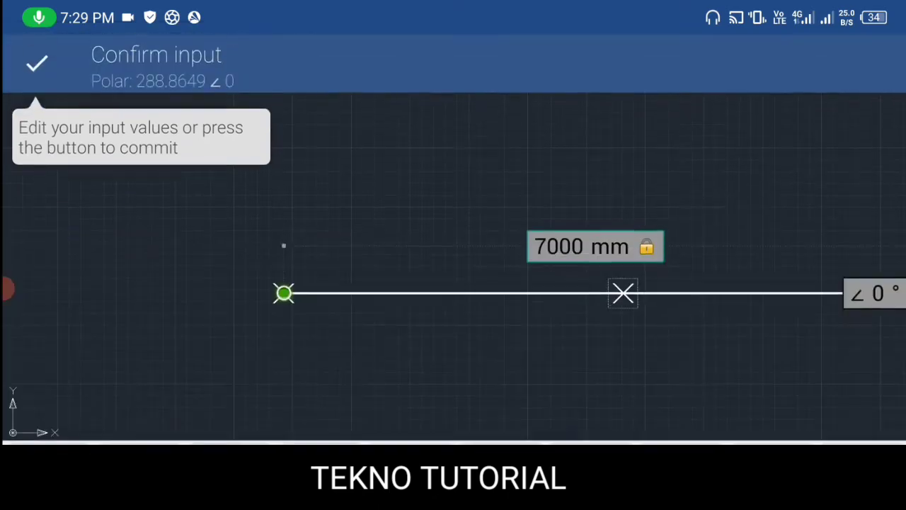
# Draw the 7000 mm vertical right side
pyautogui.scroll(-3, 526, 312)
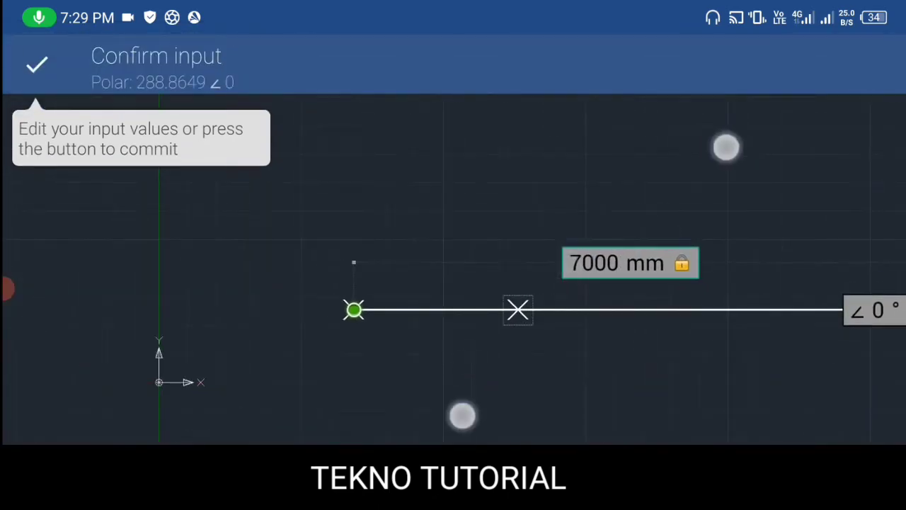
pyautogui.scroll(-3, 595, 281)
pyautogui.scroll(-2, 501, 308)
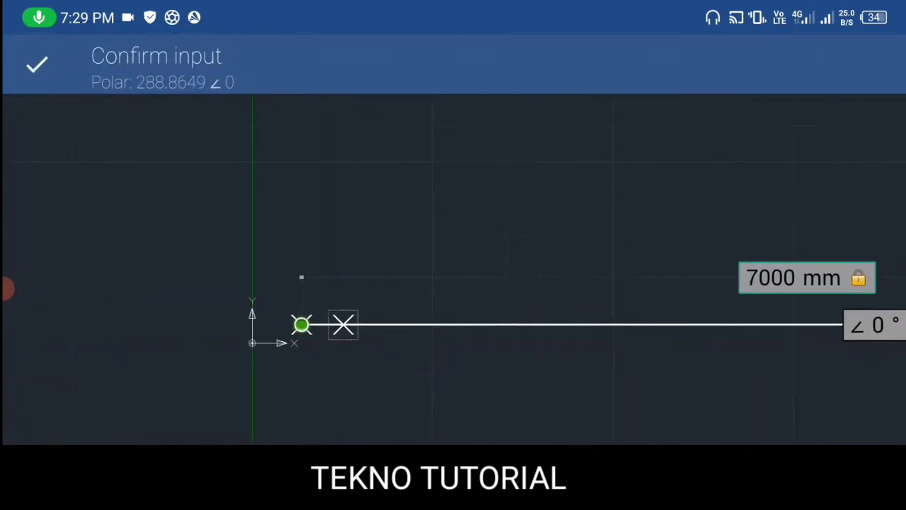
pyautogui.scroll(-3, 495, 289)
pyautogui.scroll(-1, 672, 308)
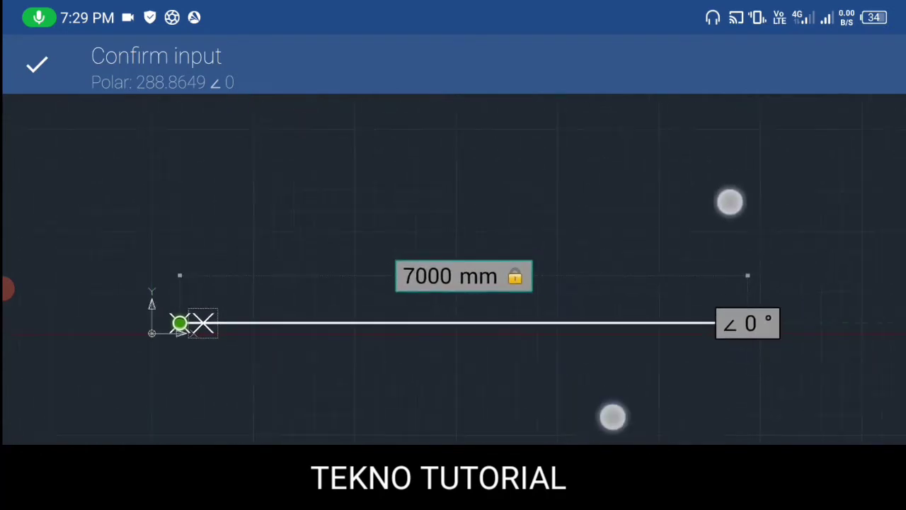
pyautogui.scroll(-1, 671, 309)
pyautogui.click(683, 148)
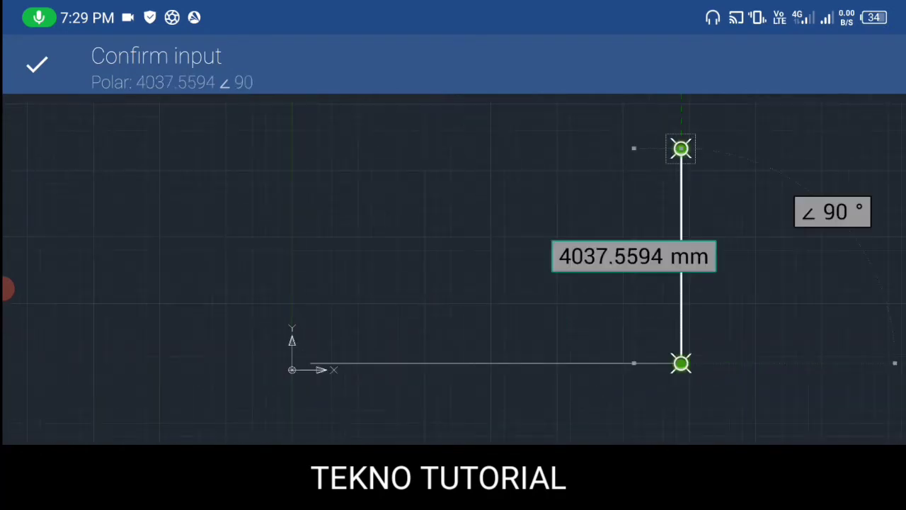
pyautogui.click(600, 256)
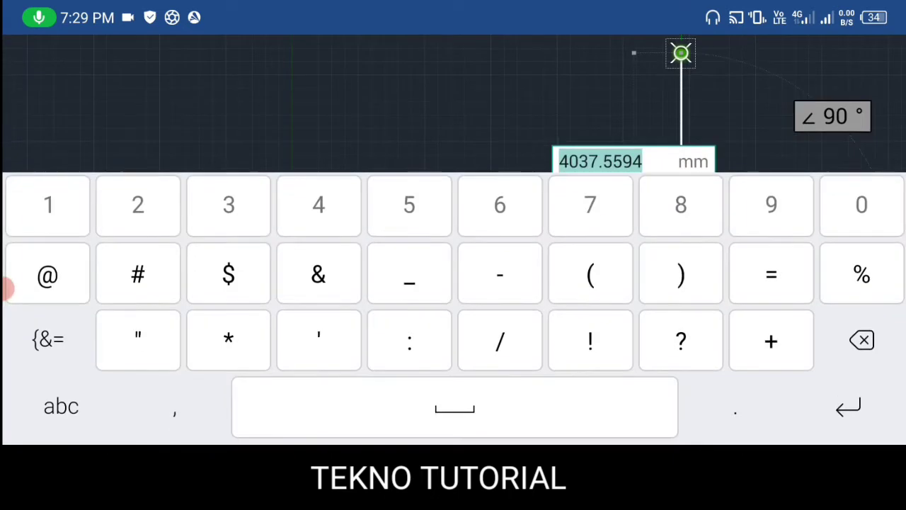
pyautogui.write('7000')
pyautogui.press('Return')
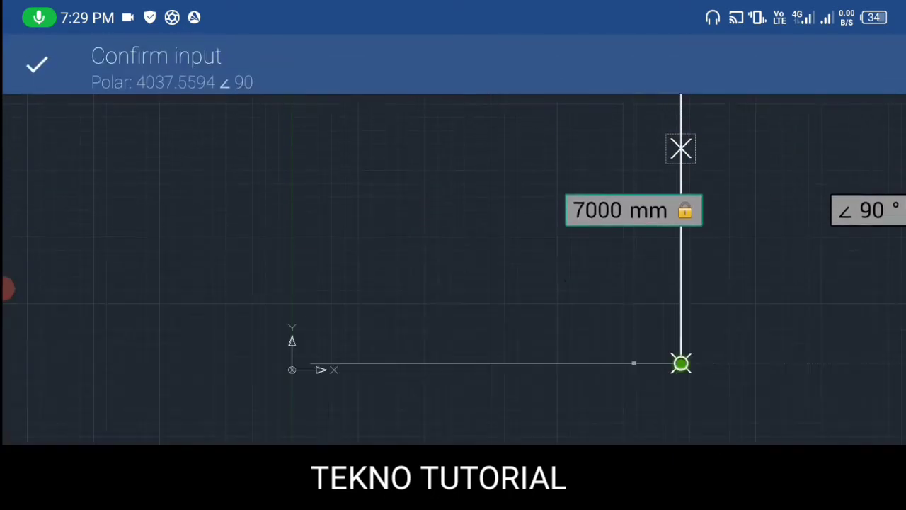
# Draw the 7000 mm top side running left
pyautogui.scroll(-2, 635, 299)
pyautogui.click(449, 175)
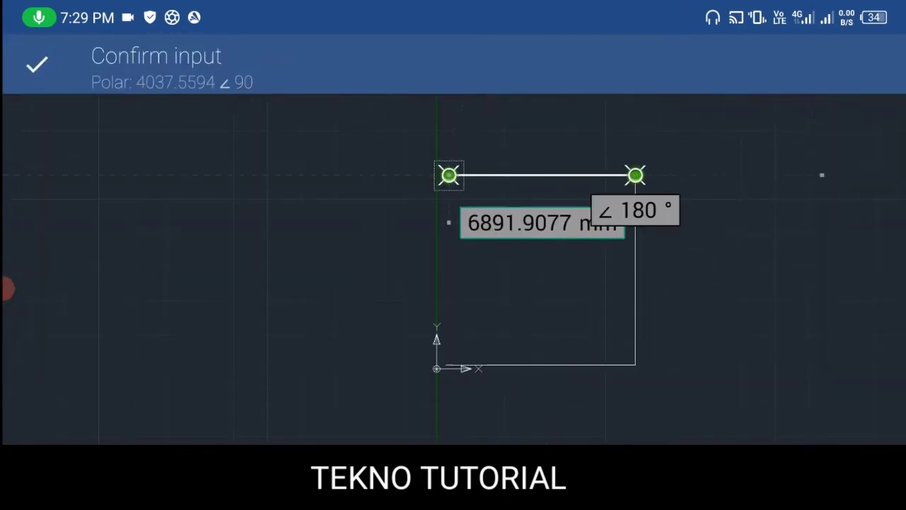
pyautogui.click(543, 223)
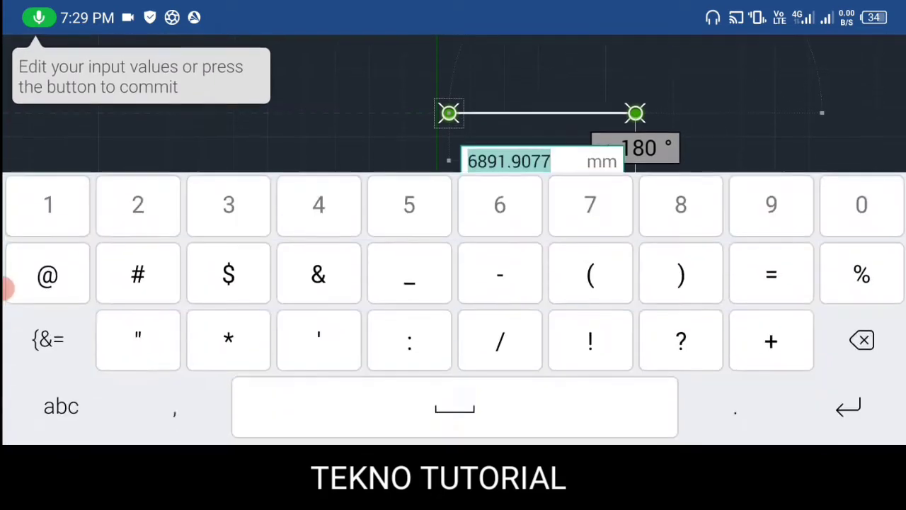
pyautogui.write('7000')
pyautogui.press('Return')
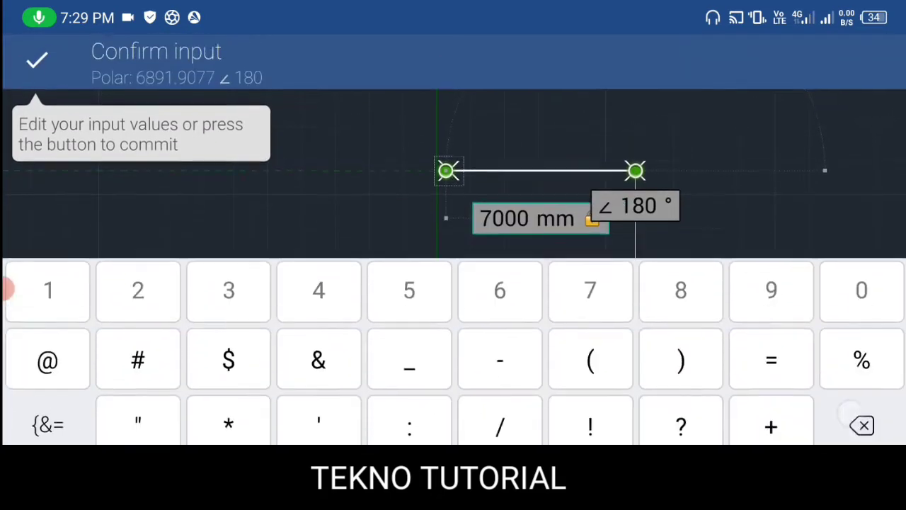
pyautogui.scroll(3, 538, 255)
pyautogui.scroll(2, 558, 282)
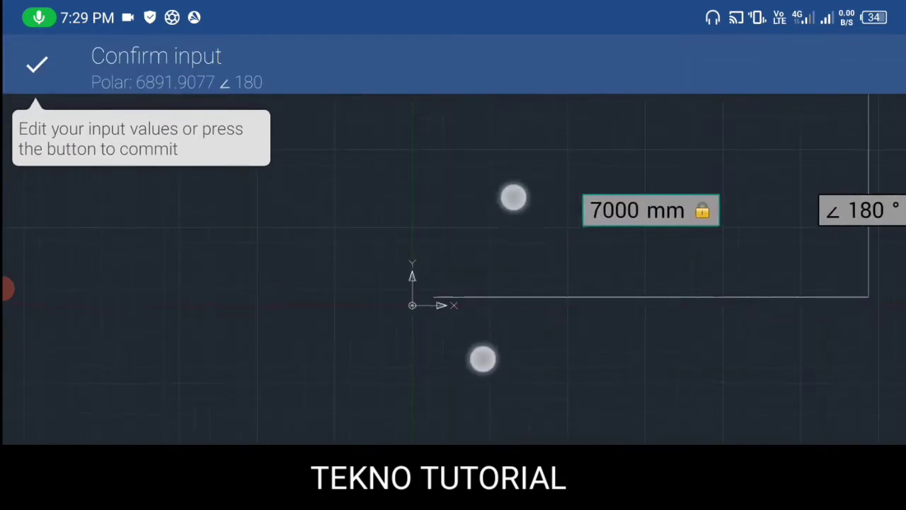
pyautogui.scroll(3, 531, 283)
# Close the square with the left side and end the line command
pyautogui.click(37, 64)
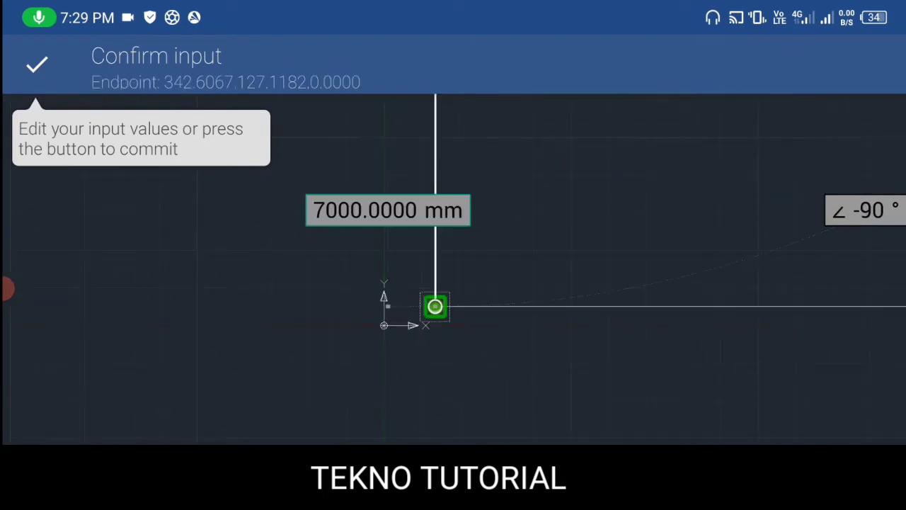
pyautogui.scroll(-2, 538, 312)
pyautogui.scroll(1, 541, 295)
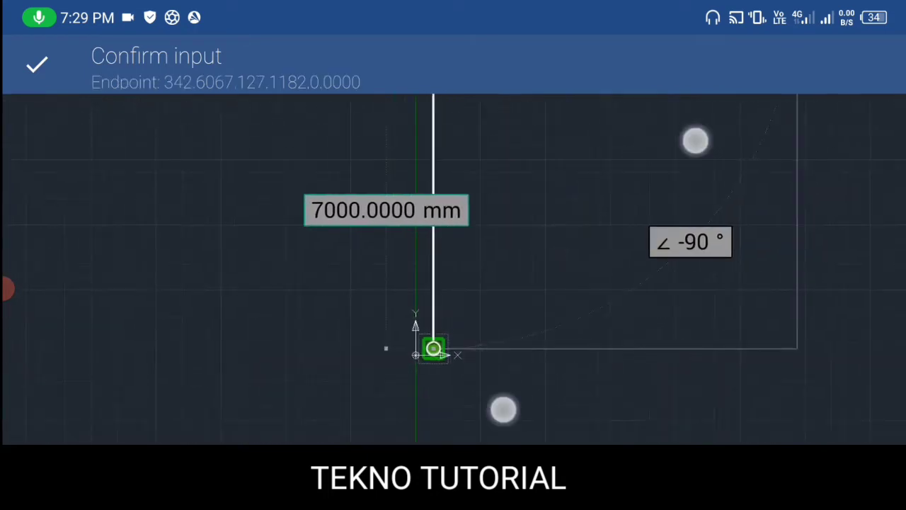
pyautogui.scroll(-2, 541, 295)
pyautogui.scroll(-1, 680, 278)
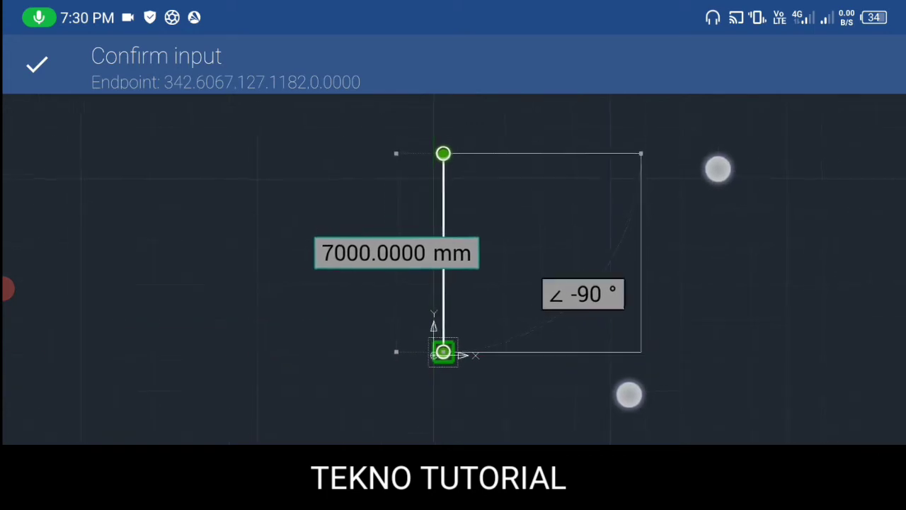
pyautogui.click(37, 65)
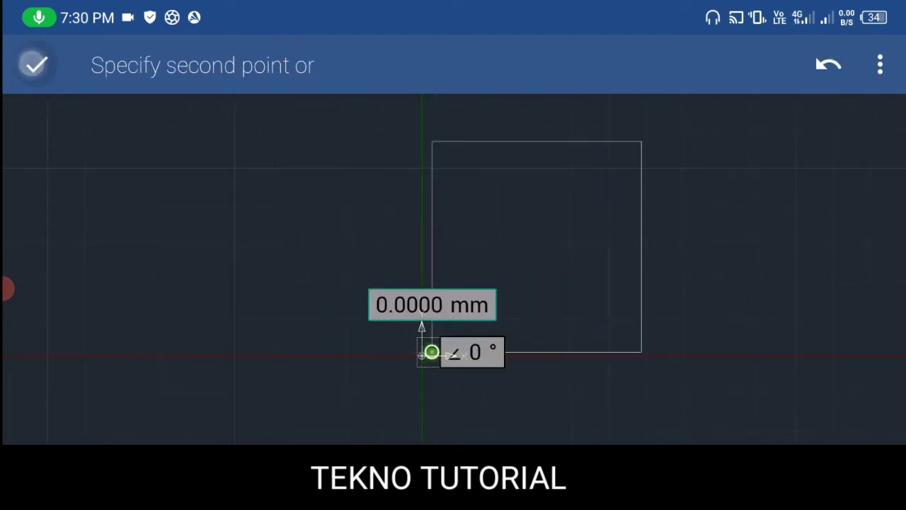
pyautogui.click(35, 66)
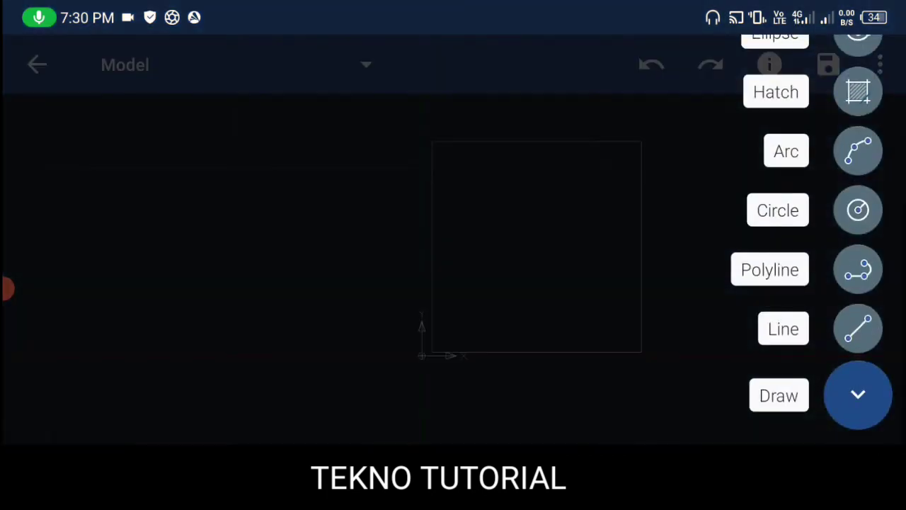
# Start the Offset command with a distance of 10
pyautogui.click(858, 395)
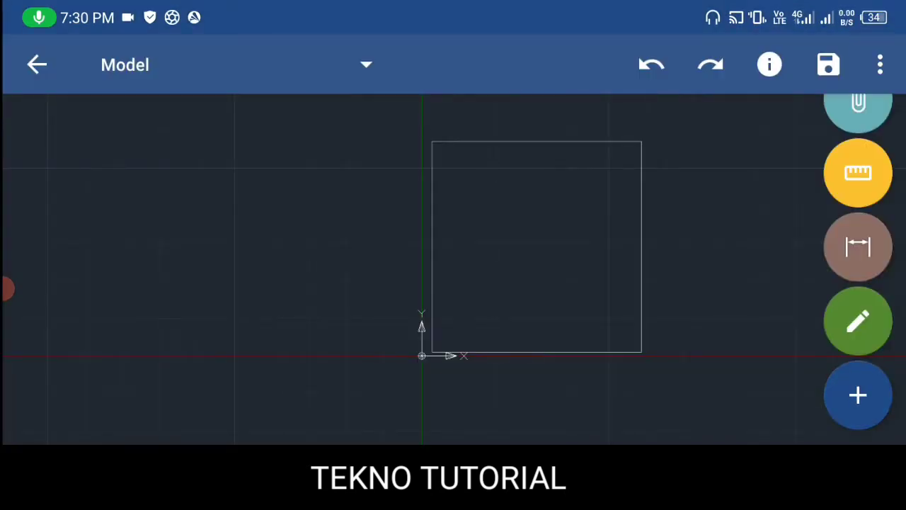
pyautogui.moveTo(729, 266); pyautogui.dragTo(651, 273)
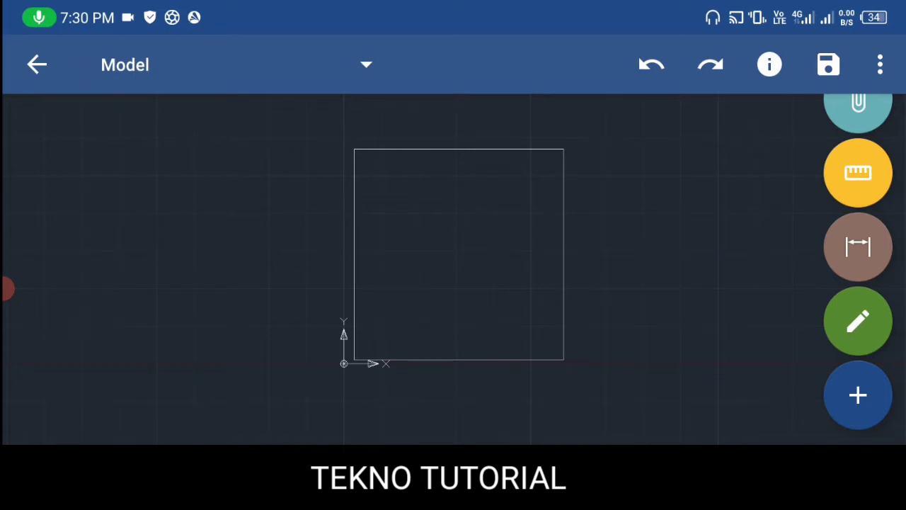
pyautogui.click(858, 321)
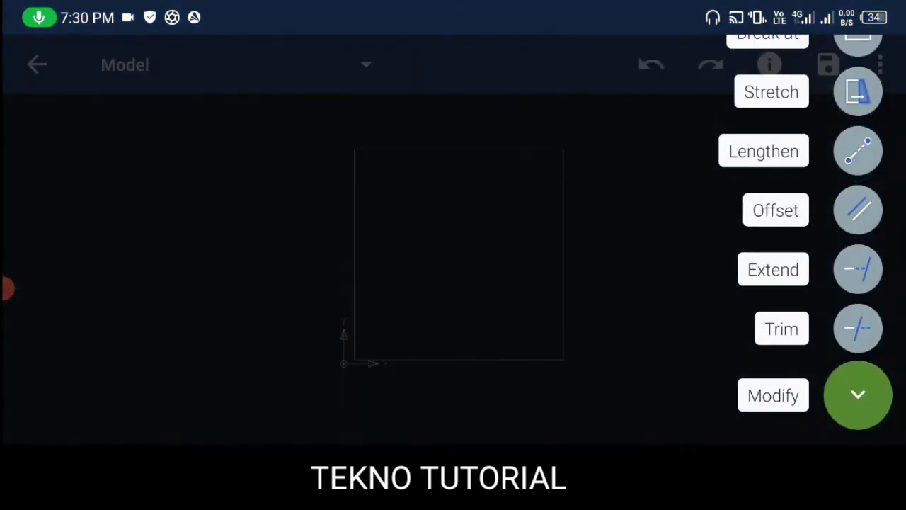
pyautogui.click(858, 211)
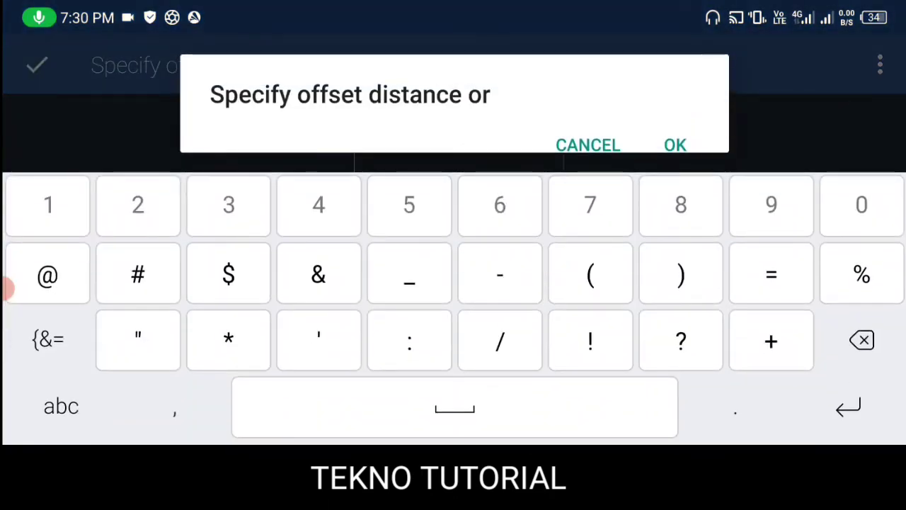
pyautogui.press('BackSpace')
pyautogui.write('1')
pyautogui.write('0')
pyautogui.press('Return')
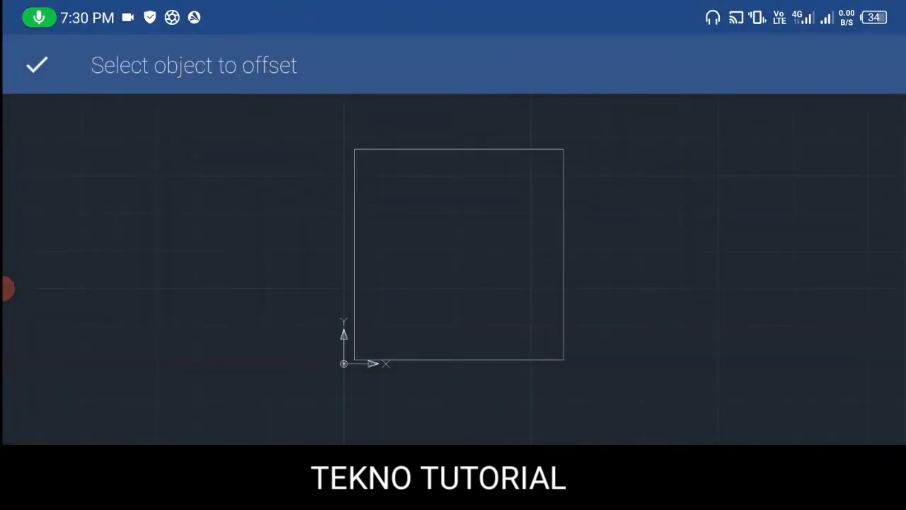
# Offset the right, left, top and bottom sides inward, then end the command
pyautogui.click(559, 240)
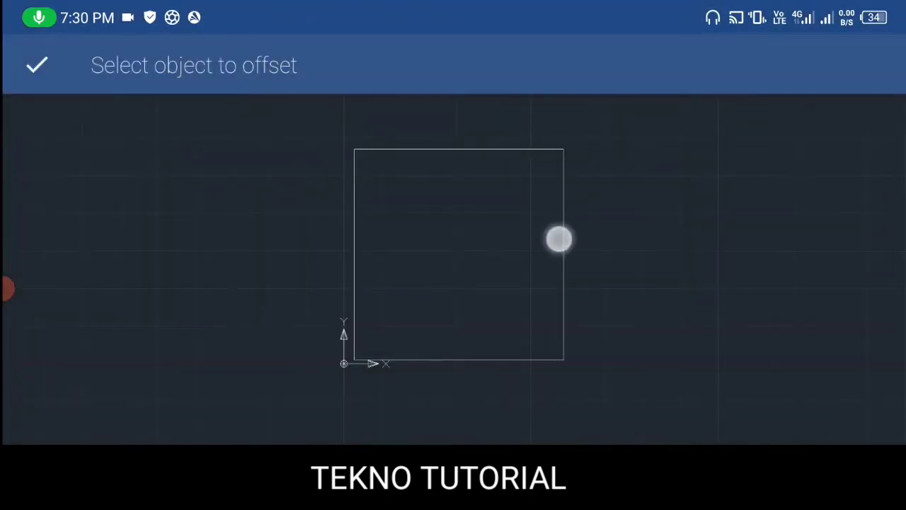
pyautogui.click(533, 263)
pyautogui.click(348, 245)
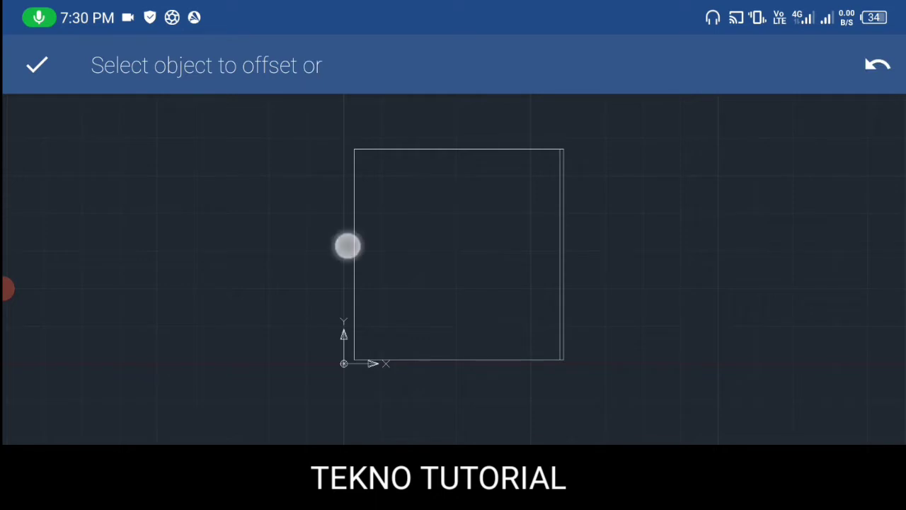
pyautogui.click(405, 259)
pyautogui.click(483, 157)
pyautogui.click(480, 209)
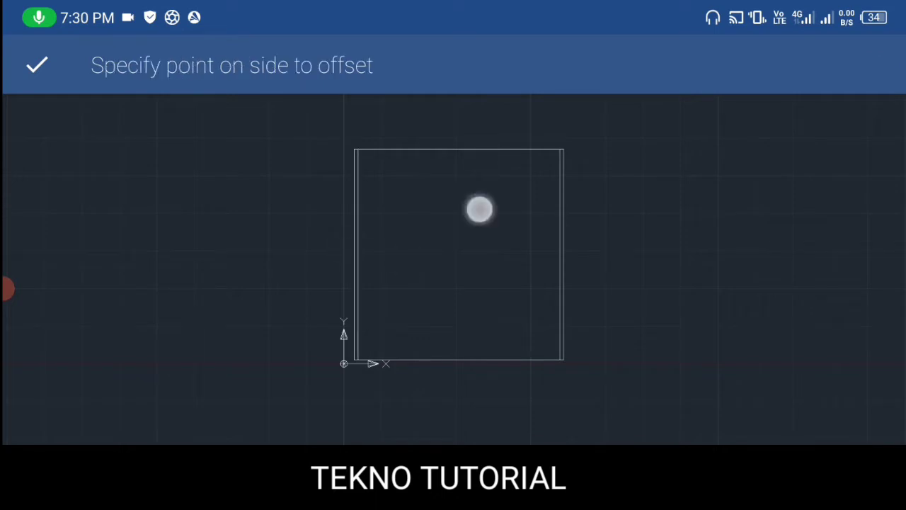
pyautogui.scroll(3, 559, 298)
pyautogui.click(475, 334)
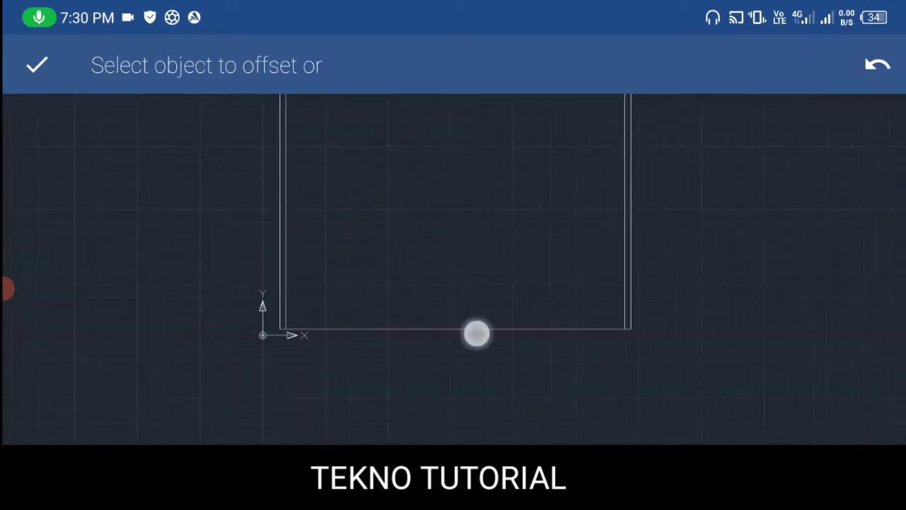
pyautogui.click(483, 298)
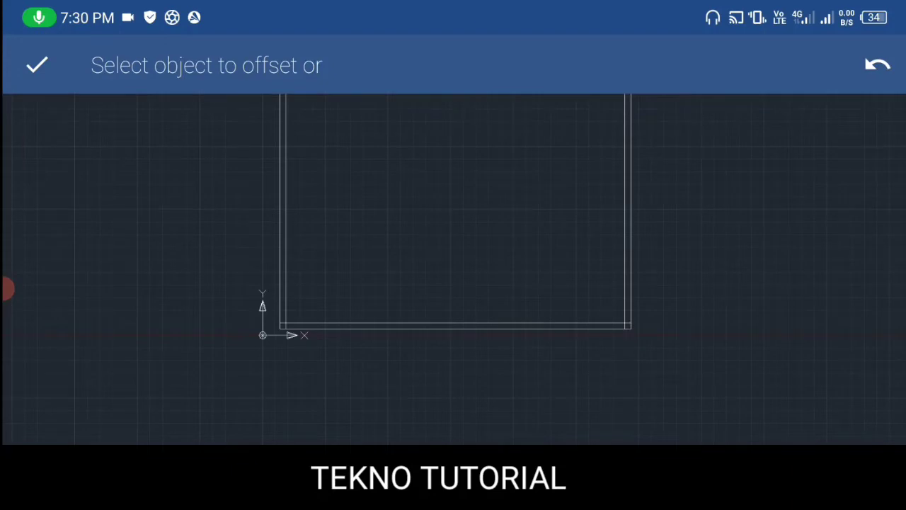
pyautogui.click(7, 289)
pyautogui.click(73, 222)
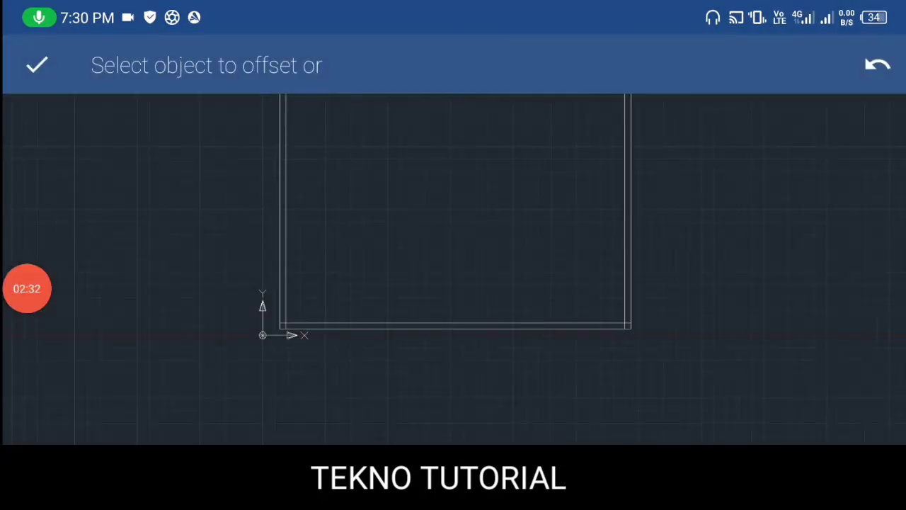
pyautogui.click(37, 65)
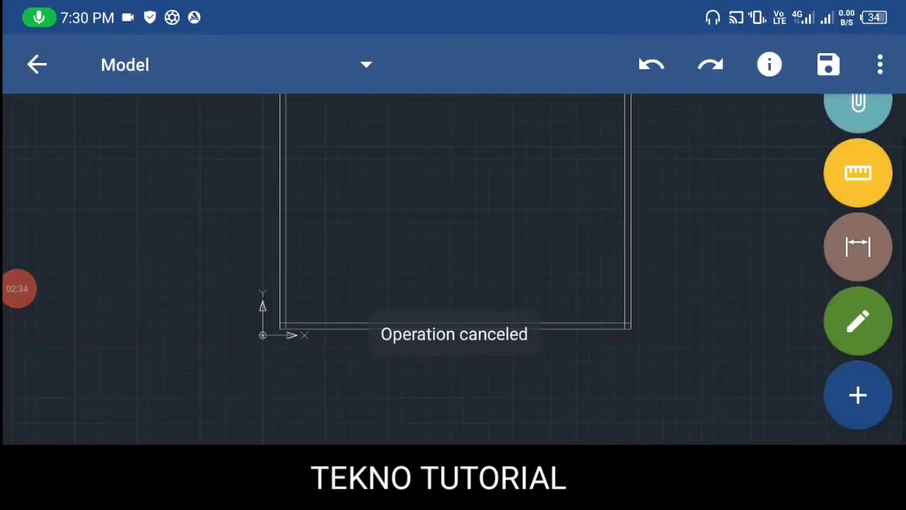
pyautogui.scroll(-5, 559, 304)
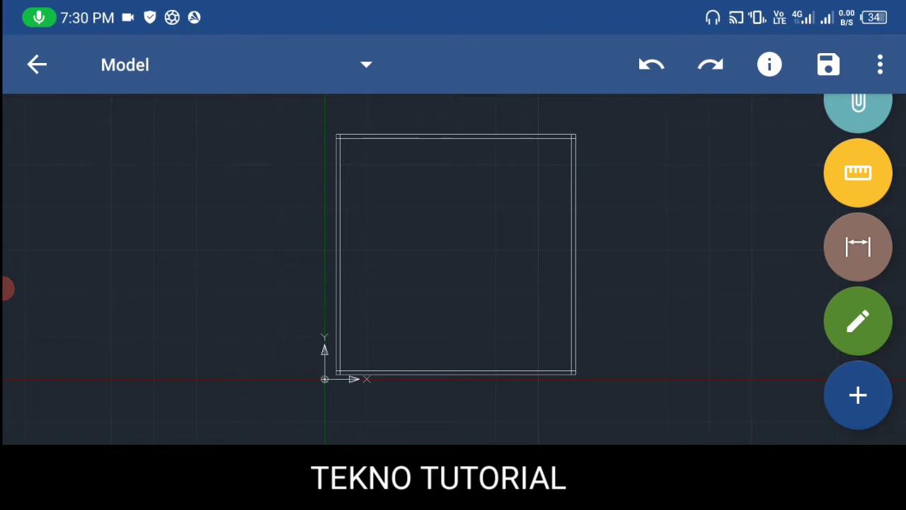
pyautogui.scroll(3, 659, 304)
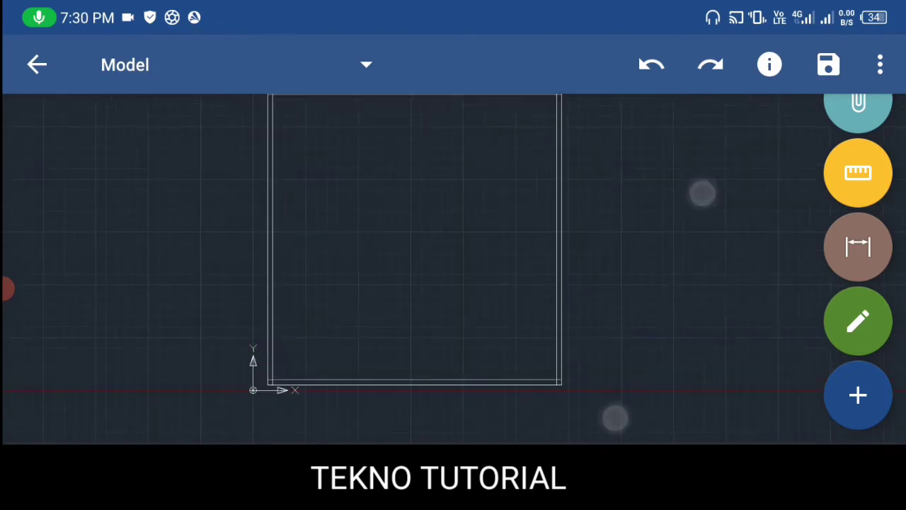
pyautogui.scroll(-3, 632, 317)
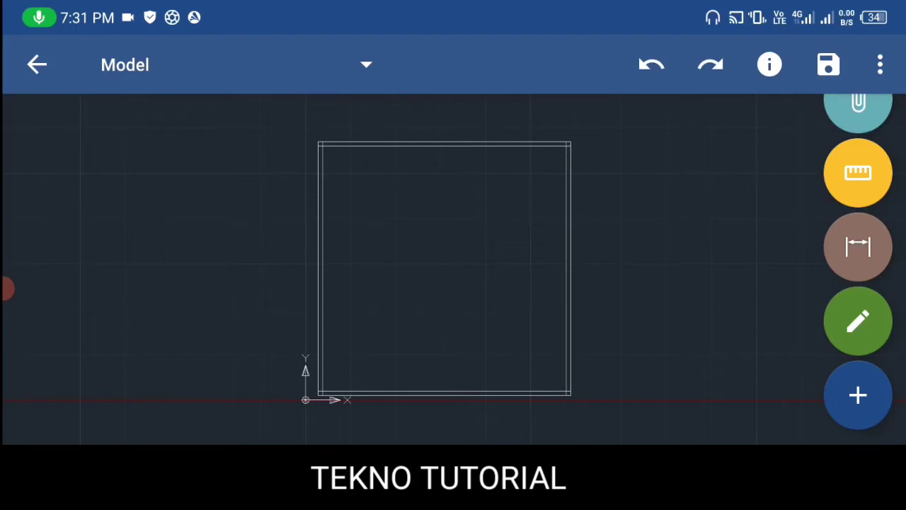
pyautogui.scroll(2, 649, 320)
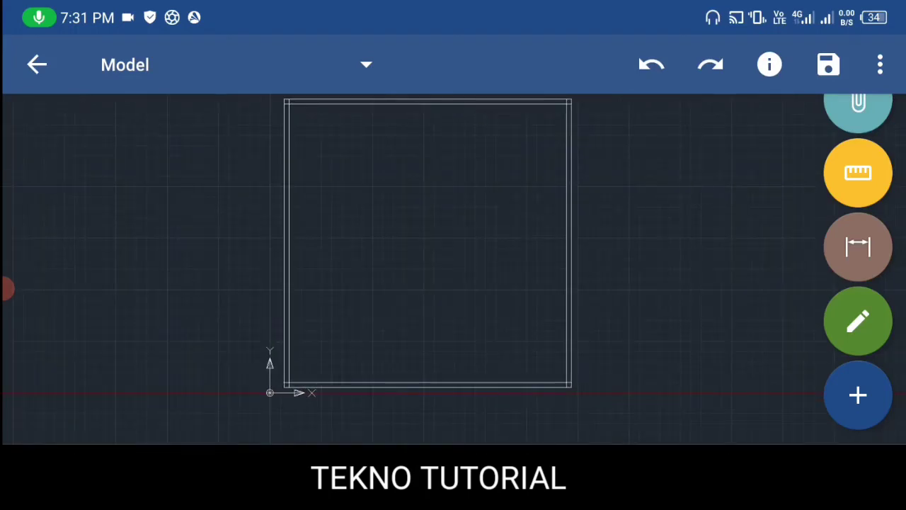
pyautogui.moveTo(669, 212); pyautogui.dragTo(661, 253)
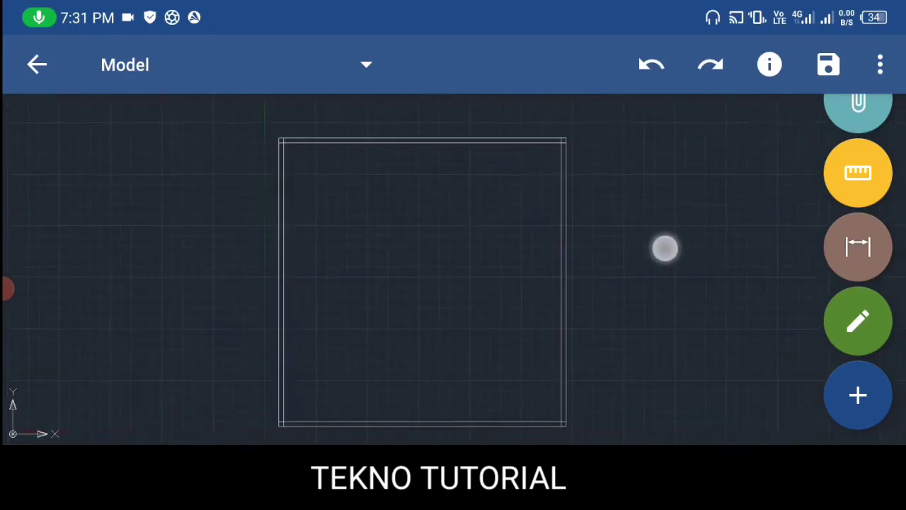
pyautogui.moveTo(660, 299)
pyautogui.mouseDown()
pyautogui.moveTo(672, 282)
pyautogui.moveTo(666, 273)
pyautogui.mouseUp()
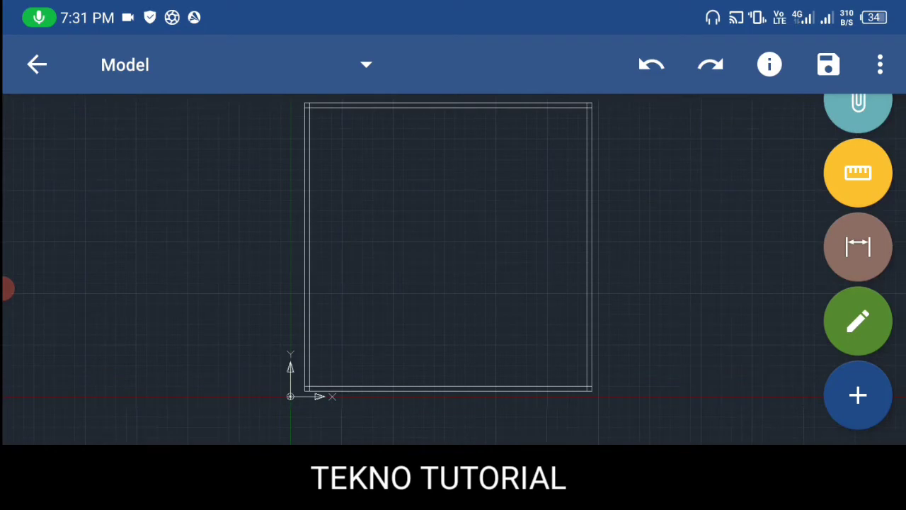
# Restart Offset and replace the default distance with a new value
pyautogui.click(858, 321)
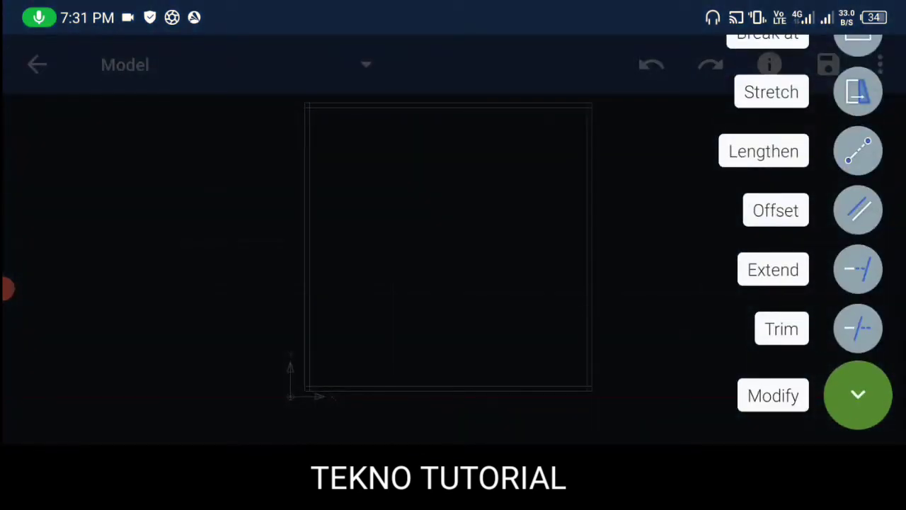
pyautogui.click(858, 210)
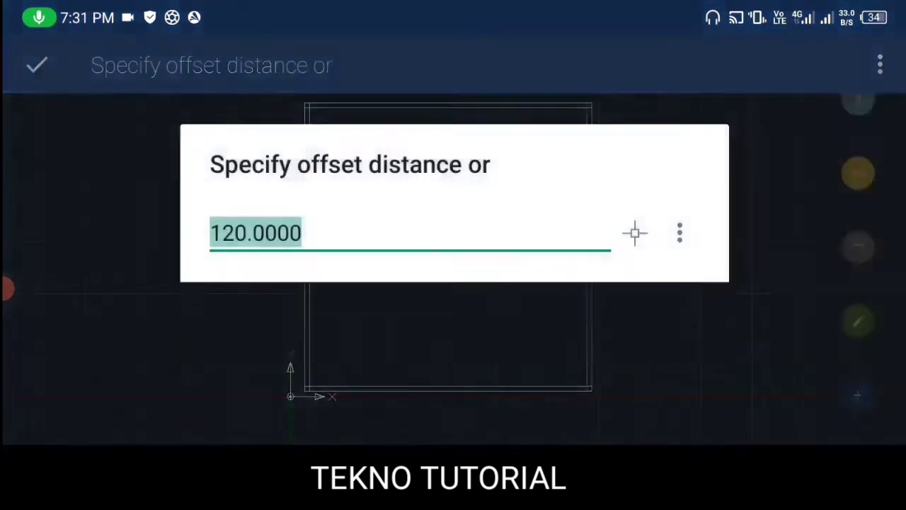
pyautogui.click(862, 340)
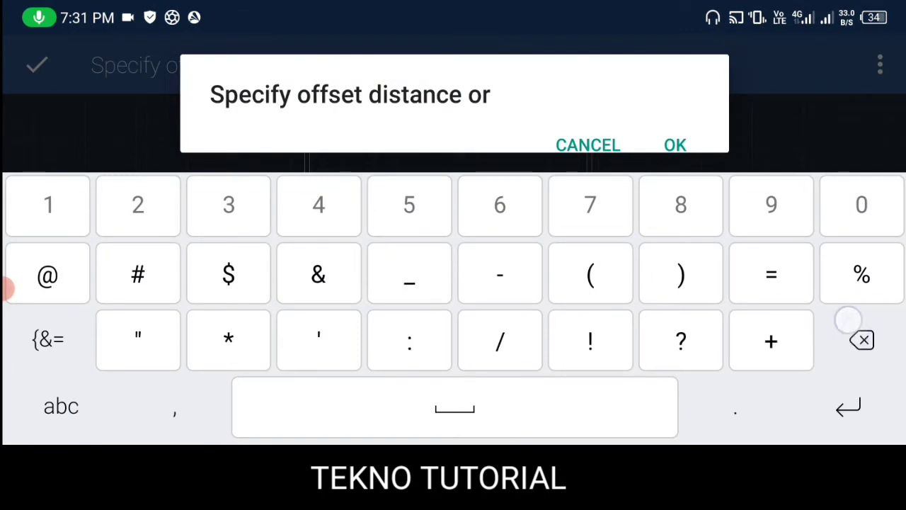
pyautogui.click(234, 219)
pyautogui.click(840, 209)
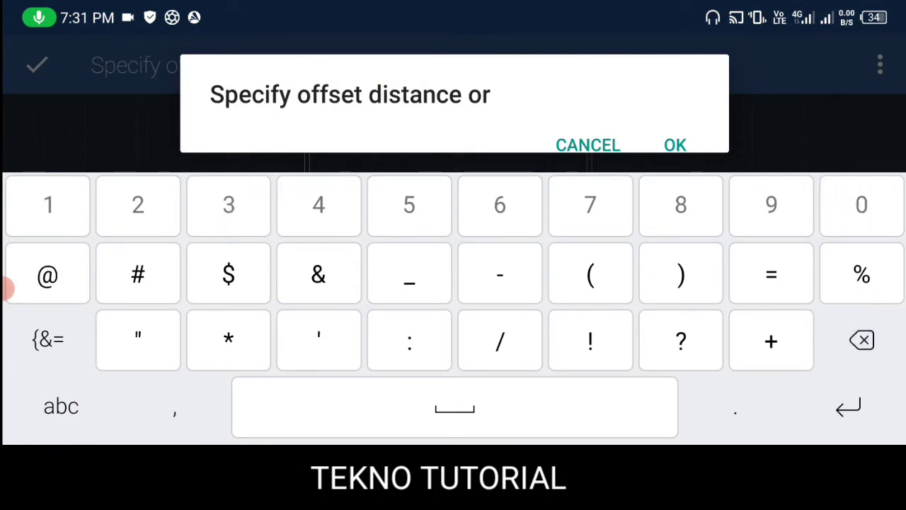
pyautogui.click(856, 396)
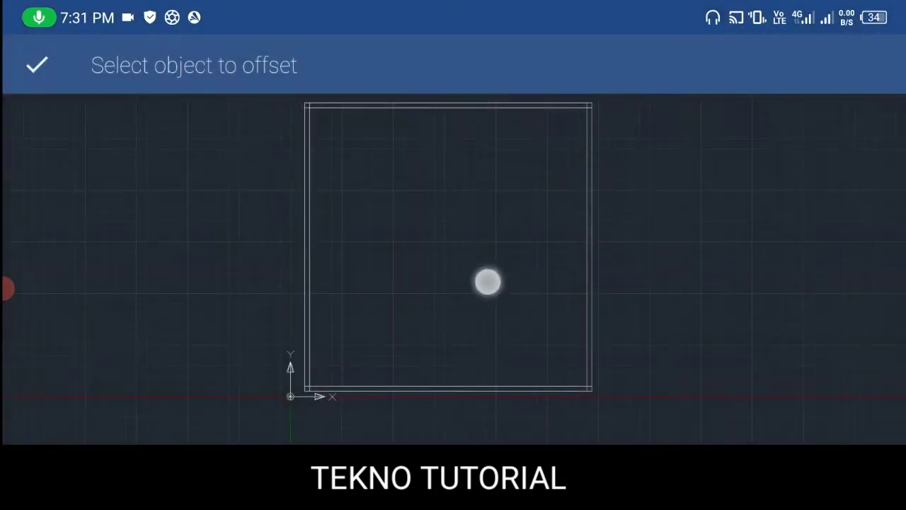
# Offset the bottom wall line toward the inside of the square
pyautogui.scroll(3, 517, 301)
pyautogui.click(451, 370)
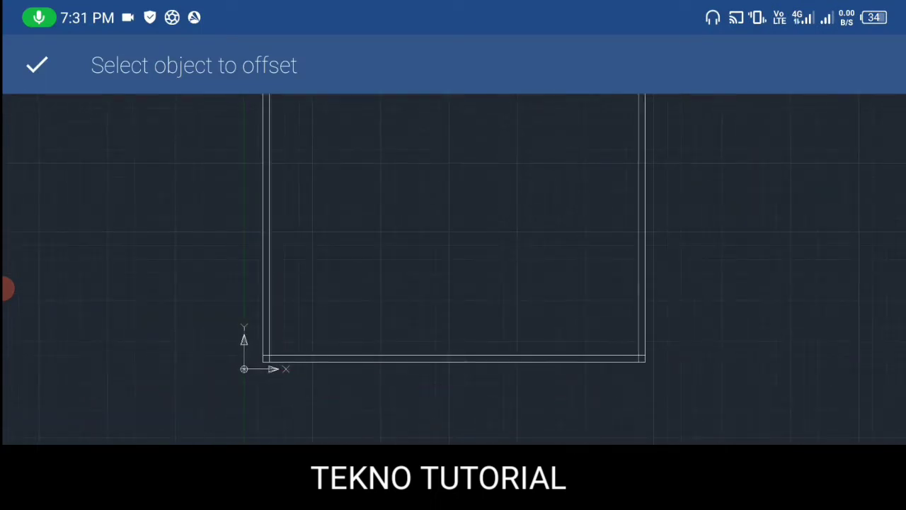
pyautogui.click(463, 209)
pyautogui.moveTo(510, 230); pyautogui.dragTo(494, 344)
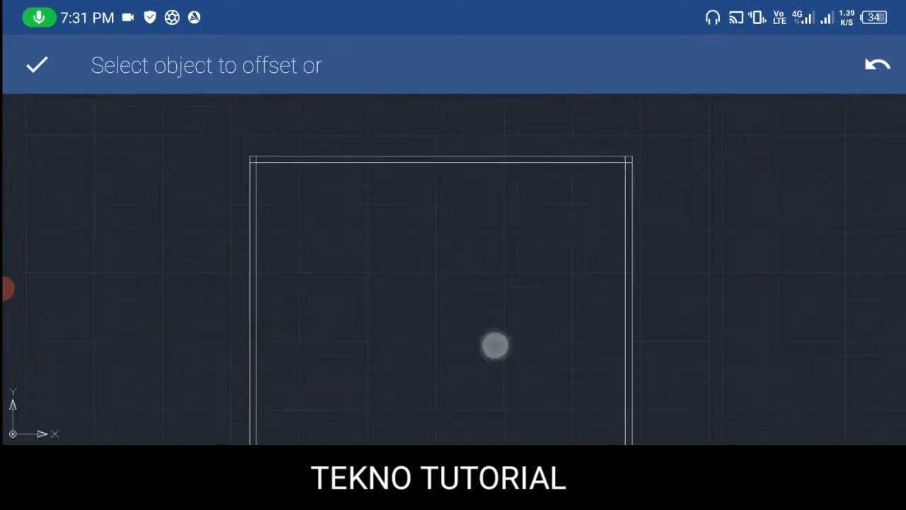
pyautogui.scroll(-3, 516, 290)
pyautogui.moveTo(522, 303); pyautogui.dragTo(505, 418)
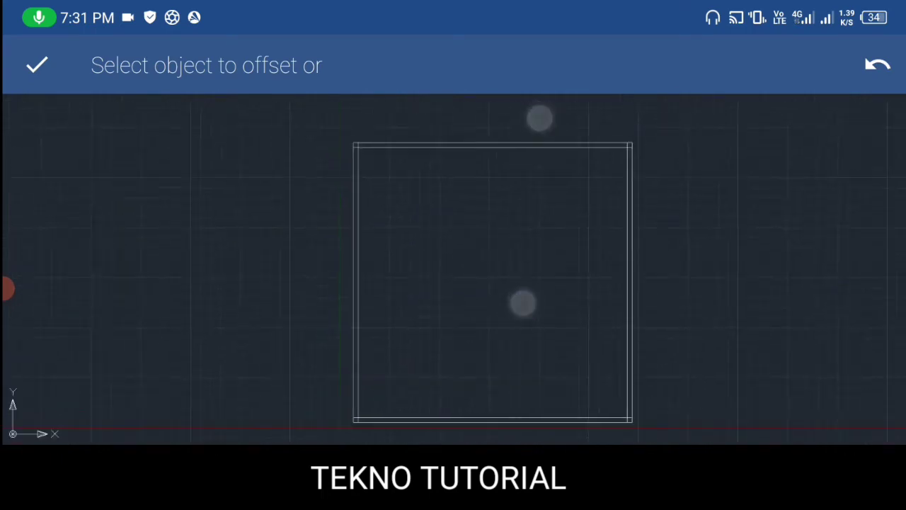
pyautogui.scroll(3, 500, 313)
pyautogui.moveTo(504, 235); pyautogui.dragTo(546, 173)
pyautogui.scroll(2, 520, 281)
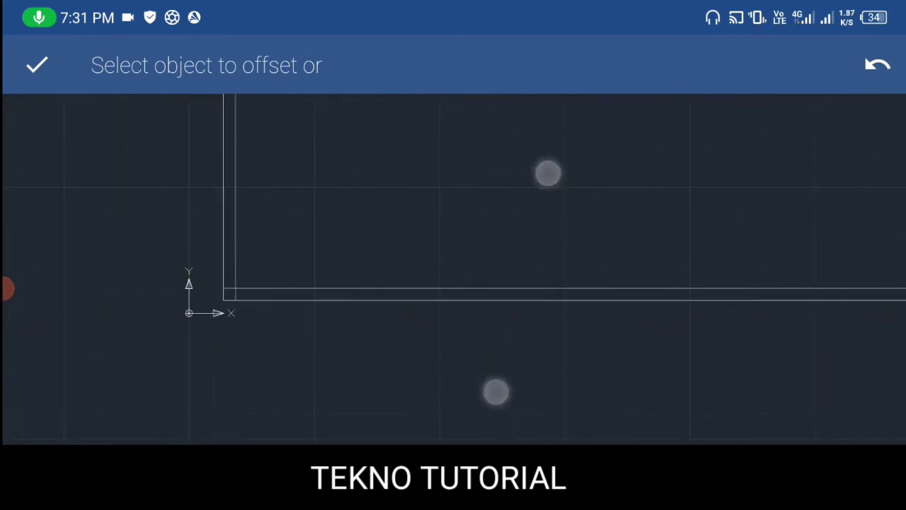
pyautogui.click(492, 288)
pyautogui.click(640, 158)
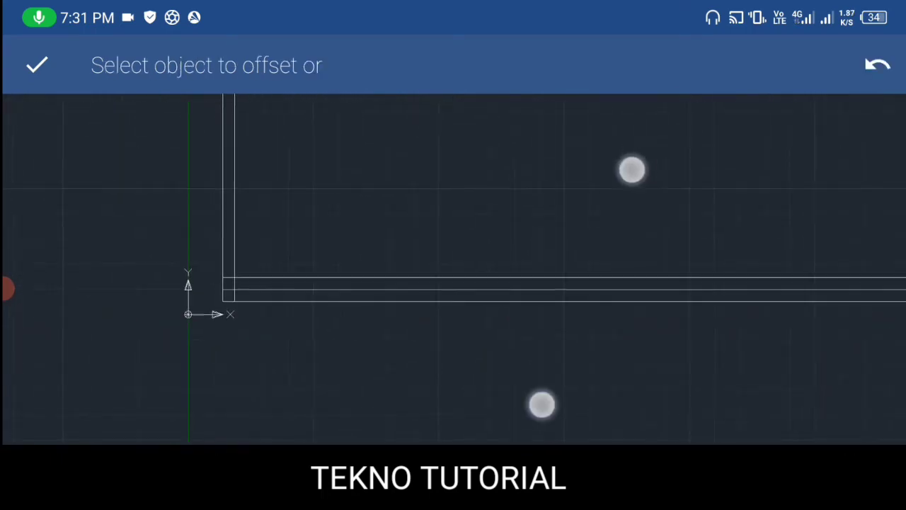
pyautogui.scroll(-2, 588, 291)
pyautogui.scroll(1, 546, 397)
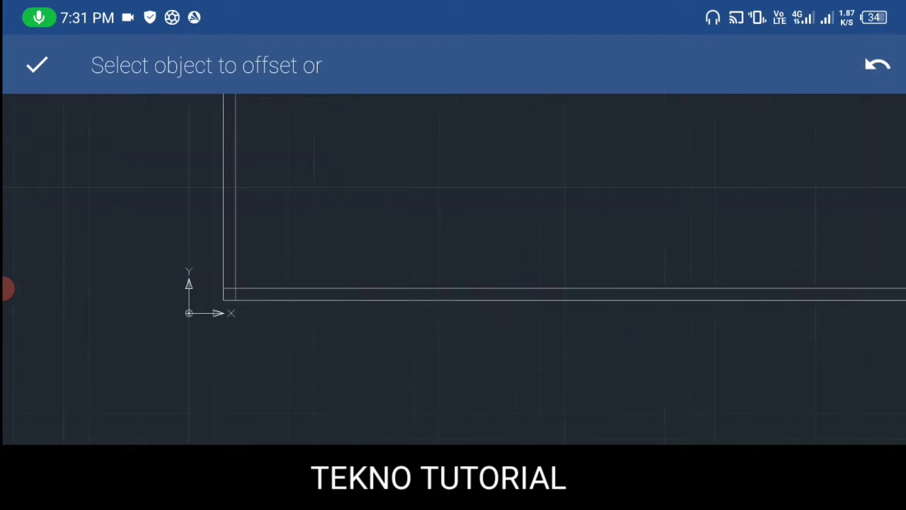
# End the previous offset and restart Offset with a new distance
pyautogui.click(36, 65)
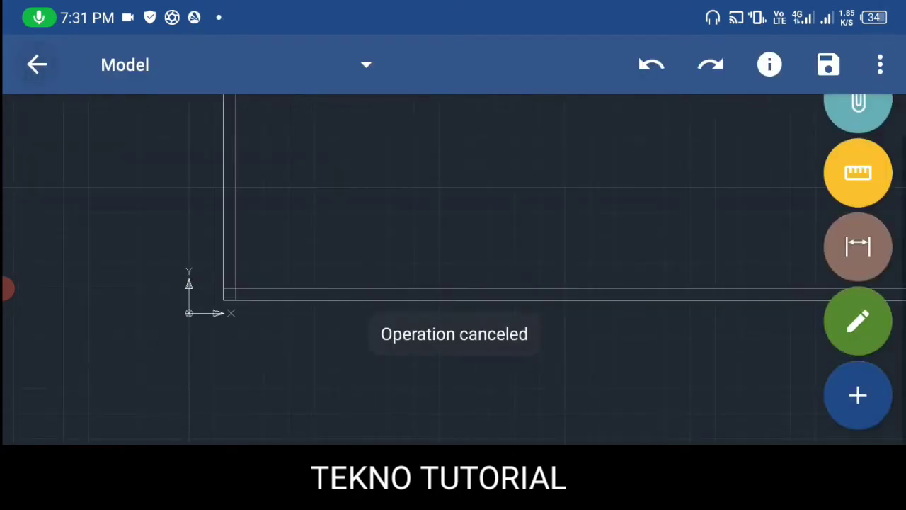
pyautogui.click(858, 321)
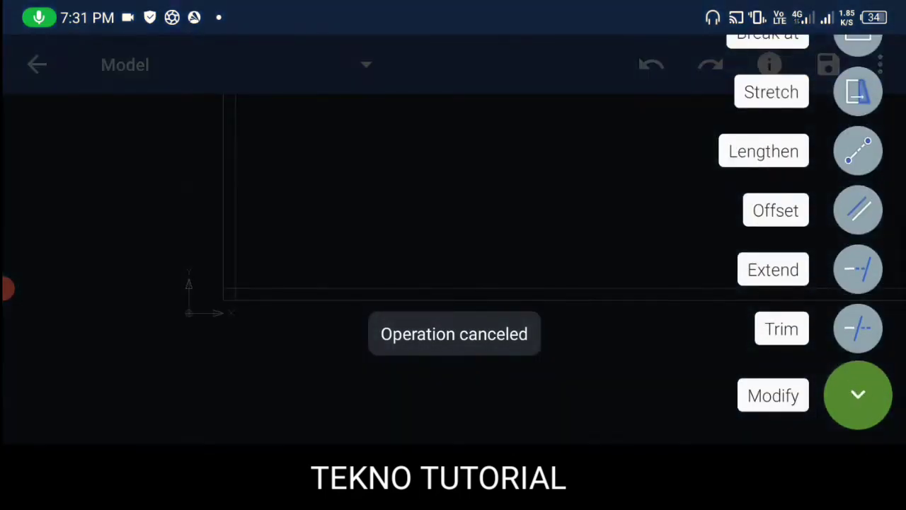
pyautogui.click(858, 210)
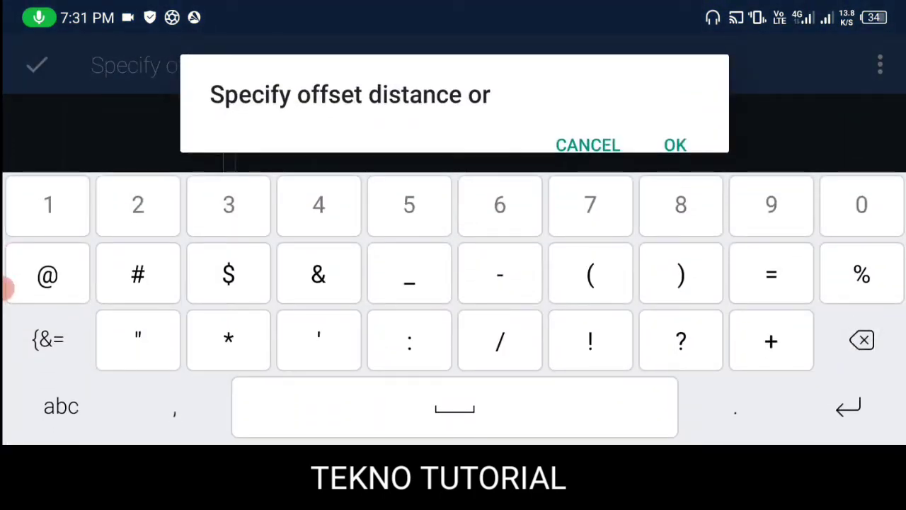
pyautogui.click(863, 340)
pyautogui.click(863, 340)
pyautogui.click(229, 205)
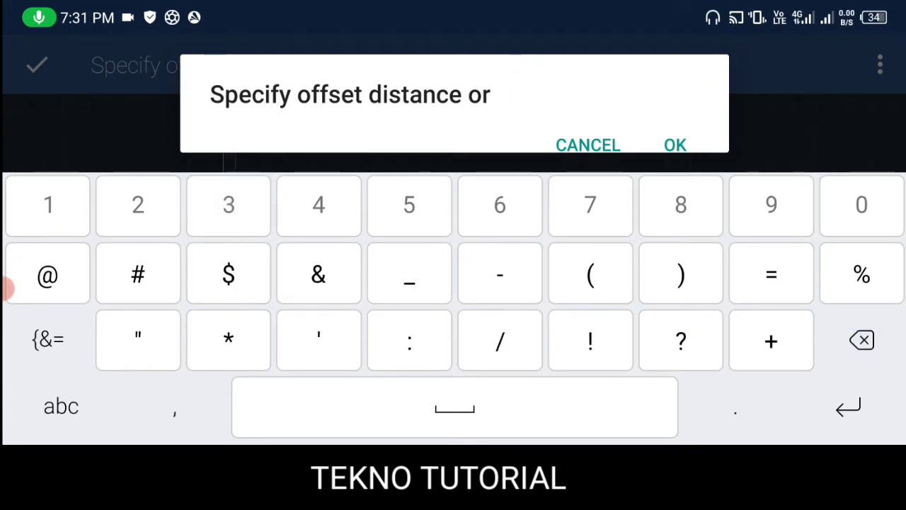
pyautogui.click(857, 210)
pyautogui.click(860, 210)
pyautogui.click(854, 409)
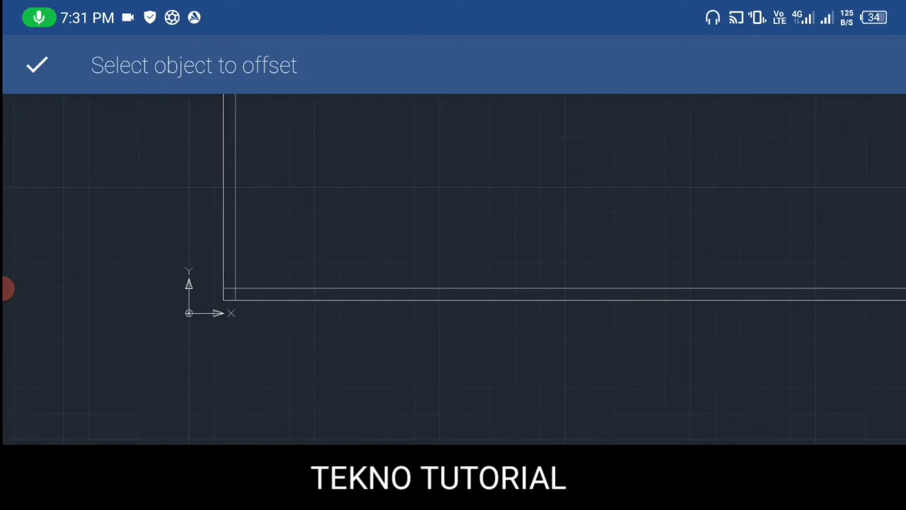
# Offset the bottom wall line upward and another wall line inward
pyautogui.click(624, 305)
pyautogui.click(649, 154)
pyautogui.scroll(-2, 612, 346)
pyautogui.scroll(-2, 612, 346)
pyautogui.scroll(-1, 584, 314)
pyautogui.scroll(3, 617, 256)
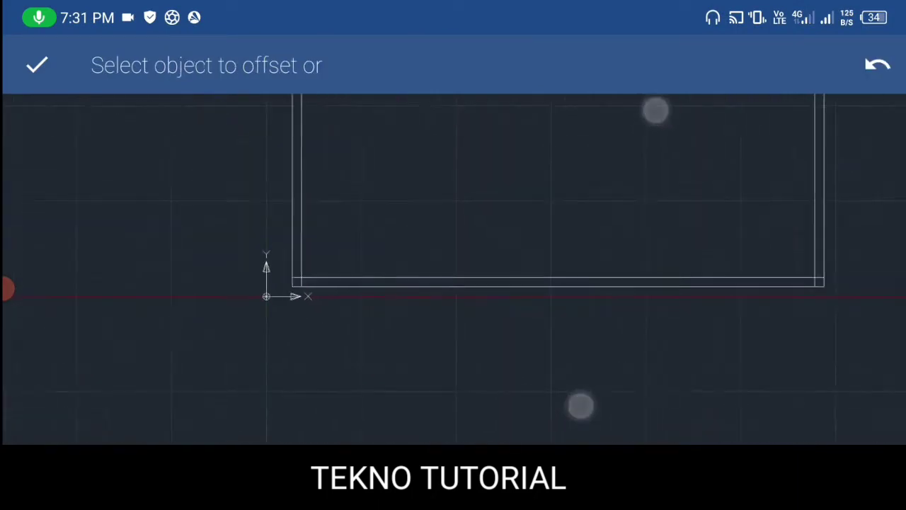
pyautogui.scroll(2, 612, 279)
pyautogui.scroll(2, 612, 280)
pyautogui.click(536, 257)
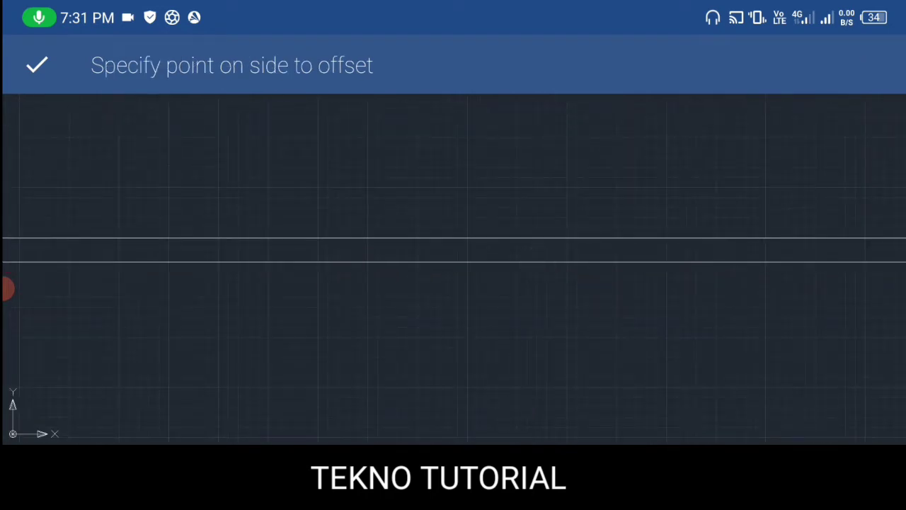
pyautogui.scroll(1, 577, 297)
pyautogui.scroll(-2, 577, 297)
pyautogui.scroll(-2, 556, 321)
pyautogui.click(551, 167)
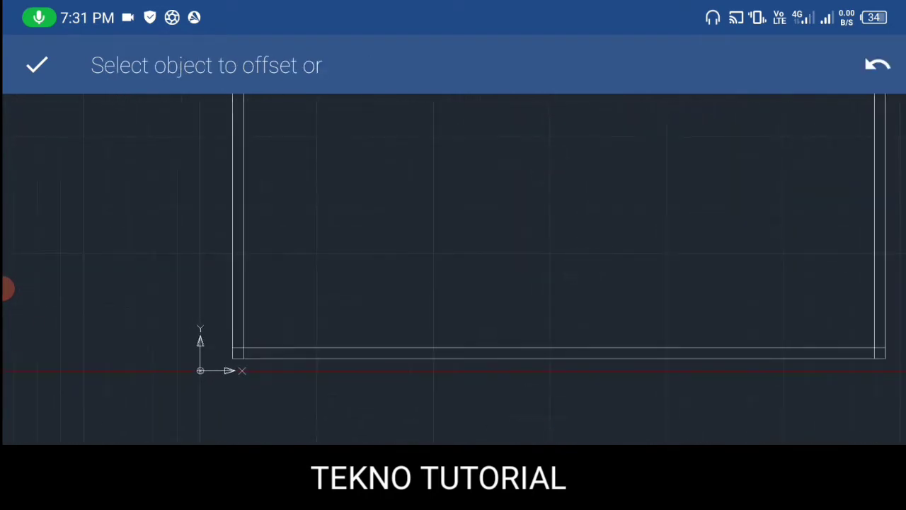
pyautogui.scroll(2, 572, 350)
pyautogui.scroll(-2, 572, 350)
# Offset the right and left wall lines toward the inside of the square
pyautogui.click(683, 235)
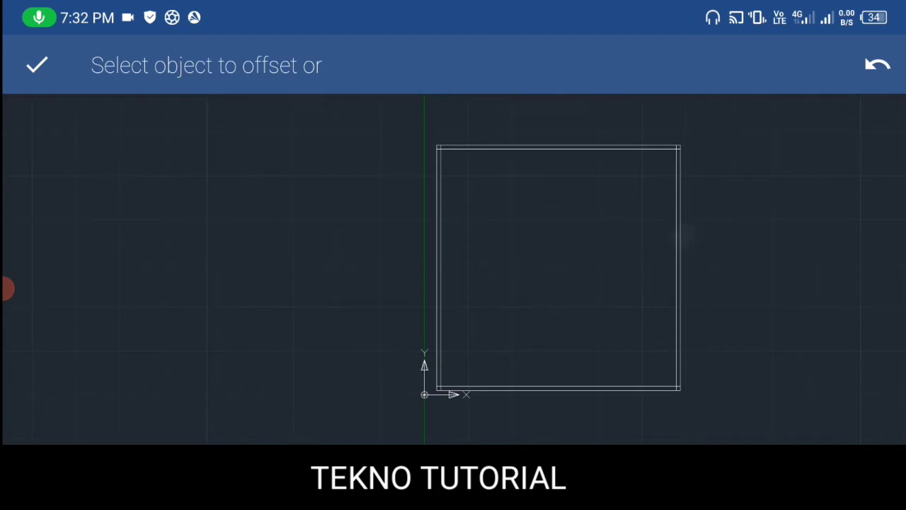
pyautogui.click(631, 250)
pyautogui.click(678, 266)
pyautogui.click(592, 390)
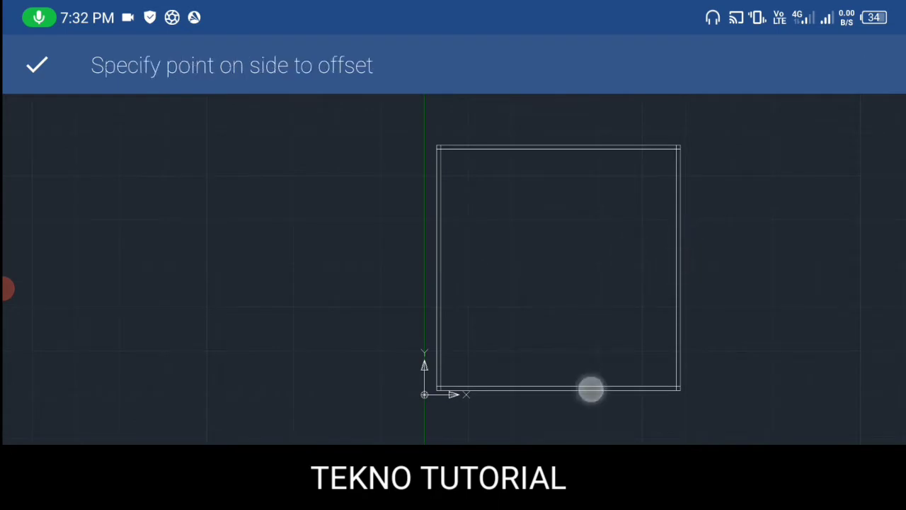
pyautogui.click(579, 288)
pyautogui.scroll(2, 486, 298)
pyautogui.scroll(2, 468, 270)
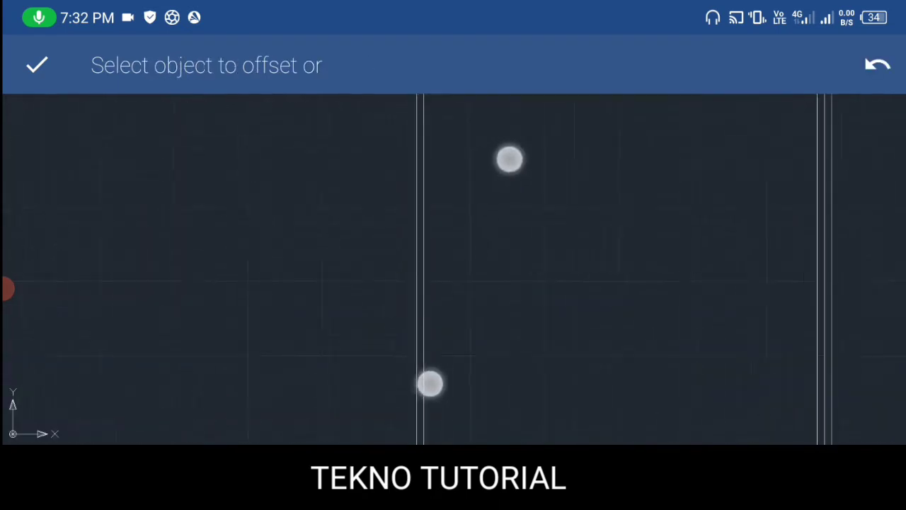
pyautogui.scroll(2, 419, 300)
pyautogui.scroll(1, 419, 300)
pyautogui.click(382, 240)
pyautogui.click(484, 217)
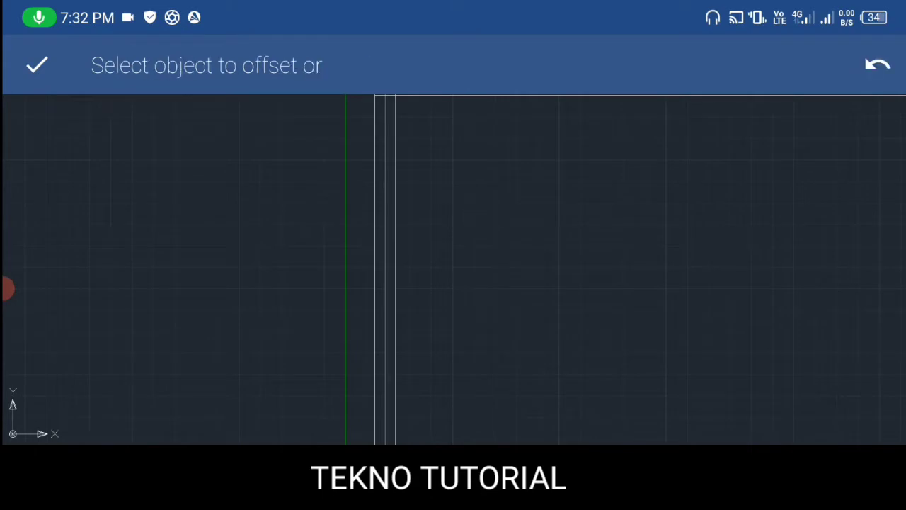
pyautogui.scroll(-3, 567, 325)
pyautogui.scroll(-1, 567, 328)
pyautogui.click(442, 284)
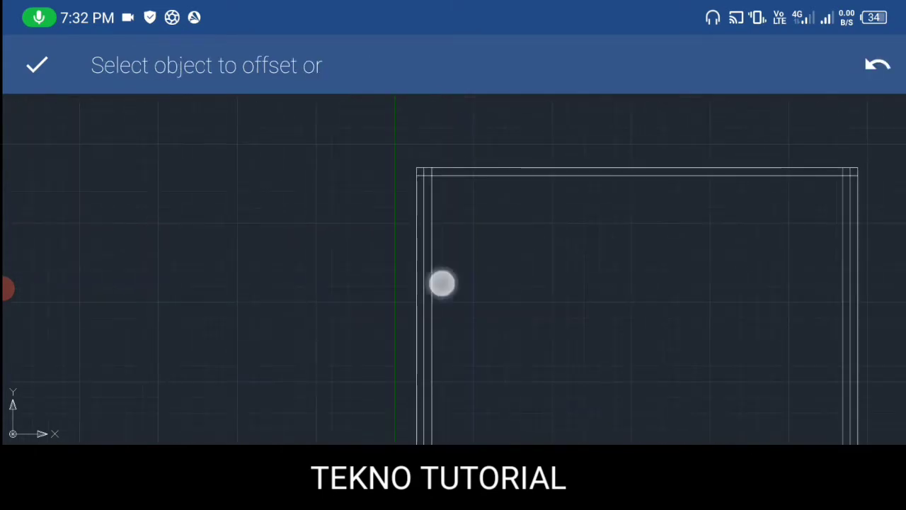
pyautogui.click(607, 262)
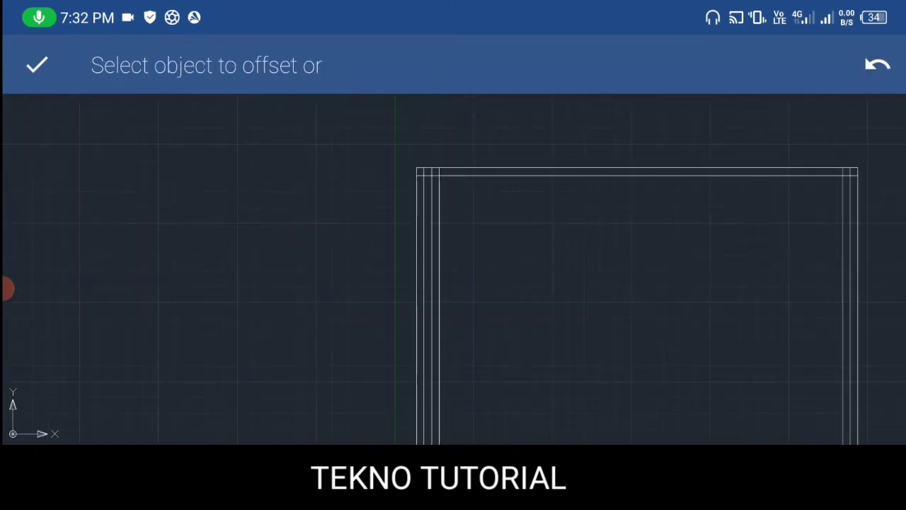
pyautogui.scroll(3, 460, 243)
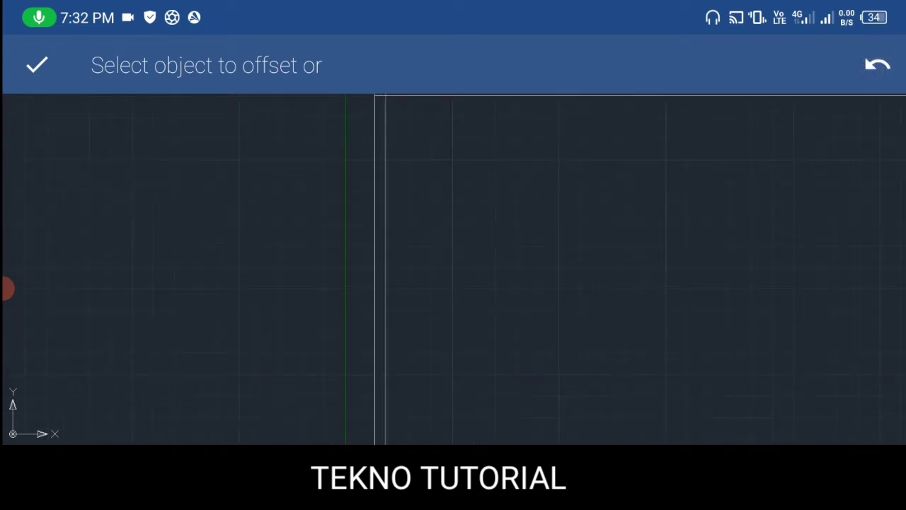
pyautogui.scroll(-1, 680, 311)
pyautogui.scroll(-2, 658, 319)
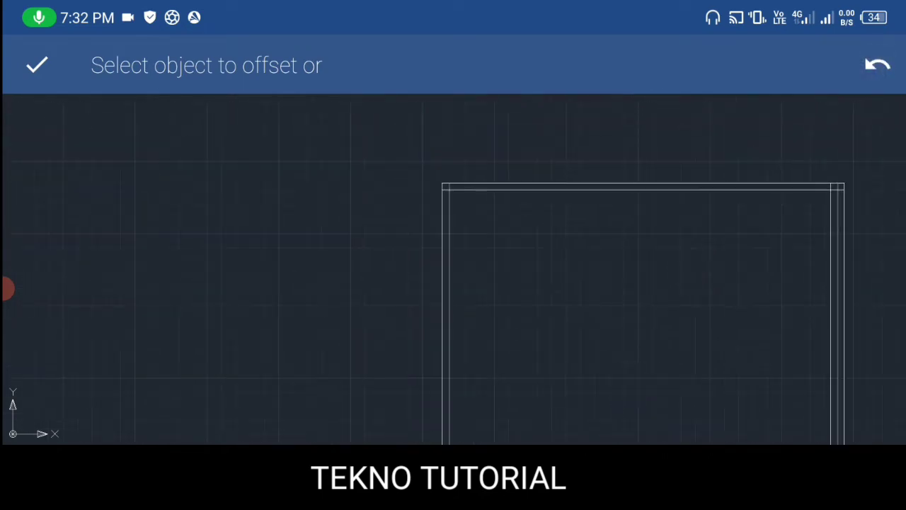
pyautogui.scroll(-2, 560, 269)
# End the previous offset and restart Offset with a 3000 distance
pyautogui.click(47, 82)
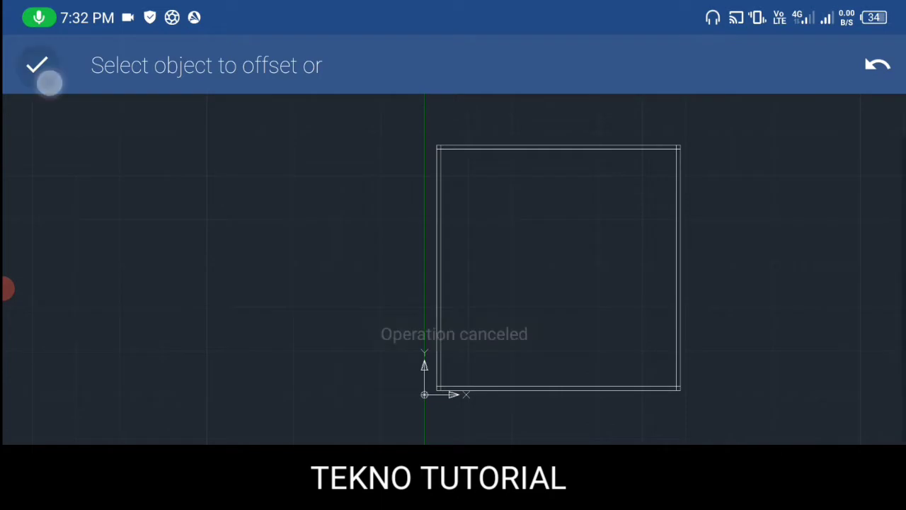
pyautogui.click(858, 321)
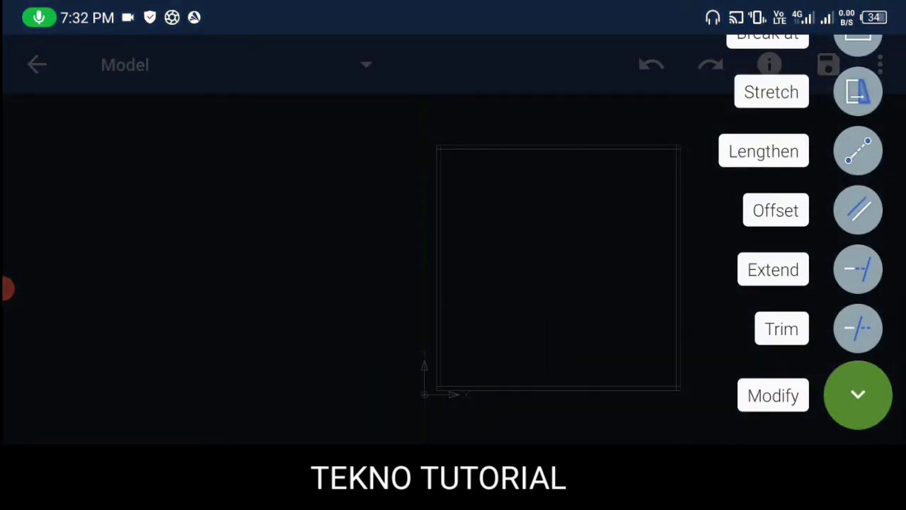
pyautogui.click(858, 210)
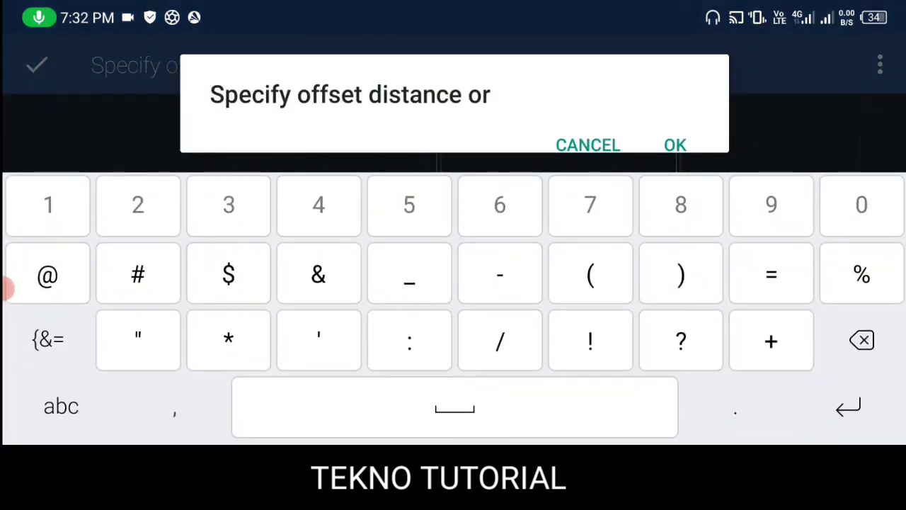
pyautogui.press('BackSpace')
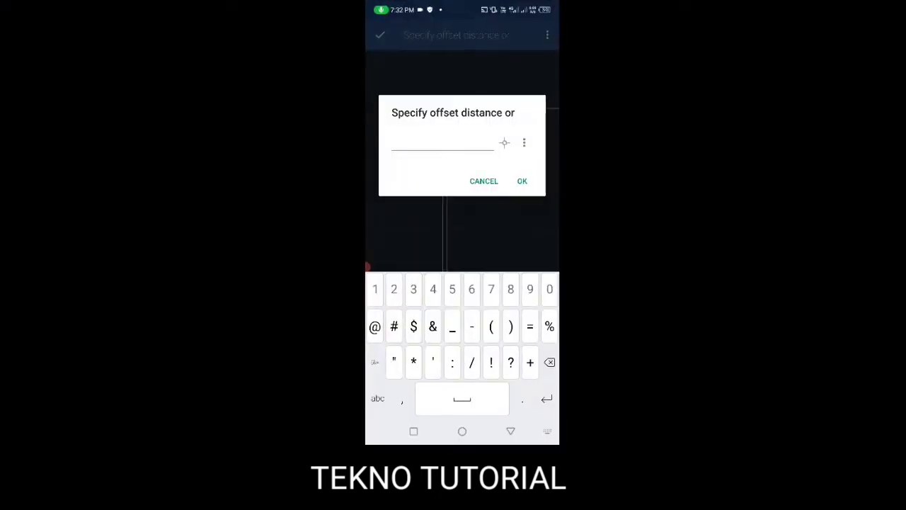
pyautogui.click(428, 289)
pyautogui.click(459, 150)
pyautogui.write('3000')
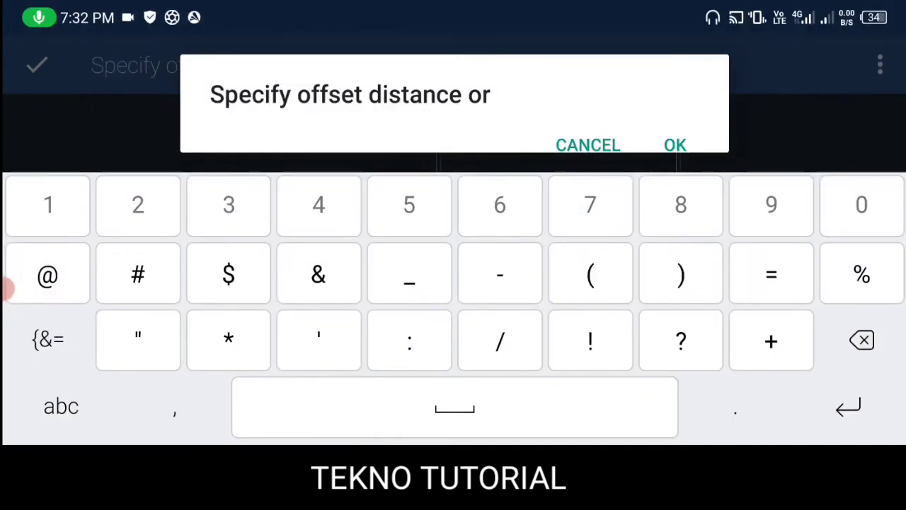
pyautogui.click(675, 149)
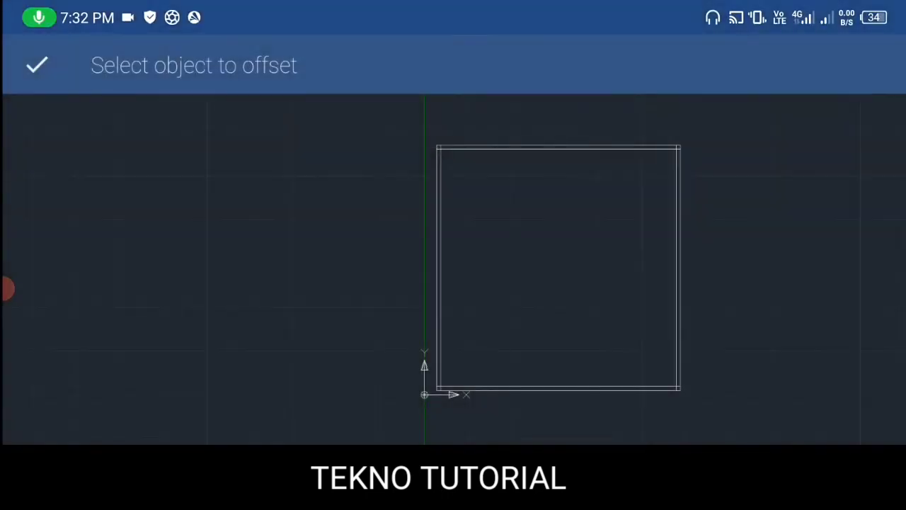
# Offset the square's bottom wall 3000 upward to form the horizontal divider
pyautogui.scroll(3, 616, 297)
pyautogui.scroll(1, 588, 312)
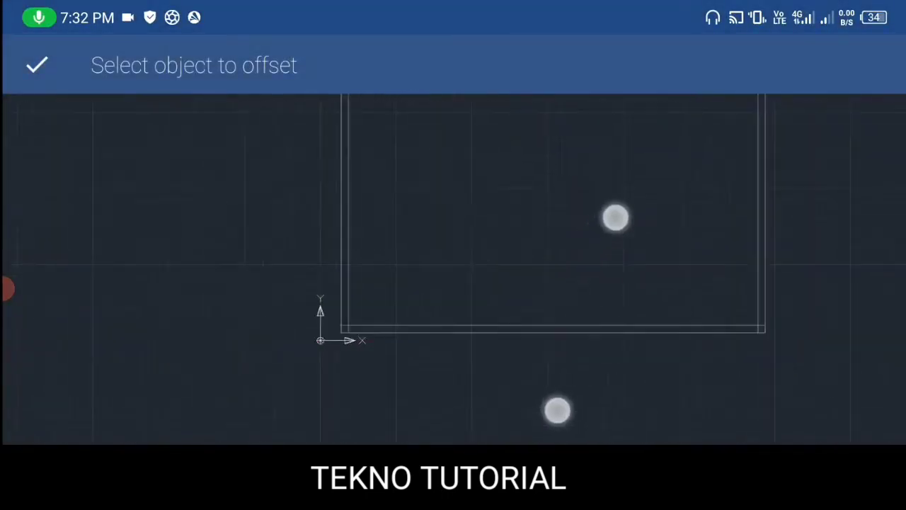
pyautogui.scroll(2, 538, 319)
pyautogui.scroll(1, 538, 319)
pyautogui.click(524, 311)
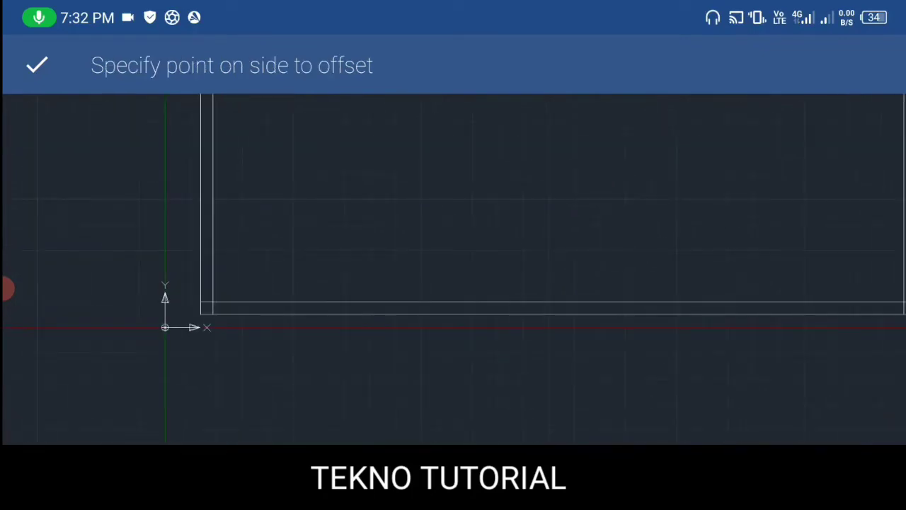
pyautogui.click(541, 198)
# Offset the right wall inward to form the vertical divider, then end the offset
pyautogui.scroll(-2, 588, 347)
pyautogui.scroll(-2, 552, 329)
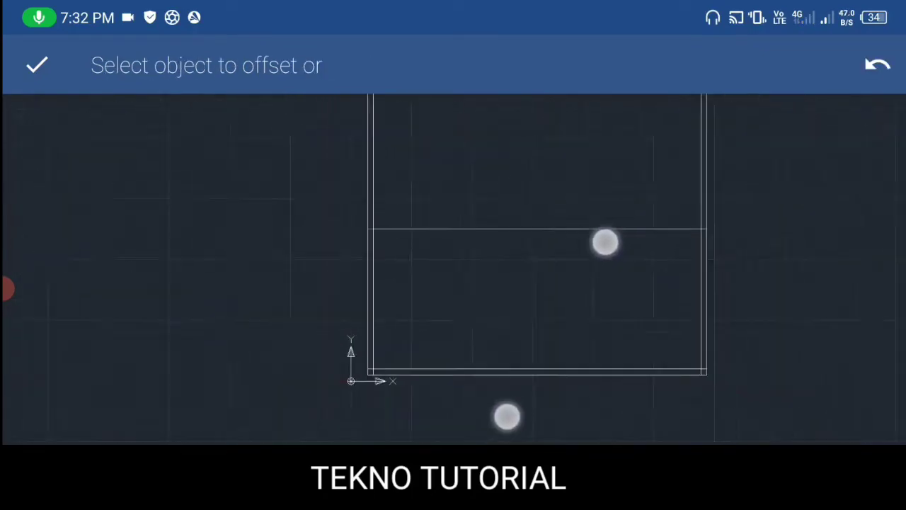
pyautogui.scroll(-2, 563, 319)
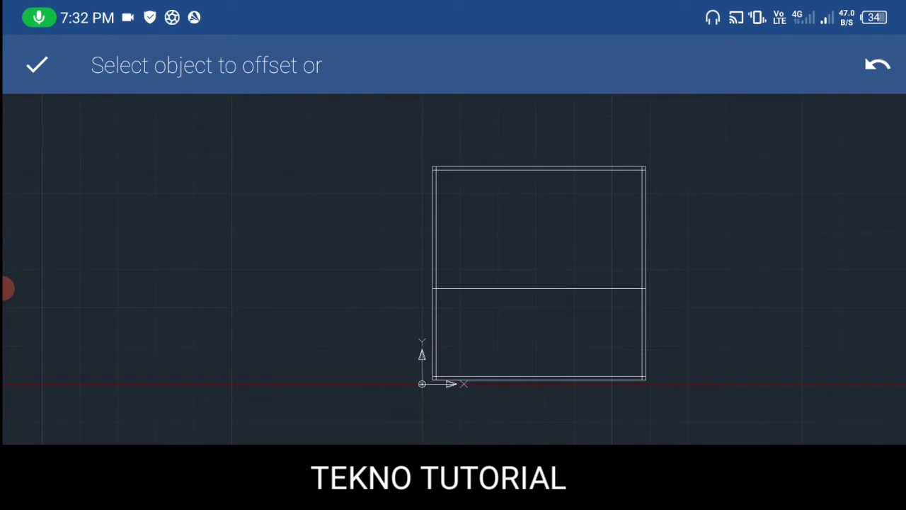
pyautogui.scroll(2, 670, 305)
pyautogui.scroll(2, 671, 280)
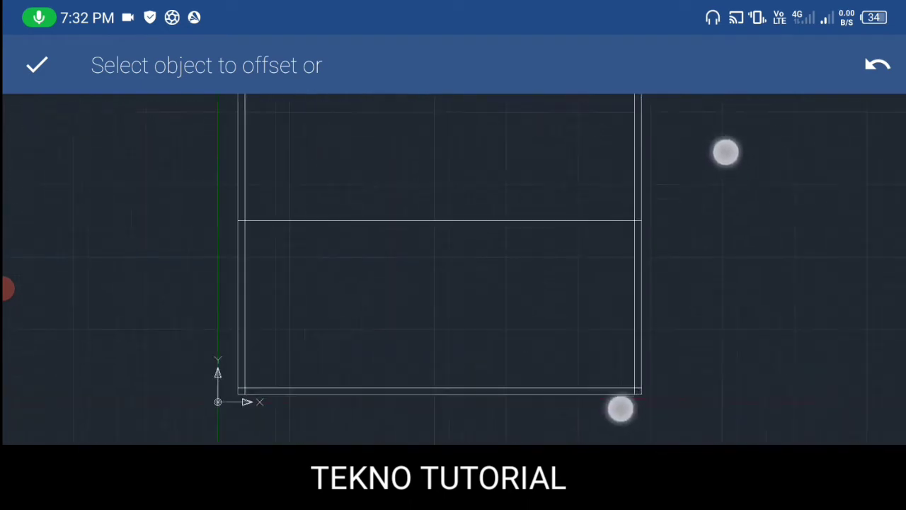
pyautogui.scroll(2, 672, 269)
pyautogui.scroll(1, 673, 268)
pyautogui.scroll(2, 675, 288)
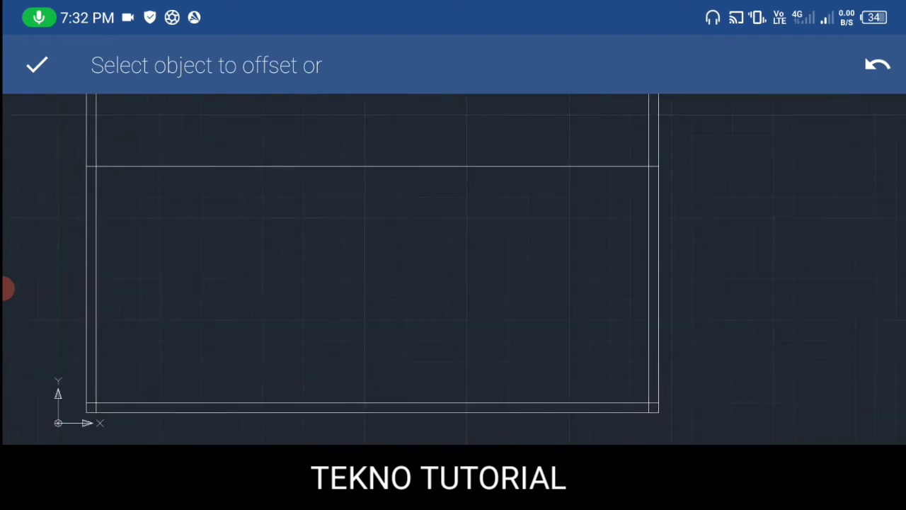
pyautogui.click(666, 241)
pyautogui.click(425, 277)
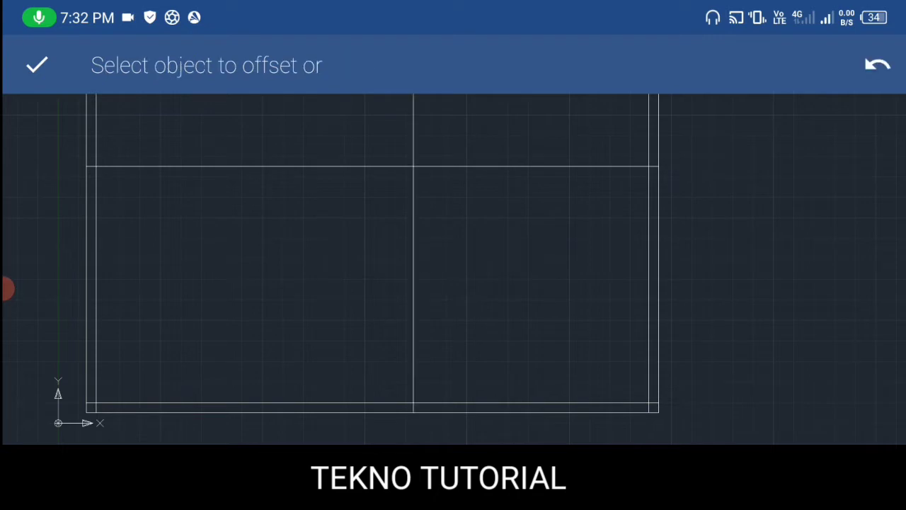
pyautogui.scroll(-3, 682, 247)
pyautogui.scroll(-2, 684, 196)
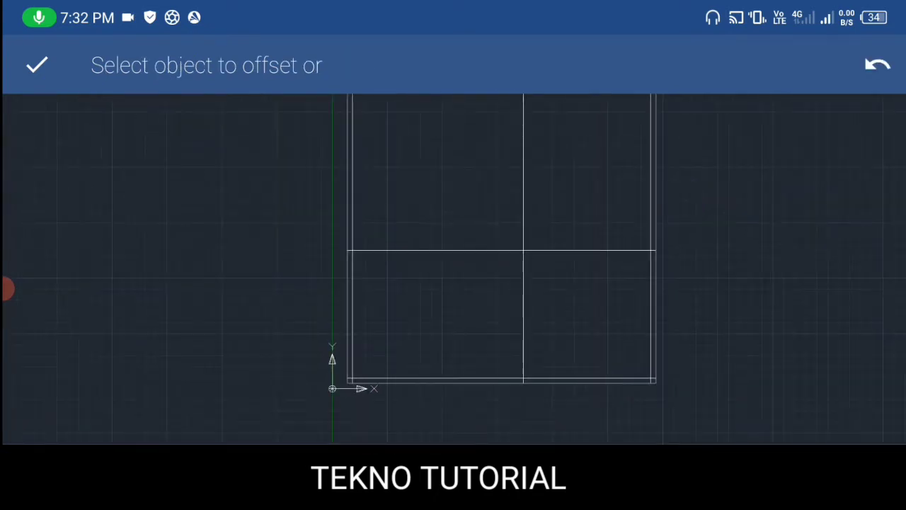
pyautogui.scroll(-2, 621, 291)
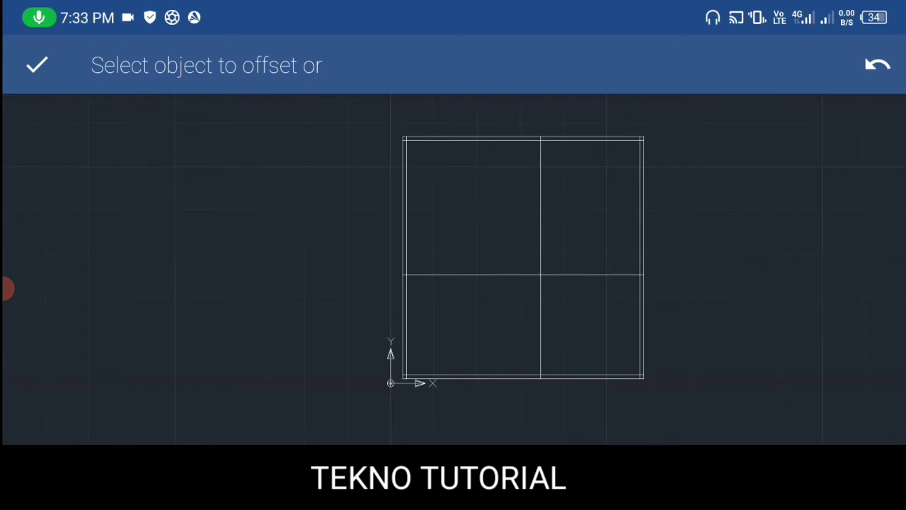
pyautogui.click(41, 64)
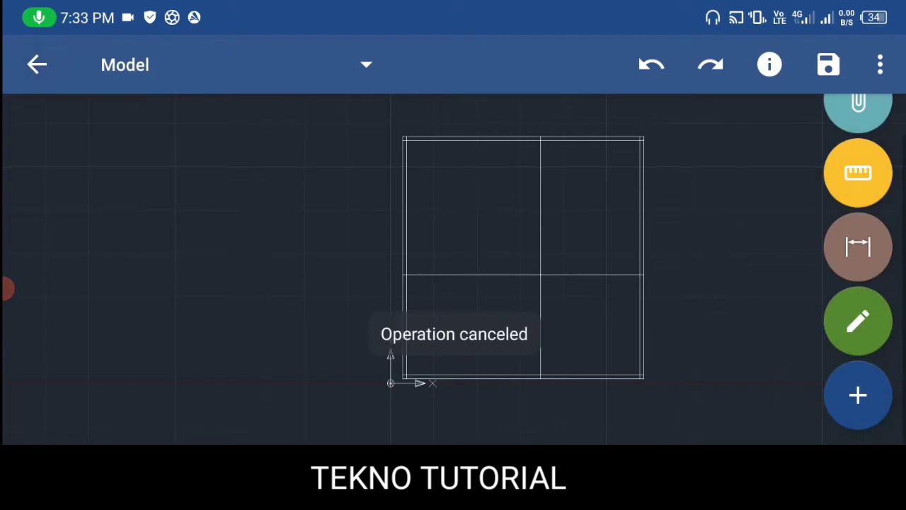
# Start the Offset tool and confirm the offset distance
pyautogui.click(858, 322)
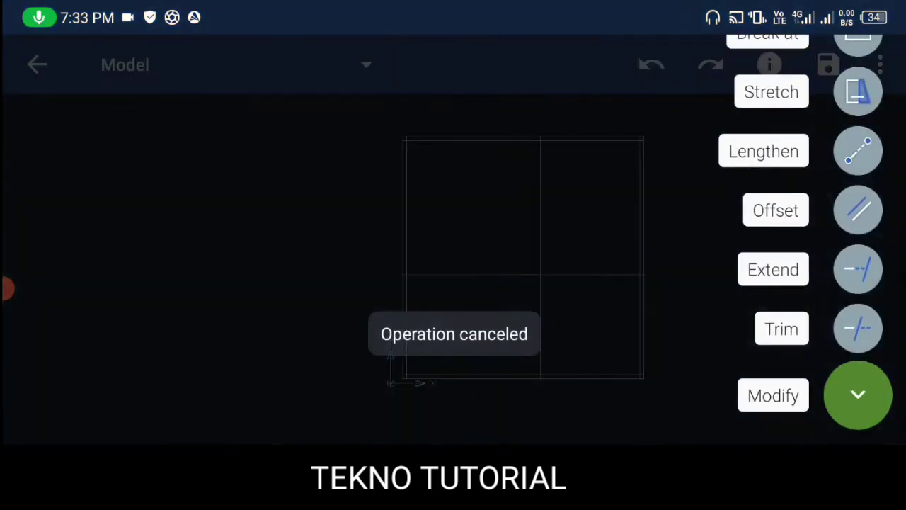
pyautogui.click(859, 211)
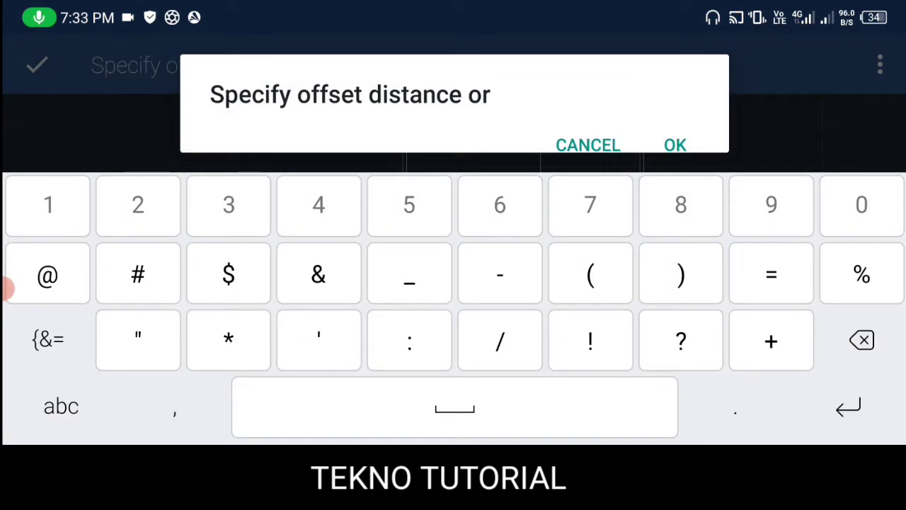
pyautogui.click(404, 203)
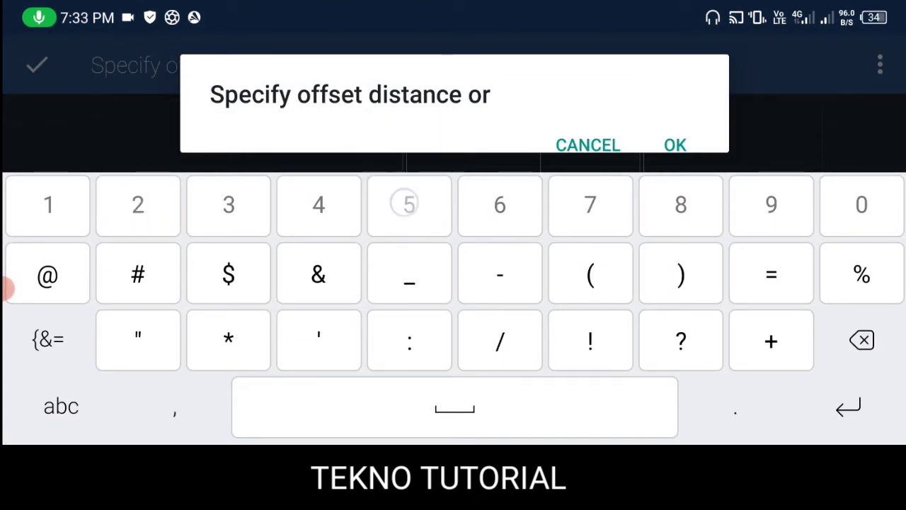
pyautogui.click(858, 205)
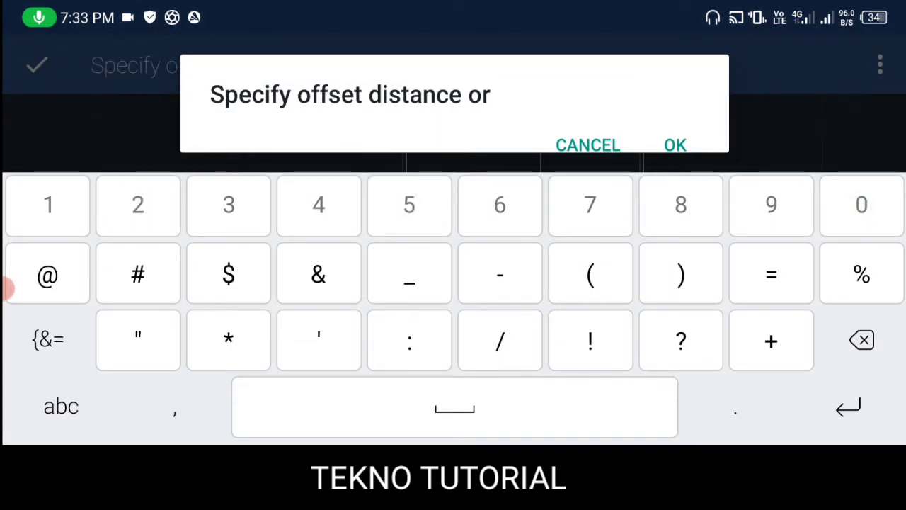
pyautogui.press('Return')
# Offset the vertical divider to its right to make a parallel line, then end the command
pyautogui.scroll(2, 439, 298)
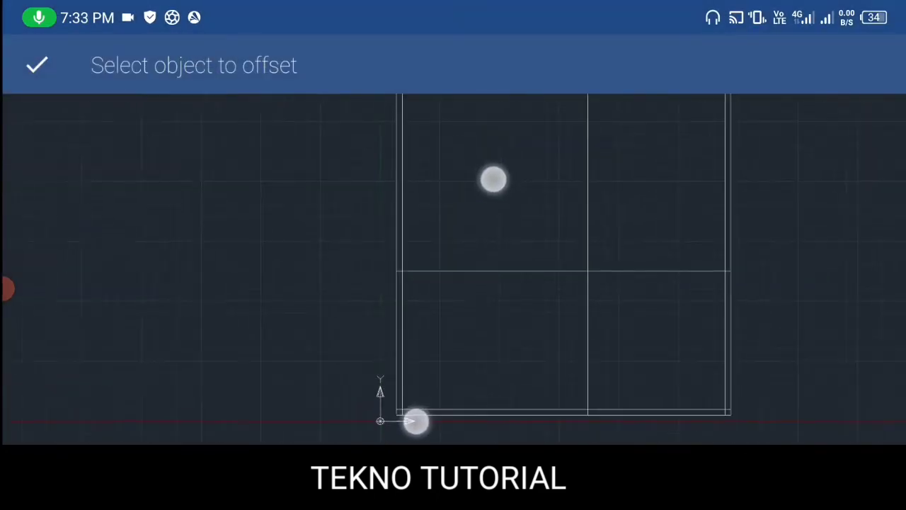
pyautogui.scroll(2, 453, 291)
pyautogui.scroll(2, 482, 269)
pyautogui.scroll(1, 482, 269)
pyautogui.click(401, 271)
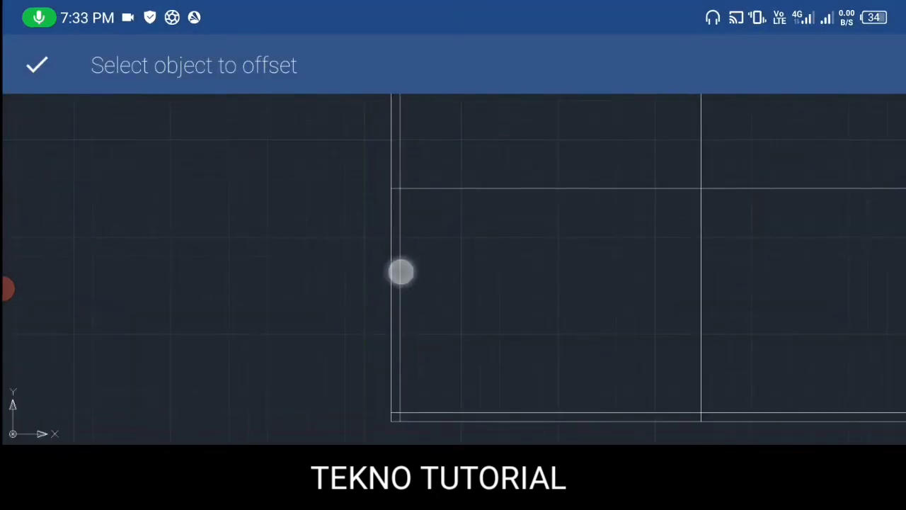
pyautogui.click(589, 274)
pyautogui.scroll(-2, 664, 323)
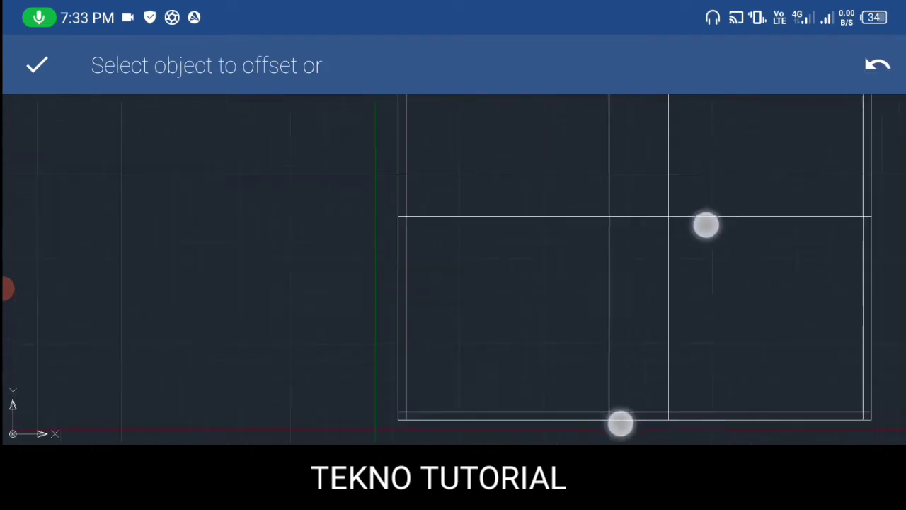
pyautogui.scroll(-1, 663, 323)
pyautogui.scroll(-2, 630, 316)
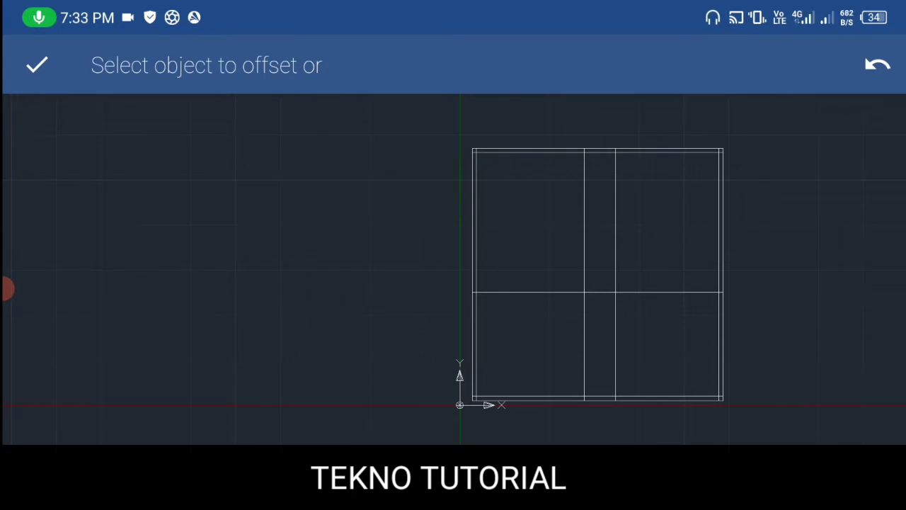
pyautogui.scroll(2, 718, 258)
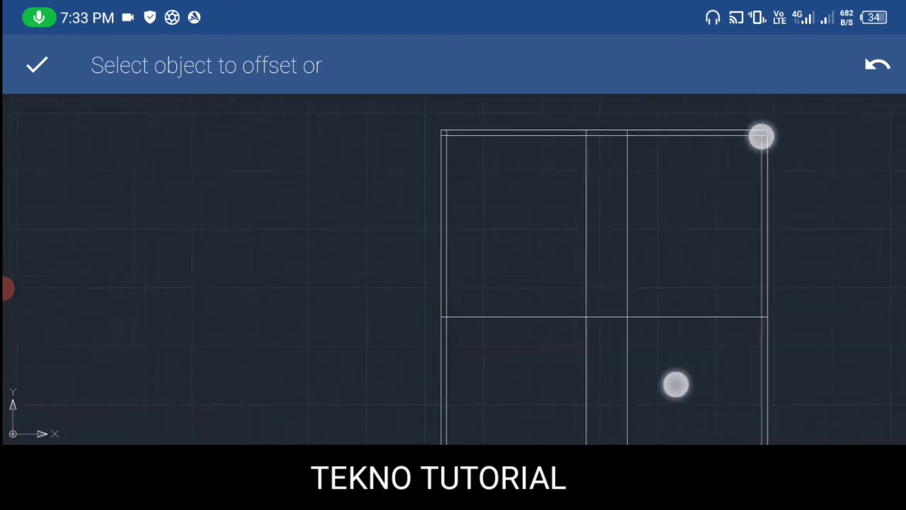
pyautogui.scroll(2, 659, 276)
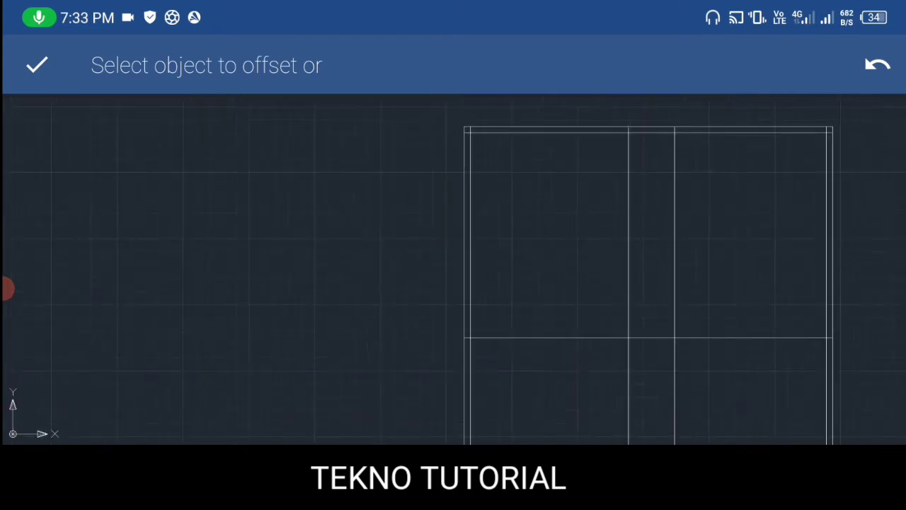
pyautogui.scroll(-1, 706, 280)
pyautogui.scroll(-1, 706, 277)
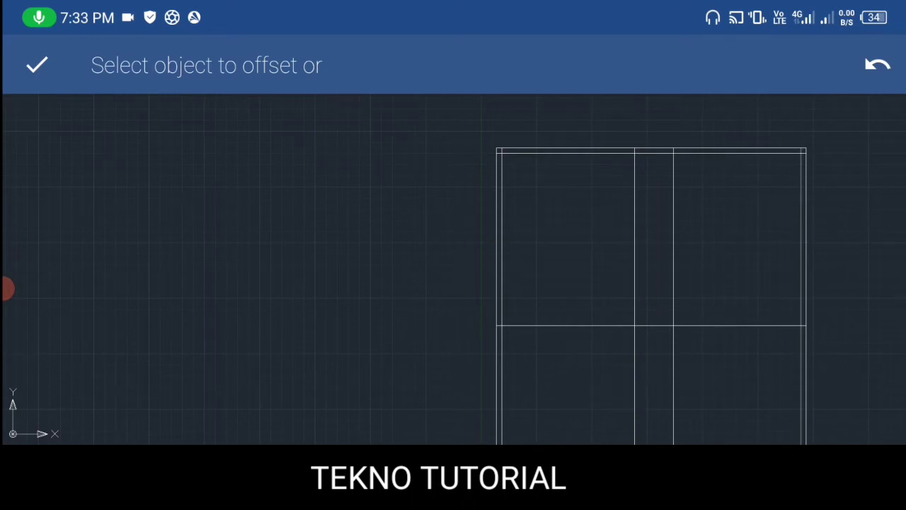
pyautogui.scroll(2, 701, 248)
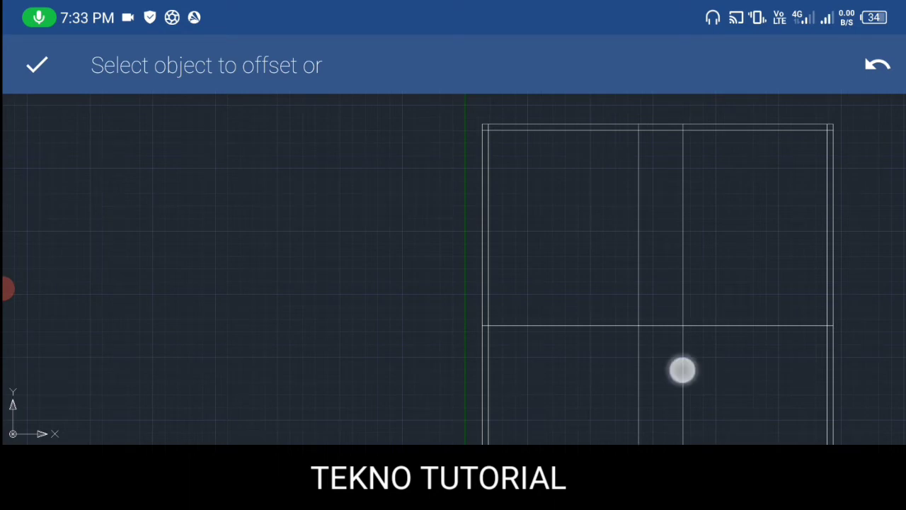
pyautogui.scroll(1, 699, 262)
pyautogui.scroll(1, 709, 268)
pyautogui.scroll(-2, 686, 276)
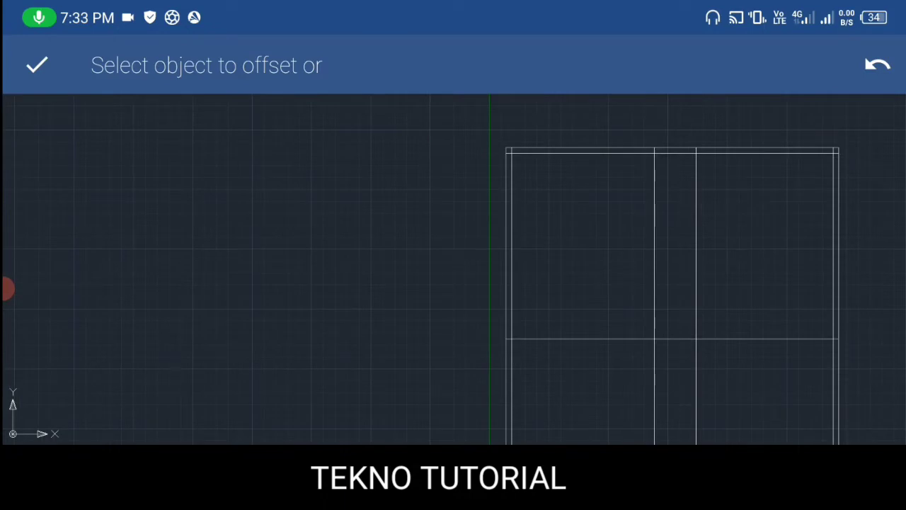
pyautogui.scroll(1, 746, 286)
pyautogui.scroll(1, 709, 289)
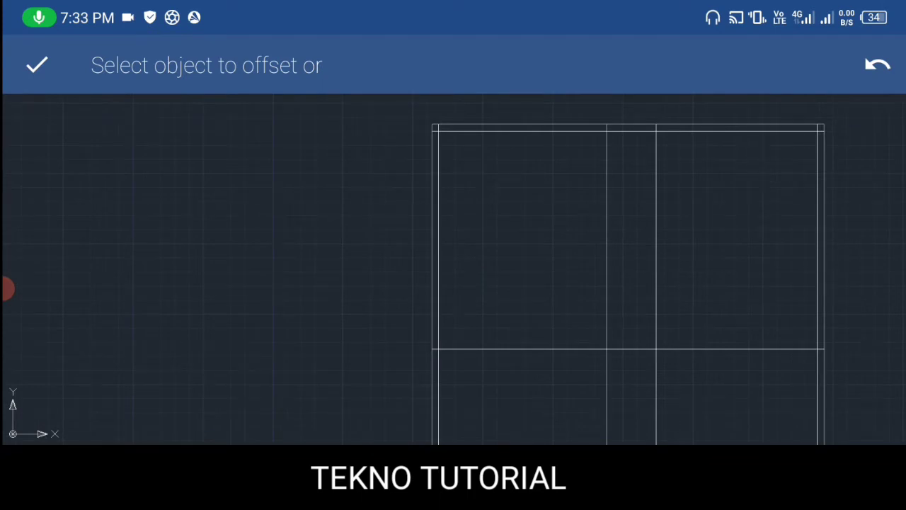
pyautogui.click(37, 65)
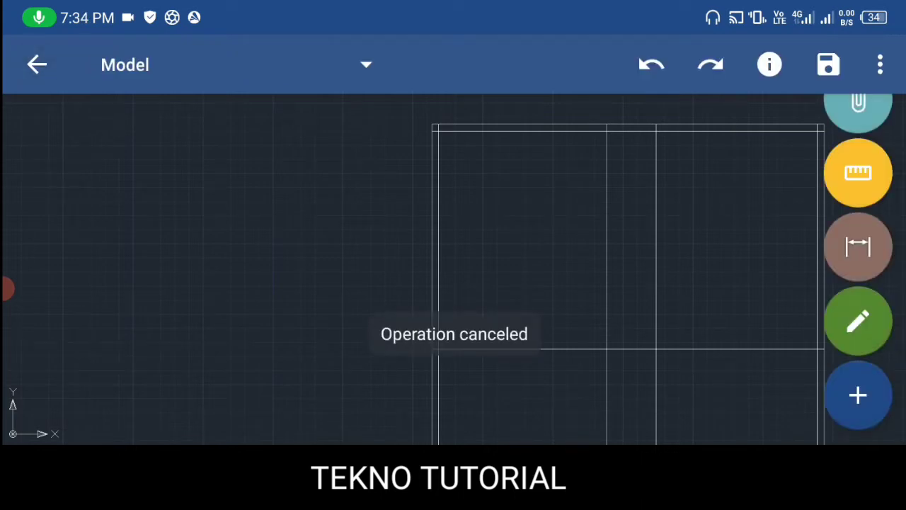
# Offset the middle vertical line to its right, giving it a closely spaced twin line
pyautogui.click(858, 321)
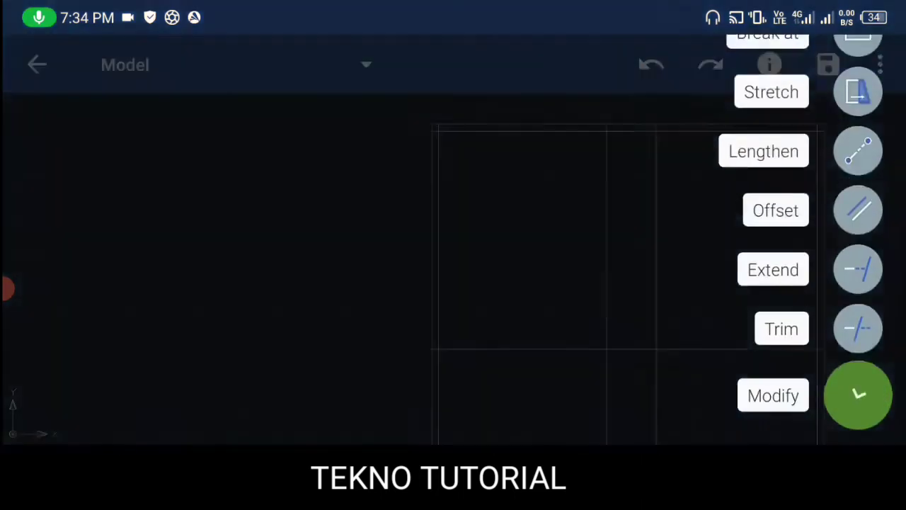
pyautogui.click(859, 212)
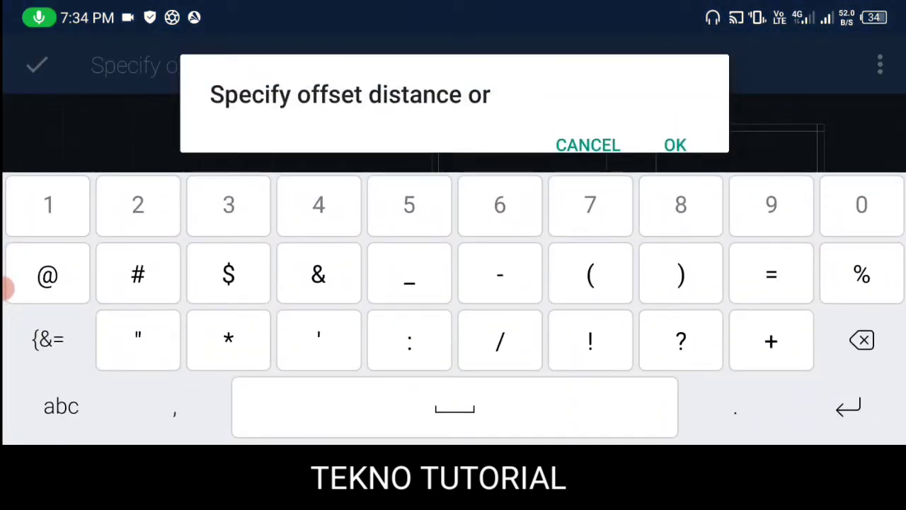
pyautogui.click(393, 209)
pyautogui.click(862, 205)
pyautogui.click(848, 407)
pyautogui.scroll(5, 506, 281)
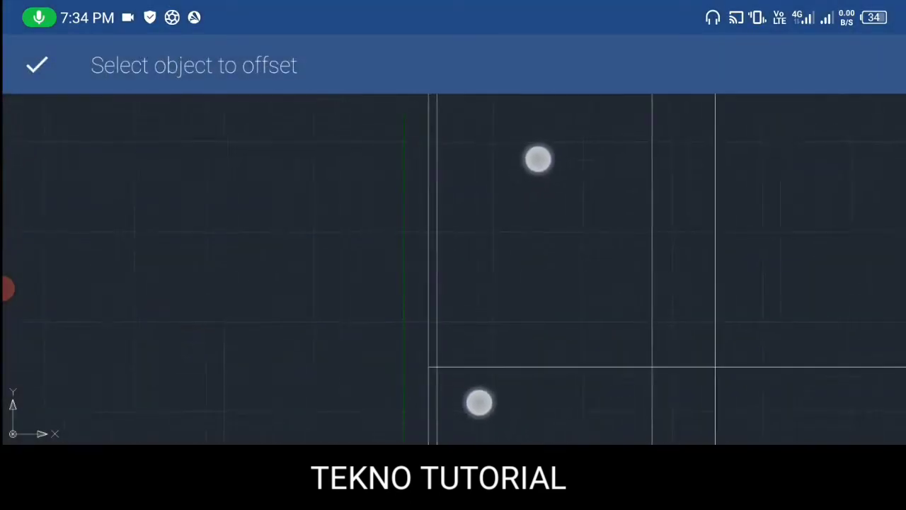
pyautogui.click(420, 225)
pyautogui.click(544, 236)
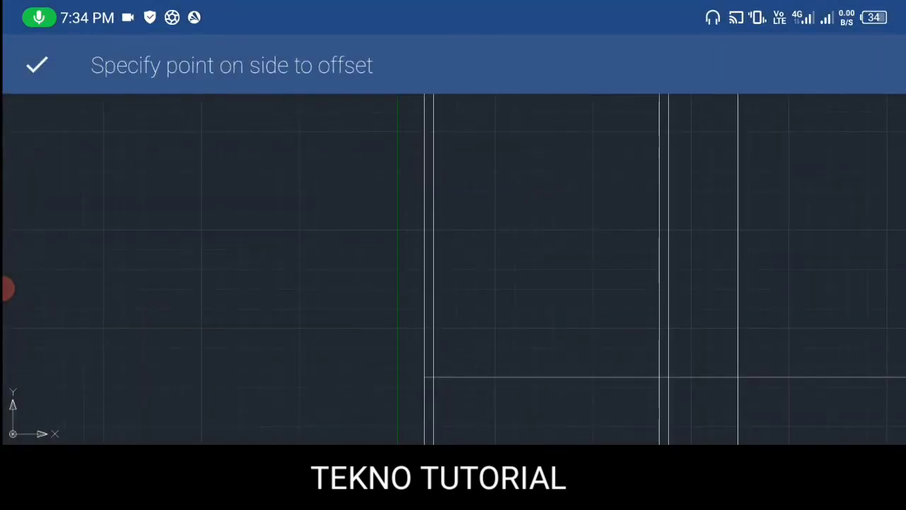
pyautogui.scroll(-5, 650, 312)
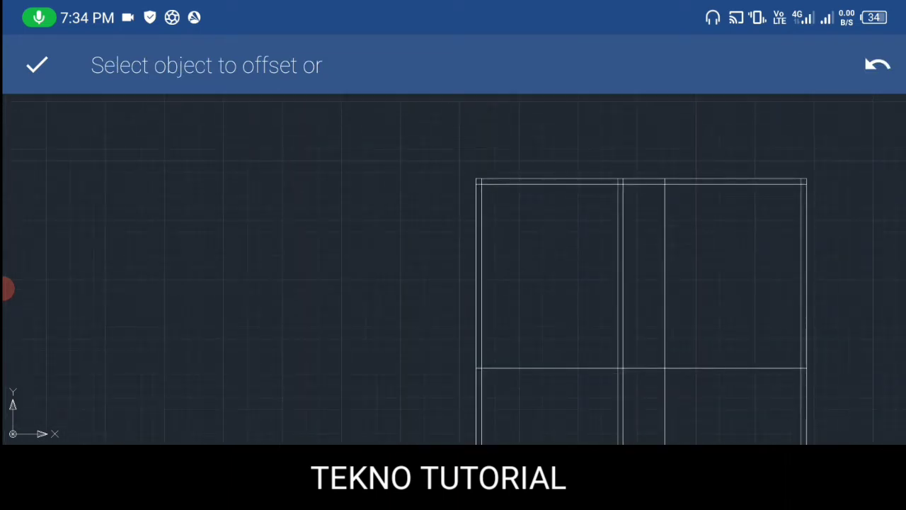
pyautogui.scroll(3, 555, 354)
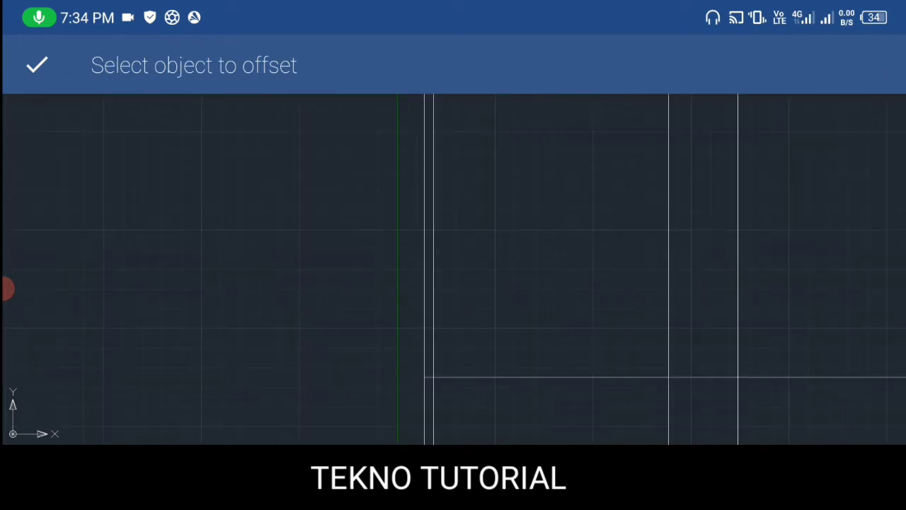
pyautogui.click(37, 64)
pyautogui.click(858, 322)
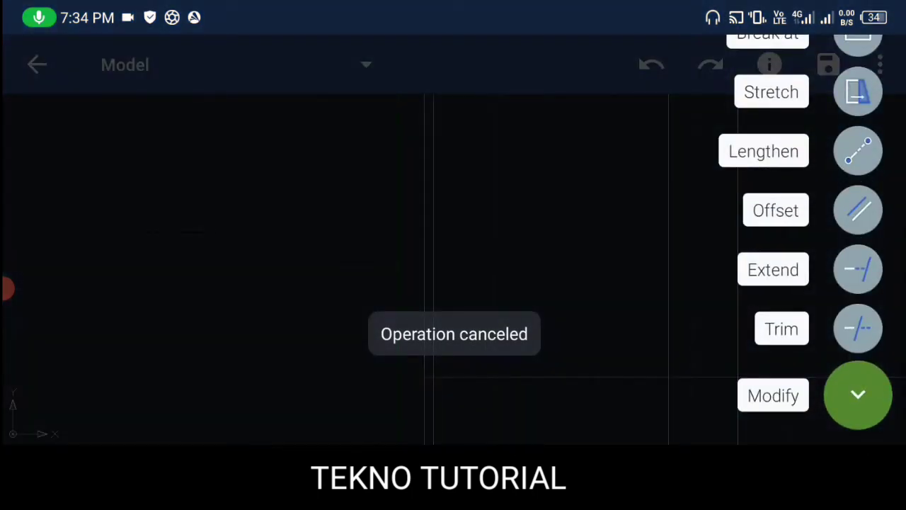
# Start Offset and change the distance from 3000 to 1500
pyautogui.click(858, 211)
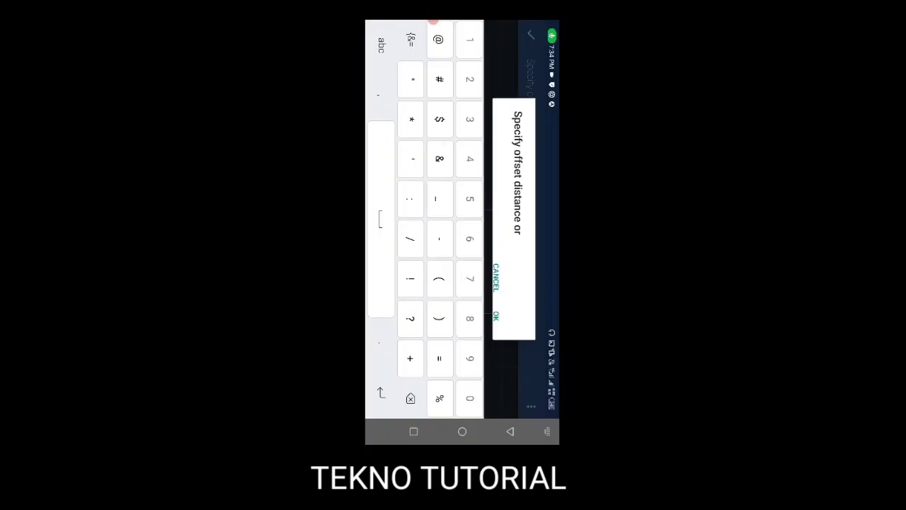
pyautogui.click(438, 142)
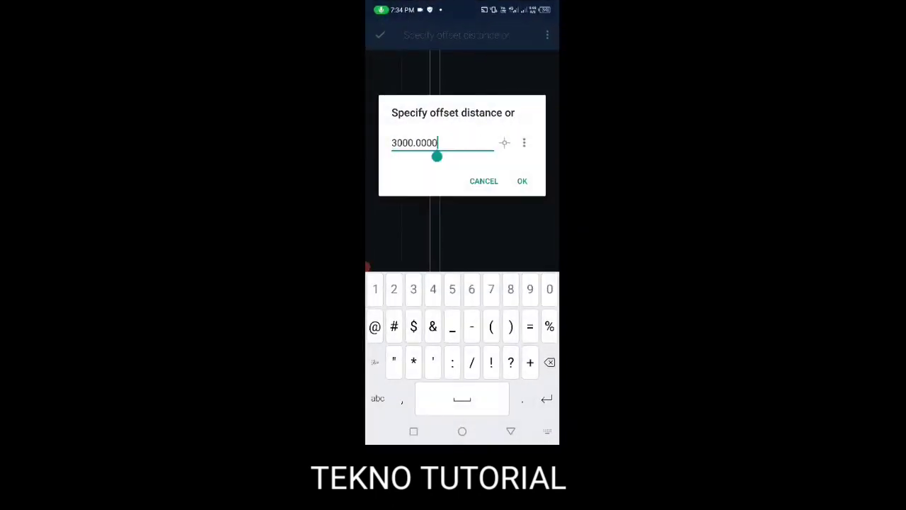
pyautogui.press('BackSpace')
pyautogui.press('BackSpace')
pyautogui.press('BackSpace')
pyautogui.write('1500')
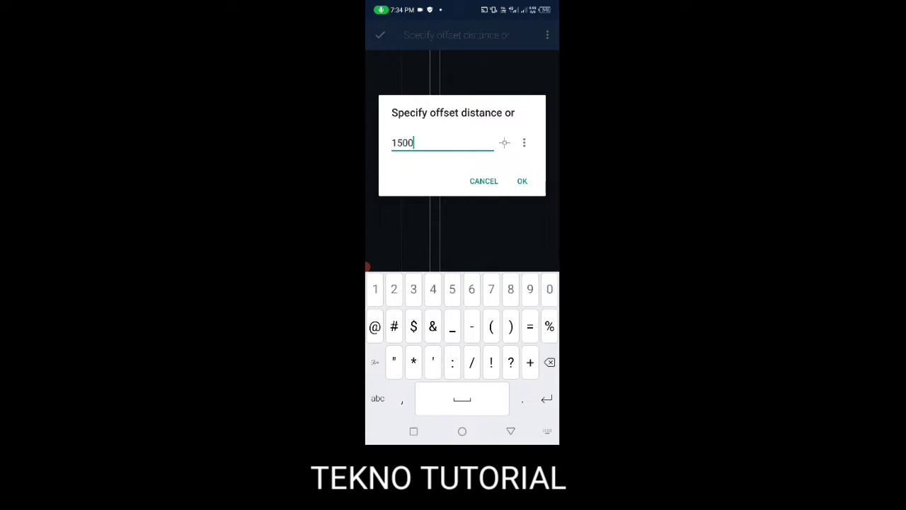
pyautogui.press('Return')
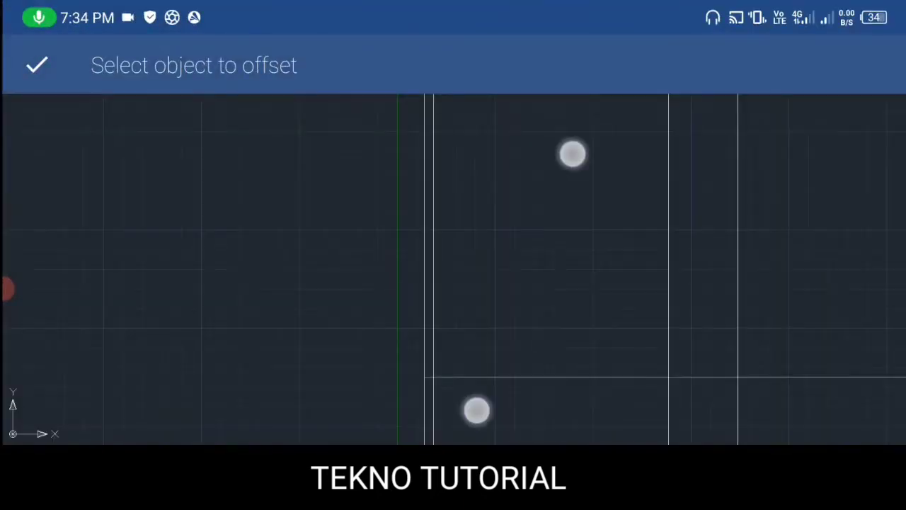
# Offset the vertical line 1500 to its right and end the offset command
pyautogui.scroll(-3, 454, 308)
pyautogui.scroll(5, 453, 307)
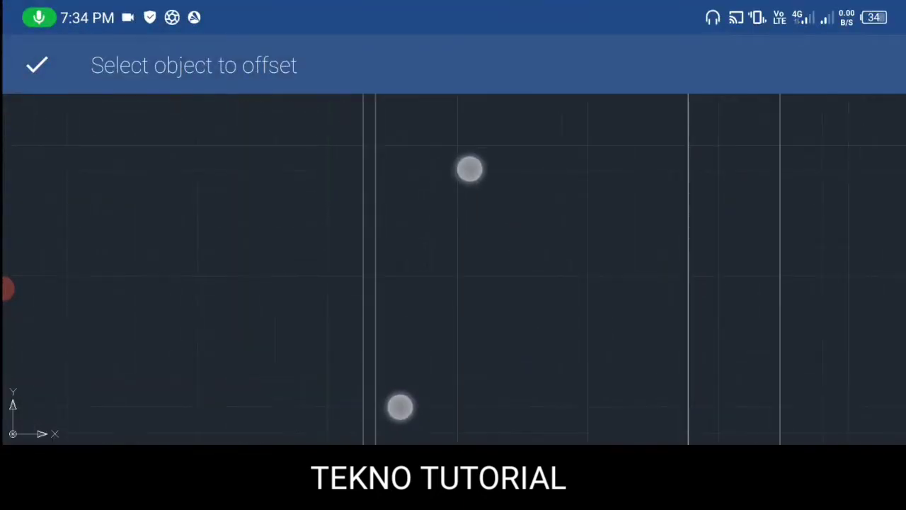
pyautogui.click(366, 221)
pyautogui.click(510, 235)
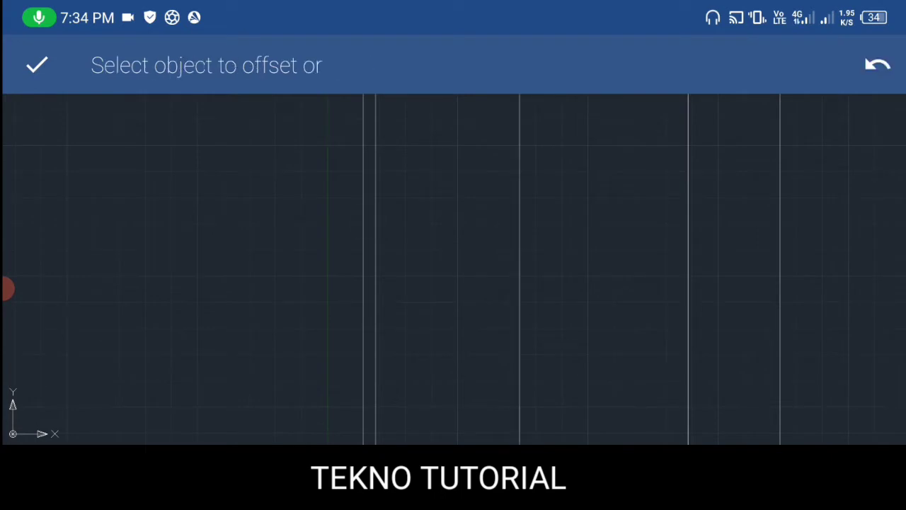
pyautogui.scroll(-3, 591, 331)
pyautogui.scroll(-2, 620, 257)
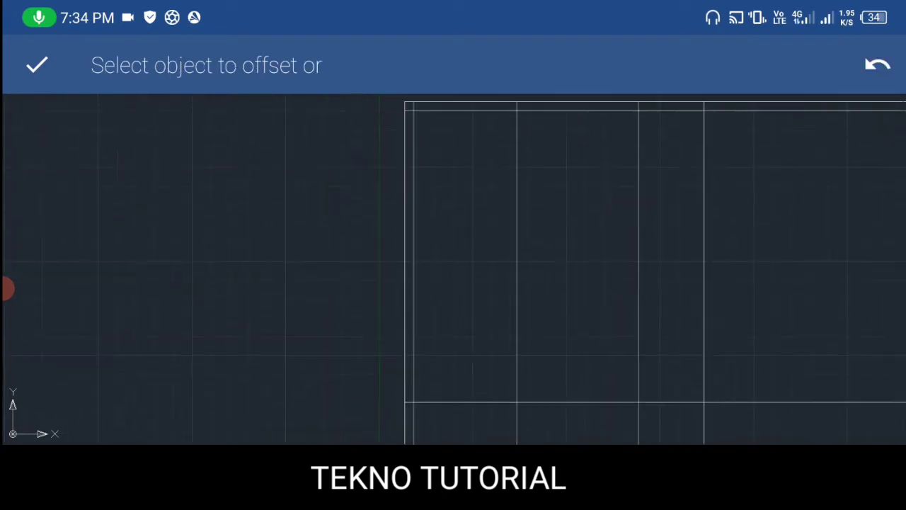
pyautogui.scroll(-2, 611, 260)
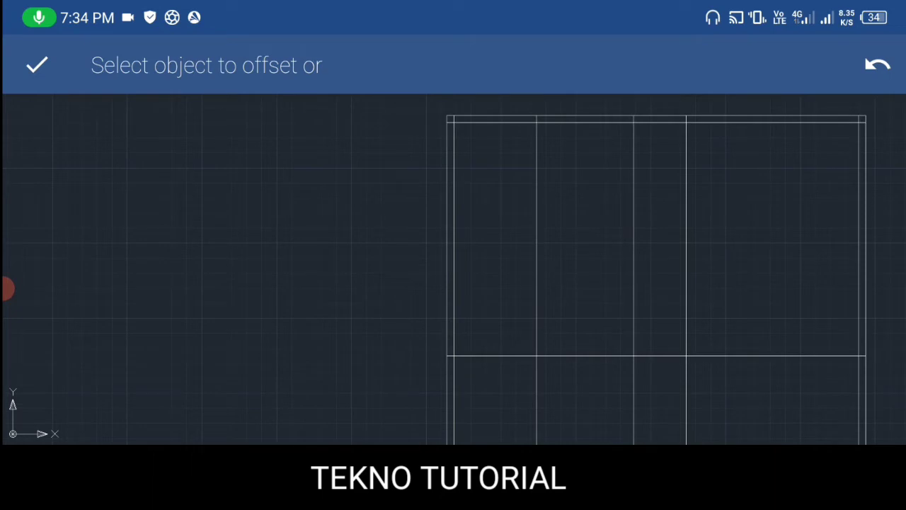
pyautogui.scroll(-2, 648, 291)
pyautogui.scroll(-2, 588, 276)
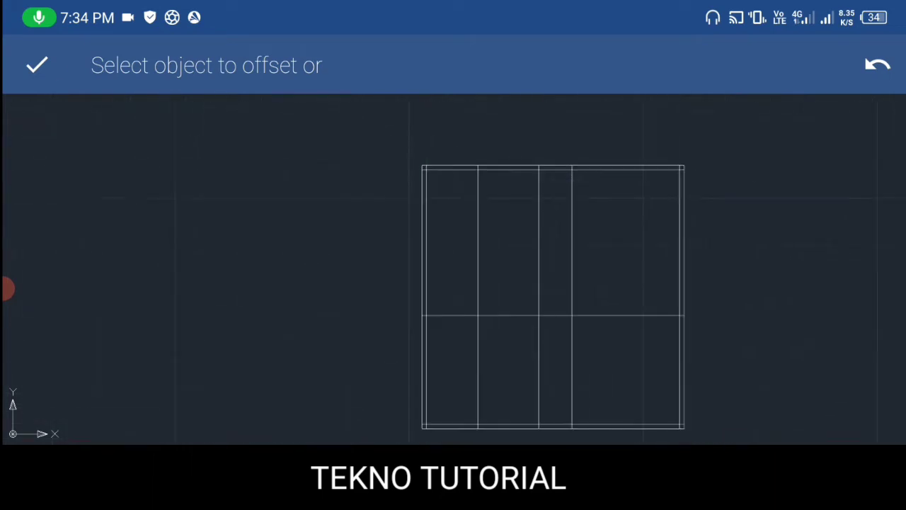
pyautogui.click(36, 65)
pyautogui.moveTo(716, 290); pyautogui.dragTo(655, 241)
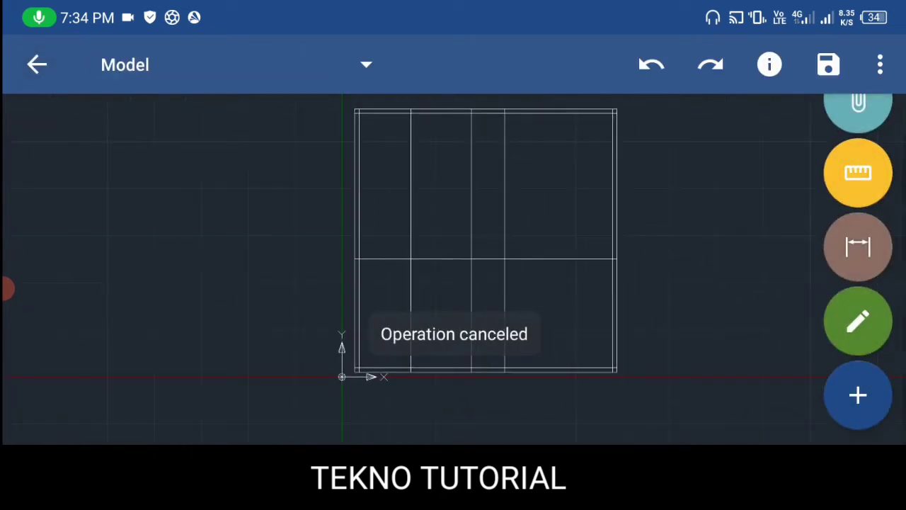
# Trim the middle divider's upper part and the left and right dividers' lower parts
pyautogui.click(858, 320)
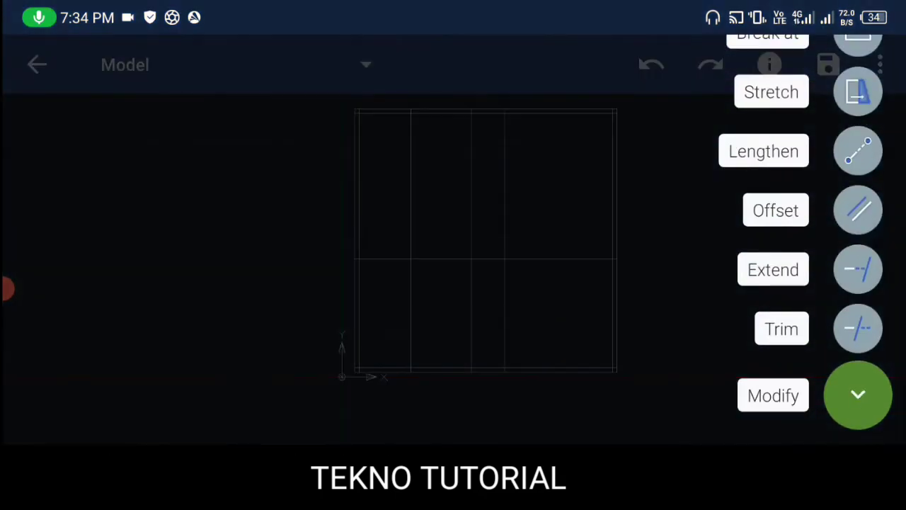
pyautogui.click(864, 333)
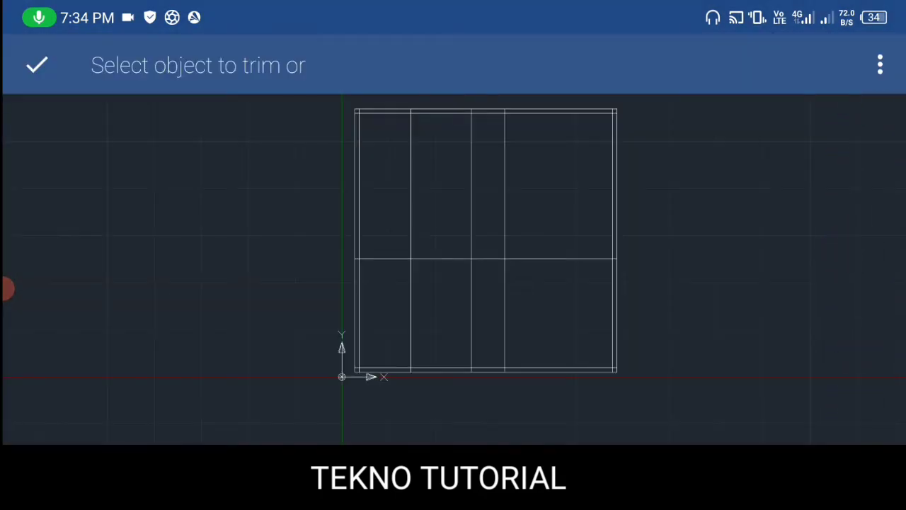
pyautogui.click(461, 183)
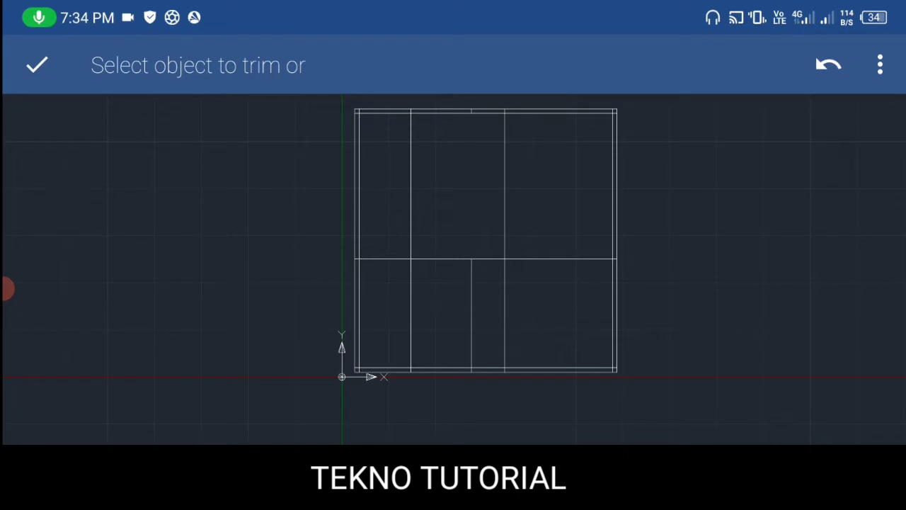
pyautogui.click(405, 311)
pyautogui.click(505, 312)
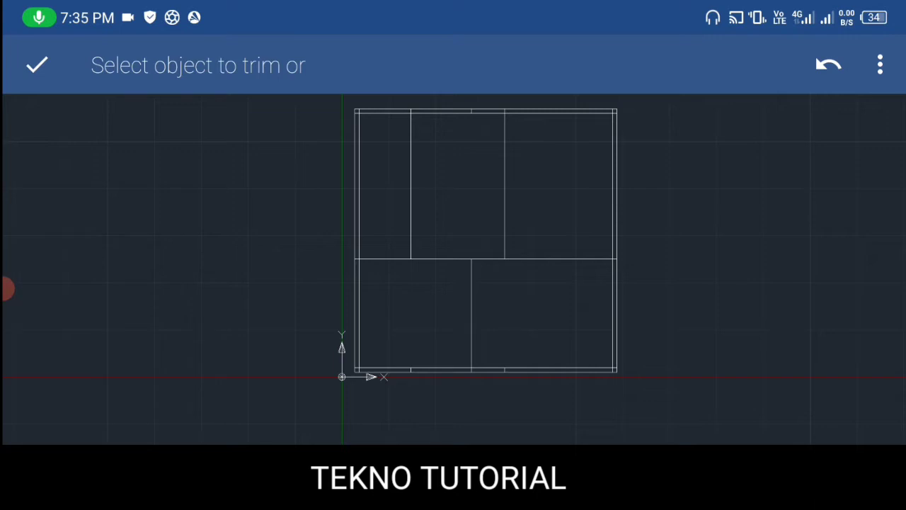
pyautogui.click(40, 63)
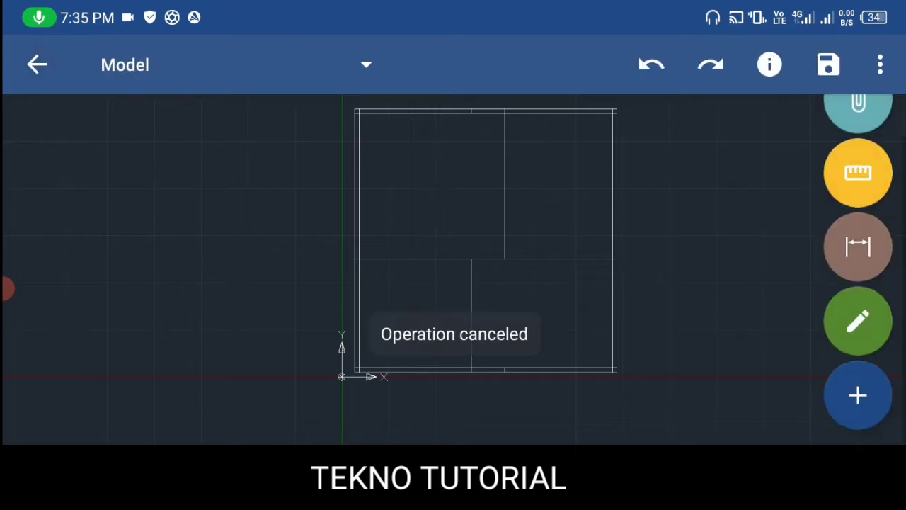
# Pan and zoom the view to center the trimmed floor plan
pyautogui.moveTo(643, 201); pyautogui.dragTo(646, 265)
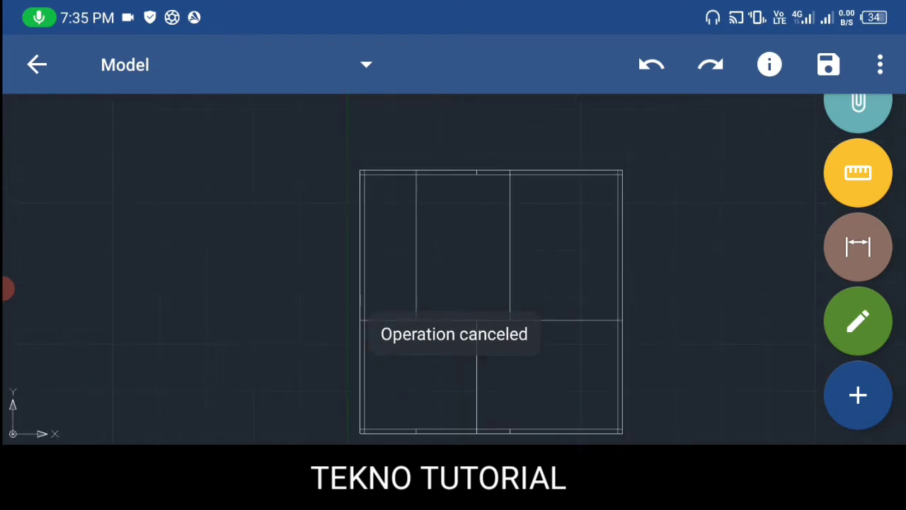
pyautogui.scroll(2, 632, 271)
pyautogui.moveTo(570, 253); pyautogui.dragTo(607, 252)
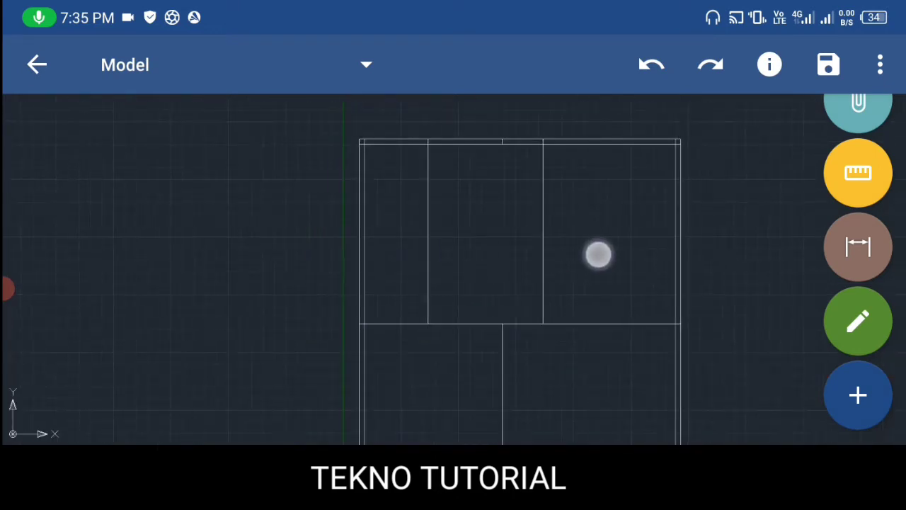
pyautogui.moveTo(728, 352); pyautogui.dragTo(743, 304)
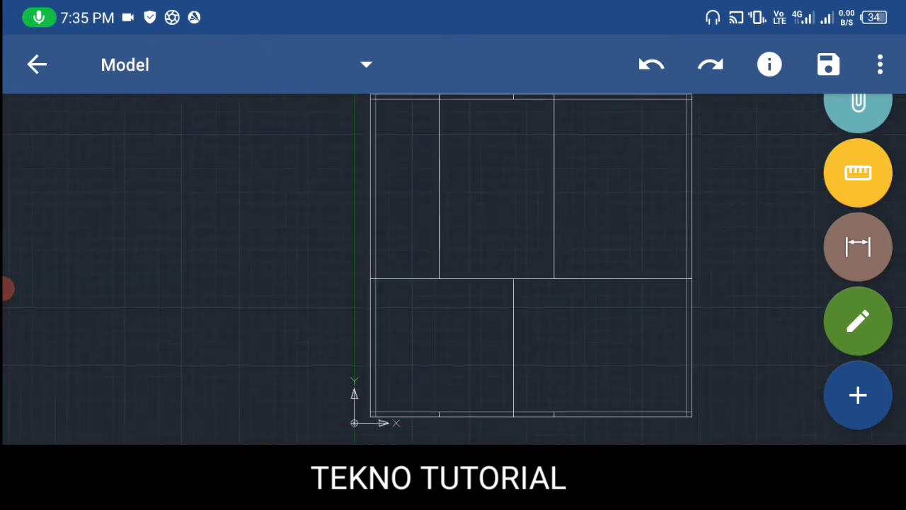
pyautogui.moveTo(717, 245); pyautogui.dragTo(710, 295)
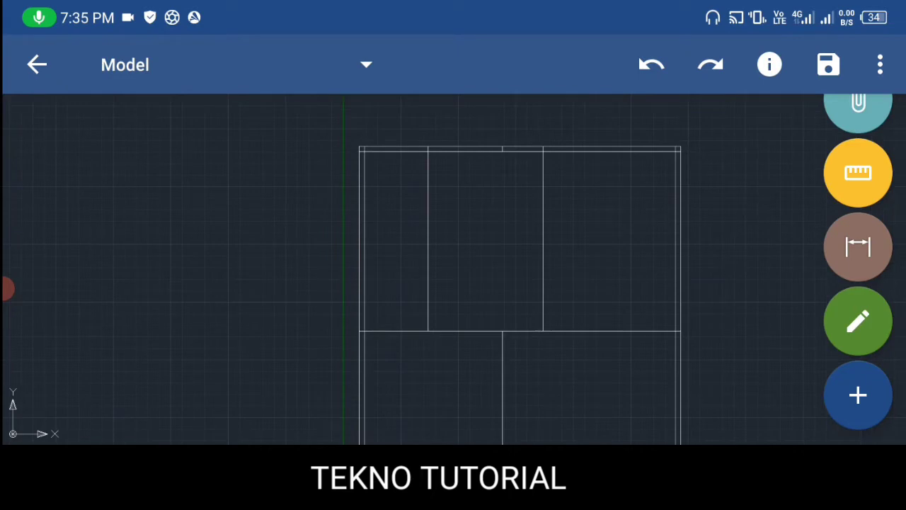
# Toggle the Draw and Modify tool lists, leaving the Modify list open
pyautogui.click(859, 391)
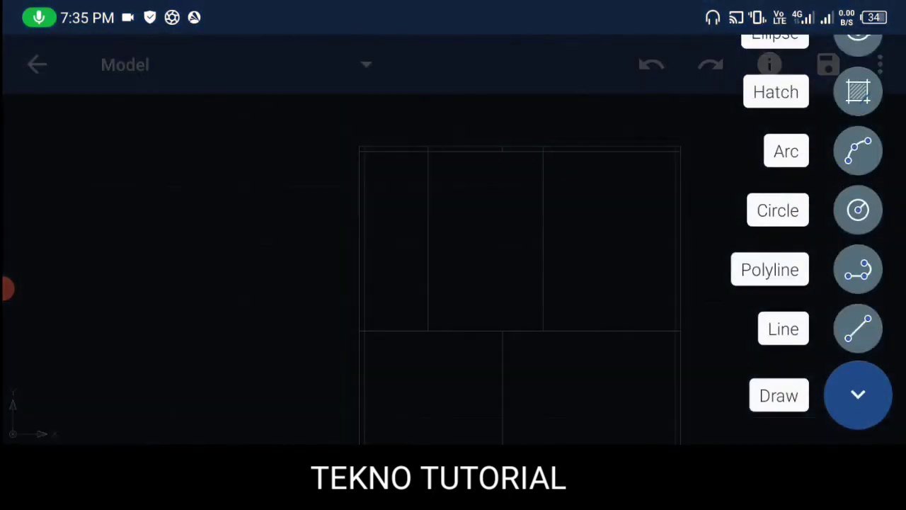
pyautogui.click(858, 393)
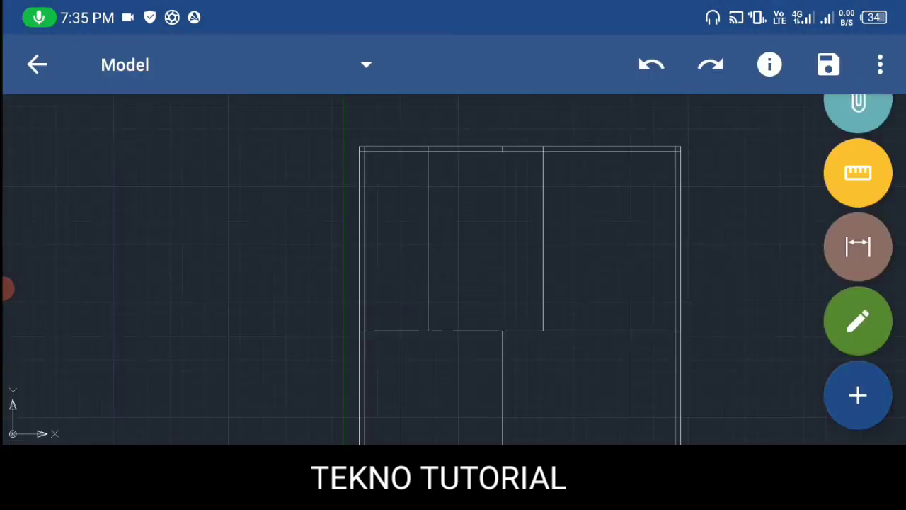
pyautogui.click(870, 318)
pyautogui.click(858, 379)
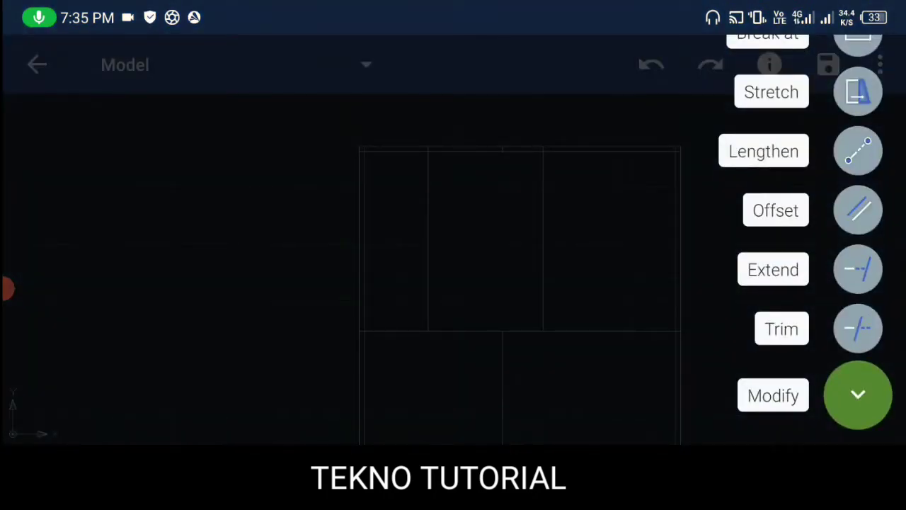
pyautogui.click(858, 395)
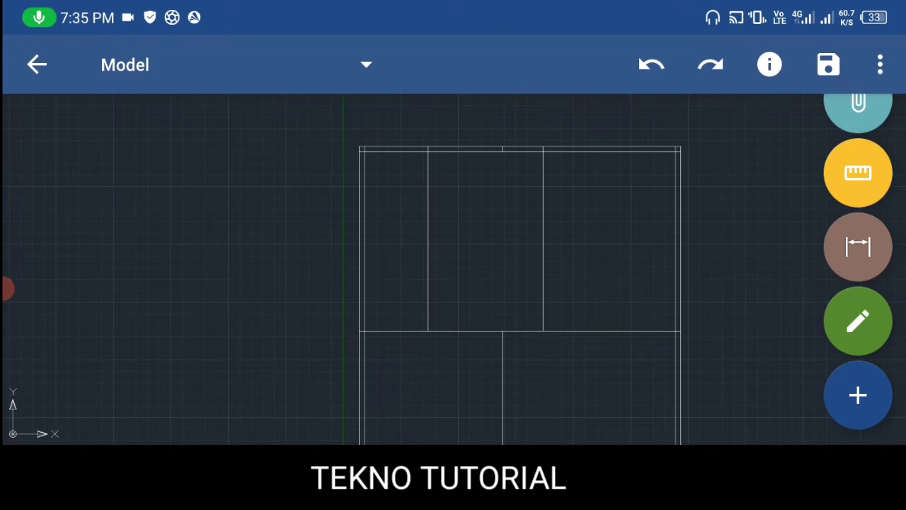
pyautogui.click(859, 321)
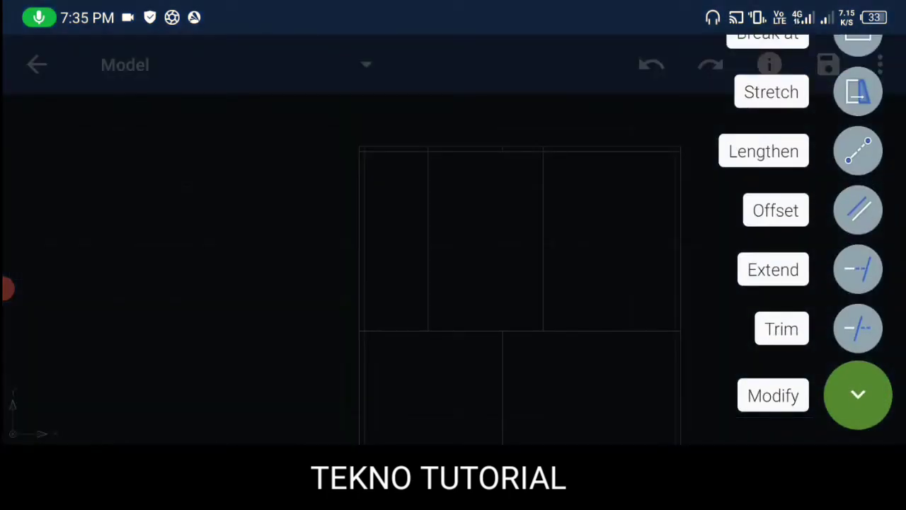
# Start Offset with a 2500 distance
pyautogui.click(858, 210)
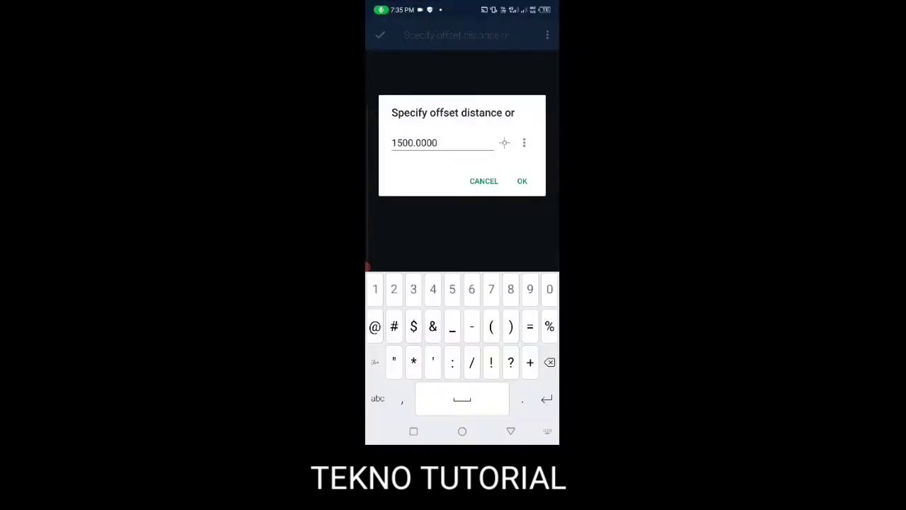
pyautogui.click(461, 143)
pyautogui.press('BackSpace')
pyautogui.press('BackSpace')
pyautogui.press('BackSpace')
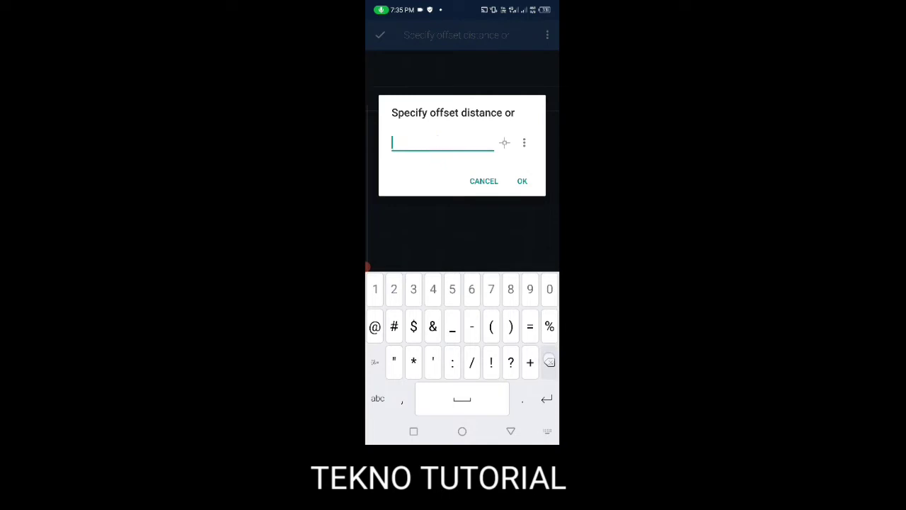
pyautogui.write('2500')
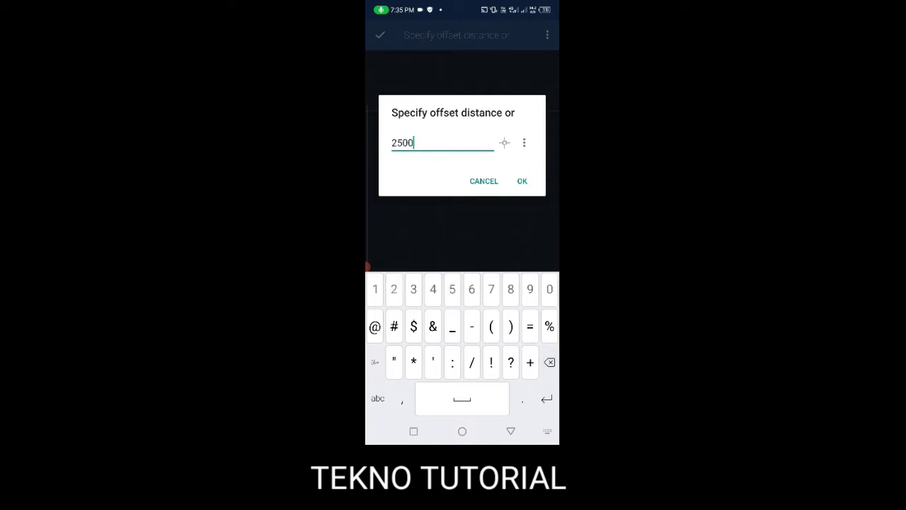
pyautogui.click(522, 181)
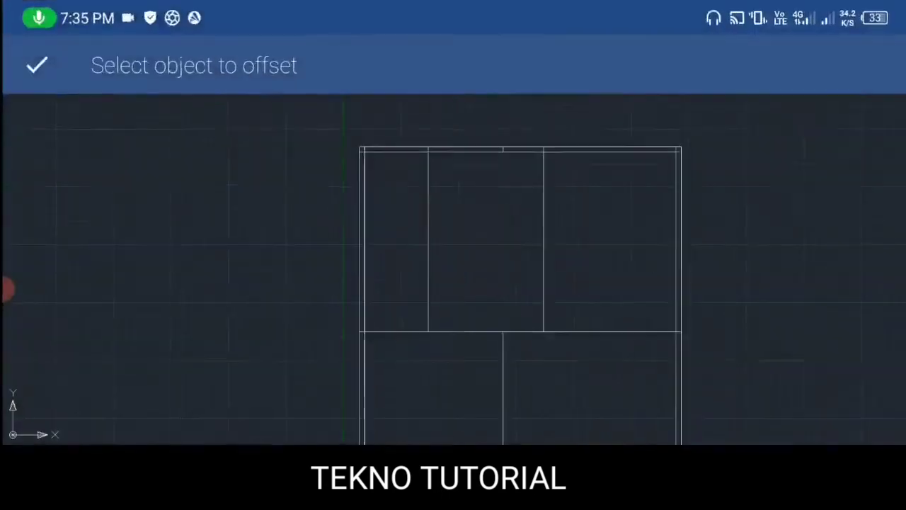
# Offset the inner right wall 2500 into the plan, then end the command
pyautogui.scroll(3, 692, 258)
pyautogui.scroll(2, 693, 258)
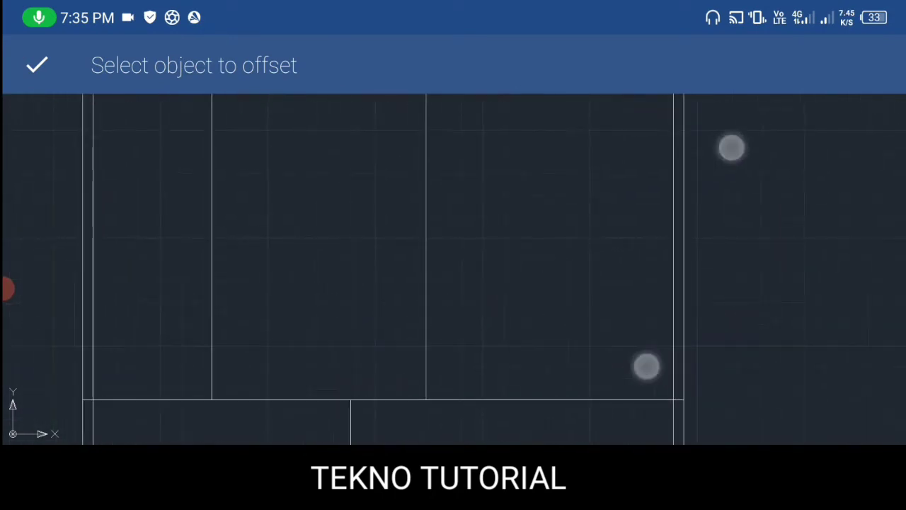
pyautogui.click(686, 213)
pyautogui.click(613, 196)
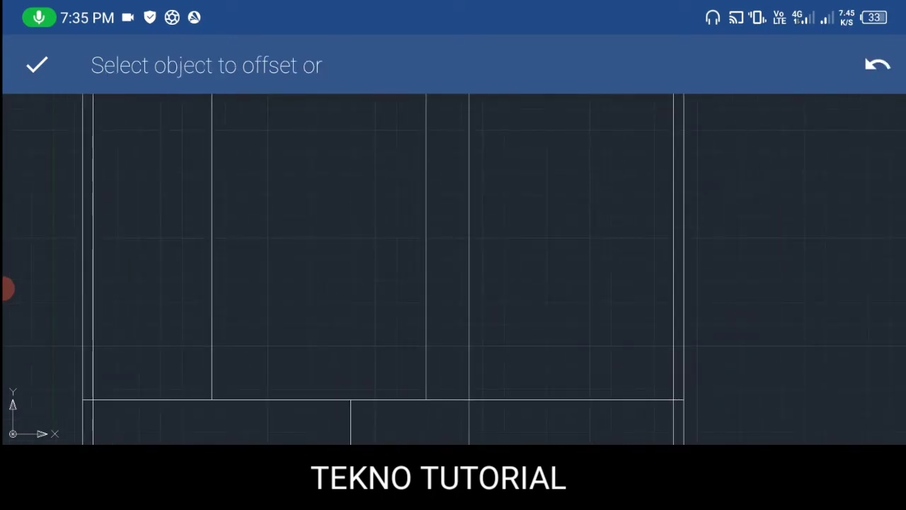
pyautogui.scroll(-3, 682, 287)
pyautogui.scroll(-1, 682, 287)
pyautogui.scroll(-1, 685, 273)
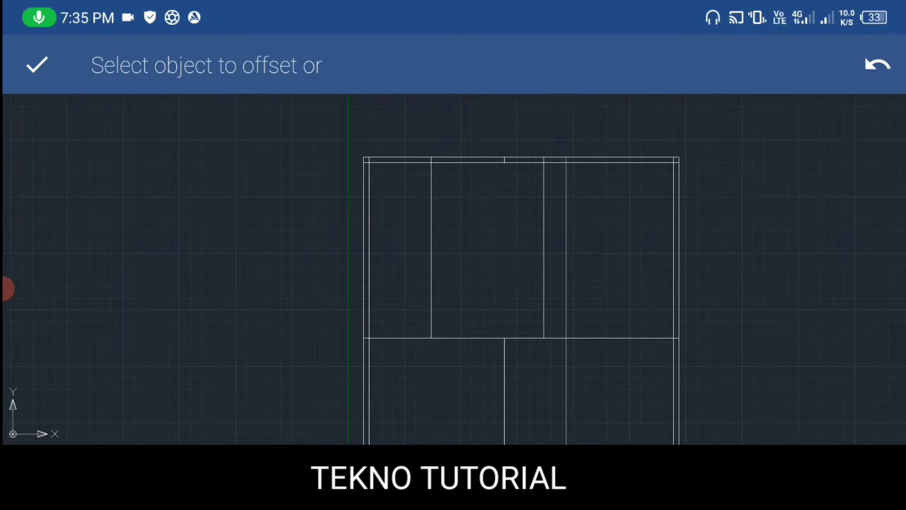
pyautogui.click(37, 64)
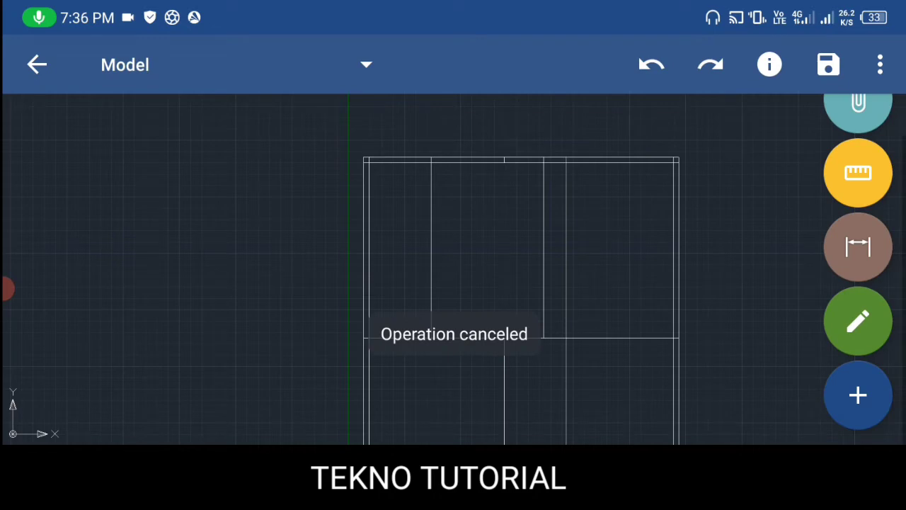
# Start Offset and change the distance from 2500 to 1500
pyautogui.click(858, 321)
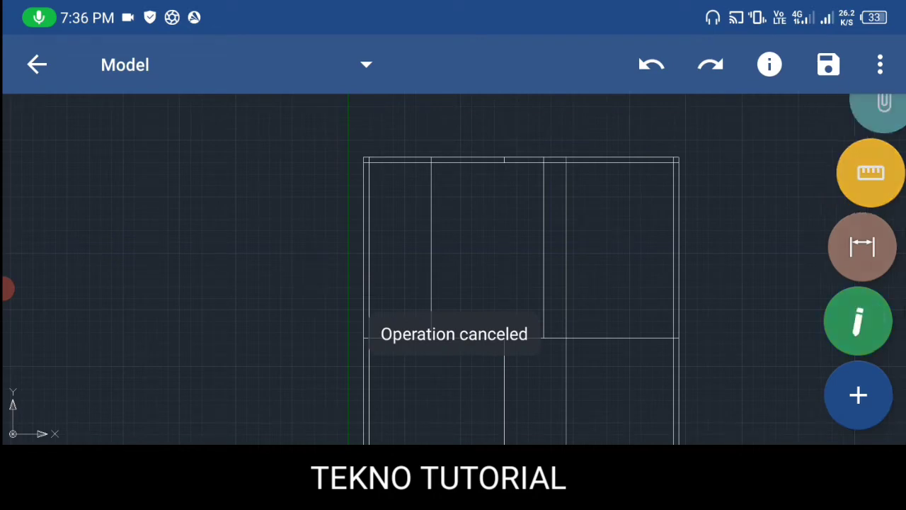
pyautogui.click(871, 214)
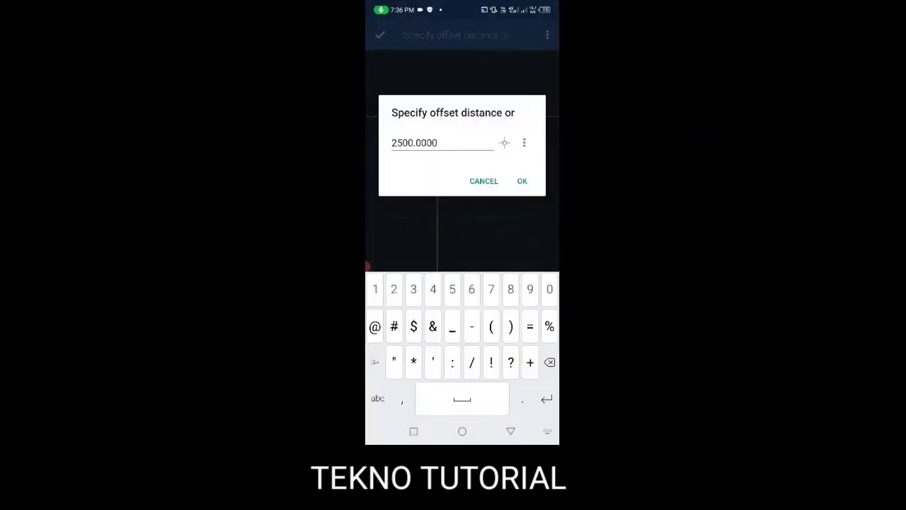
pyautogui.click(437, 143)
pyautogui.press('BackSpace')
pyautogui.press('BackSpace')
pyautogui.press('BackSpace')
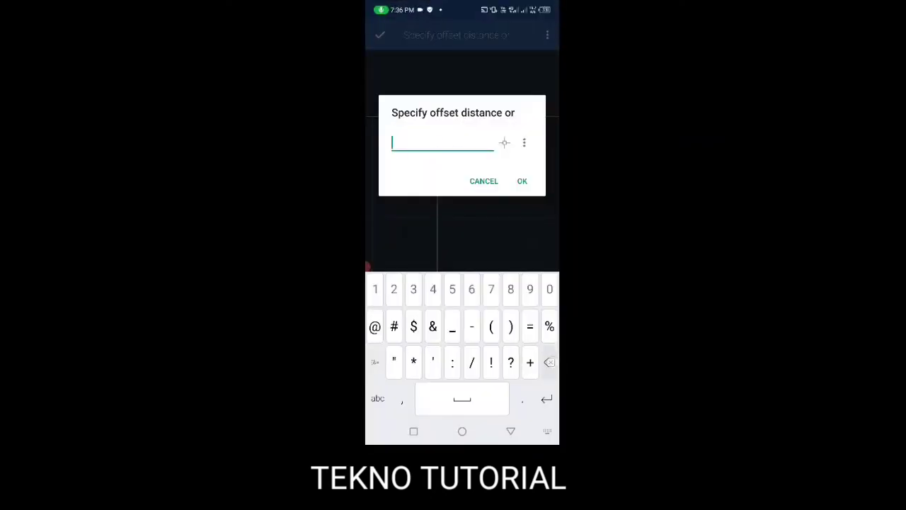
pyautogui.write('1500')
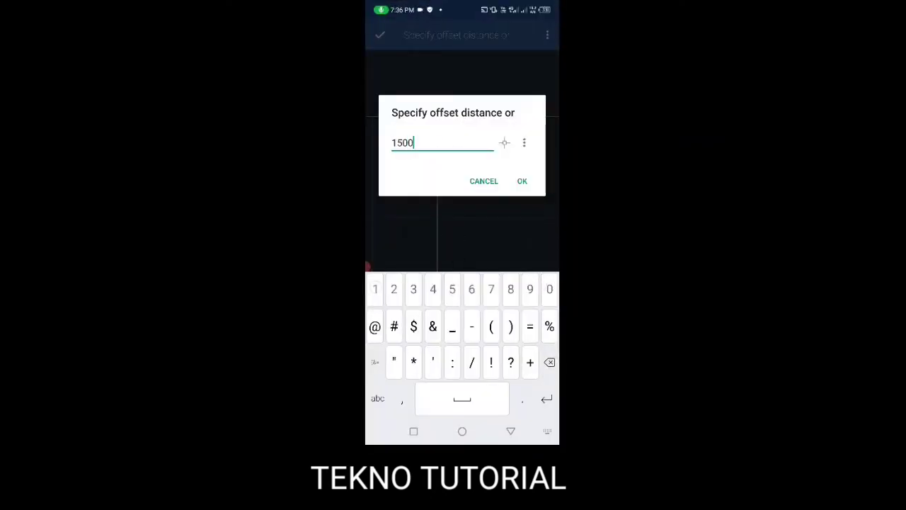
pyautogui.click(521, 181)
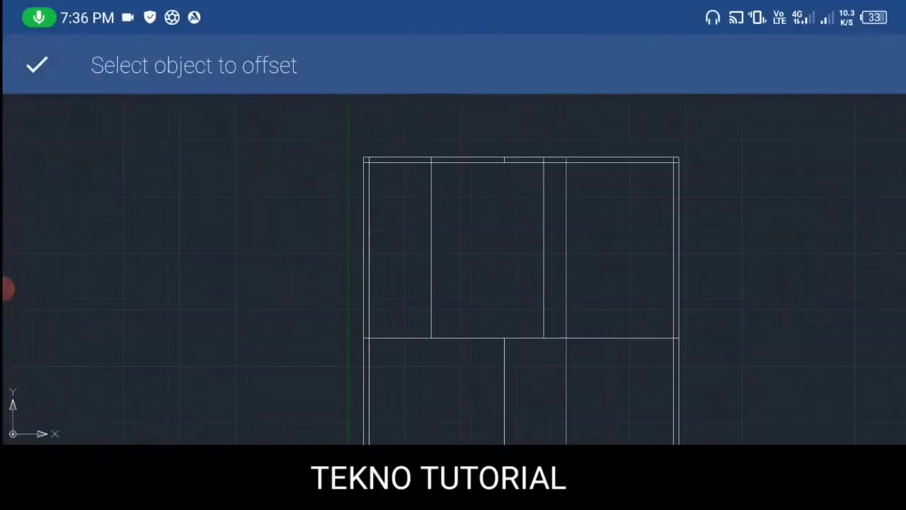
# Offset the horizontal divider 1500 upward, then end the offset
pyautogui.scroll(3, 484, 278)
pyautogui.click(395, 296)
pyautogui.click(414, 189)
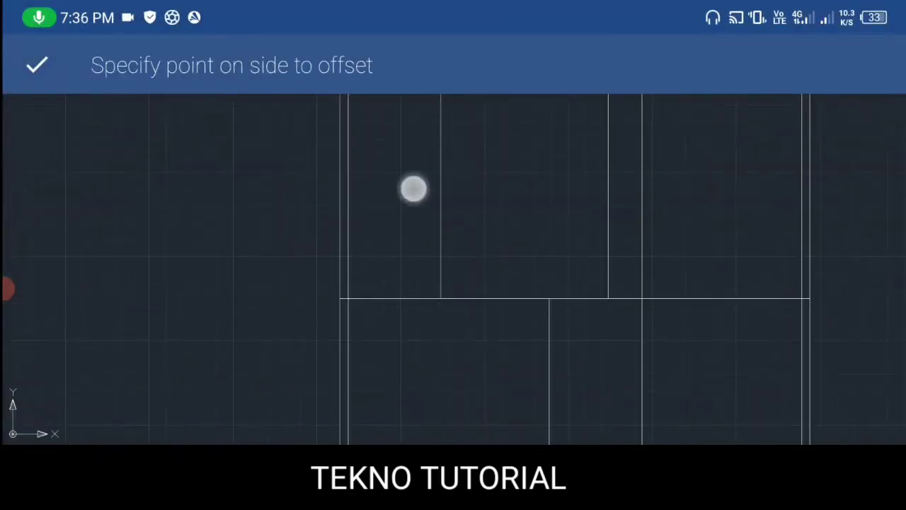
pyautogui.scroll(-3, 571, 269)
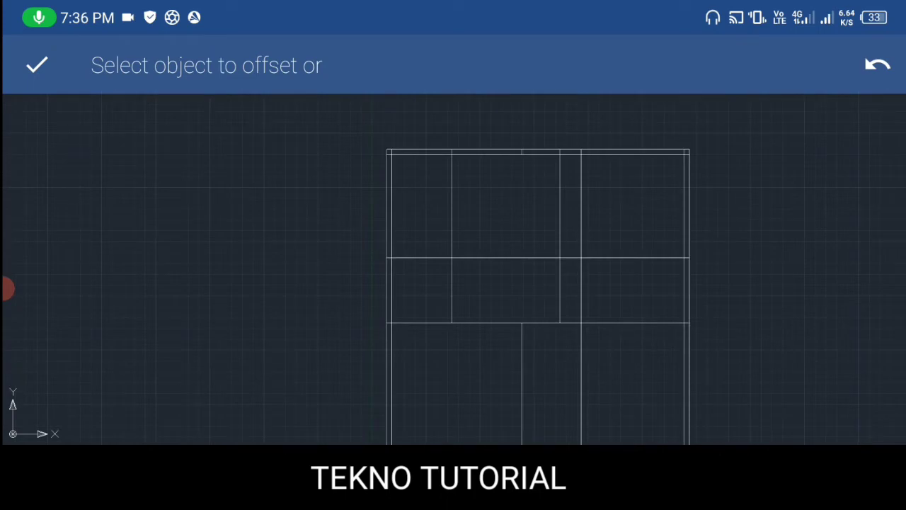
pyautogui.click(36, 64)
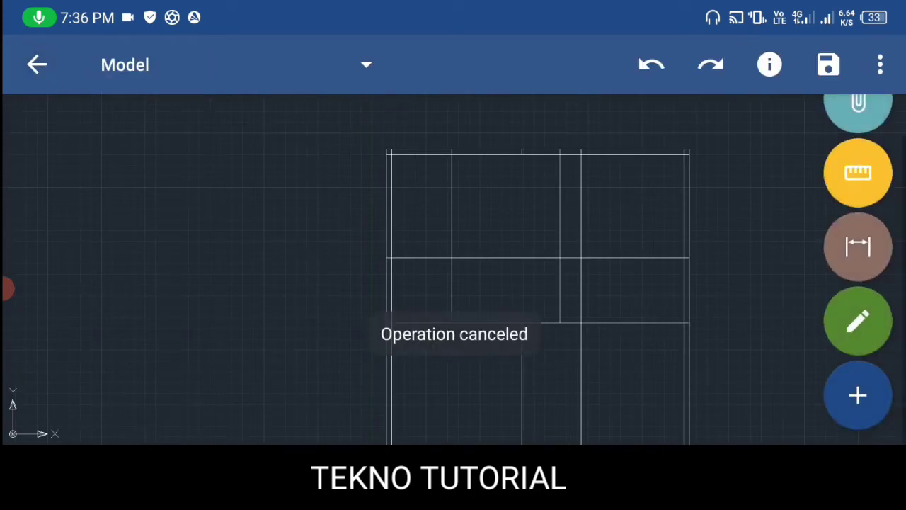
# Back out of Extend, start Trim, and cut the upper-bay vertical line and its adjacent horizontal segment
pyautogui.click(858, 320)
pyautogui.click(868, 268)
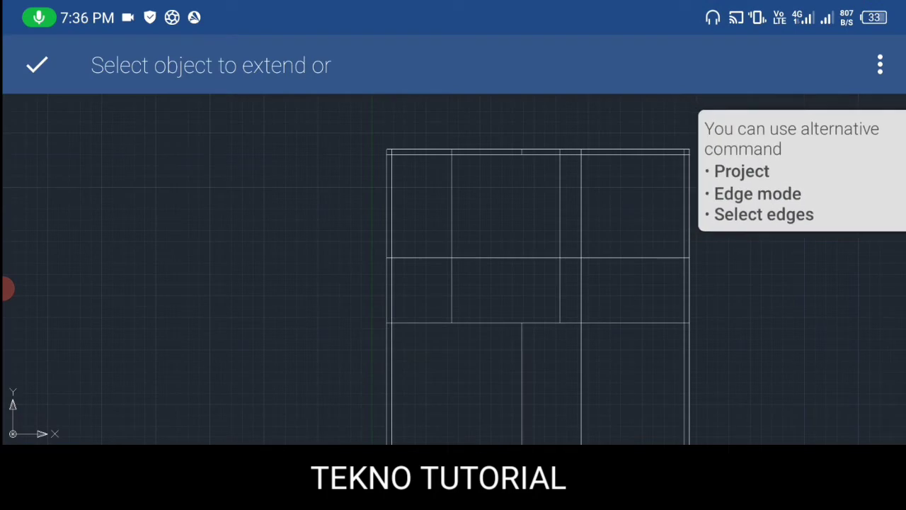
pyautogui.click(37, 64)
pyautogui.click(858, 320)
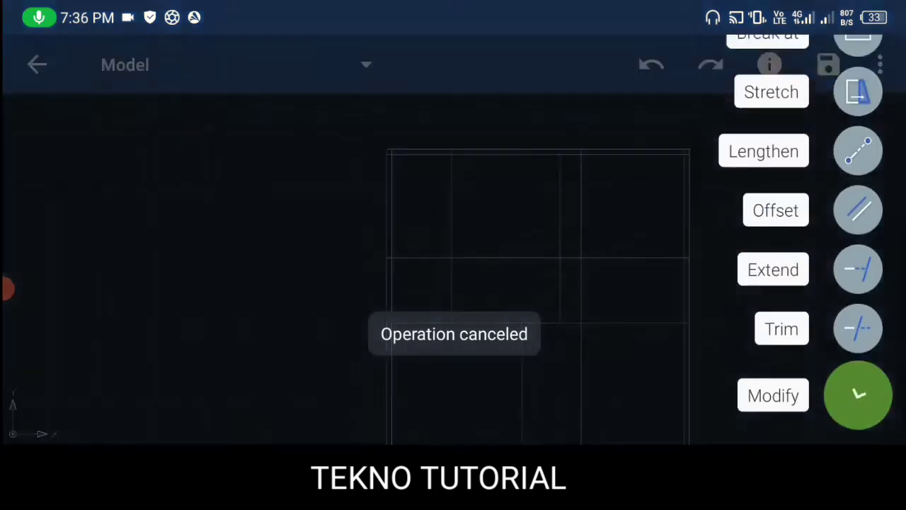
pyautogui.click(863, 327)
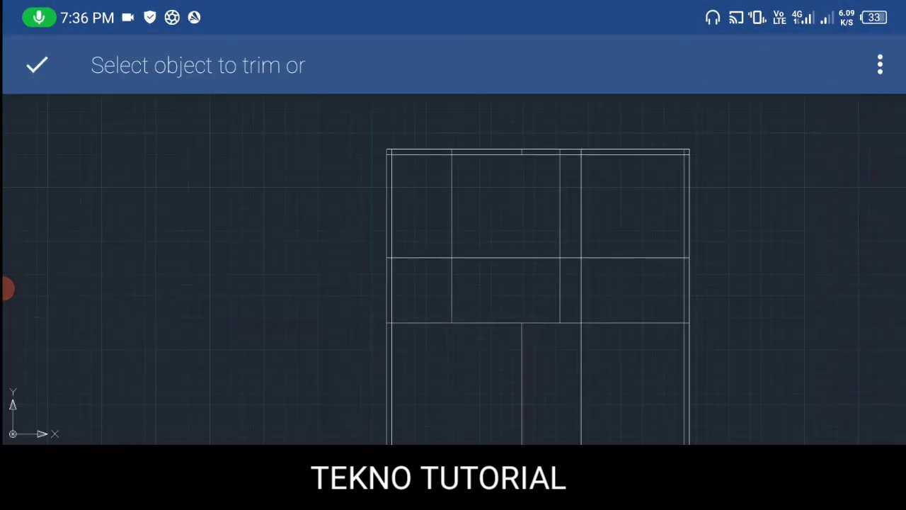
pyautogui.click(452, 206)
pyautogui.click(509, 257)
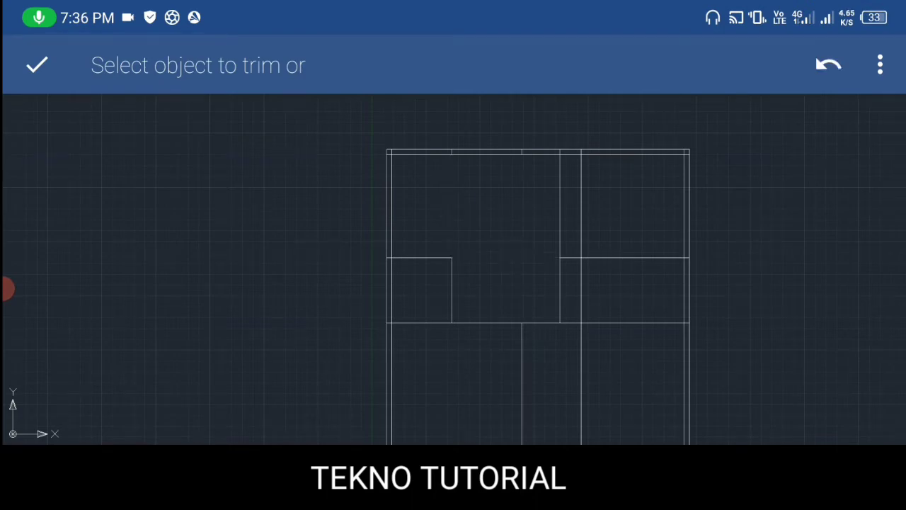
# Trim the right room's horizontal segment, the short segment, and both parts of the vertical line
pyautogui.scroll(3, 678, 280)
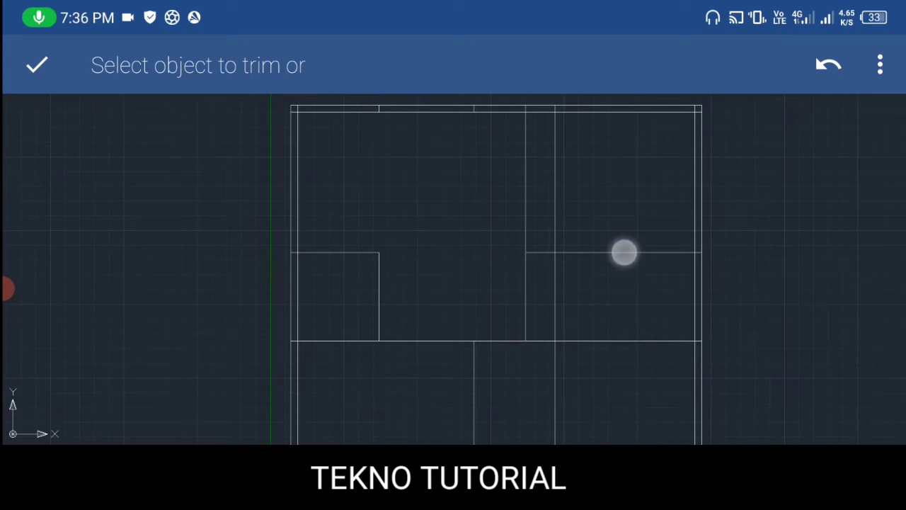
pyautogui.click(624, 253)
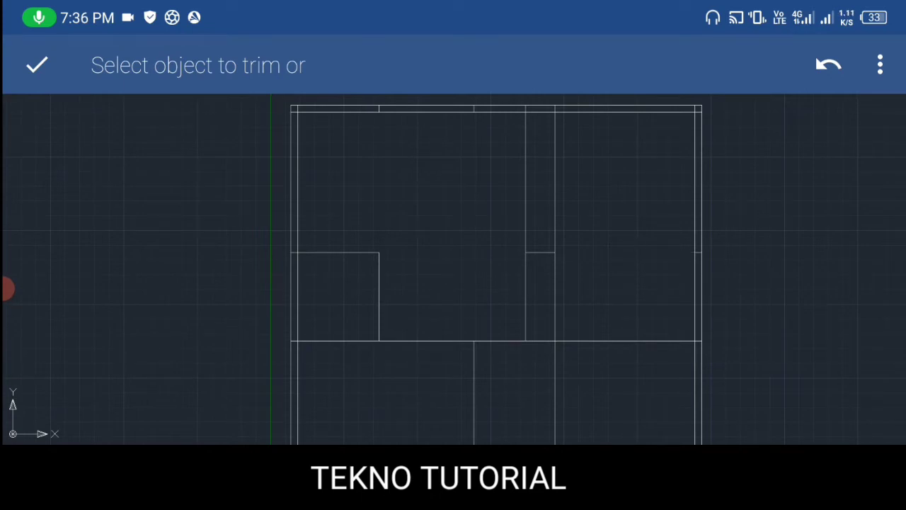
pyautogui.scroll(3, 616, 264)
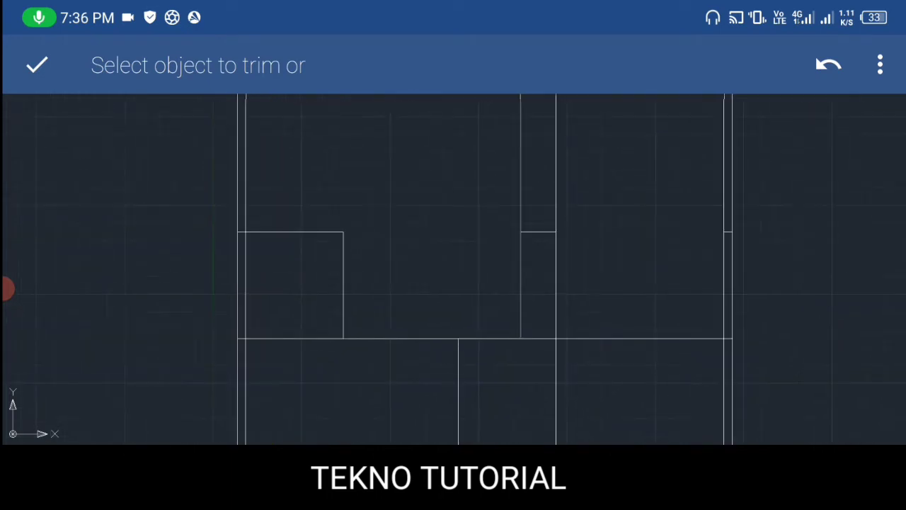
pyautogui.click(537, 234)
pyautogui.click(527, 214)
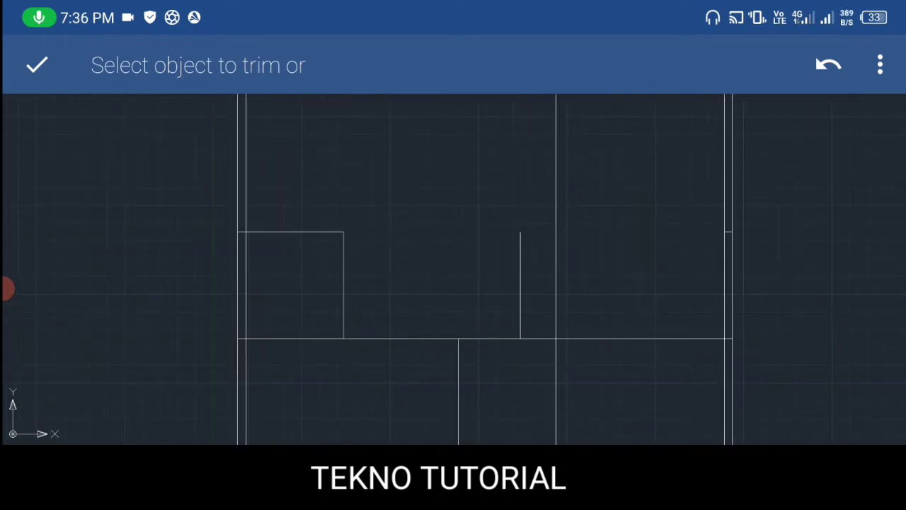
pyautogui.click(522, 278)
# Trim the tick between the top wall lines and the lower rooms' vertical line, then end Trim
pyautogui.scroll(-3, 602, 307)
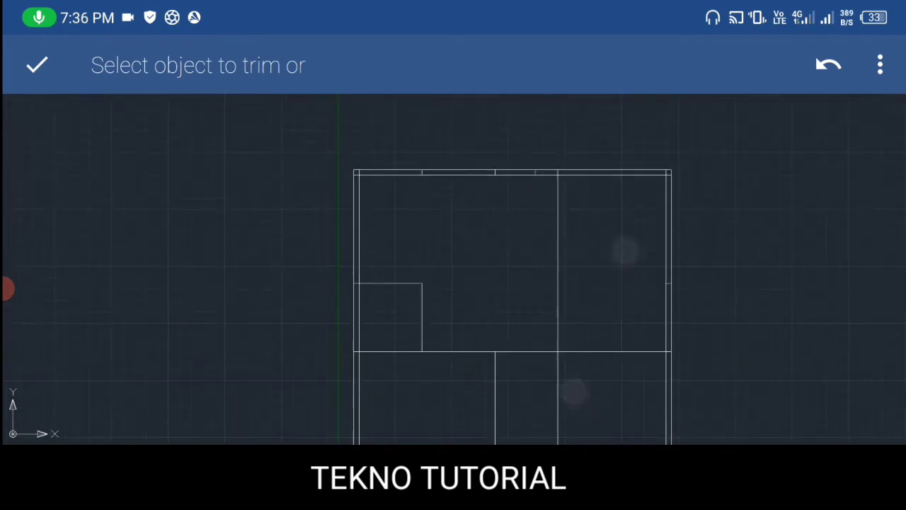
pyautogui.scroll(3, 482, 269)
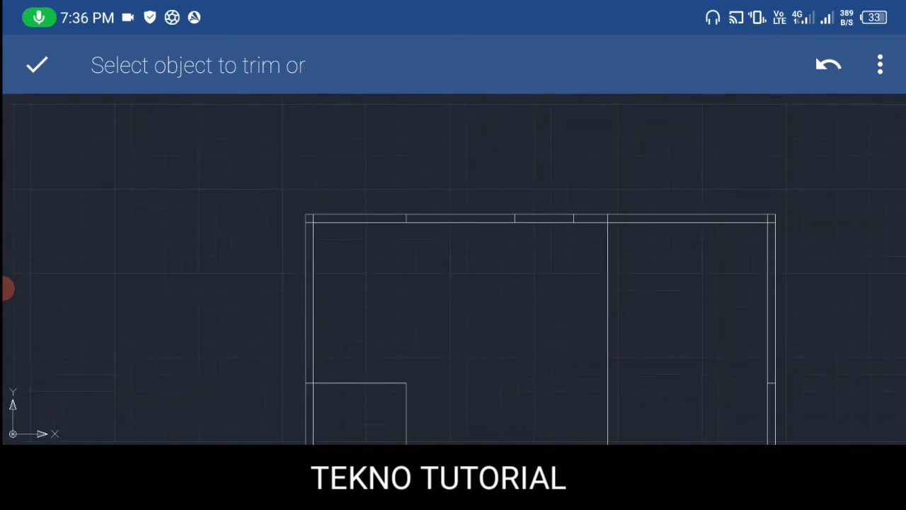
pyautogui.scroll(1, 538, 262)
pyautogui.scroll(2, 538, 262)
pyautogui.scroll(2, 535, 268)
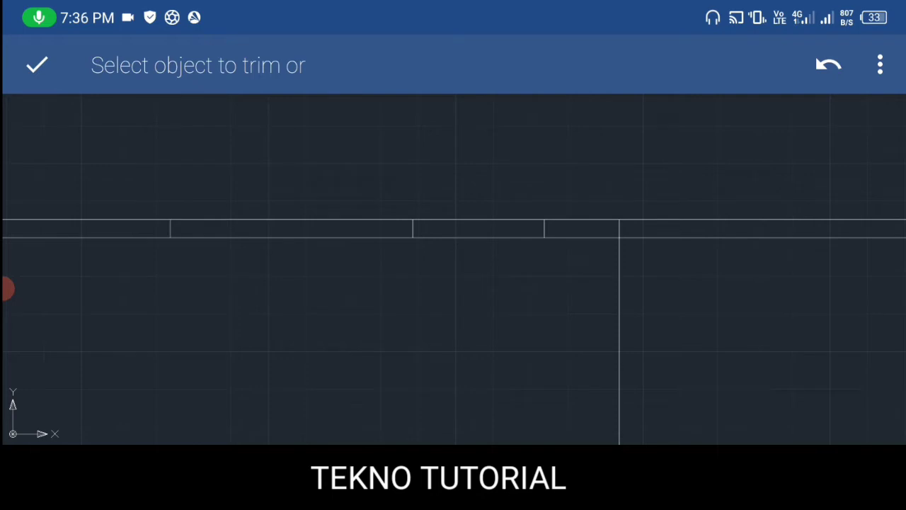
pyautogui.scroll(2, 309, 263)
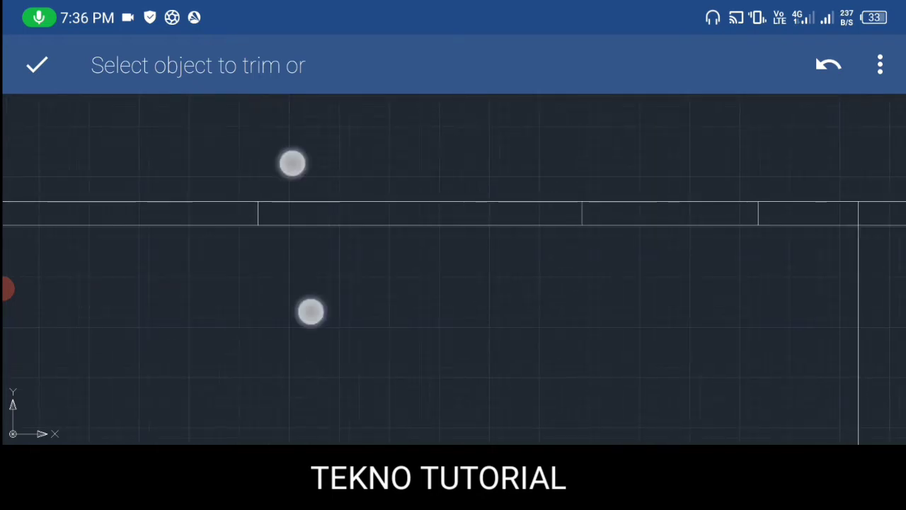
pyautogui.scroll(2, 316, 255)
pyautogui.click(268, 223)
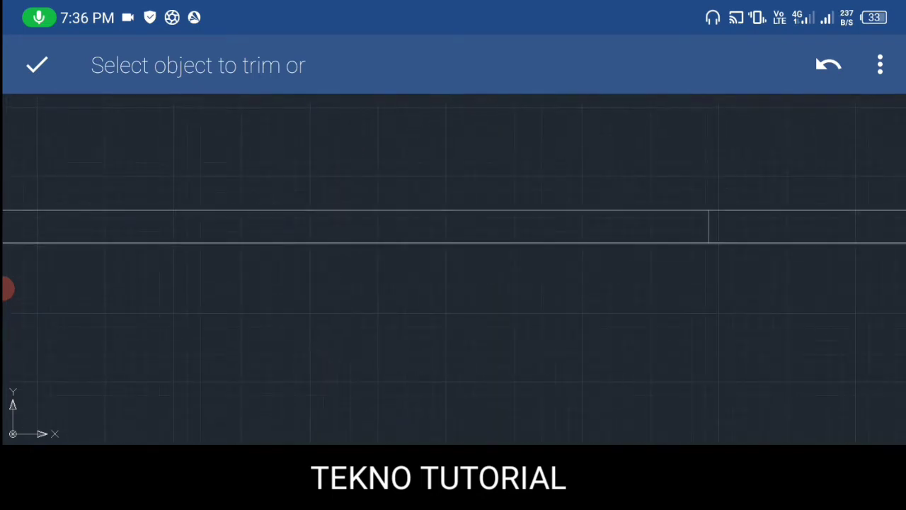
pyautogui.scroll(-3, 457, 293)
pyautogui.scroll(-2, 466, 262)
pyautogui.scroll(-2, 559, 259)
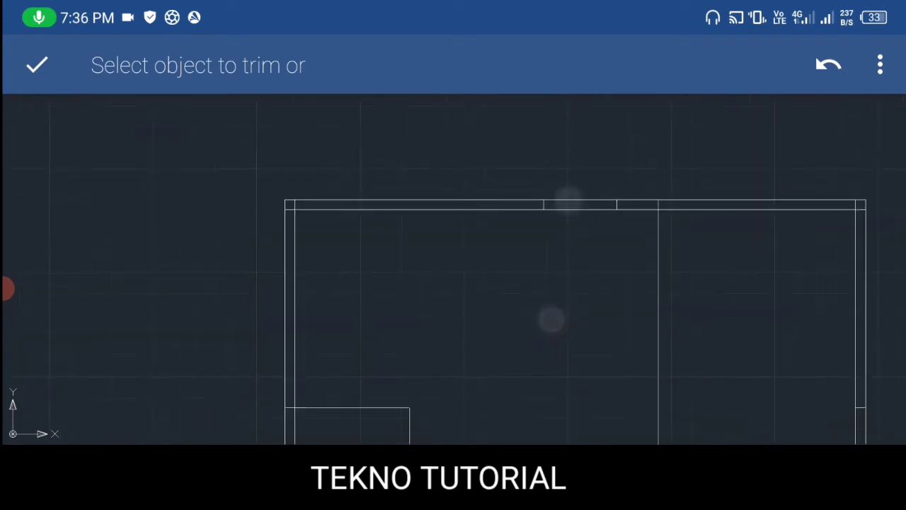
pyautogui.scroll(2, 567, 290)
pyautogui.scroll(-3, 546, 241)
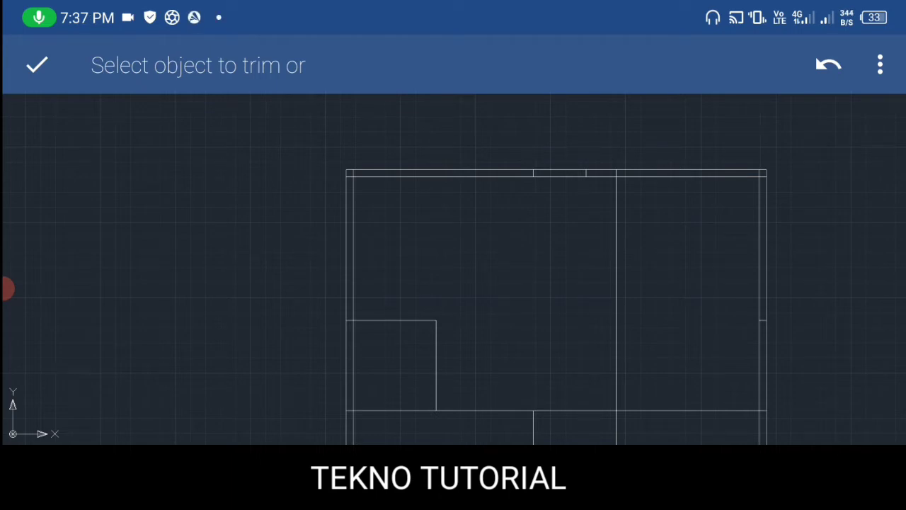
pyautogui.scroll(-3, 715, 273)
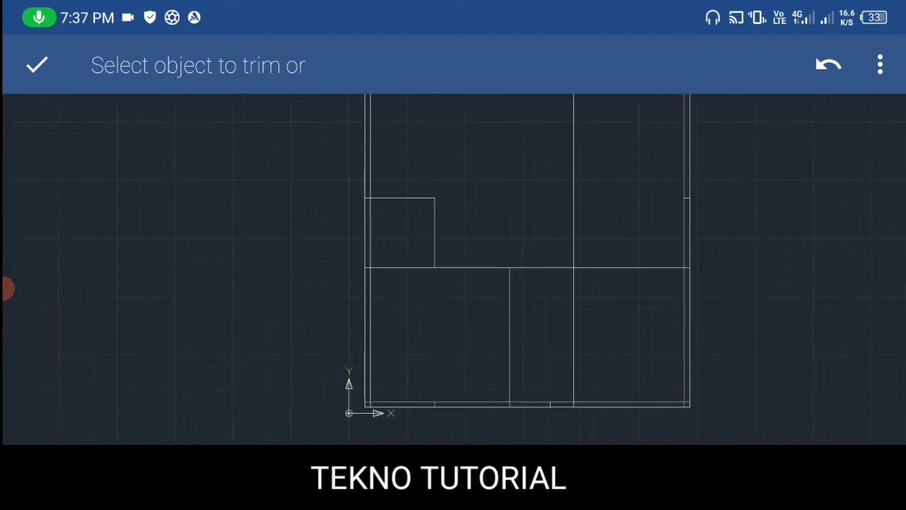
pyautogui.click(572, 325)
pyautogui.moveTo(666, 262); pyautogui.dragTo(654, 291, button='middle')
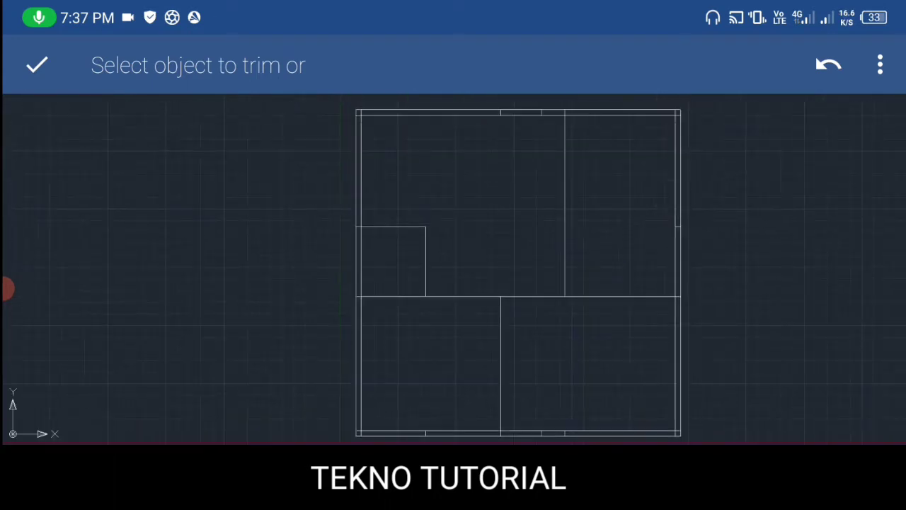
pyautogui.click(36, 64)
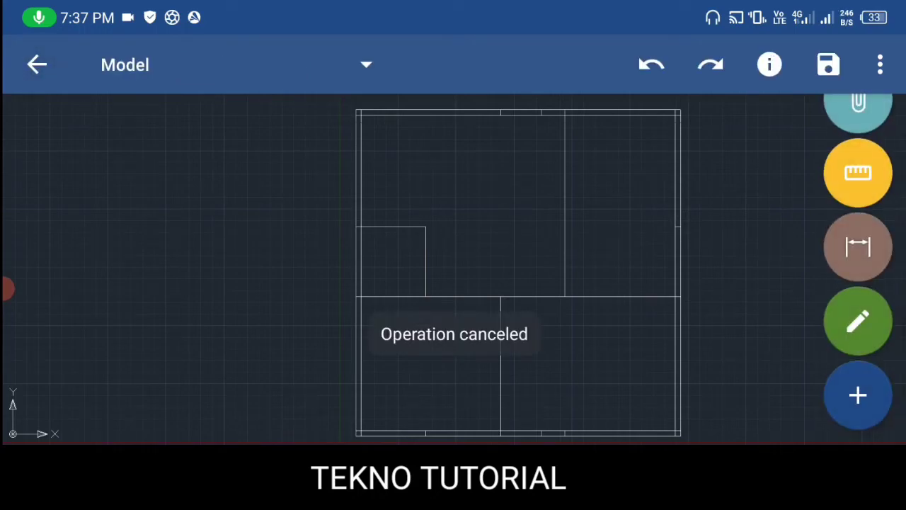
# Start Offset with the distance changed from 1500 to 120
pyautogui.moveTo(725, 363); pyautogui.dragTo(663, 335, button='middle')
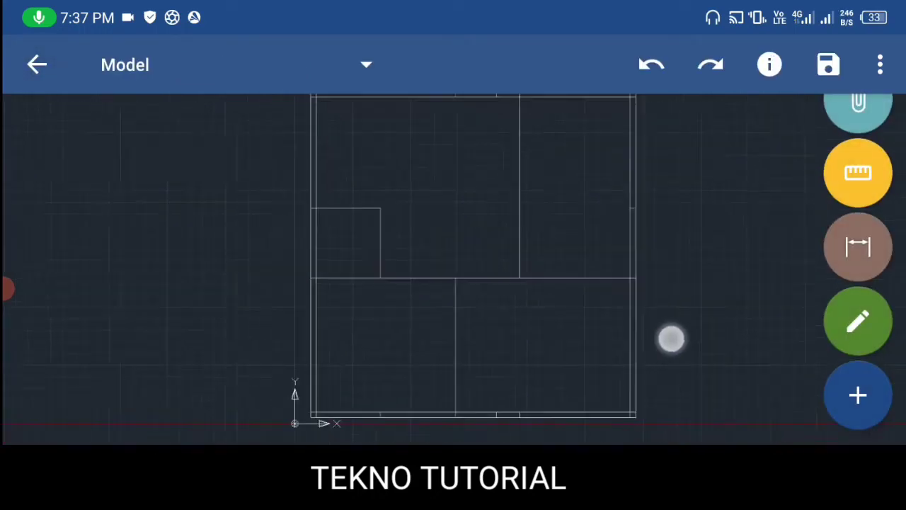
pyautogui.scroll(-2, 652, 290)
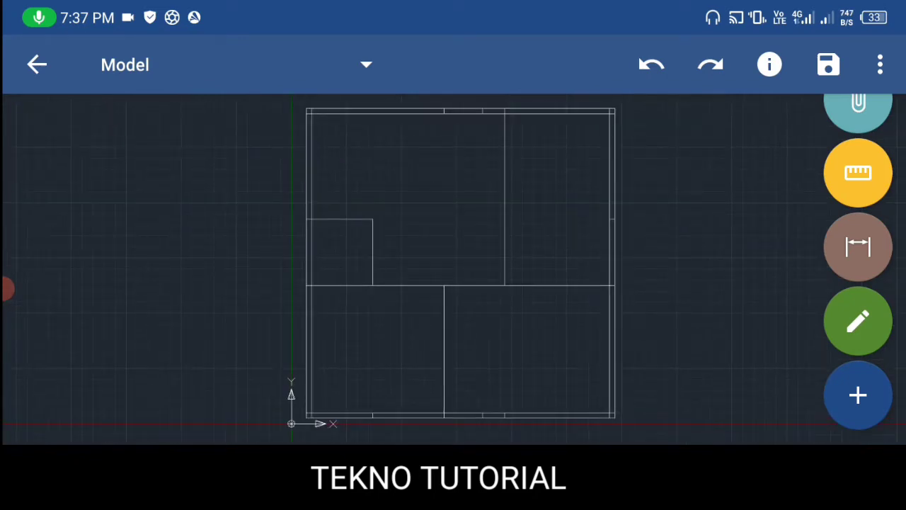
pyautogui.click(858, 321)
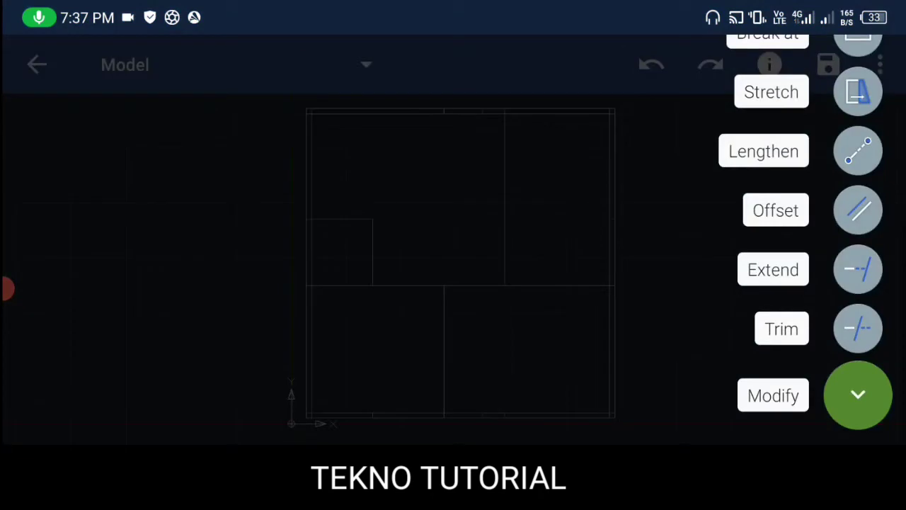
pyautogui.click(858, 210)
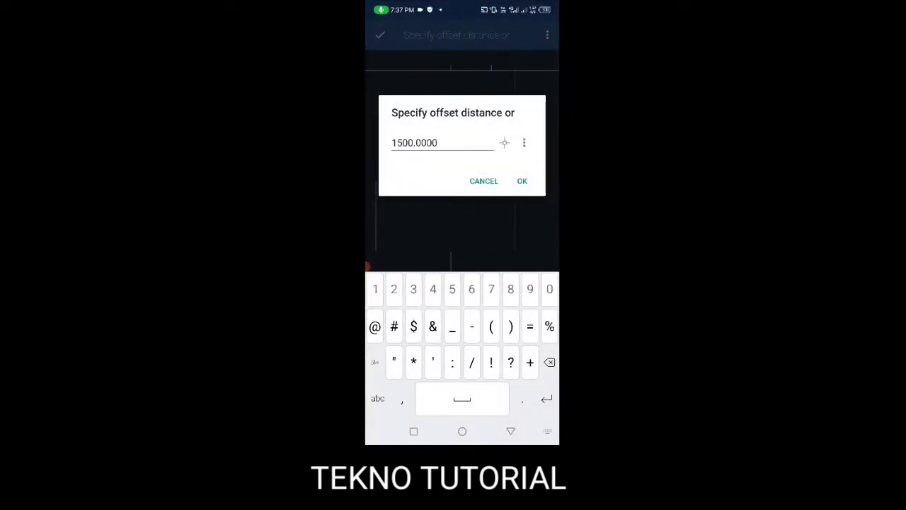
pyautogui.click(437, 143)
pyautogui.press('BackSpace')
pyautogui.press('BackSpace')
pyautogui.press('BackSpace')
pyautogui.write('1')
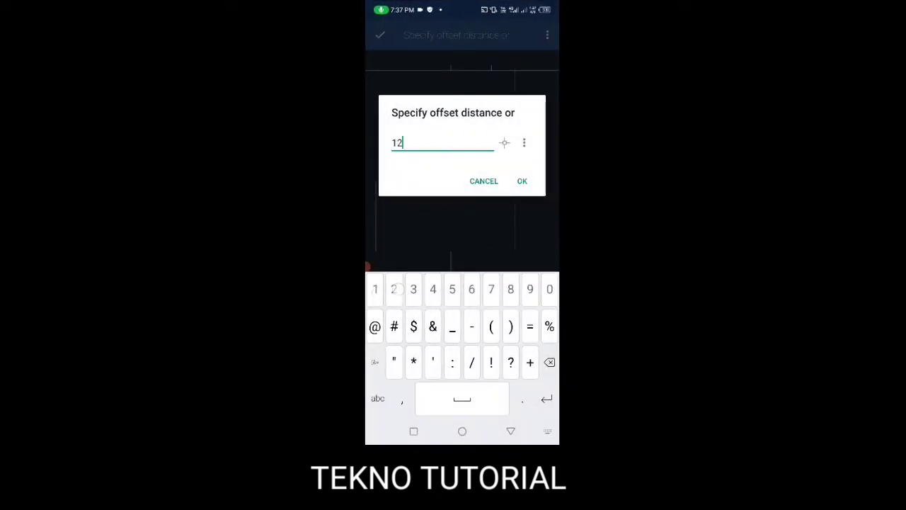
pyautogui.write('20')
pyautogui.click(522, 181)
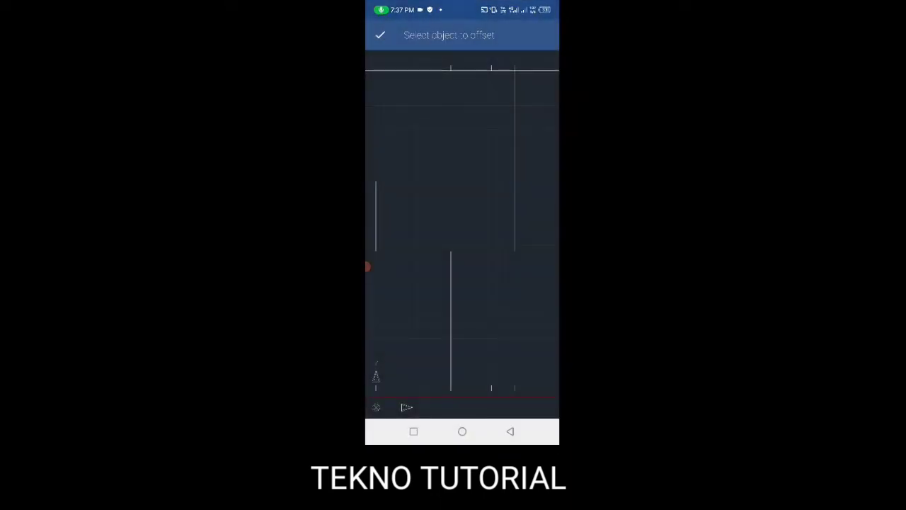
pyautogui.scroll(2, 678, 246)
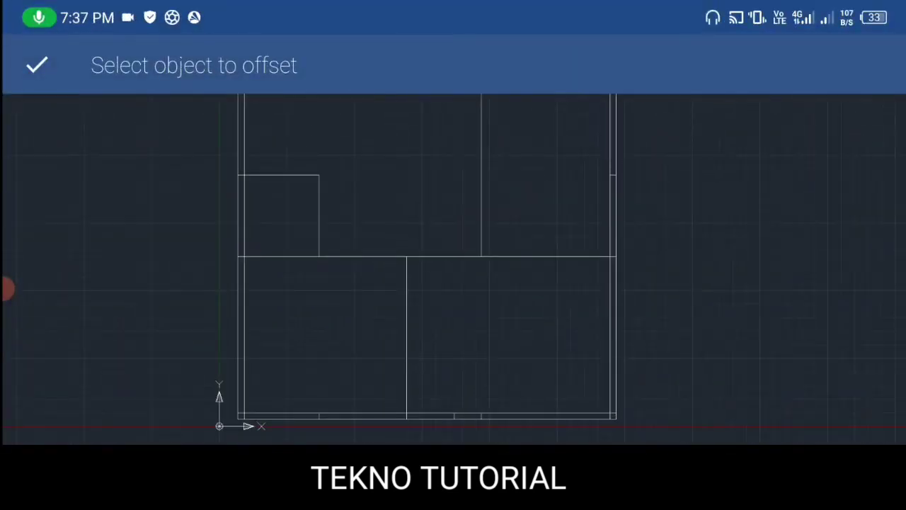
# Offset the horizontal partition downward and two vertical partitions sideways by 120
pyautogui.click(552, 259)
pyautogui.click(534, 307)
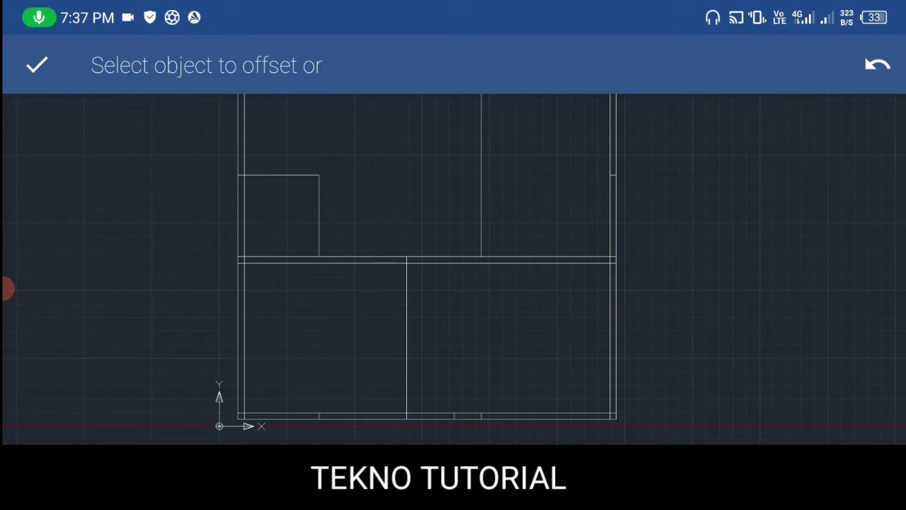
pyautogui.doubleClick(397, 342)
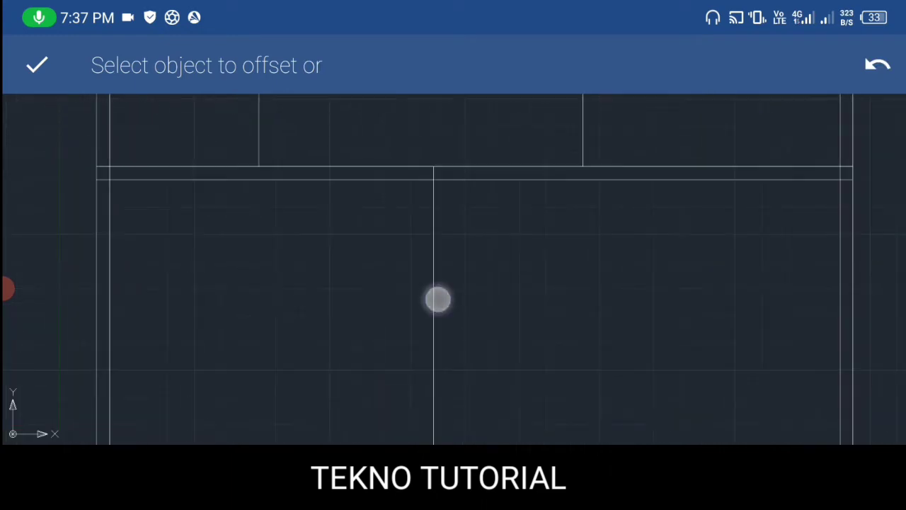
pyautogui.click(437, 299)
pyautogui.click(491, 300)
pyautogui.scroll(-2, 577, 354)
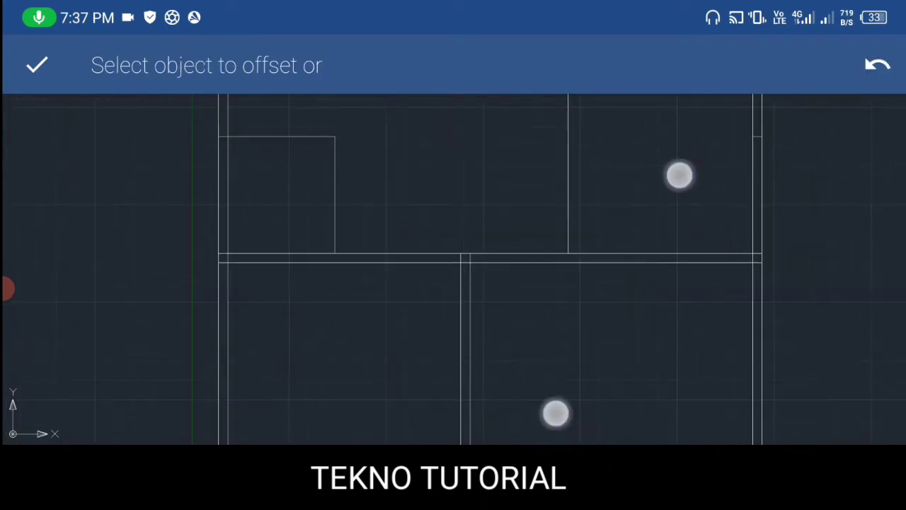
pyautogui.scroll(-2, 617, 295)
pyautogui.doubleClick(526, 196)
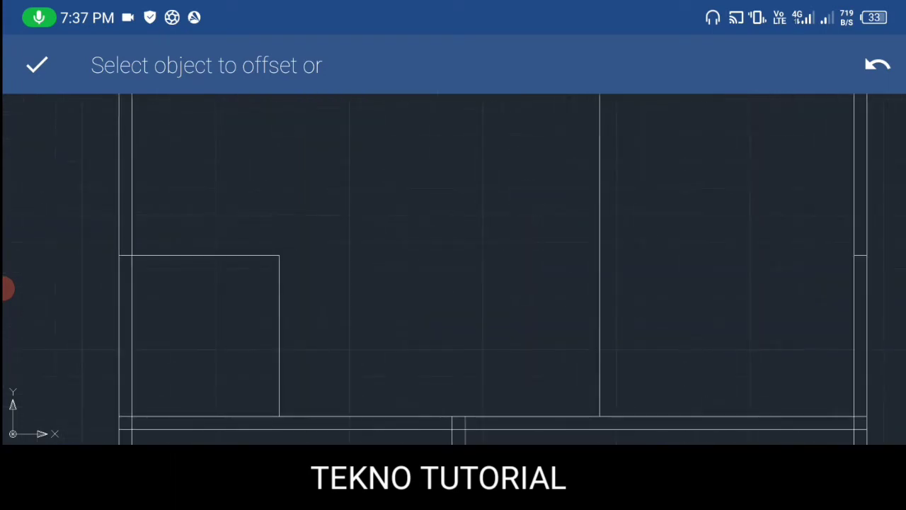
pyautogui.click(593, 224)
pyautogui.click(570, 254)
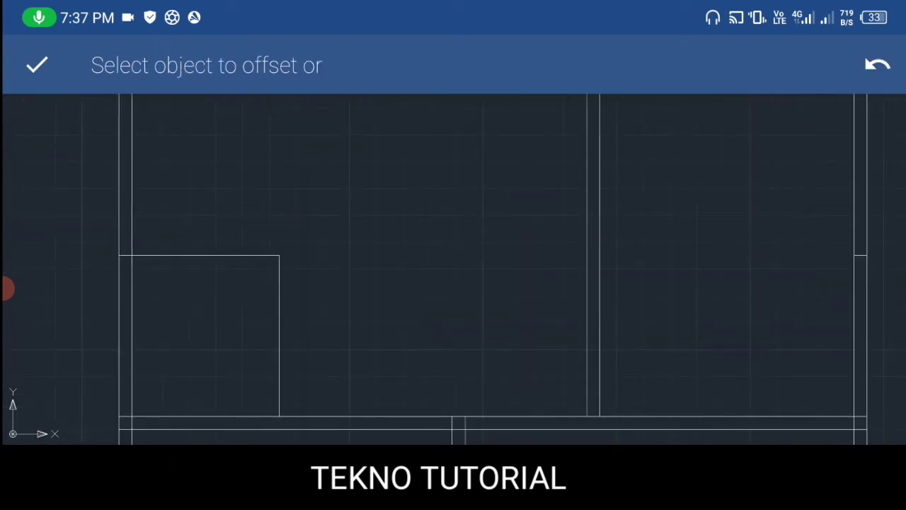
# Offset the small room's right and top edges 120 inward, then zoom out
pyautogui.click(283, 311)
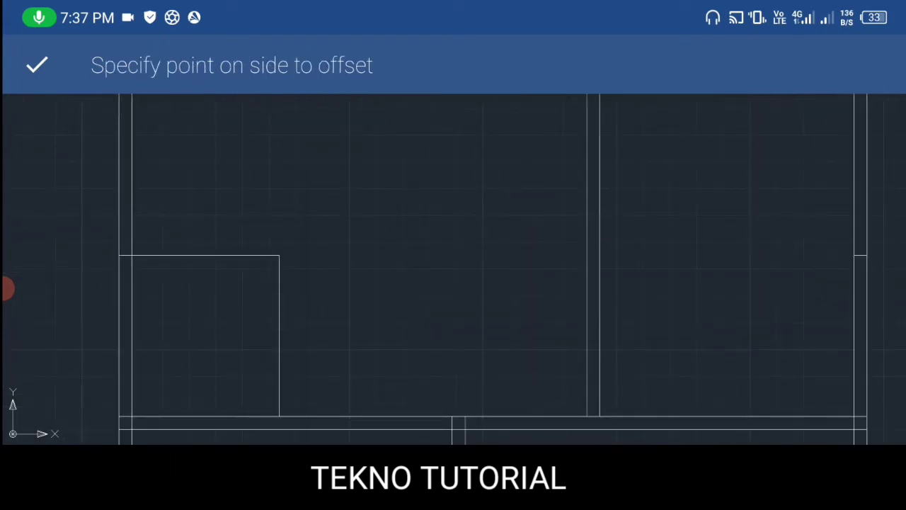
pyautogui.click(257, 328)
pyautogui.click(229, 257)
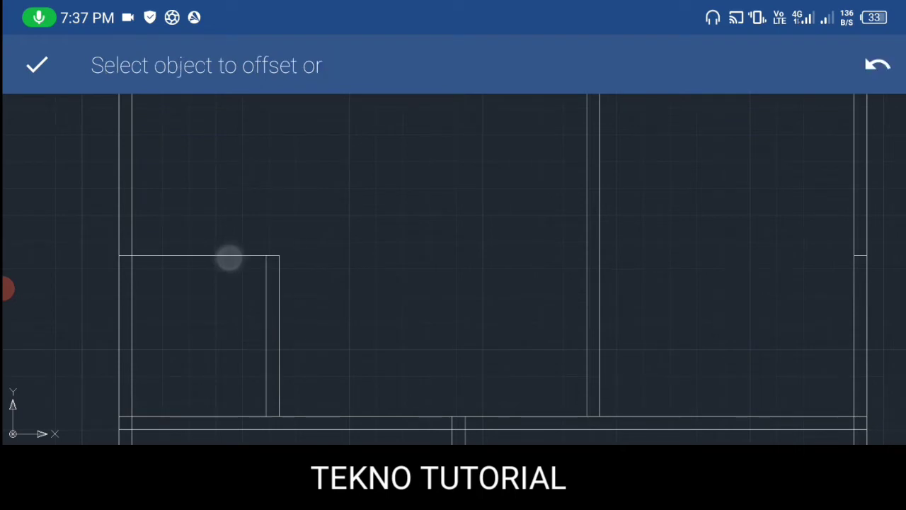
pyautogui.click(228, 301)
pyautogui.scroll(-3, 467, 290)
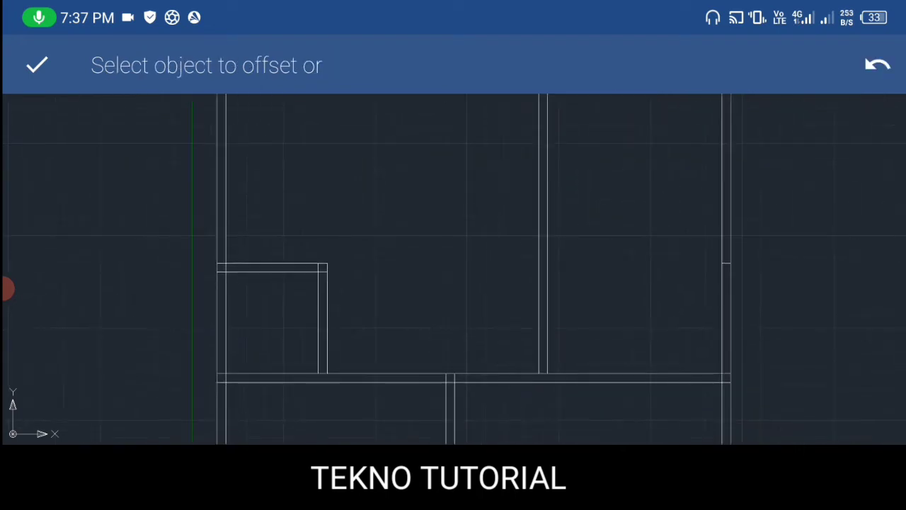
pyautogui.scroll(-2, 559, 312)
pyautogui.scroll(-1, 547, 307)
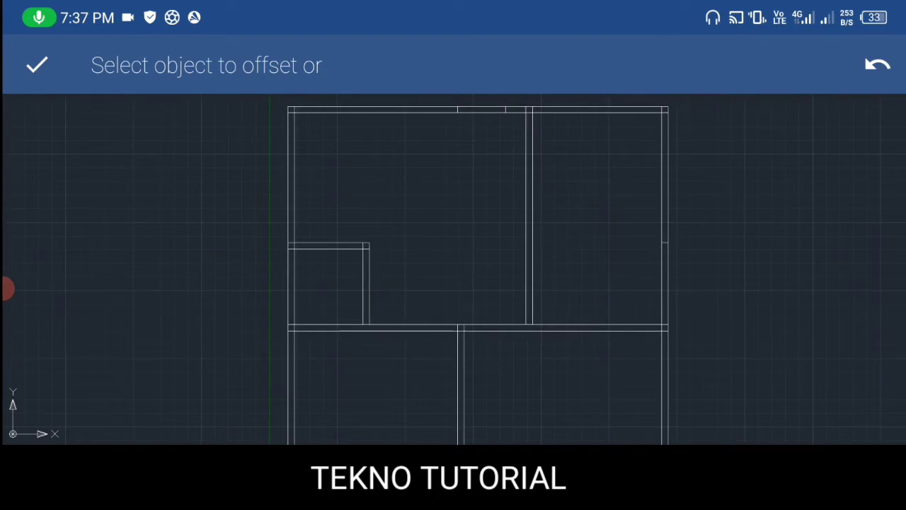
pyautogui.scroll(-3, 591, 305)
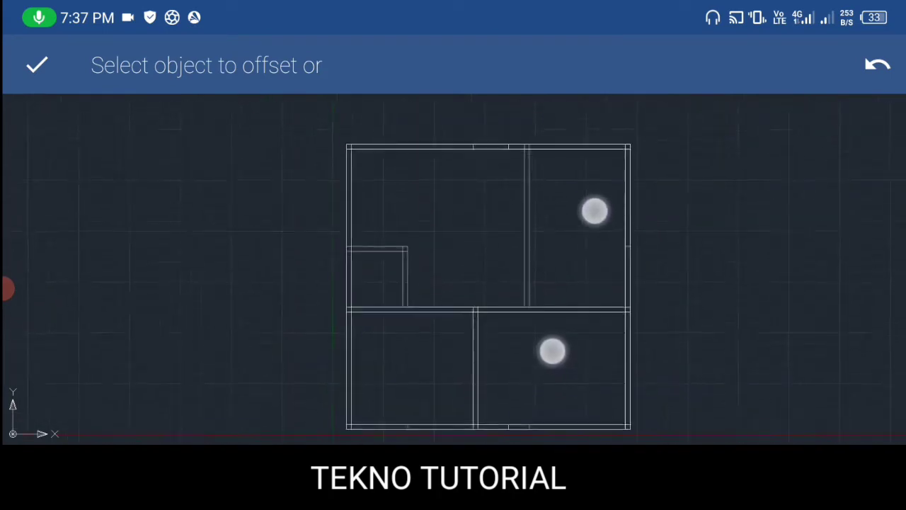
pyautogui.scroll(-1, 572, 280)
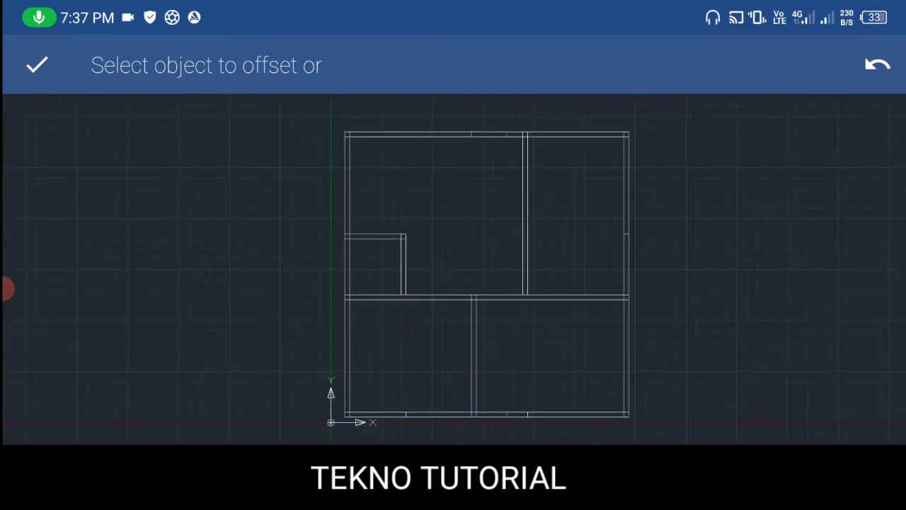
pyautogui.moveTo(769, 247); pyautogui.dragTo(709, 250)
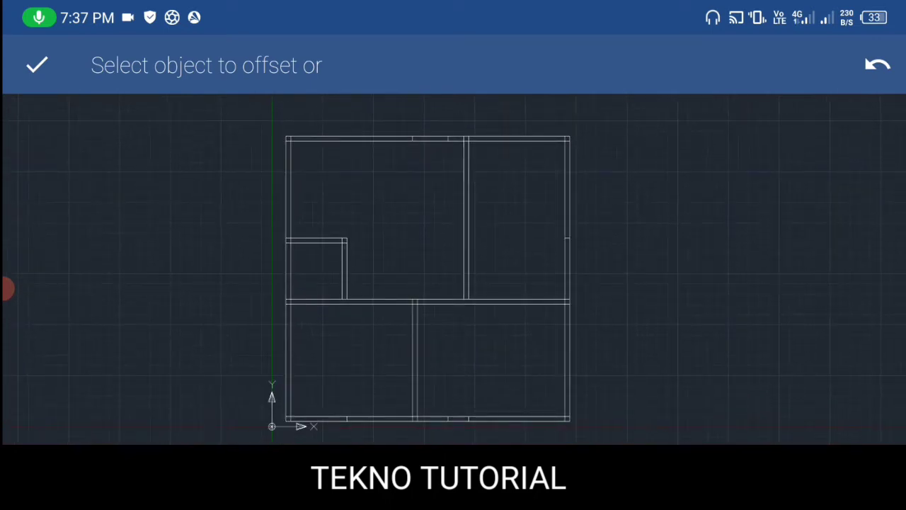
# End Offset and choose the DOOR block from the Examples block library
pyautogui.click(36, 65)
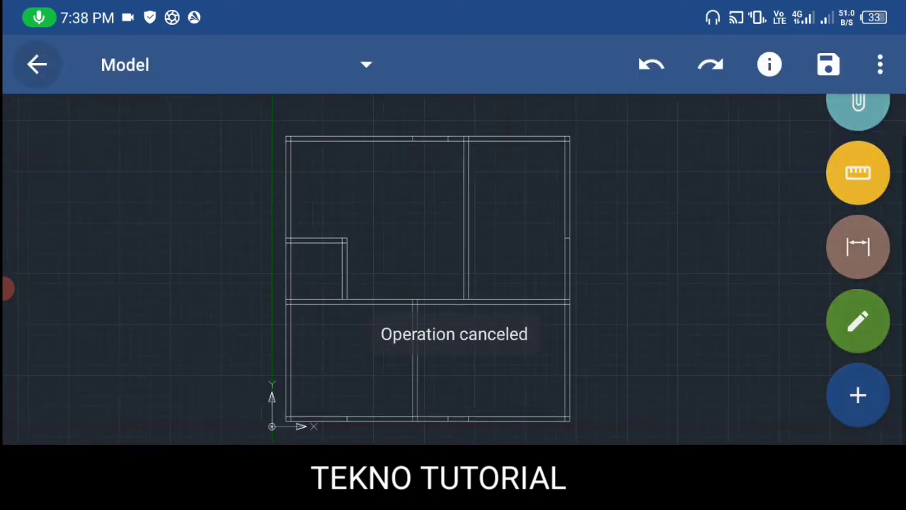
pyautogui.moveTo(874, 245); pyautogui.dragTo(874, 354)
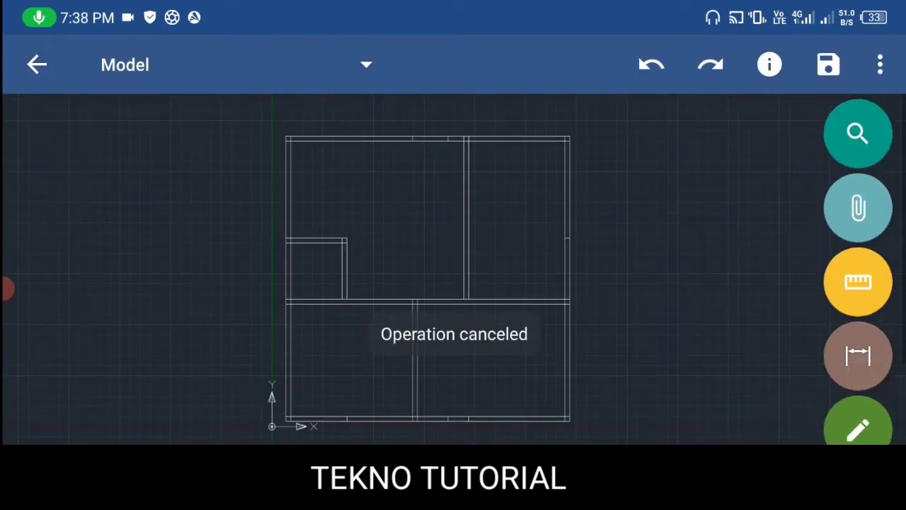
pyautogui.click(858, 207)
pyautogui.click(858, 325)
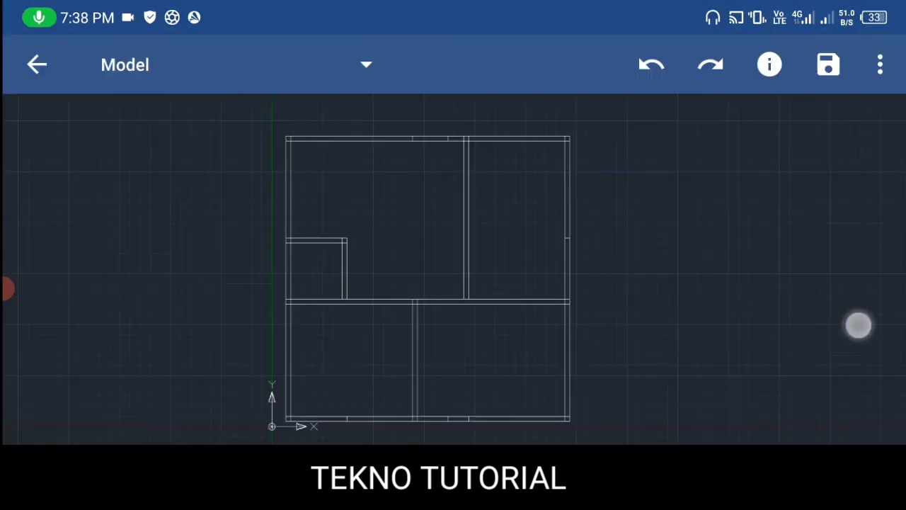
pyautogui.click(651, 264)
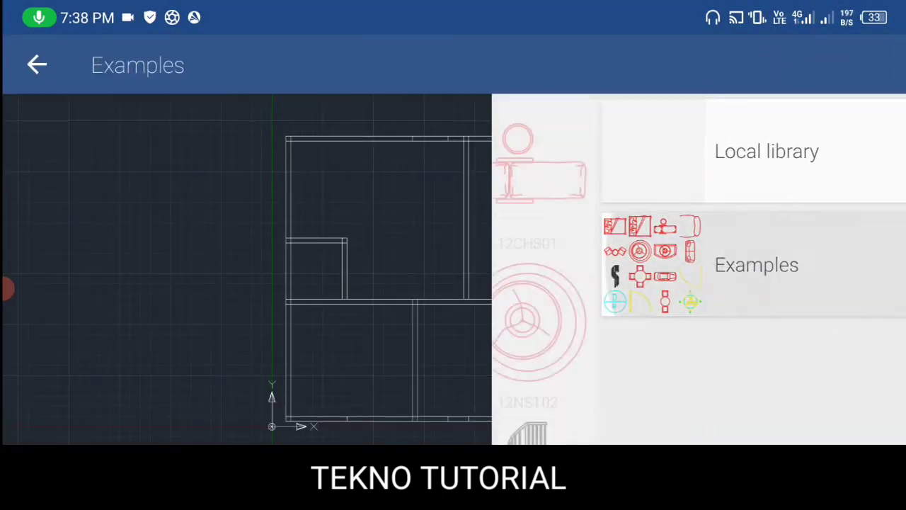
pyautogui.moveTo(395, 294); pyautogui.dragTo(252, 272)
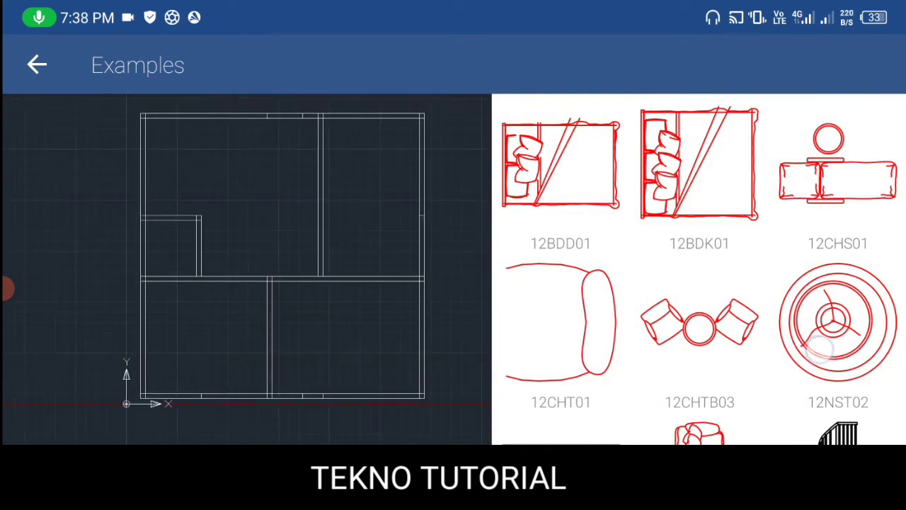
pyautogui.moveTo(820, 350); pyautogui.dragTo(820, 141)
pyautogui.click(853, 234)
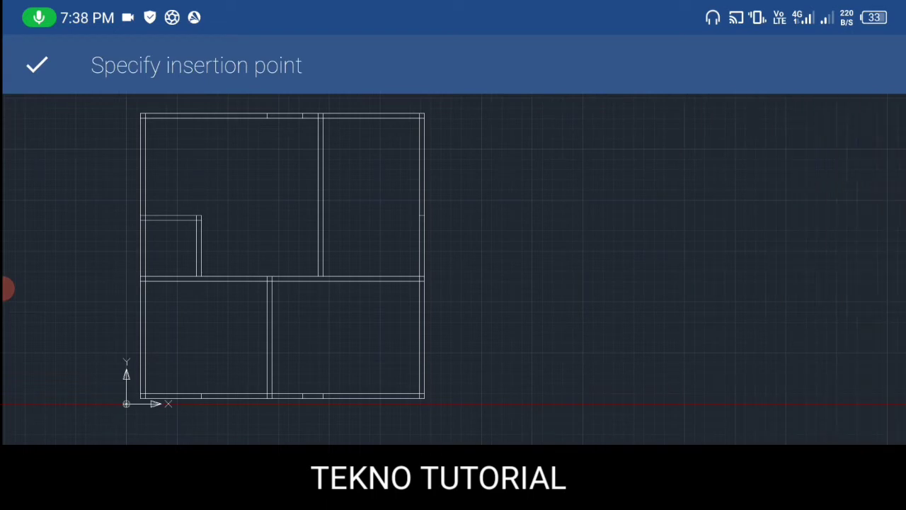
# Insert the DOOR block on the right wall at about x 7491, y 3847, then close the library
pyautogui.click(430, 247)
pyautogui.scroll(3, 526, 274)
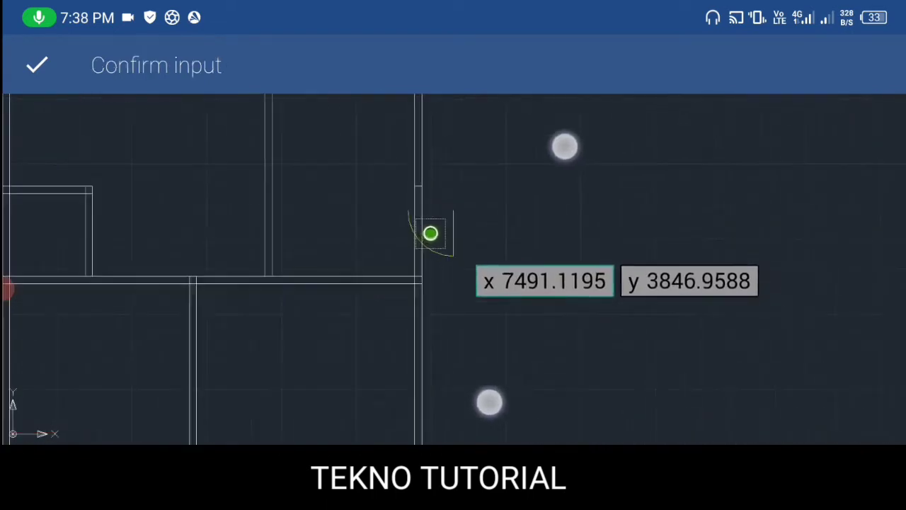
pyautogui.scroll(1, 526, 274)
pyautogui.scroll(2, 526, 274)
pyautogui.scroll(-3, 555, 274)
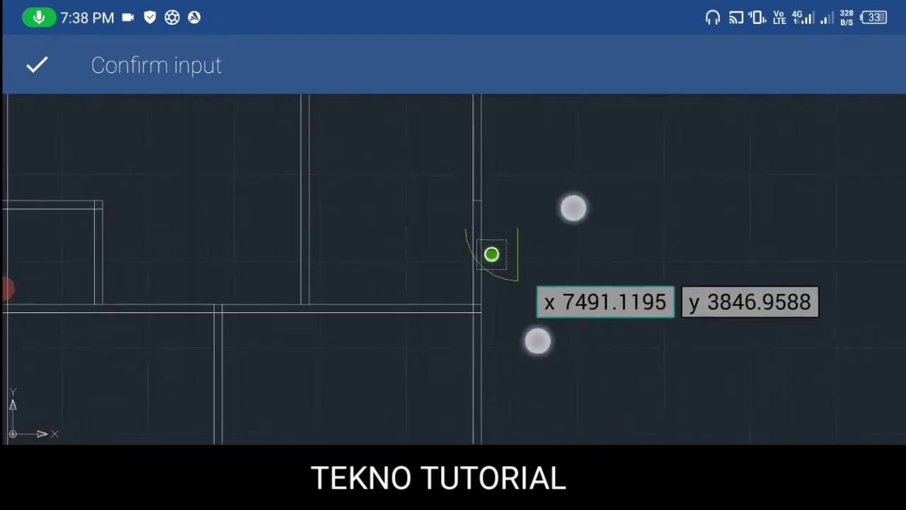
pyautogui.scroll(-1, 508, 274)
pyautogui.scroll(-3, 528, 264)
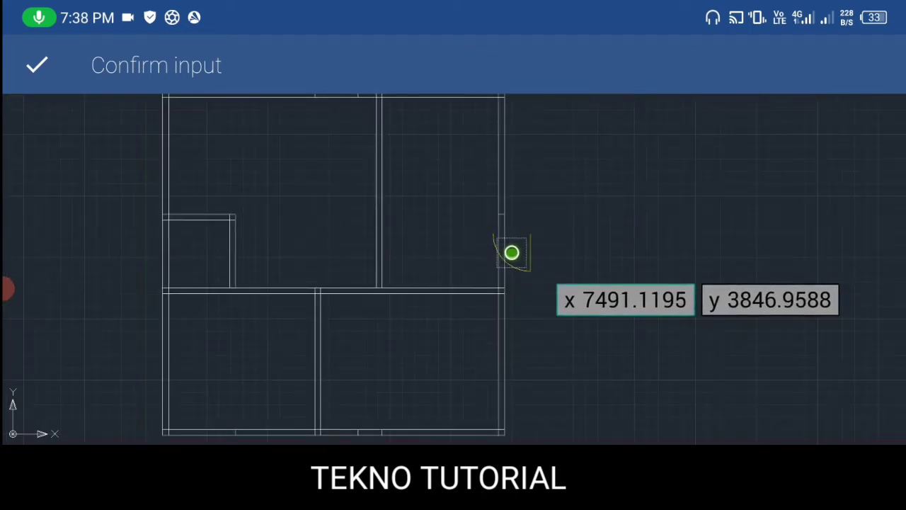
pyautogui.click(406, 295)
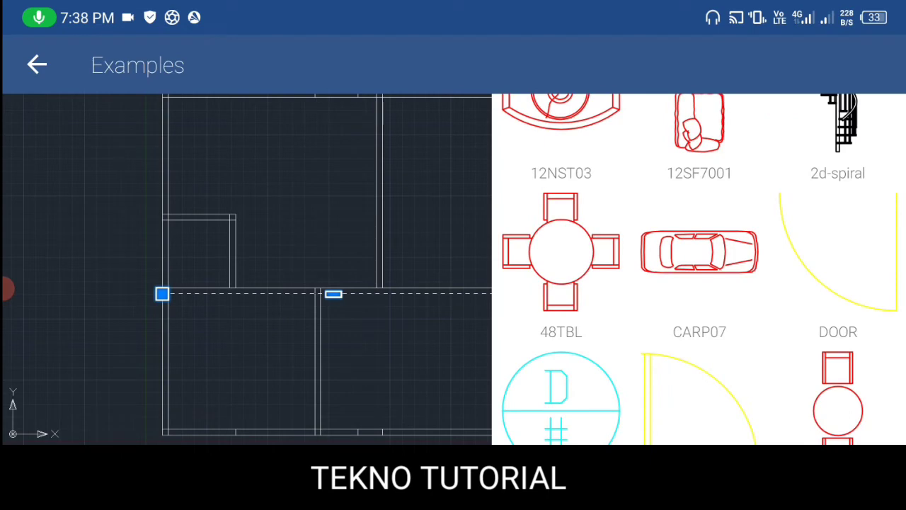
pyautogui.click(109, 218)
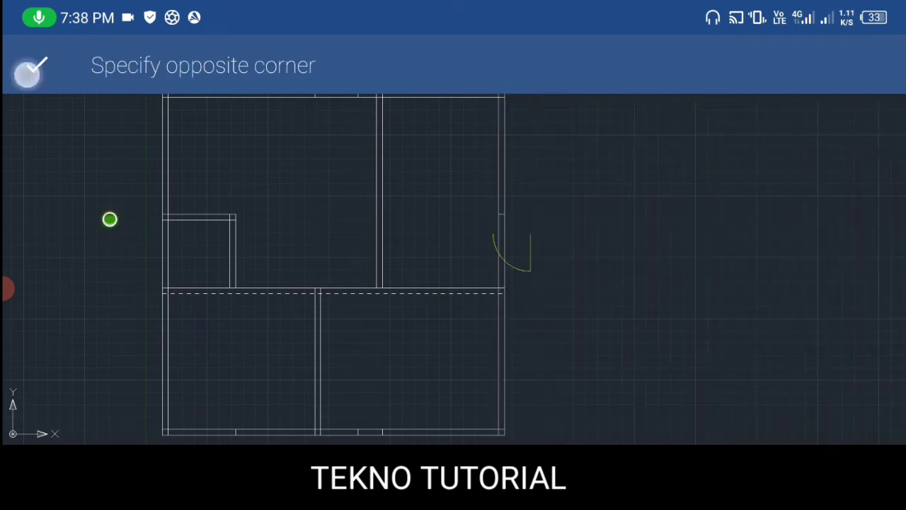
# Close the block library panels, clear the wall selection, and select the placed door block
pyautogui.click(517, 312)
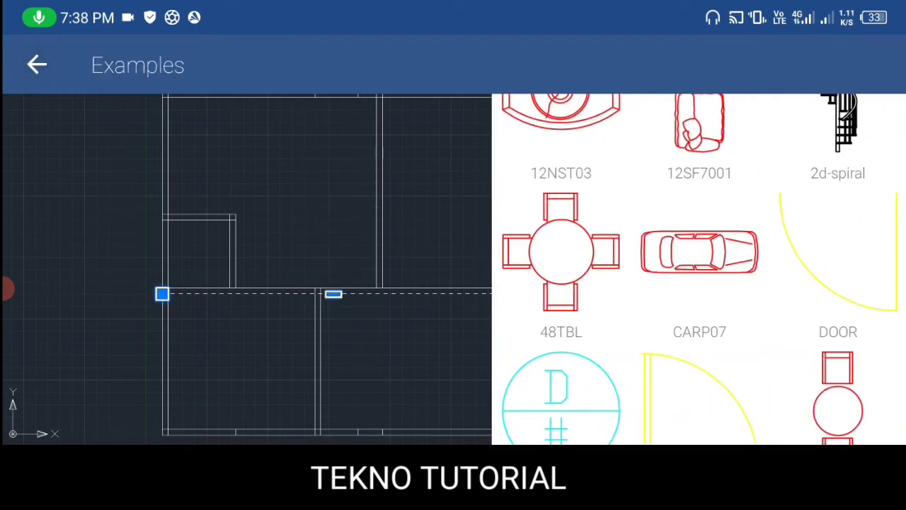
pyautogui.click(36, 64)
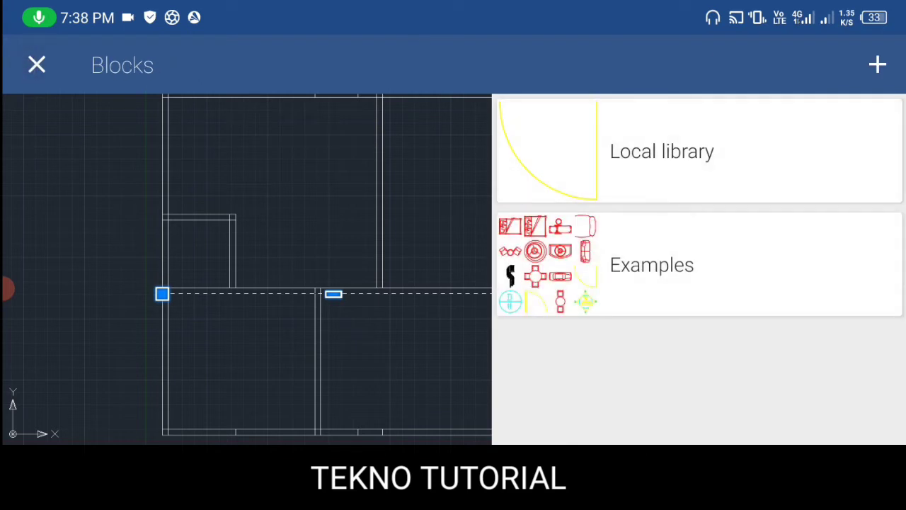
pyautogui.click(37, 64)
pyautogui.click(622, 255)
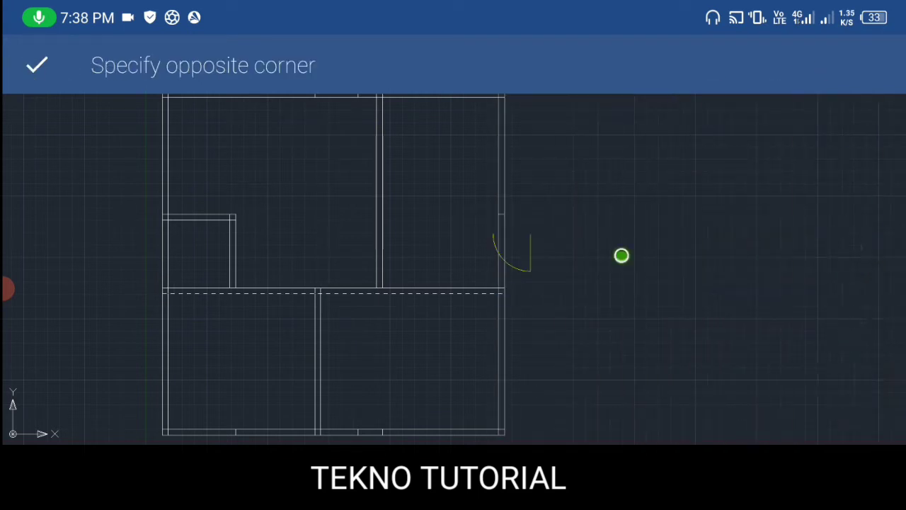
pyautogui.click(517, 312)
pyautogui.click(37, 65)
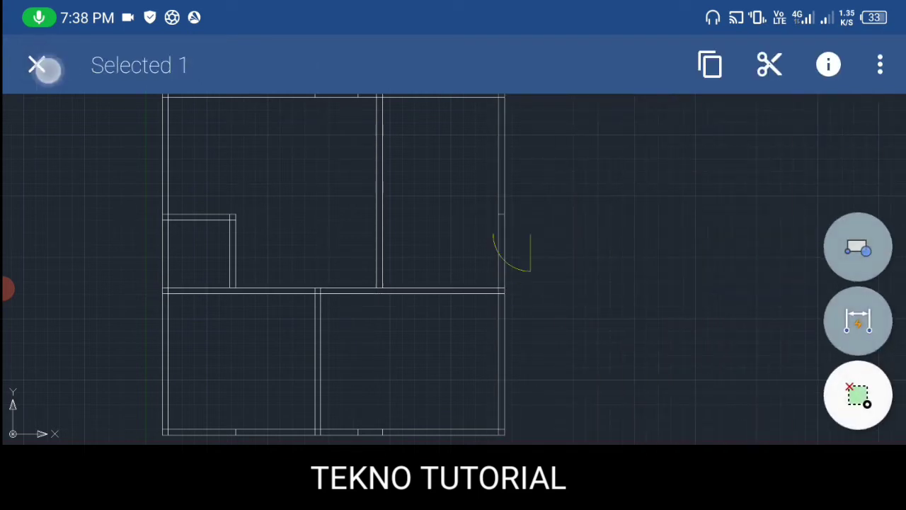
pyautogui.scroll(3, 584, 255)
pyautogui.click(520, 248)
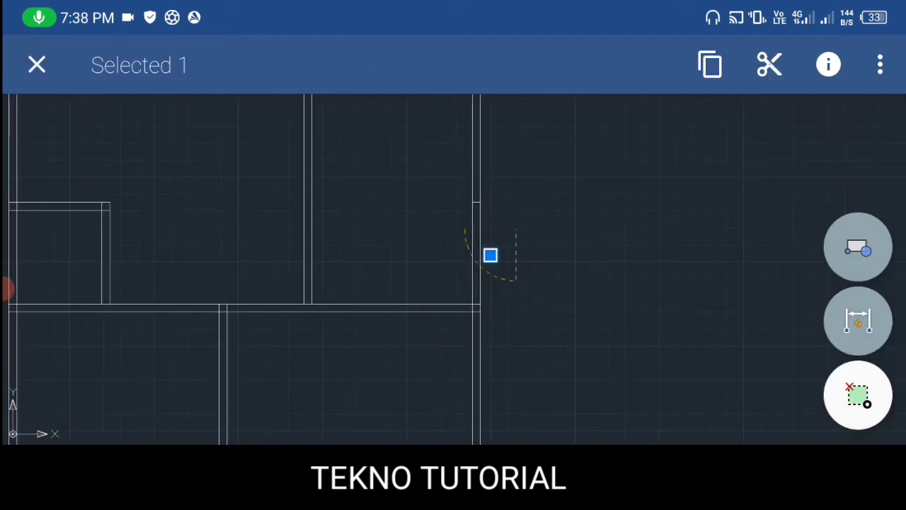
# Dismiss a stray block chooser and dimension command, then reselect the door block
pyautogui.click(859, 247)
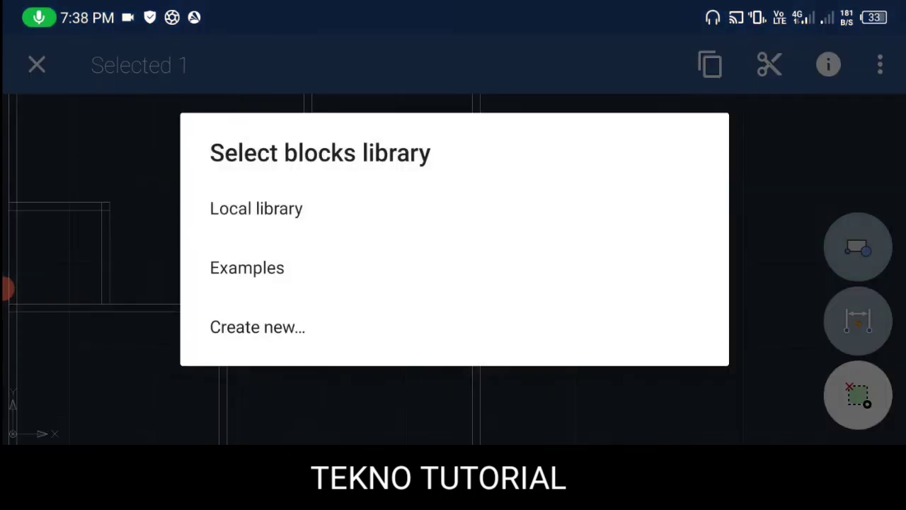
pyautogui.click(793, 210)
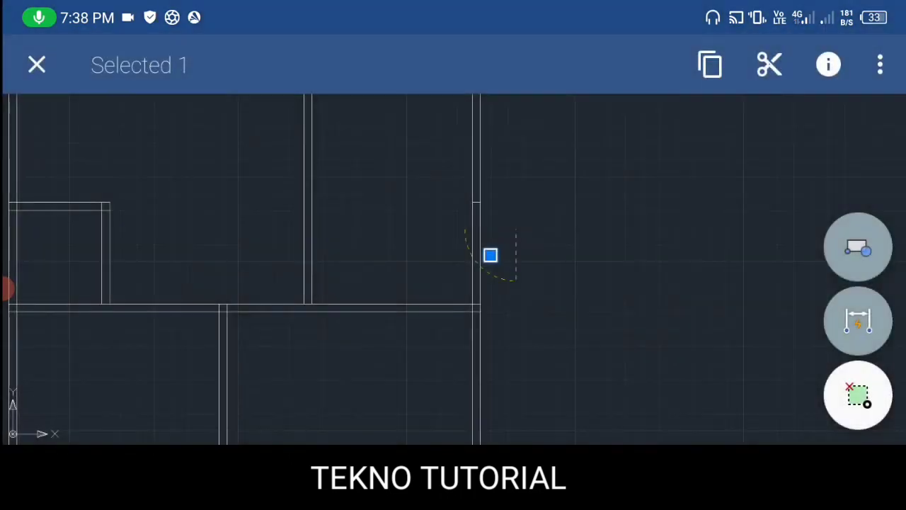
pyautogui.click(859, 322)
pyautogui.click(769, 407)
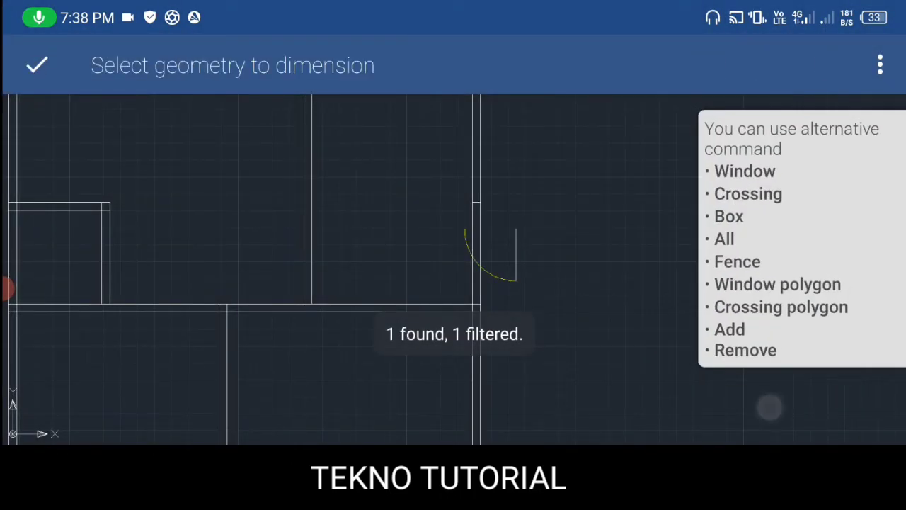
pyautogui.click(518, 260)
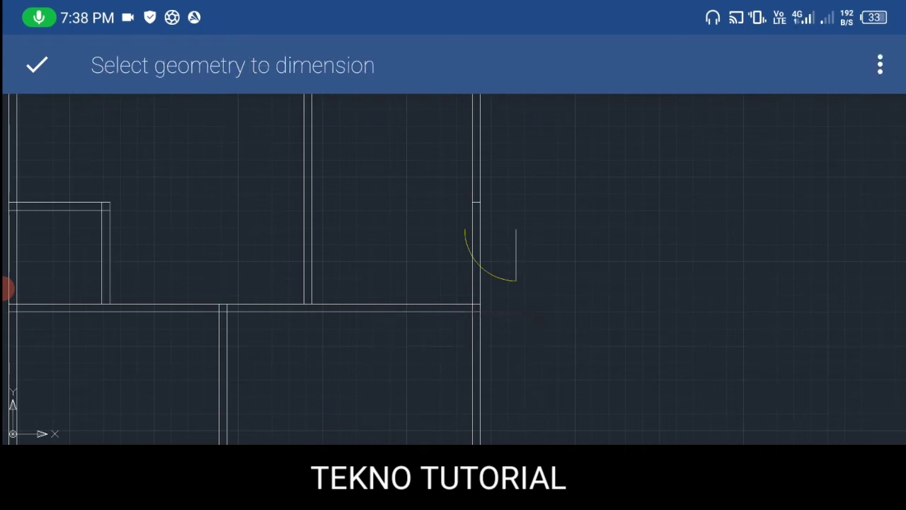
pyautogui.click(37, 64)
pyautogui.click(513, 263)
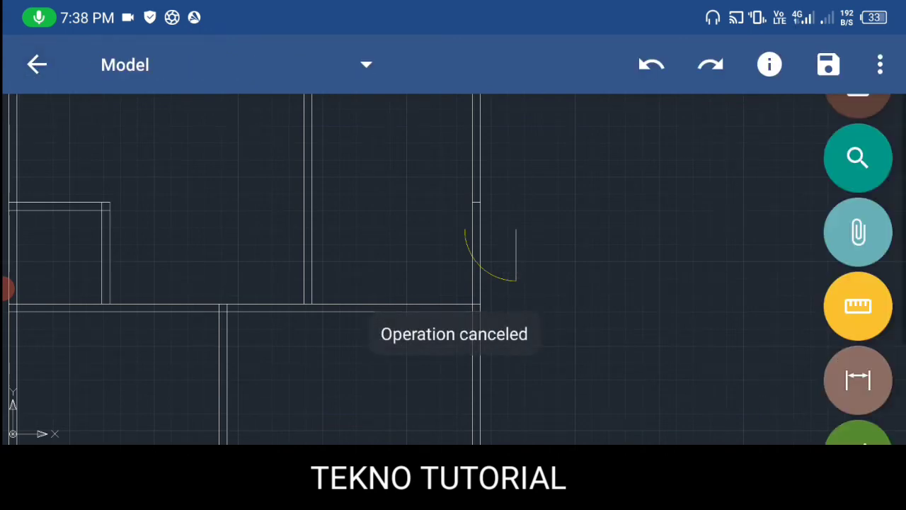
# Stretch the door's base grip down the right wall to the lower room's wall intersection
pyautogui.moveTo(741, 320); pyautogui.dragTo(743, 227)
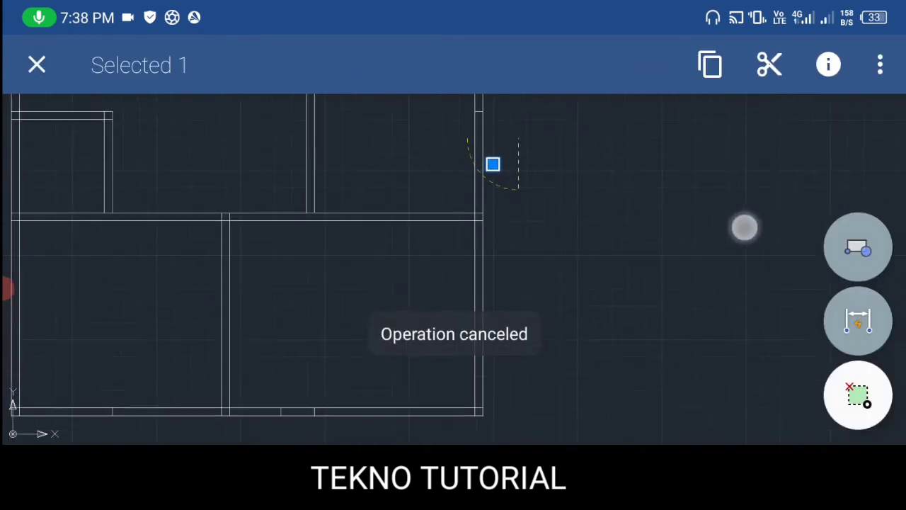
pyautogui.moveTo(705, 308); pyautogui.dragTo(710, 327)
pyautogui.click(489, 216)
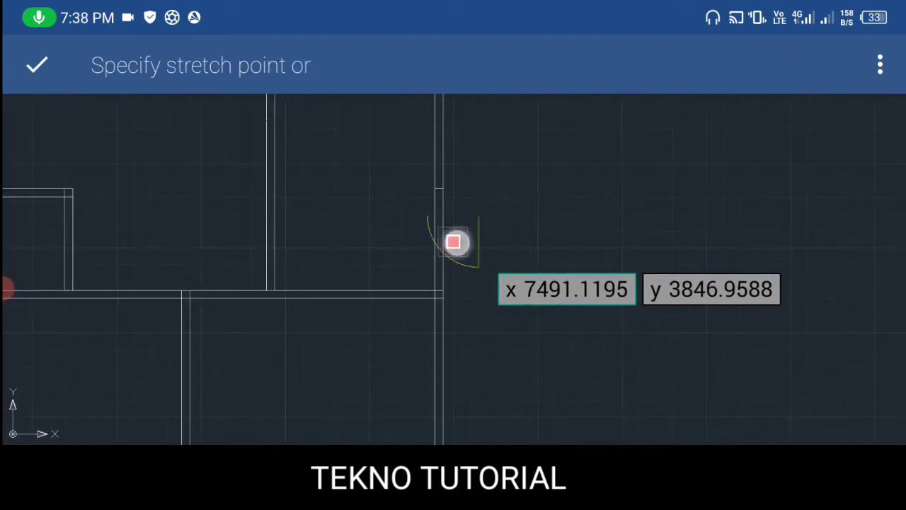
pyautogui.click(479, 216)
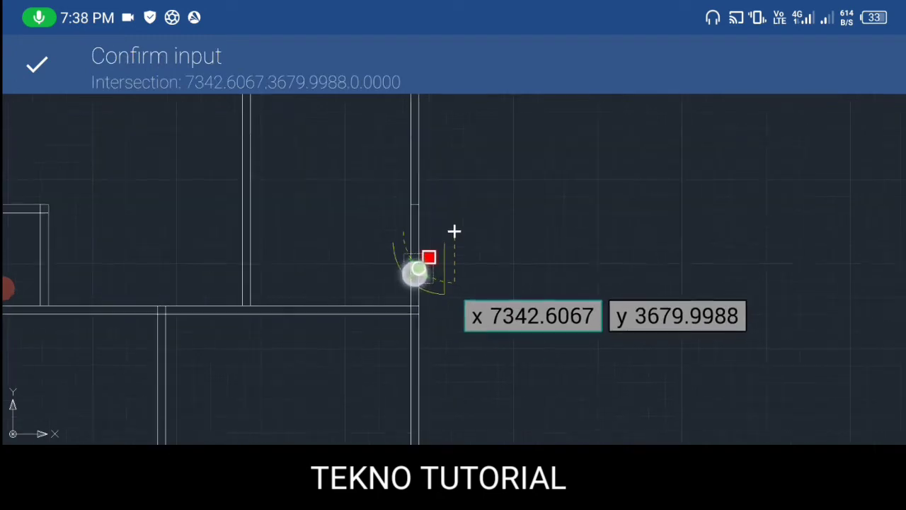
pyautogui.moveTo(455, 231)
pyautogui.mouseDown()
pyautogui.moveTo(529, 205)
pyautogui.moveTo(391, 277)
pyautogui.moveTo(455, 313)
pyautogui.moveTo(373, 362)
pyautogui.moveTo(390, 394)
pyautogui.moveTo(387, 413)
pyautogui.moveTo(377, 403)
pyautogui.mouseUp()
pyautogui.click(402, 275)
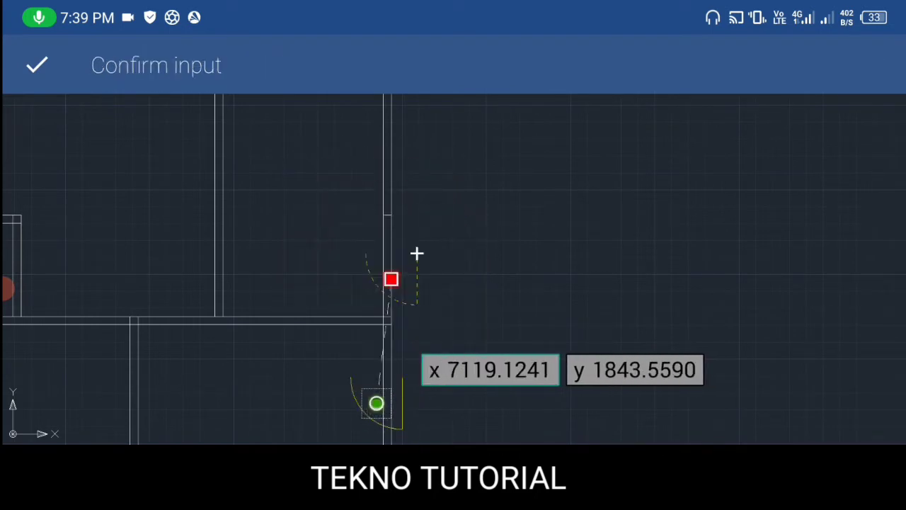
# Window-select the door arc, then clear the selection
pyautogui.click(561, 254)
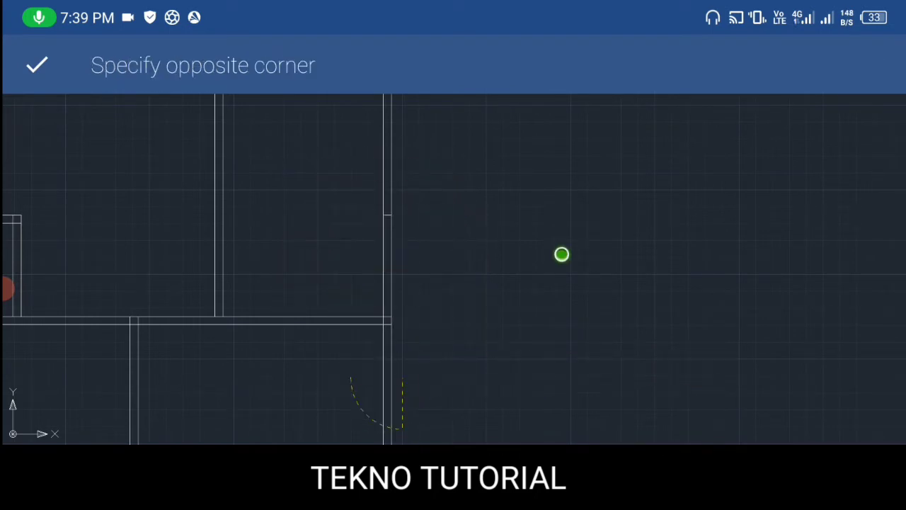
pyautogui.moveTo(696, 340); pyautogui.dragTo(726, 222)
pyautogui.click(434, 288)
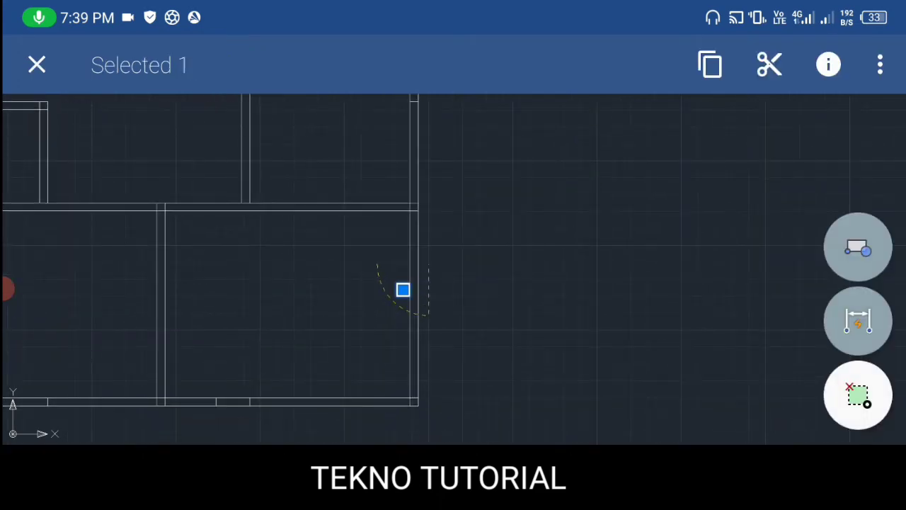
pyautogui.click(858, 395)
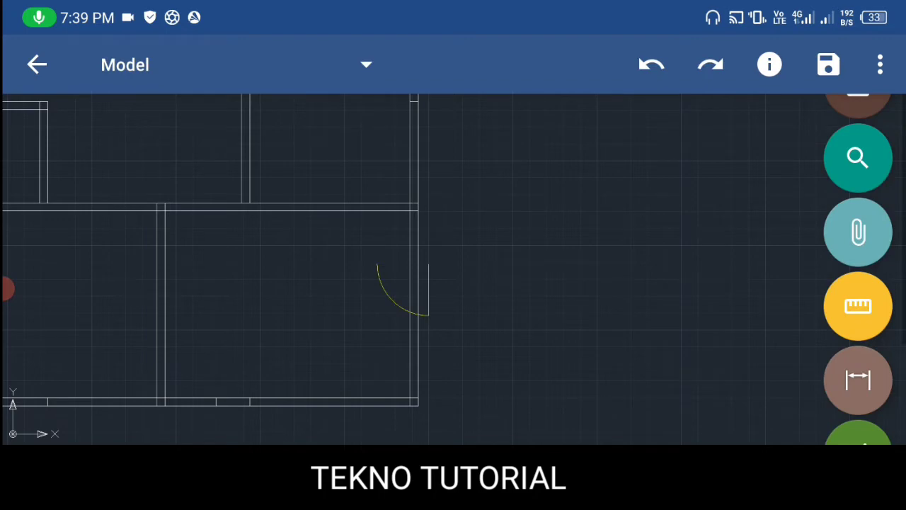
pyautogui.click(859, 318)
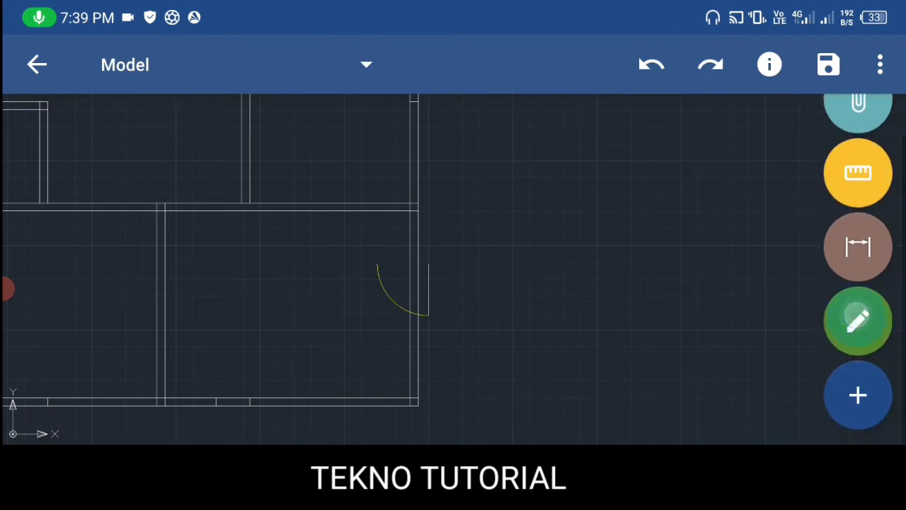
pyautogui.click(858, 395)
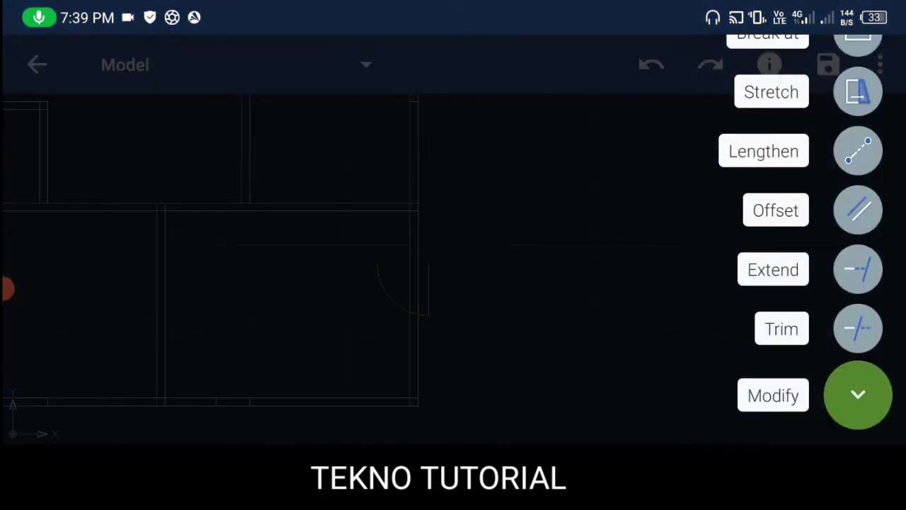
pyautogui.moveTo(770, 262); pyautogui.dragTo(771, 375)
pyautogui.moveTo(779, 307)
pyautogui.mouseDown()
pyautogui.moveTo(770, 266)
pyautogui.moveTo(770, 418)
pyautogui.mouseUp()
pyautogui.moveTo(804, 374); pyautogui.dragTo(772, 134)
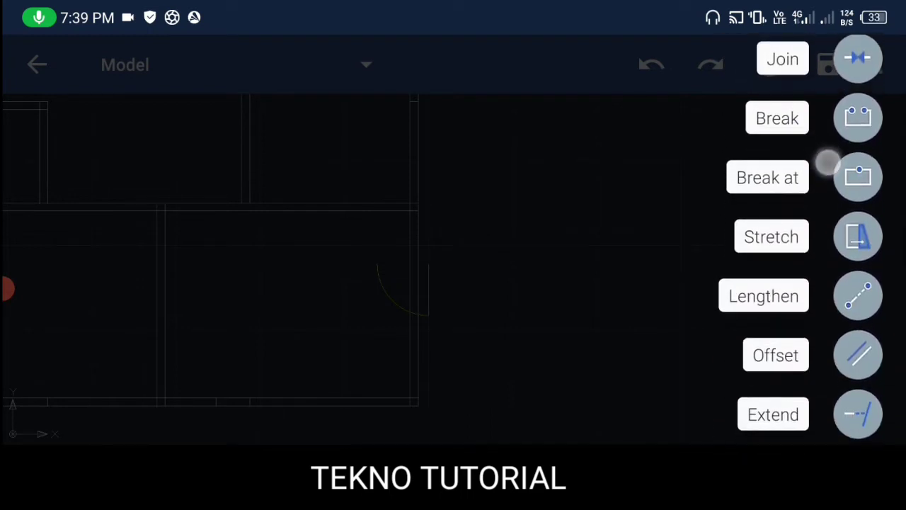
pyautogui.moveTo(803, 234); pyautogui.dragTo(821, 150)
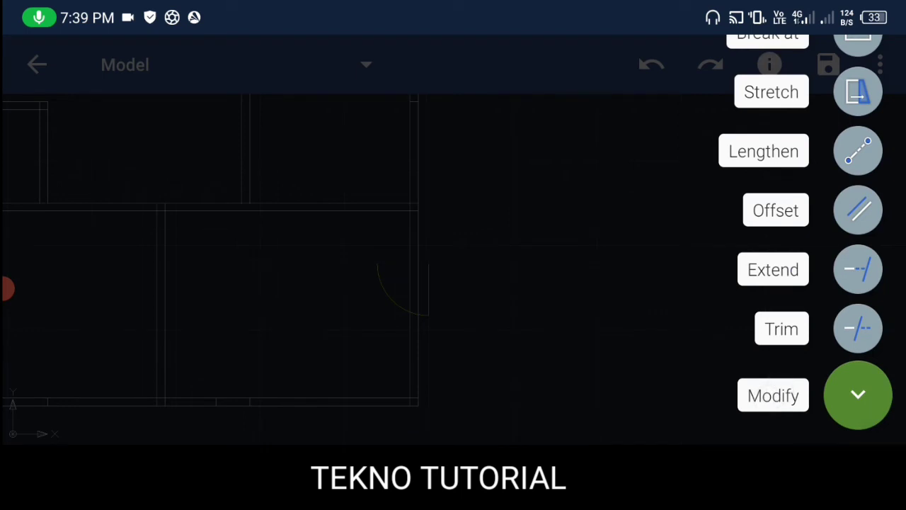
pyautogui.click(858, 396)
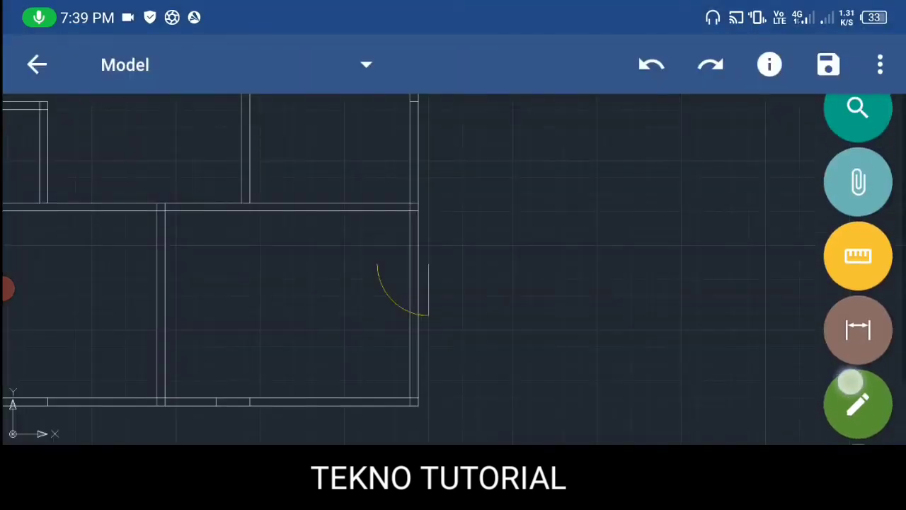
pyautogui.moveTo(850, 380); pyautogui.dragTo(854, 439)
pyautogui.moveTo(873, 269)
pyautogui.mouseDown()
pyautogui.moveTo(855, 404)
pyautogui.moveTo(856, 330)
pyautogui.mouseUp()
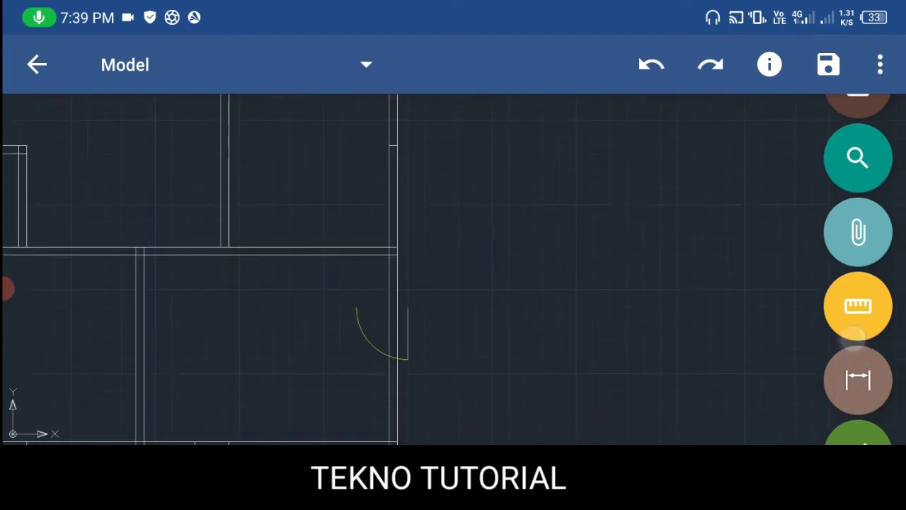
pyautogui.moveTo(861, 247)
pyautogui.mouseDown()
pyautogui.moveTo(865, 199)
pyautogui.moveTo(828, 355)
pyautogui.mouseUp()
pyautogui.moveTo(430, 300); pyautogui.dragTo(588, 260)
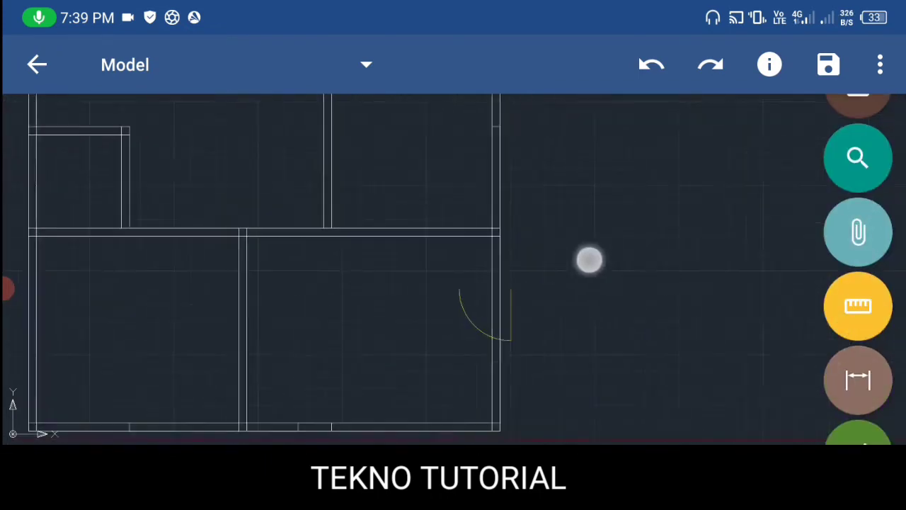
pyautogui.click(520, 316)
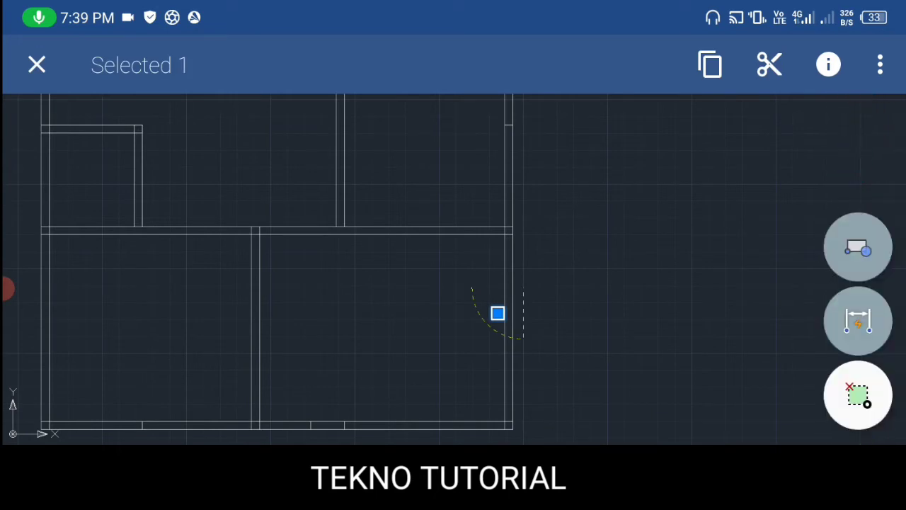
# Rotate the DOOR block 180° about its arc endpoint on the right wall
pyautogui.click(881, 64)
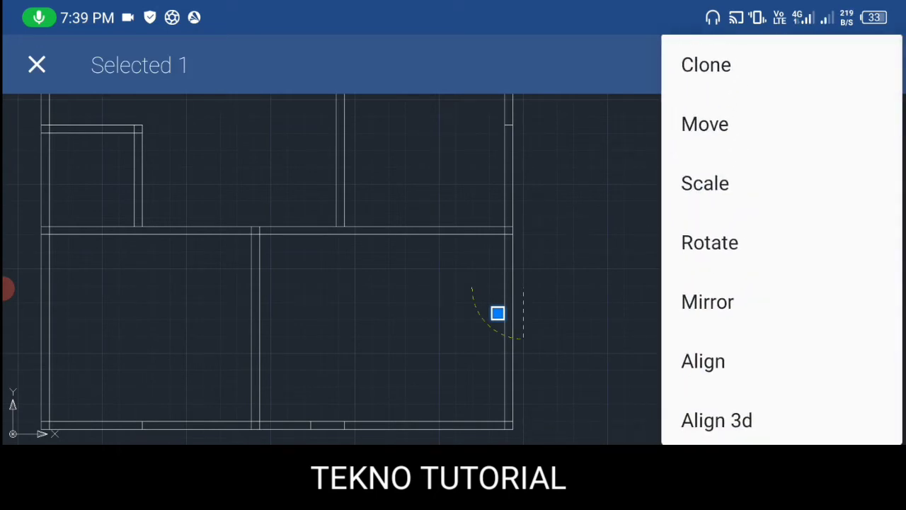
pyautogui.click(741, 241)
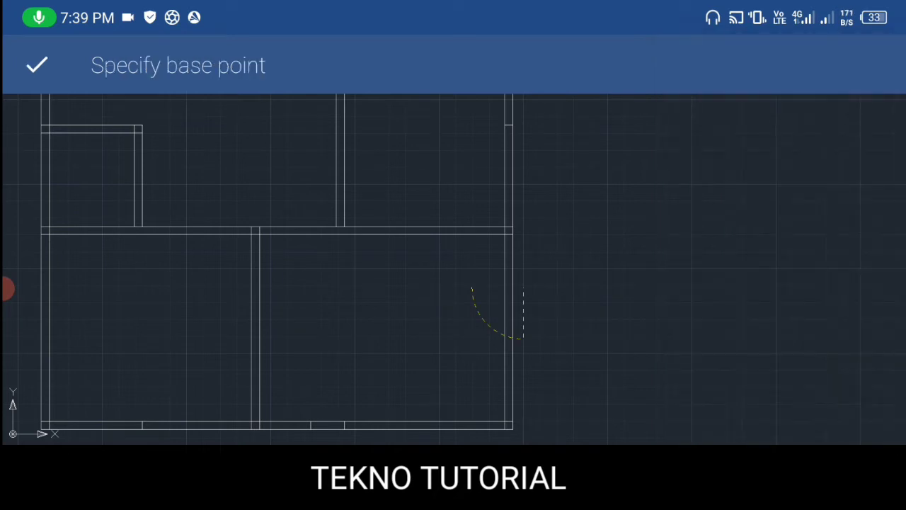
pyautogui.moveTo(536, 291); pyautogui.dragTo(677, 282)
pyautogui.click(563, 249)
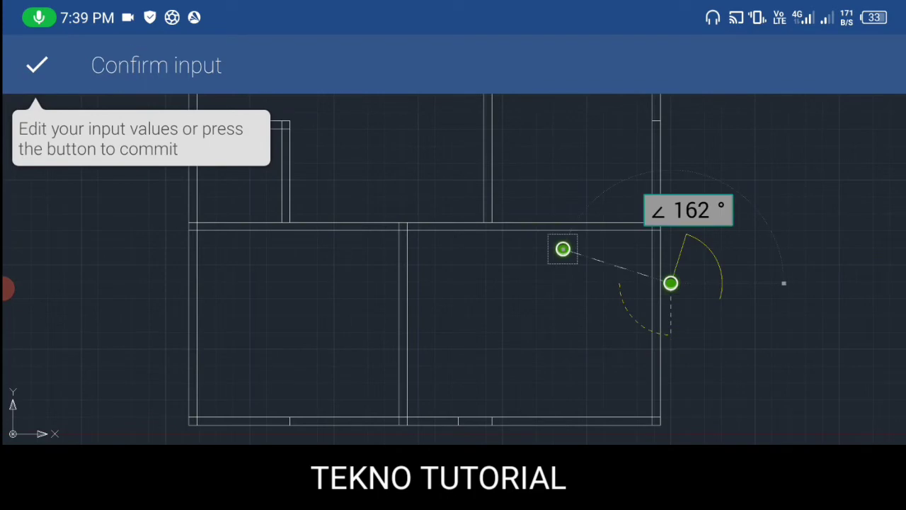
pyautogui.moveTo(540, 275); pyautogui.dragTo(554, 268)
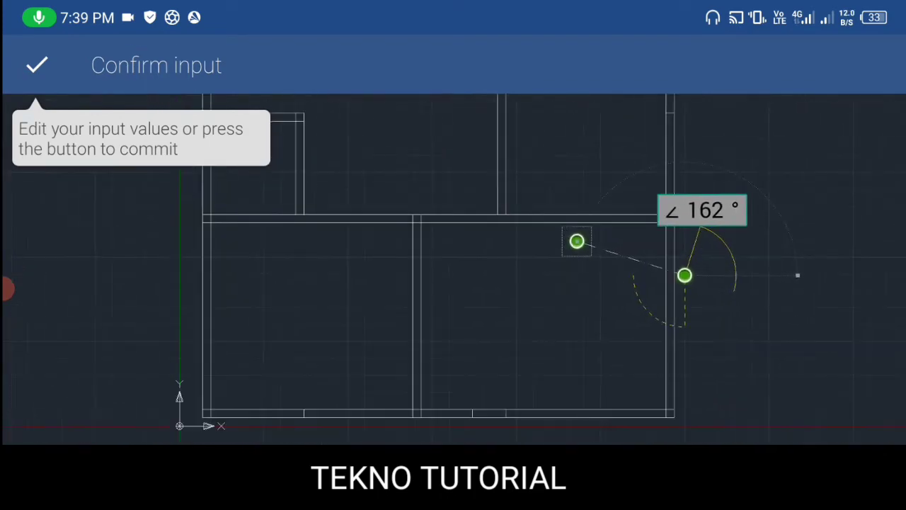
pyautogui.click(702, 210)
pyautogui.write('1')
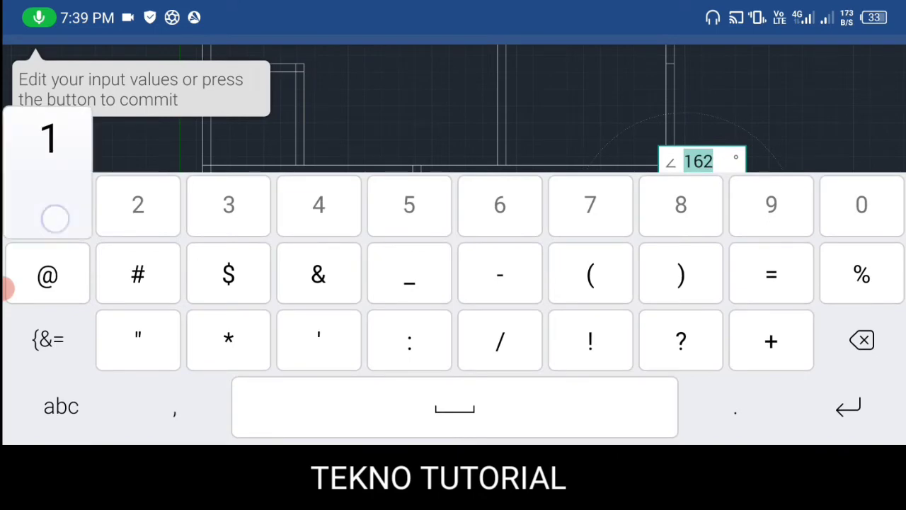
pyautogui.write('80')
pyautogui.press('Return')
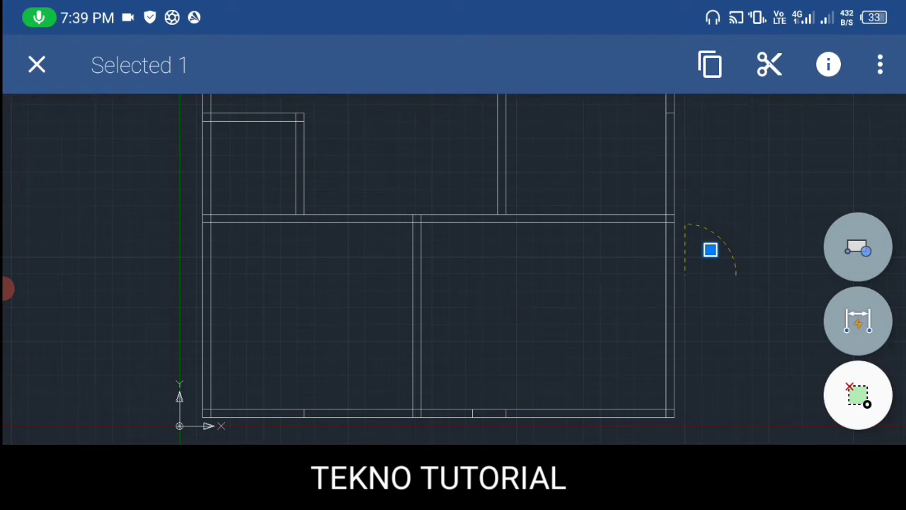
# Deselect the door arc and undo the 180° rotation
pyautogui.click(37, 65)
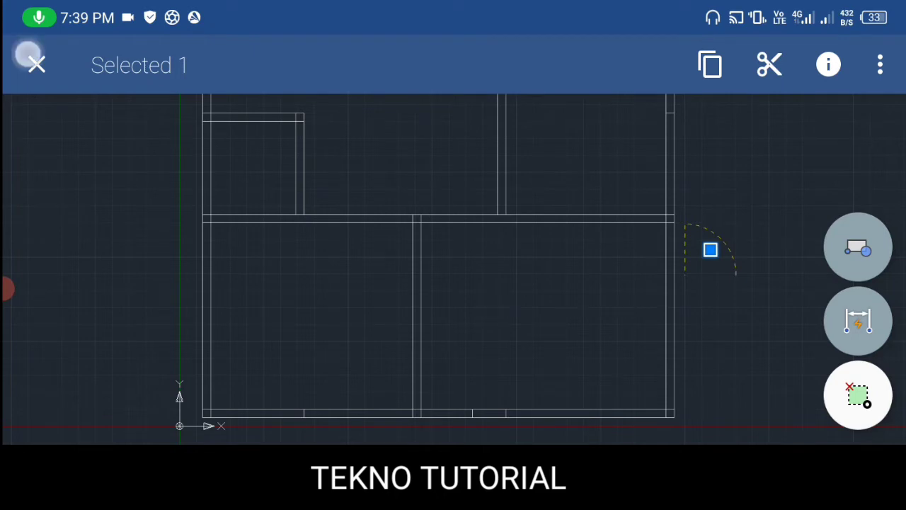
pyautogui.click(883, 65)
pyautogui.click(613, 51)
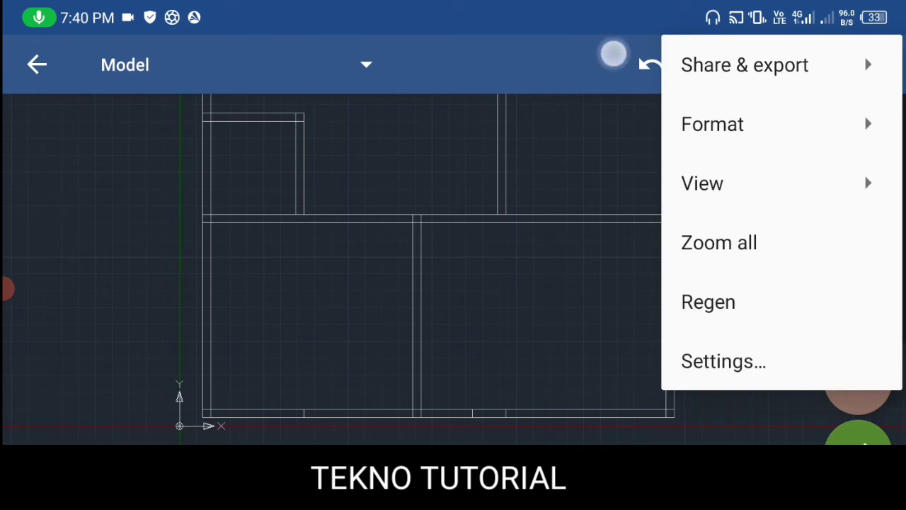
pyautogui.click(647, 63)
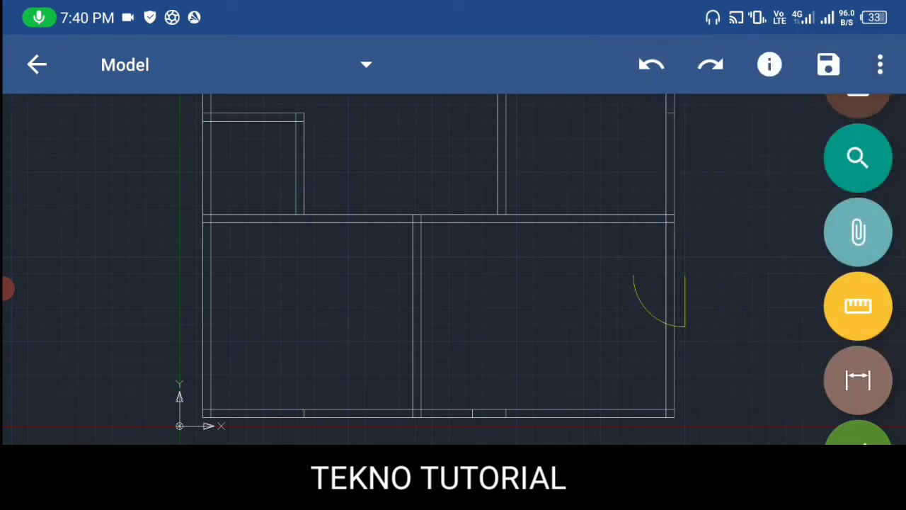
# Rotate the door arc 90° about a base point on the right wall
pyautogui.click(686, 297)
pyautogui.click(880, 65)
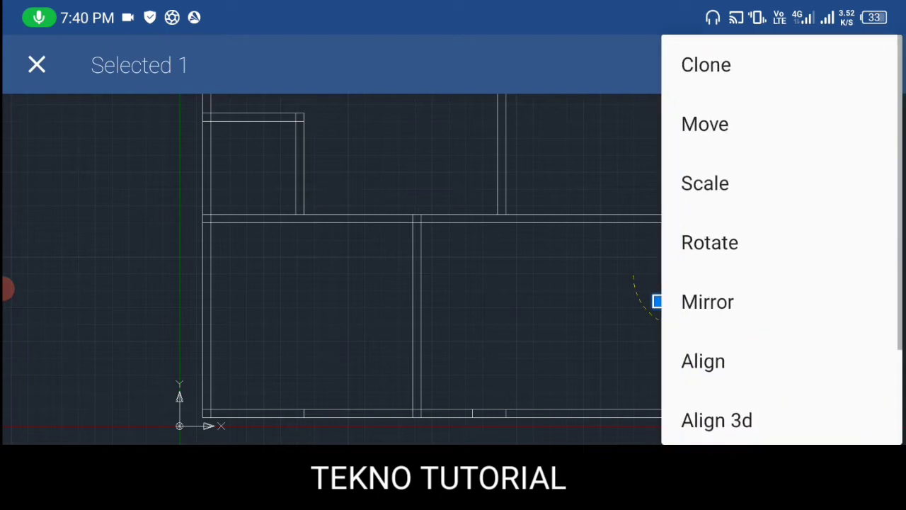
pyautogui.click(710, 242)
pyautogui.click(686, 275)
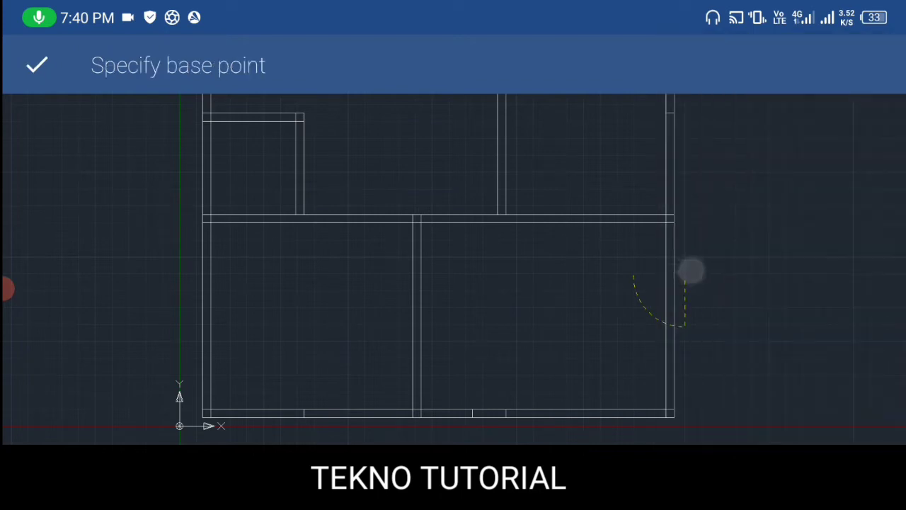
pyautogui.click(575, 275)
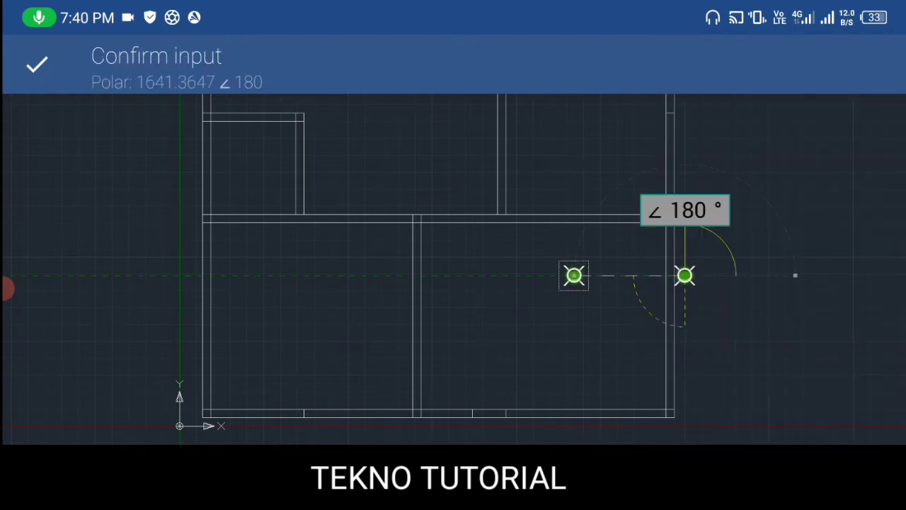
pyautogui.click(685, 210)
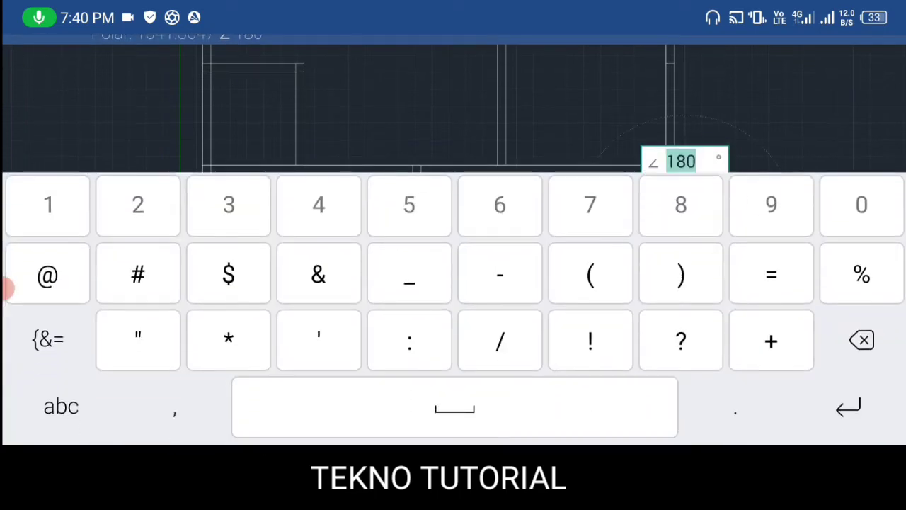
pyautogui.write('90')
pyautogui.press('Return')
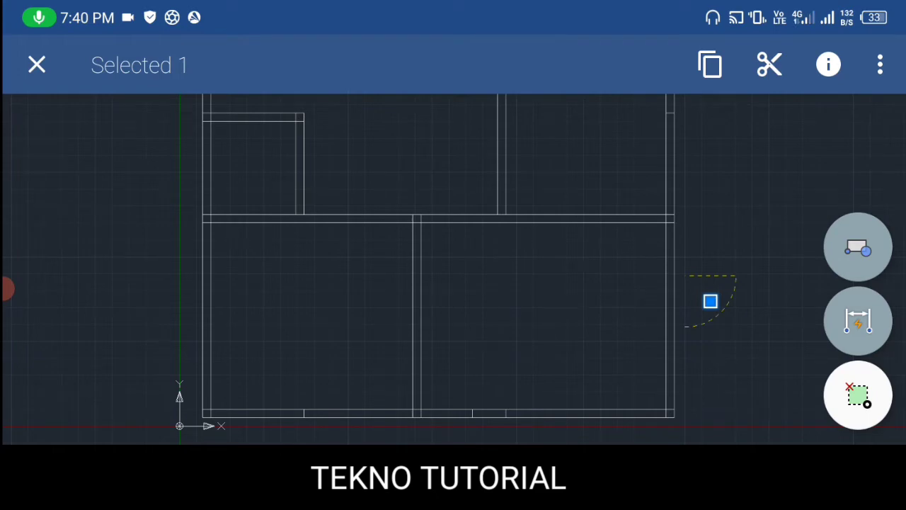
# Rotate the door swing arc -180° about its corner so it opens into the lower-right room
pyautogui.click(880, 65)
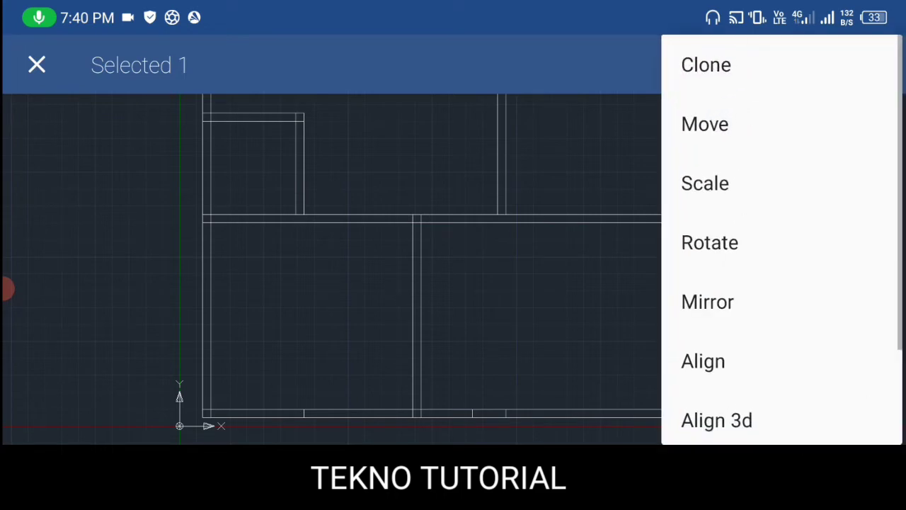
pyautogui.click(774, 242)
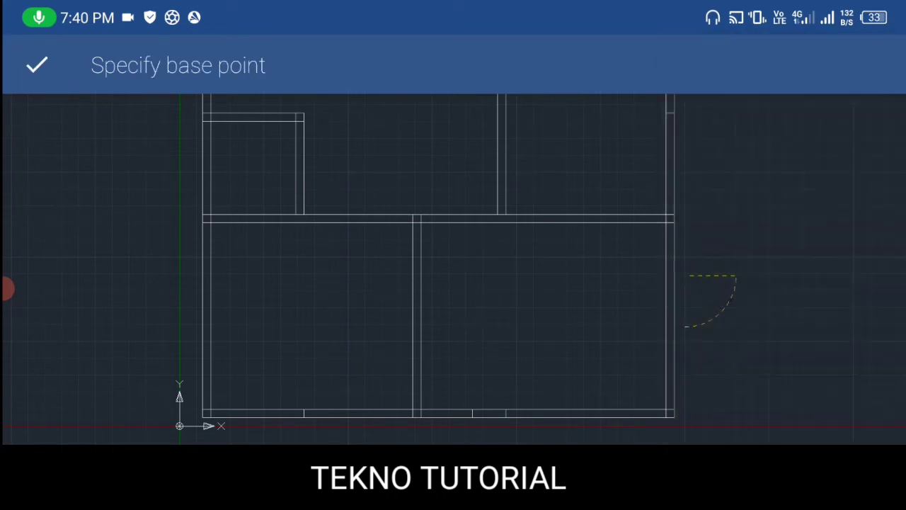
pyautogui.click(684, 275)
pyautogui.click(597, 276)
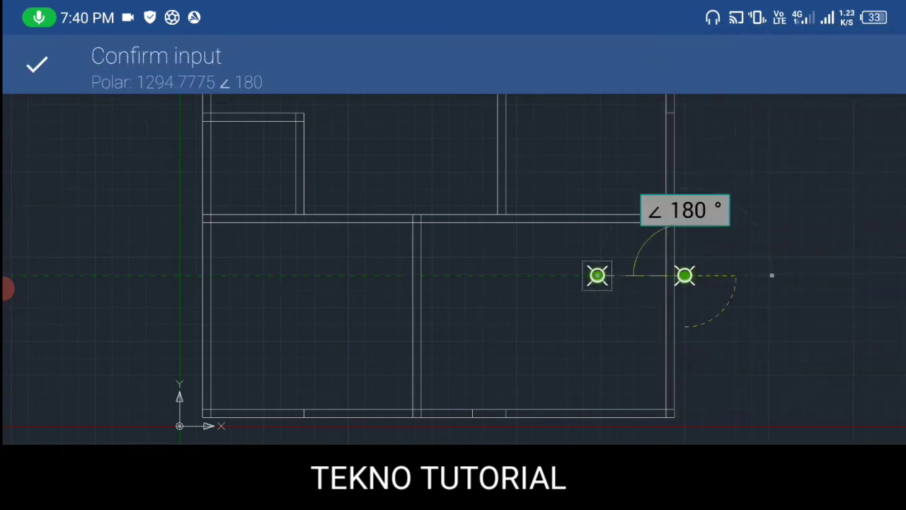
pyautogui.click(685, 210)
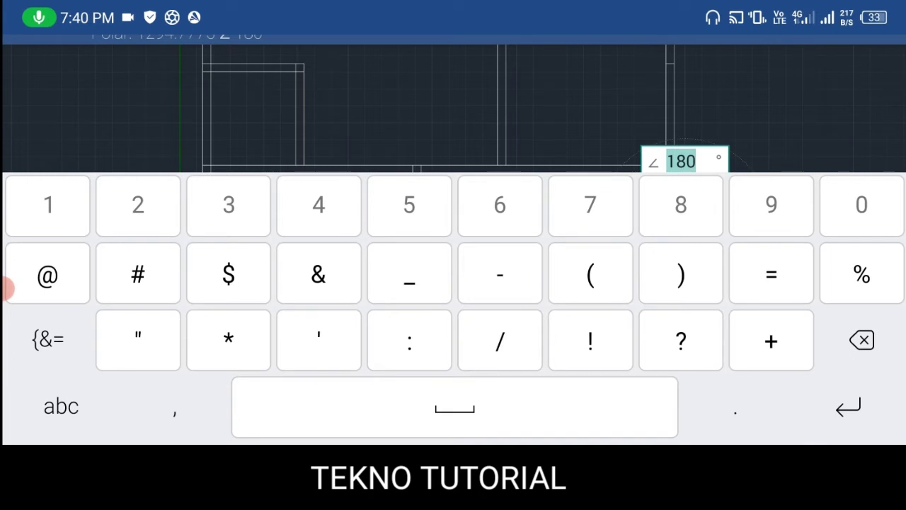
pyautogui.write('-180')
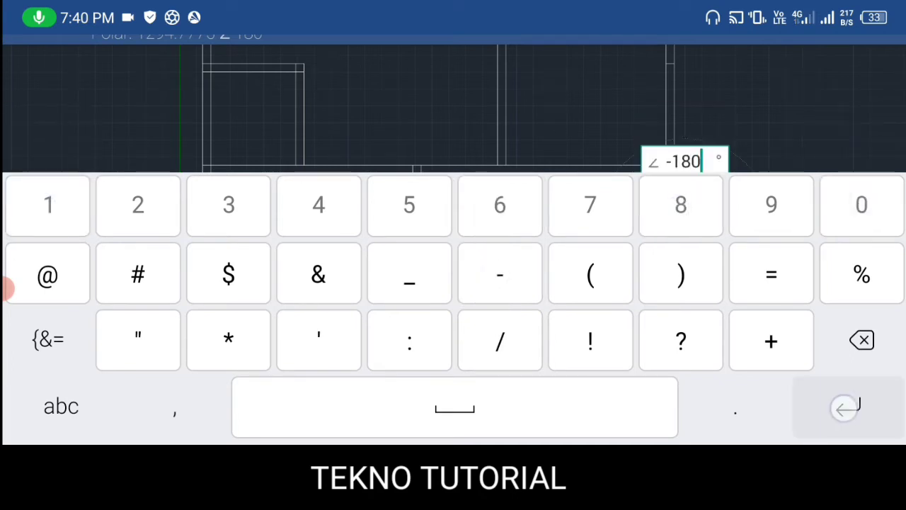
pyautogui.click(846, 409)
pyautogui.click(36, 64)
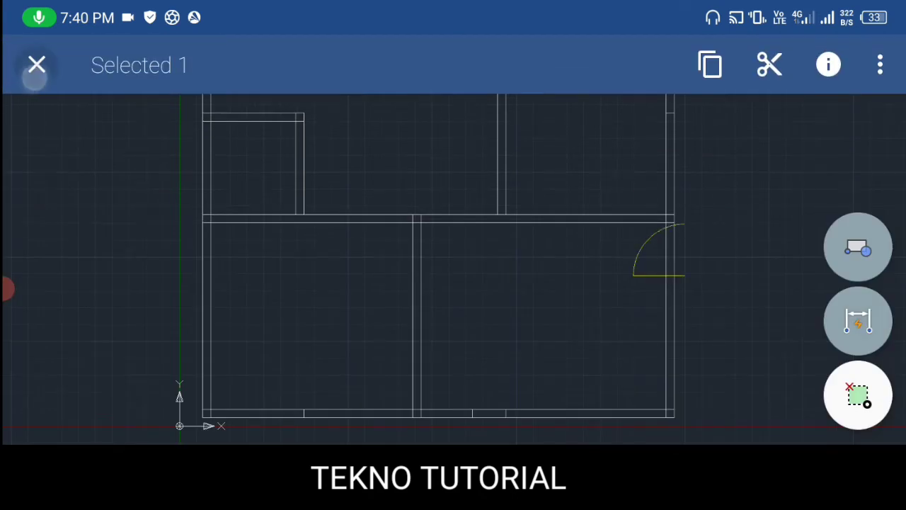
pyautogui.click(767, 229)
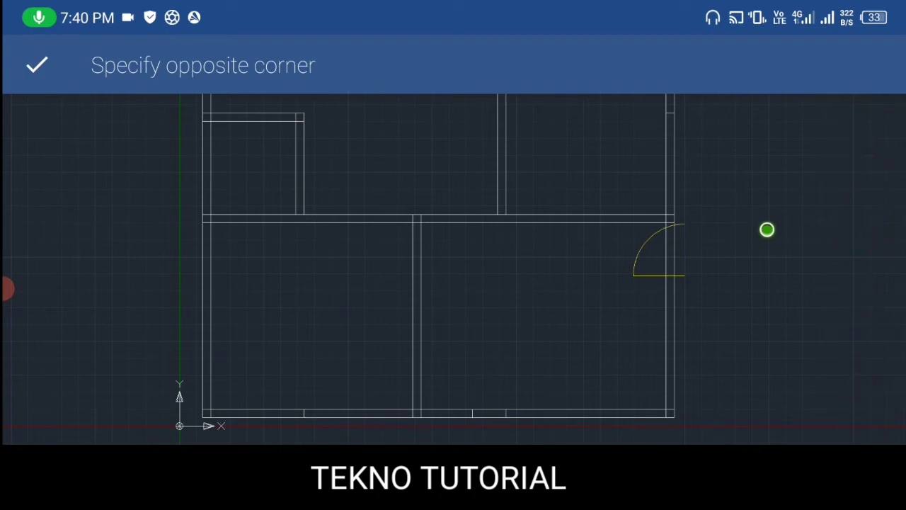
# Move only the door arc up so its corner snaps to the interior wall junction
pyautogui.click(623, 259)
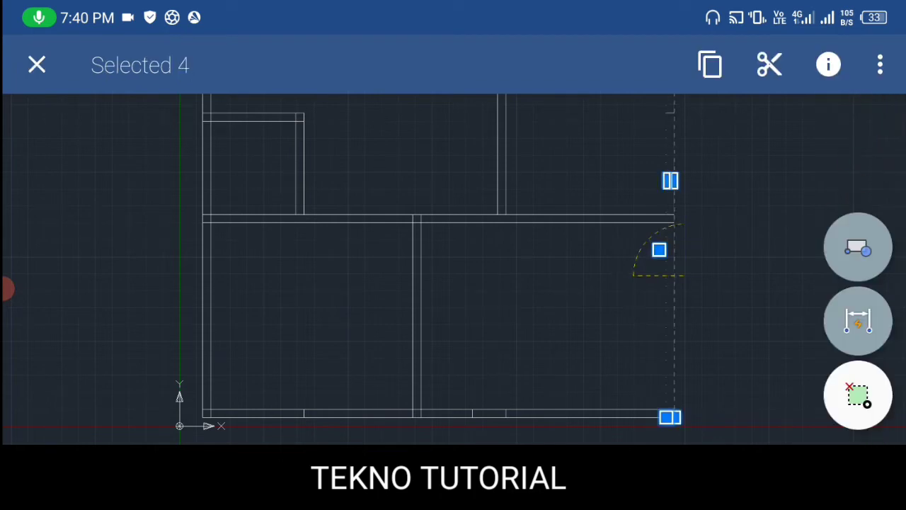
pyautogui.click(37, 64)
pyautogui.click(641, 258)
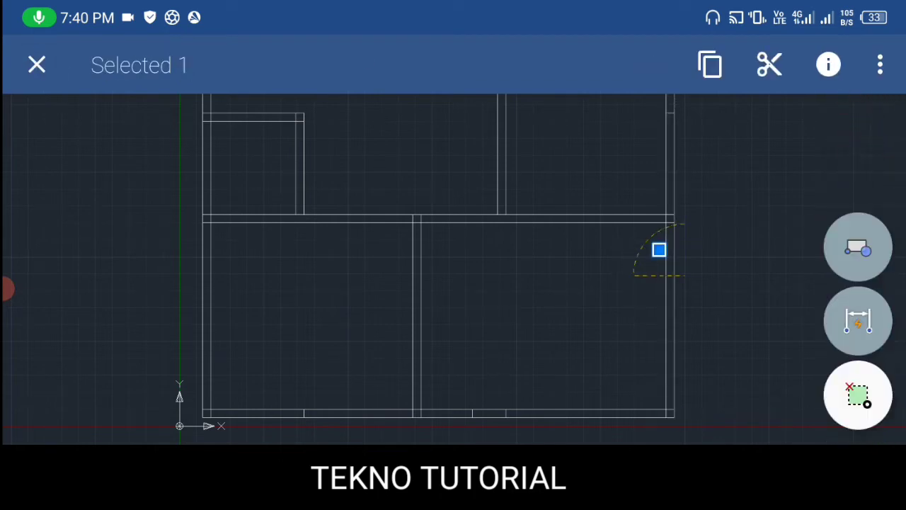
pyautogui.click(880, 65)
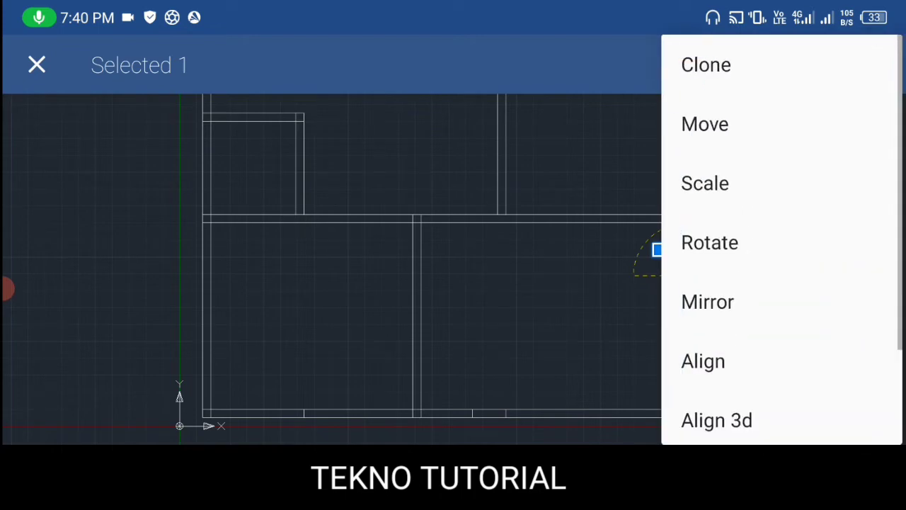
pyautogui.click(778, 122)
pyautogui.scroll(5, 694, 269)
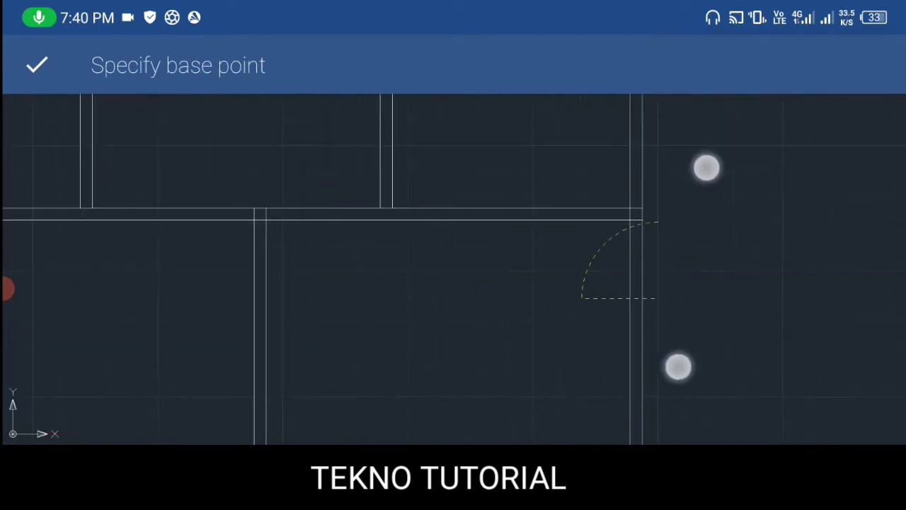
pyautogui.scroll(2, 692, 267)
pyautogui.click(654, 321)
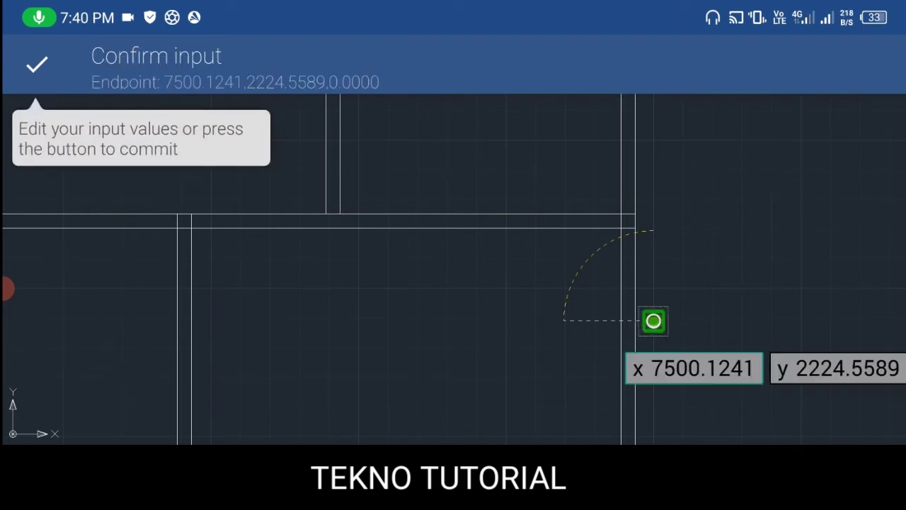
pyautogui.click(650, 202)
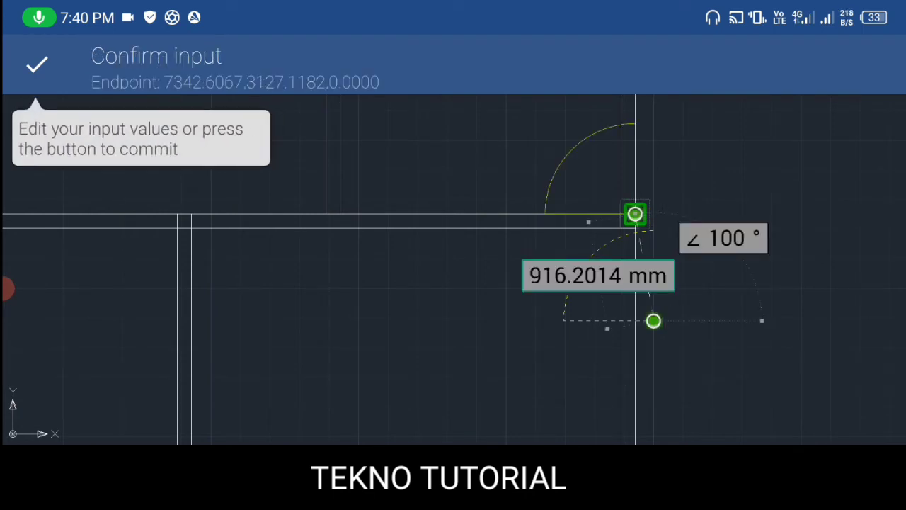
pyautogui.click(37, 65)
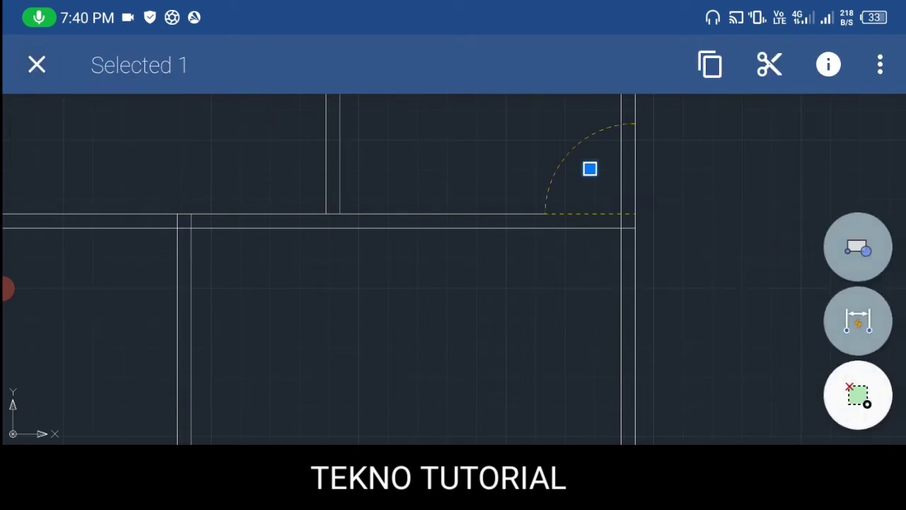
pyautogui.moveTo(764, 225); pyautogui.dragTo(746, 296)
pyautogui.click(30, 74)
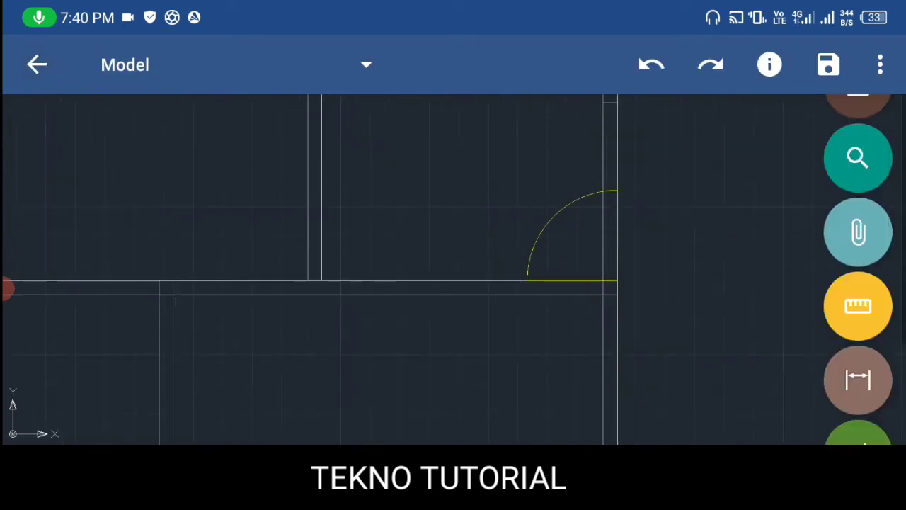
pyautogui.click(604, 221)
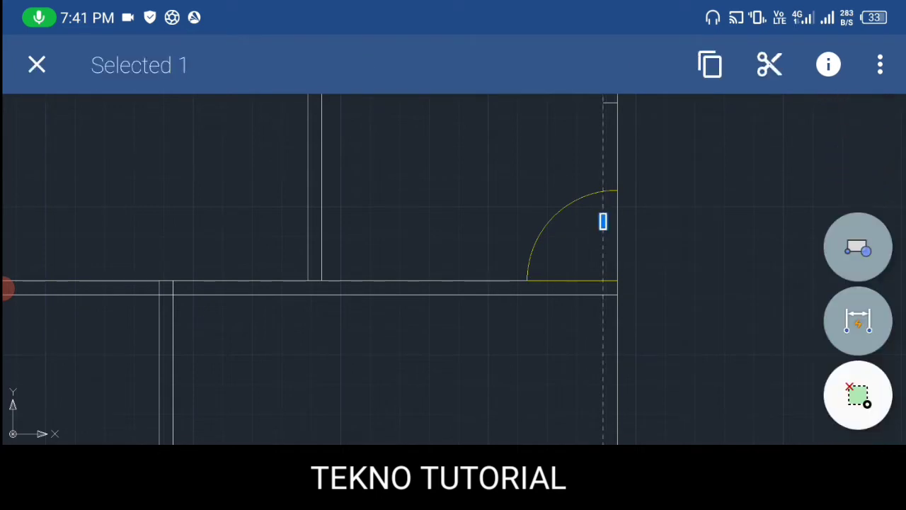
pyautogui.click(37, 65)
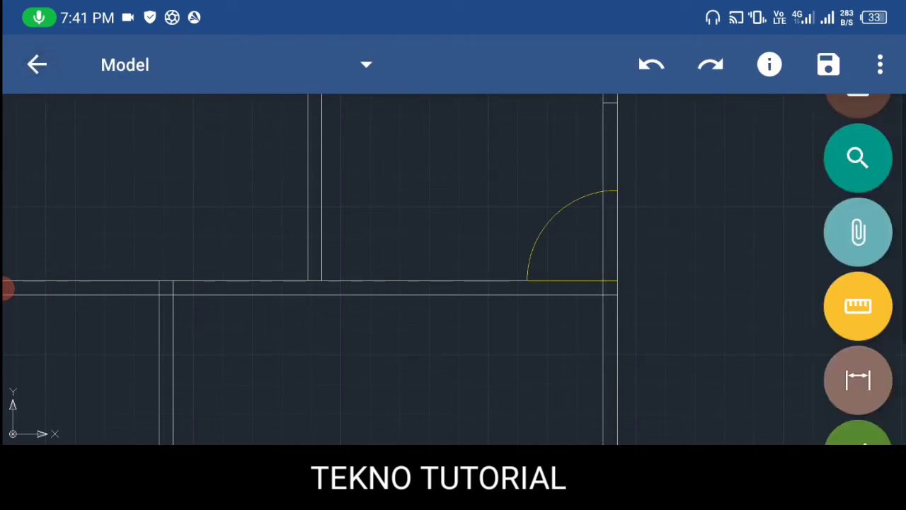
pyautogui.click(859, 319)
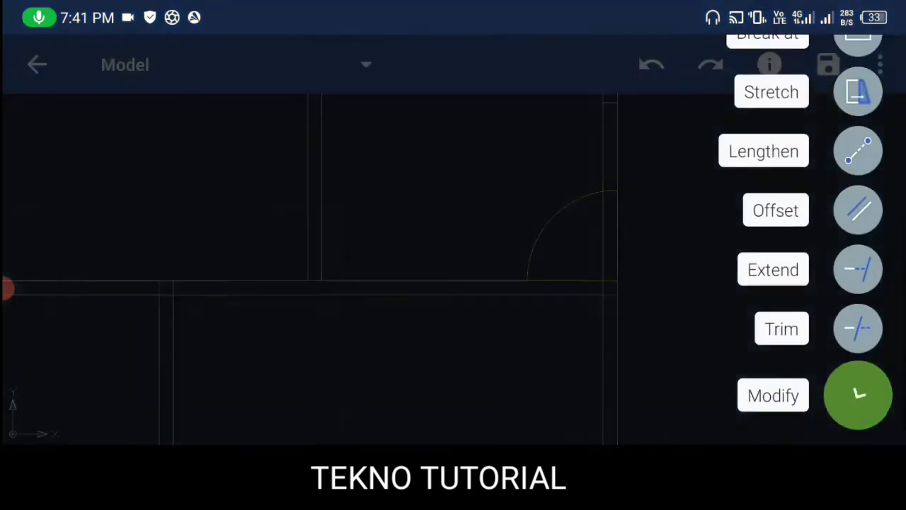
pyautogui.click(858, 327)
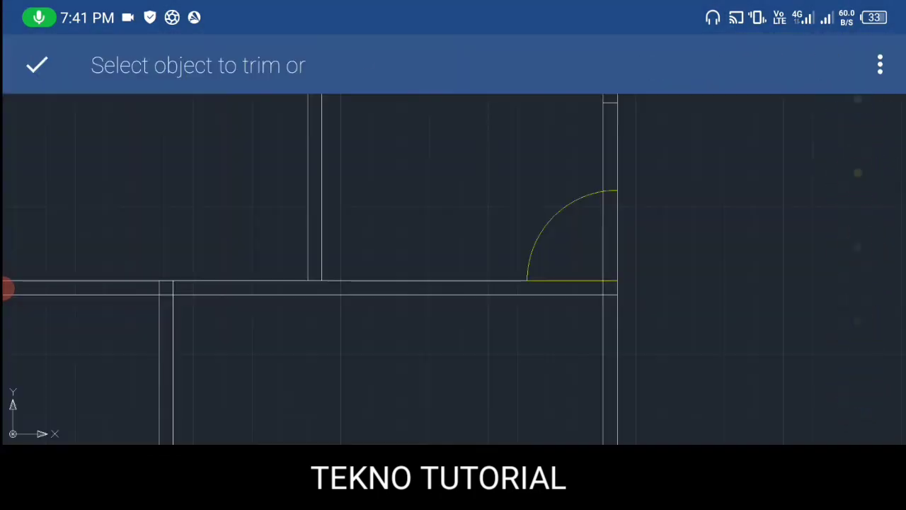
pyautogui.click(603, 238)
pyautogui.click(612, 239)
pyautogui.scroll(-3, 709, 298)
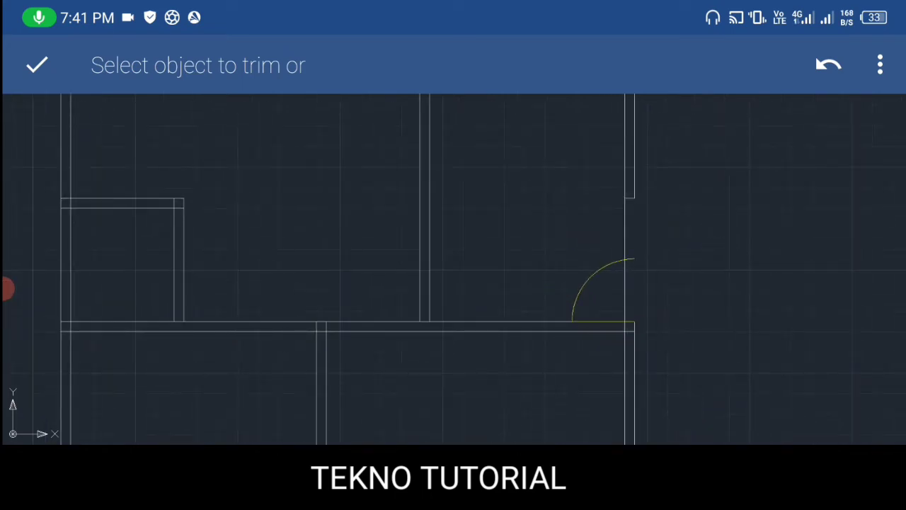
pyautogui.click(37, 65)
pyautogui.click(651, 65)
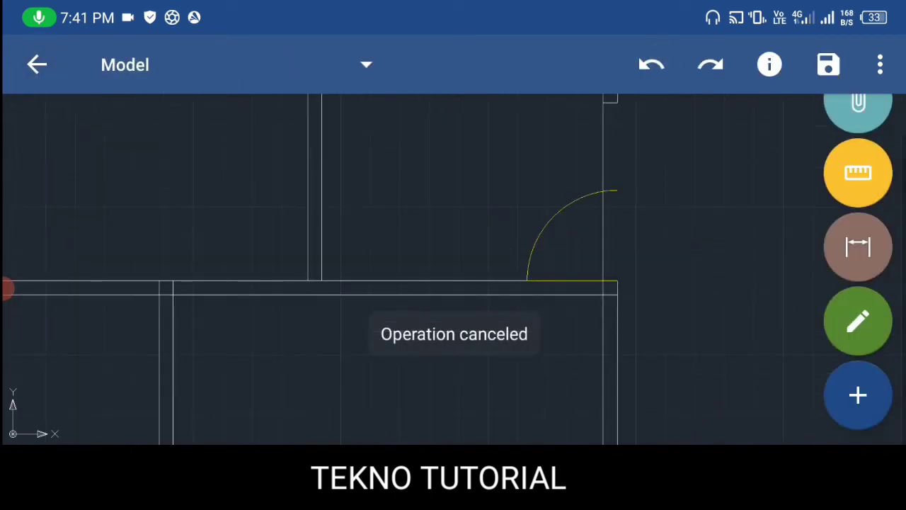
pyautogui.click(651, 64)
pyautogui.scroll(-3, 655, 333)
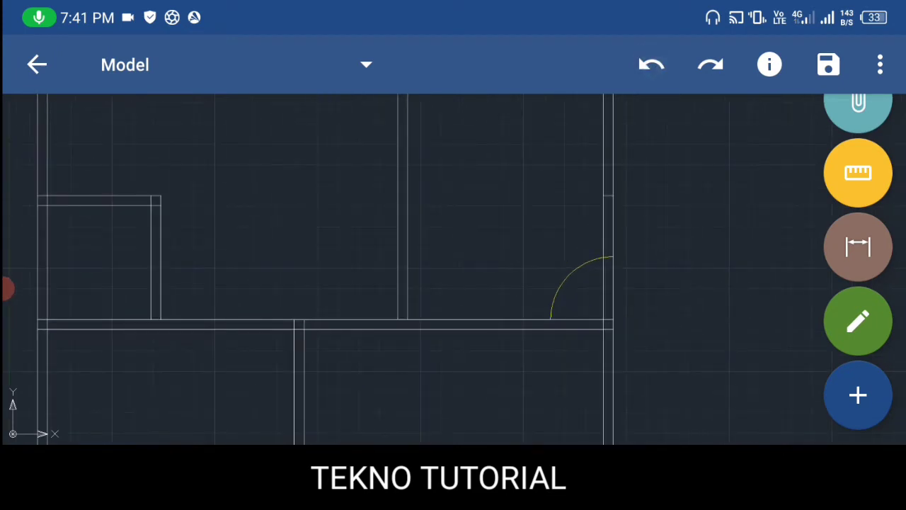
pyautogui.moveTo(705, 260); pyautogui.dragTo(735, 225)
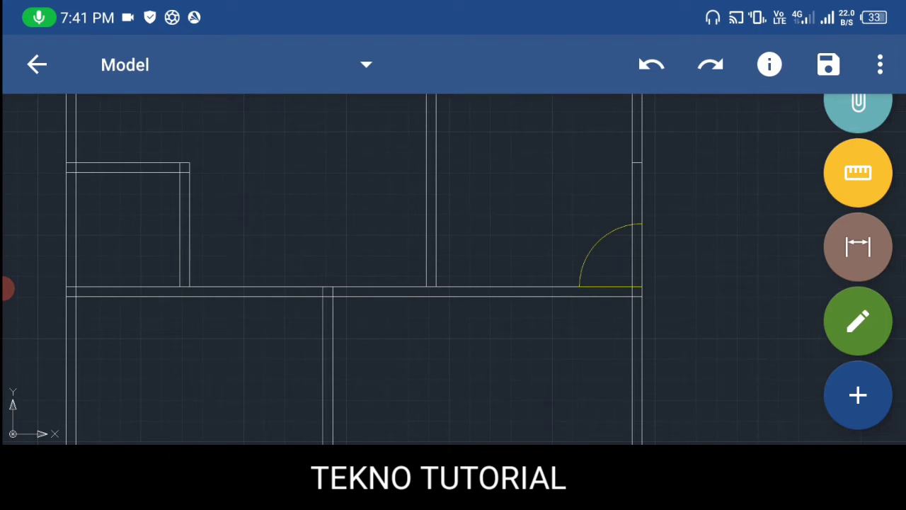
pyautogui.scroll(-3, 675, 306)
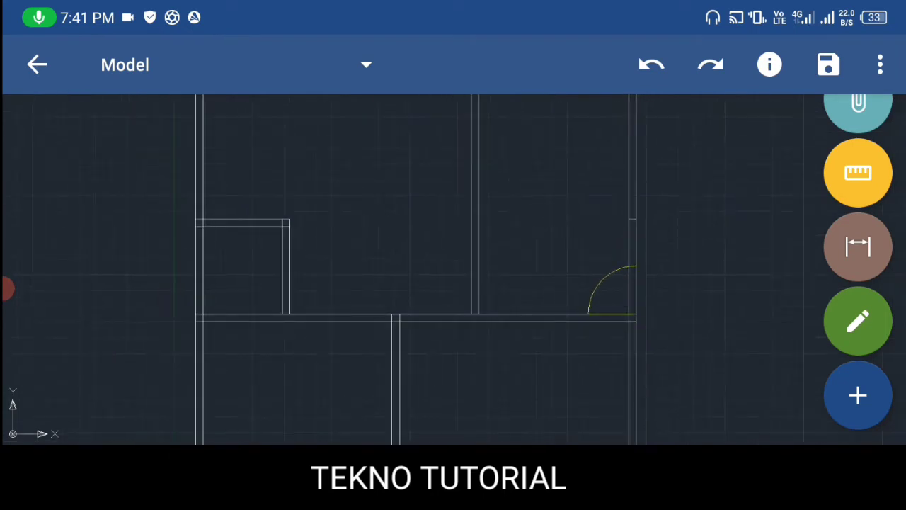
pyautogui.scroll(5, 631, 285)
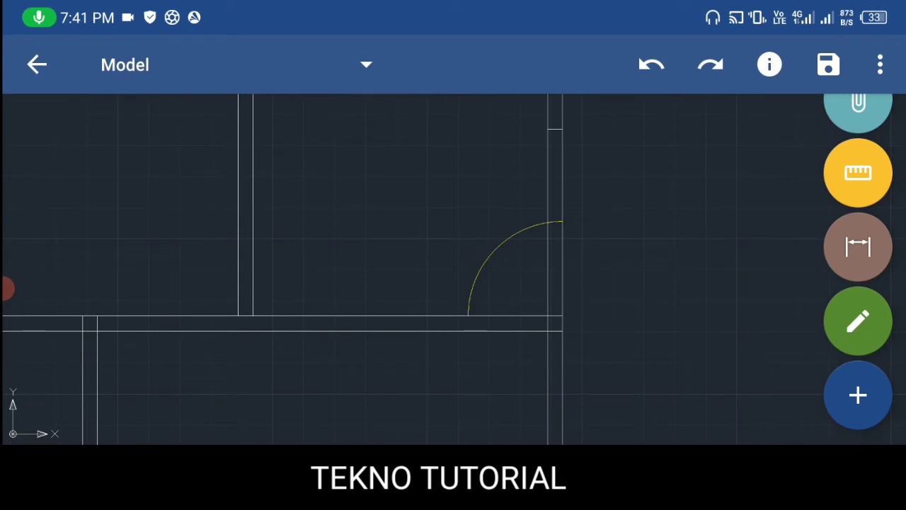
# Draw the door swing arc from the wall end to the wall intersection with a -180° angle
pyautogui.click(858, 321)
pyautogui.click(859, 395)
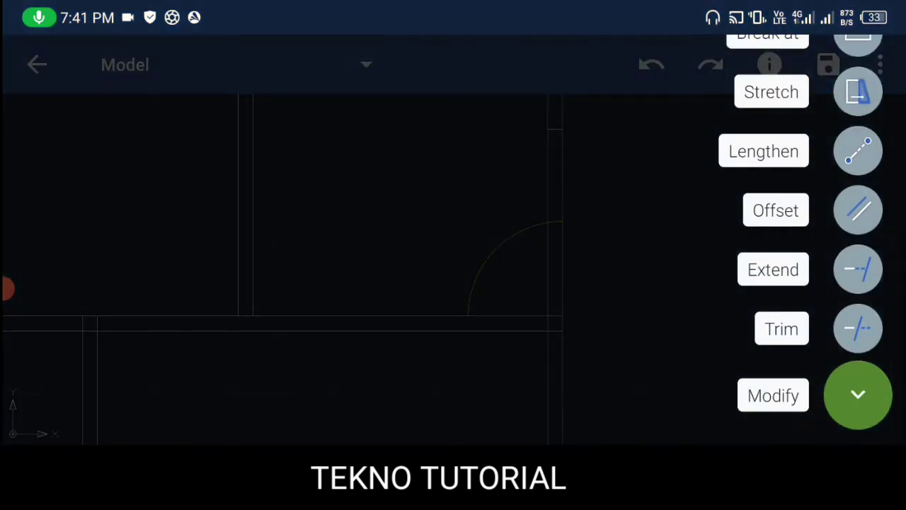
pyautogui.click(858, 395)
pyautogui.click(859, 395)
pyautogui.click(859, 395)
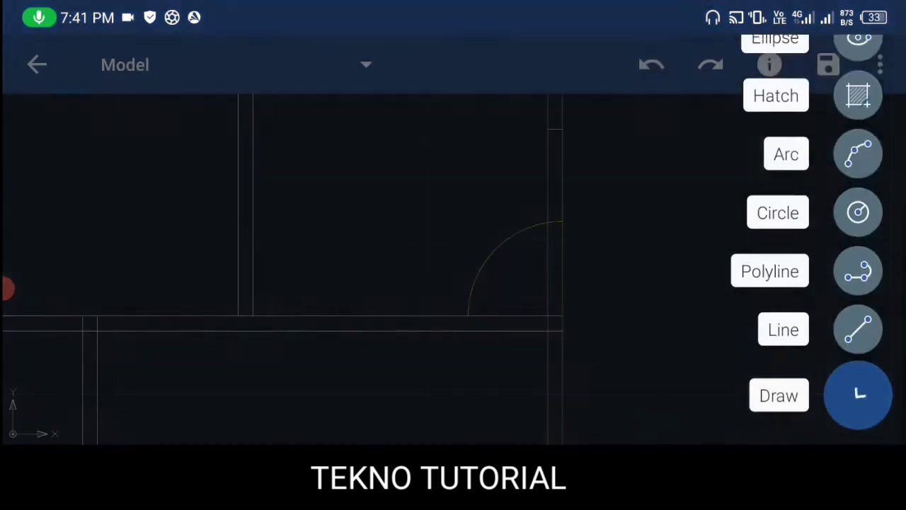
pyautogui.click(859, 328)
pyautogui.scroll(5, 566, 283)
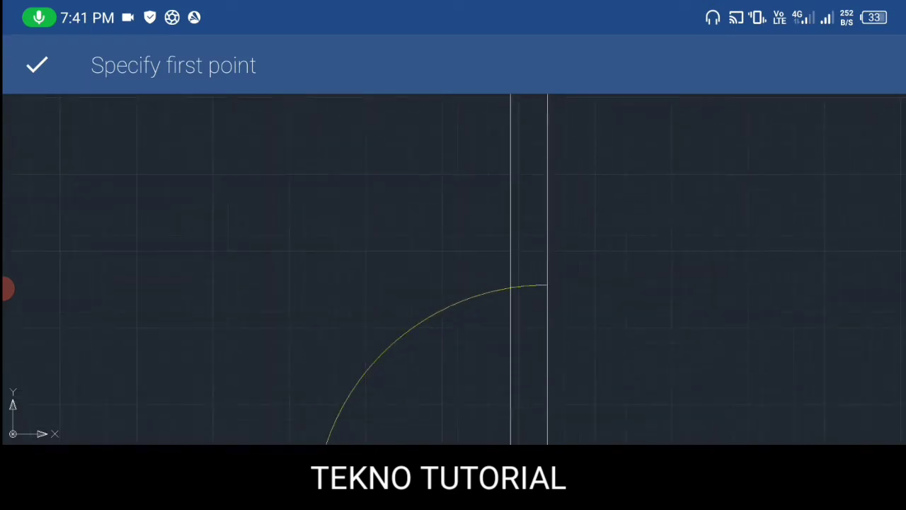
pyautogui.click(546, 284)
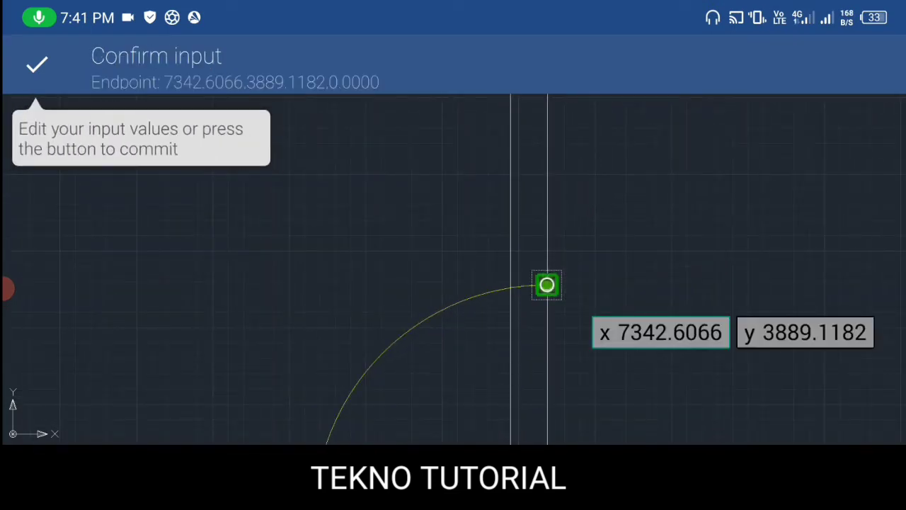
pyautogui.click(515, 282)
pyautogui.click(548, 322)
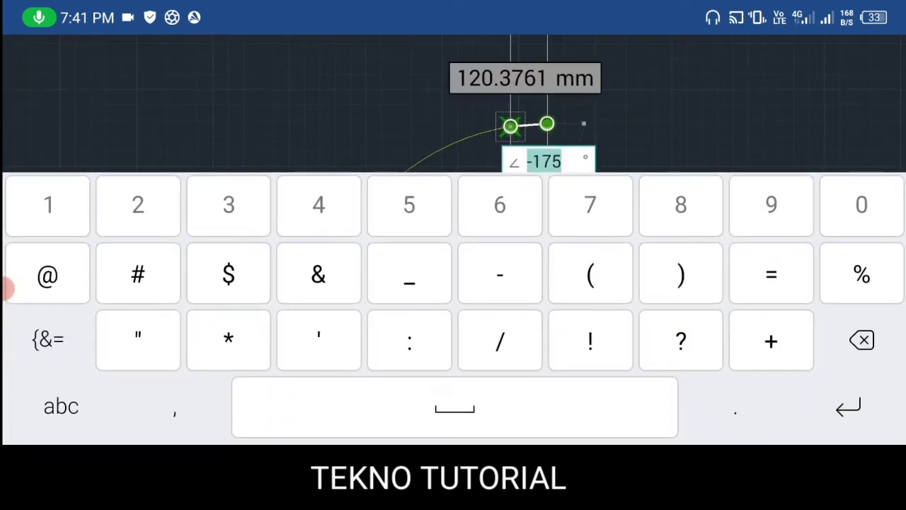
pyautogui.write('-1')
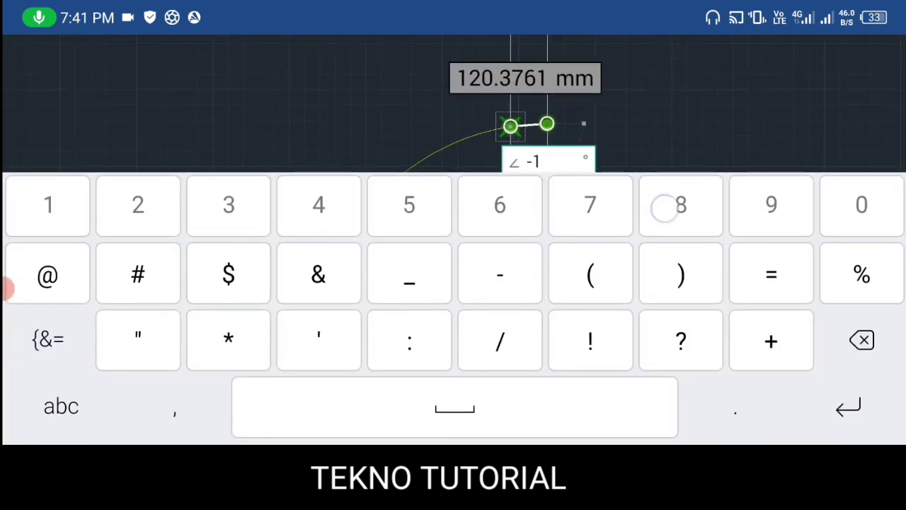
pyautogui.write('80')
pyautogui.press('Return')
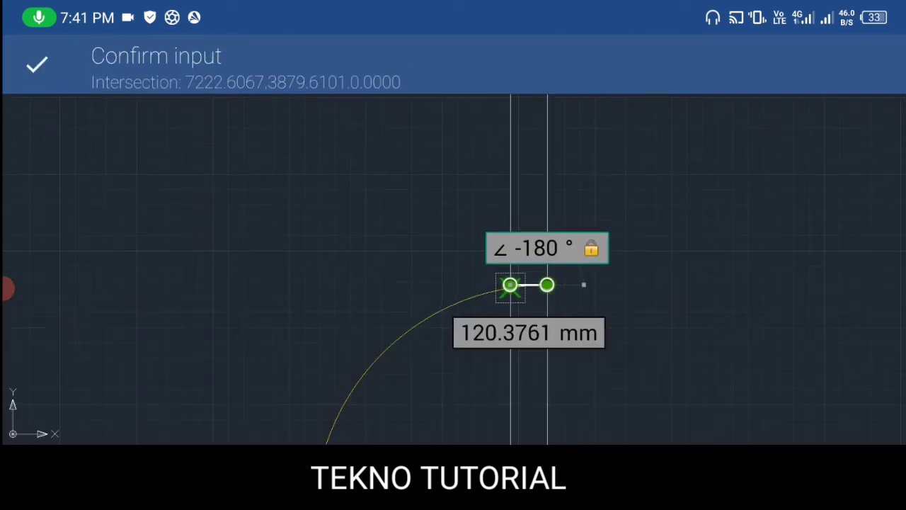
pyautogui.click(37, 64)
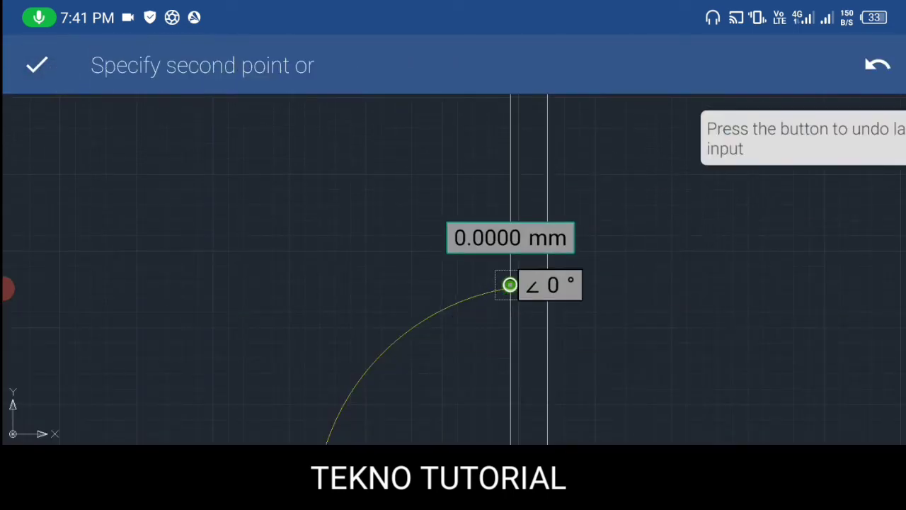
pyautogui.click(858, 395)
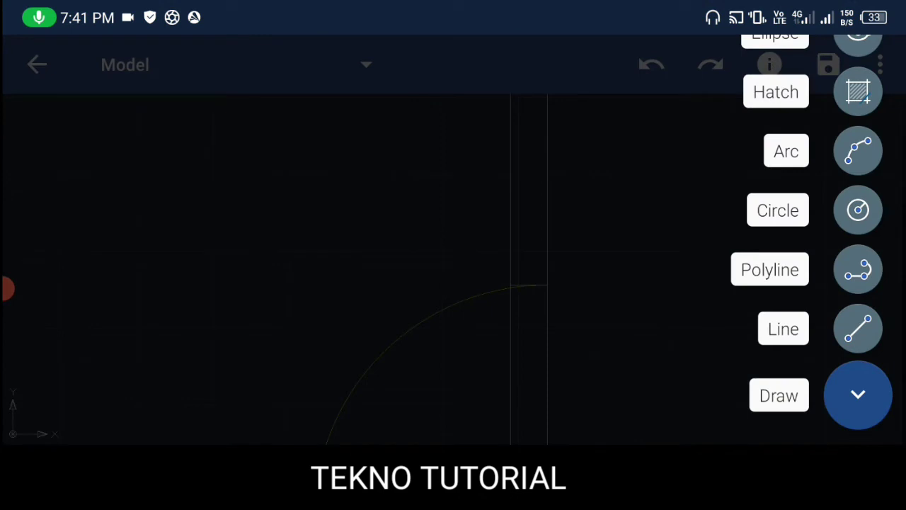
pyautogui.click(858, 395)
# Trim both wall line stubs out of the right doorway
pyautogui.click(857, 394)
pyautogui.click(857, 322)
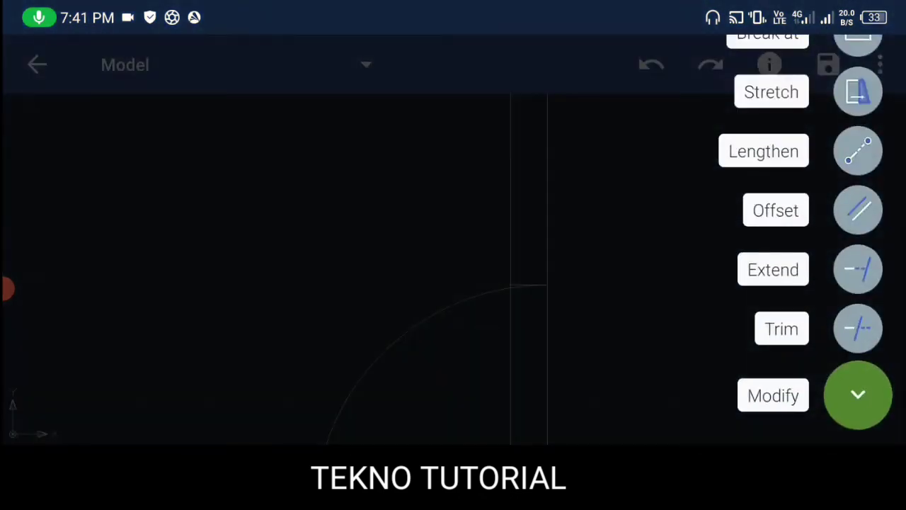
pyautogui.click(859, 325)
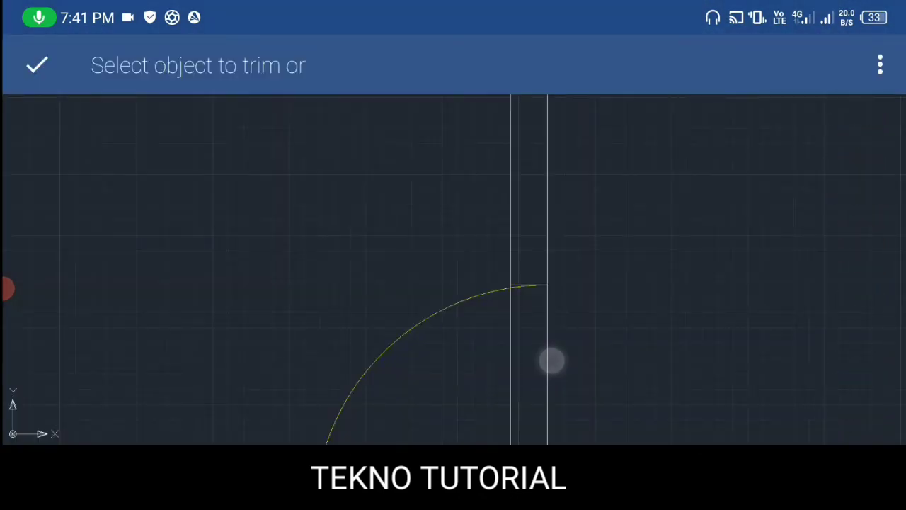
pyautogui.click(552, 361)
pyautogui.click(507, 360)
pyautogui.scroll(-3, 623, 301)
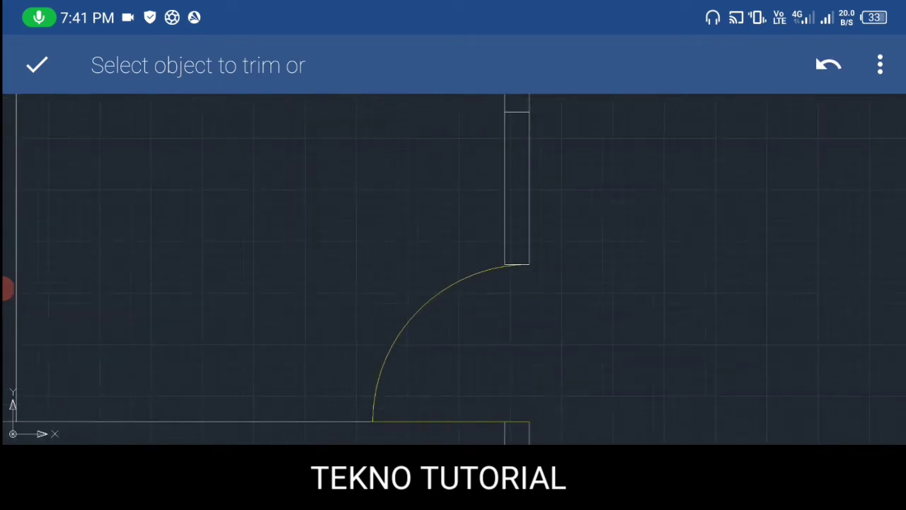
pyautogui.scroll(-3, 652, 251)
pyautogui.scroll(-3, 654, 279)
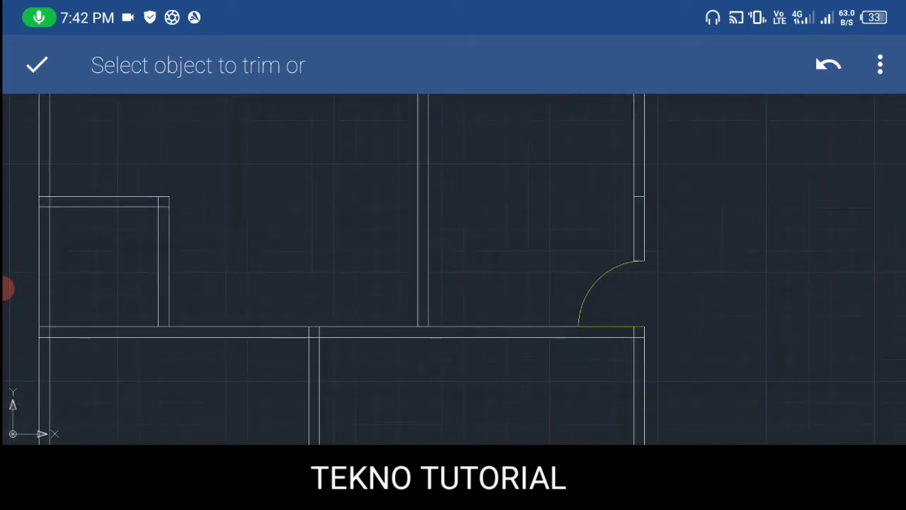
pyautogui.click(36, 64)
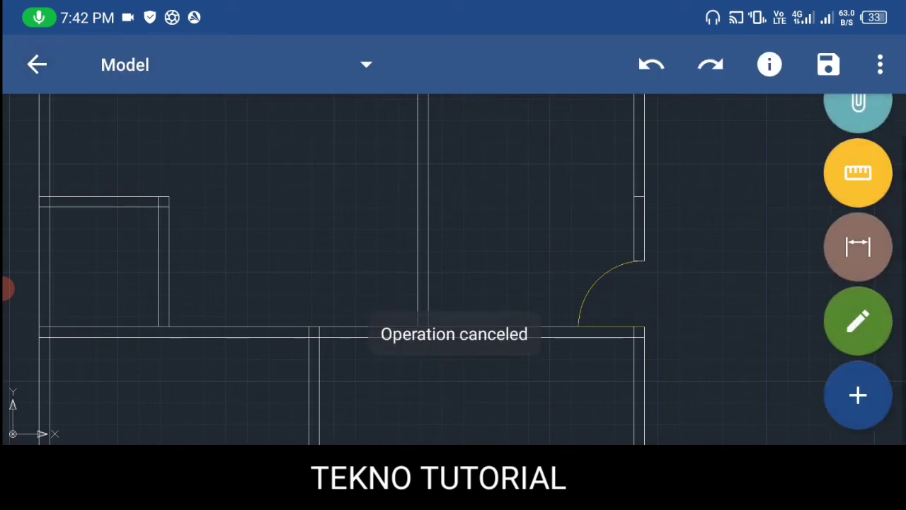
pyautogui.click(600, 281)
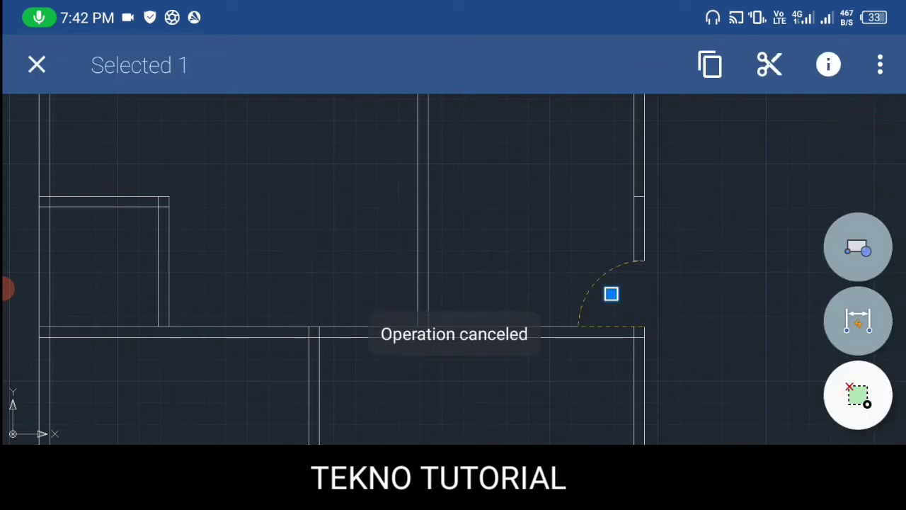
# Clone the door arc from its corner onto the wall intersection at the left opening
pyautogui.click(881, 65)
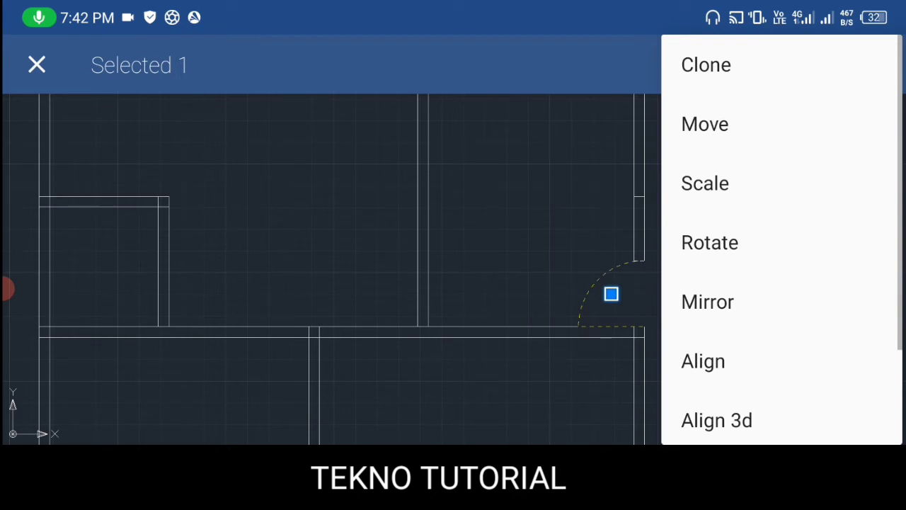
pyautogui.click(803, 66)
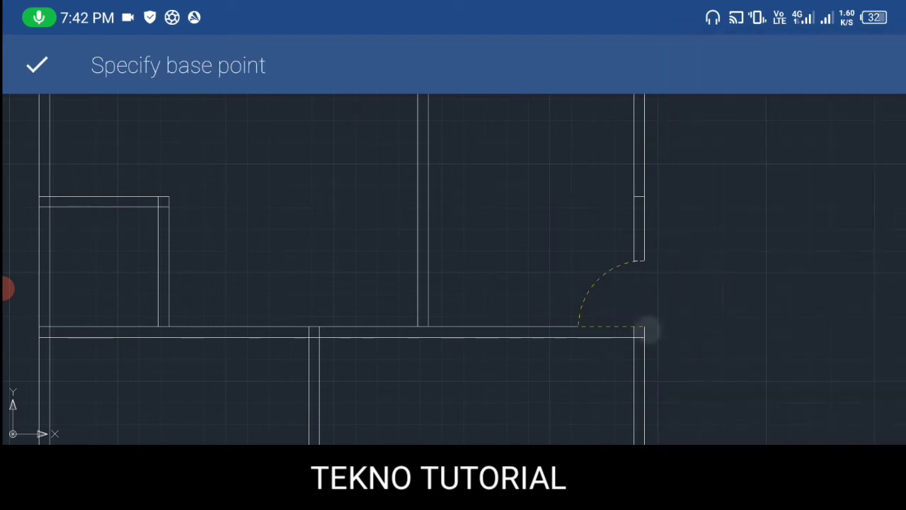
pyautogui.click(644, 328)
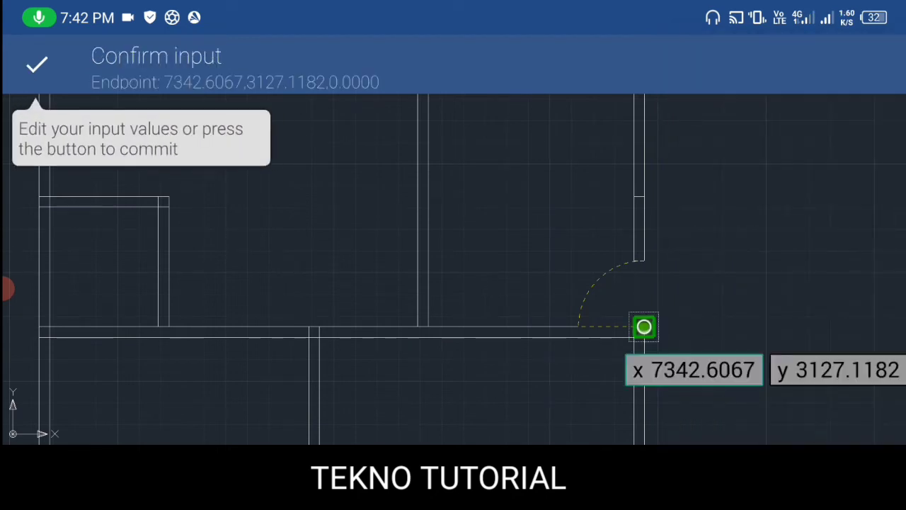
pyautogui.click(309, 326)
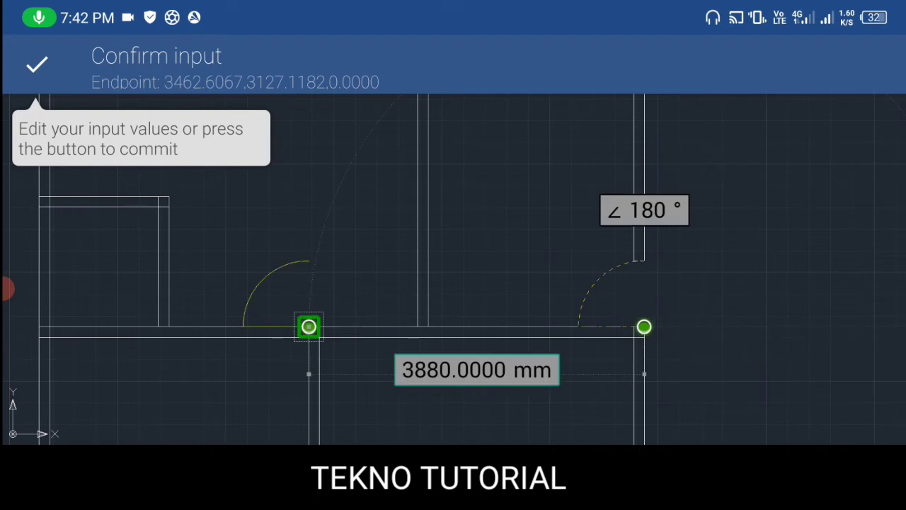
pyautogui.scroll(2, 344, 291)
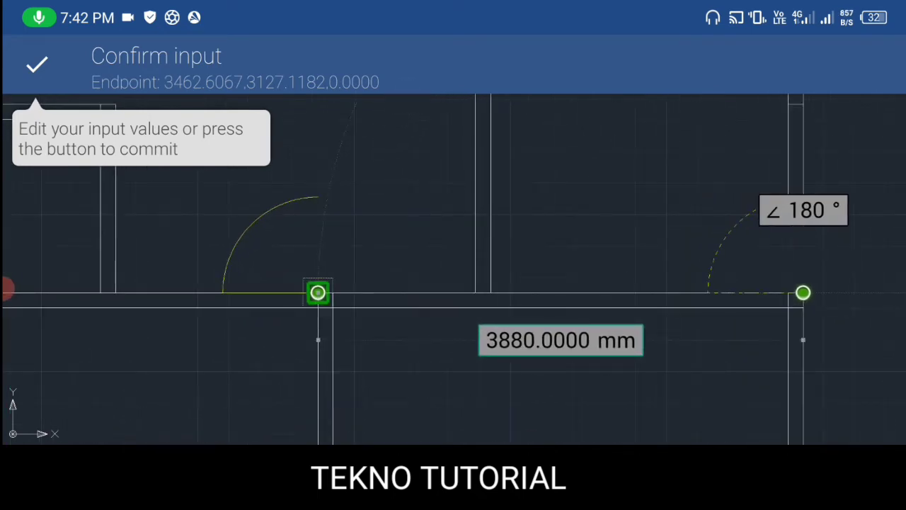
pyautogui.click(346, 318)
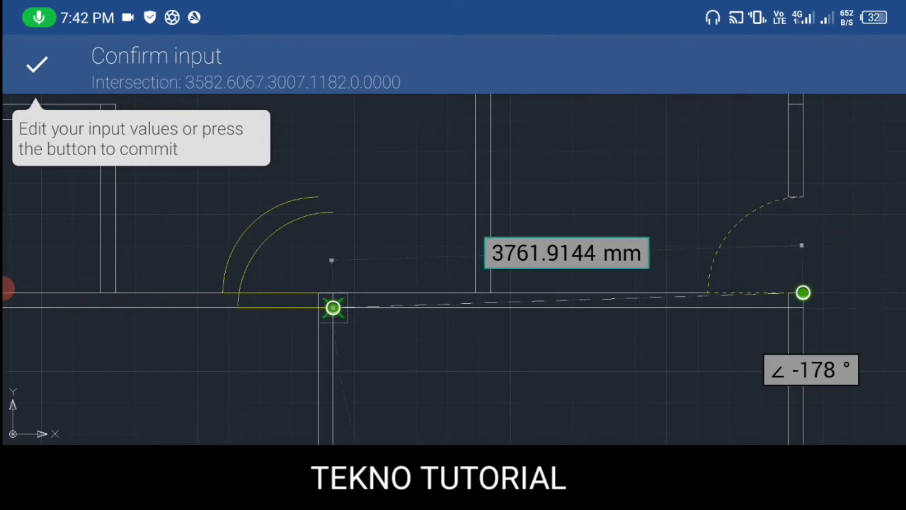
pyautogui.click(37, 65)
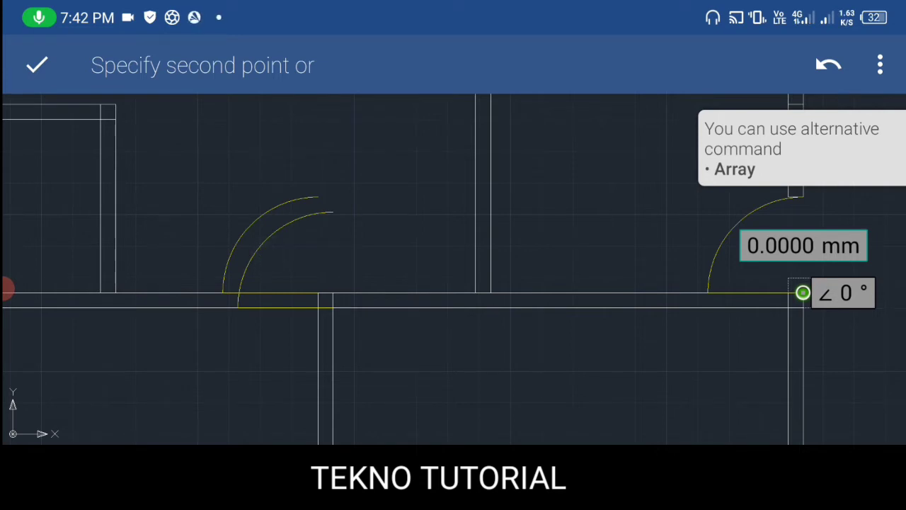
# Place a second copy of the door arc near the left doorway and finish cloning
pyautogui.click(268, 252)
pyautogui.click(37, 65)
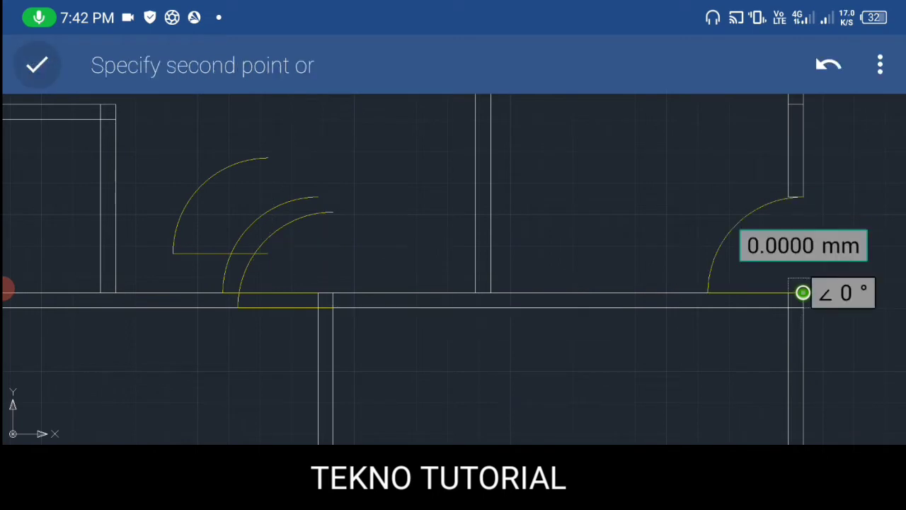
pyautogui.scroll(-3, 496, 293)
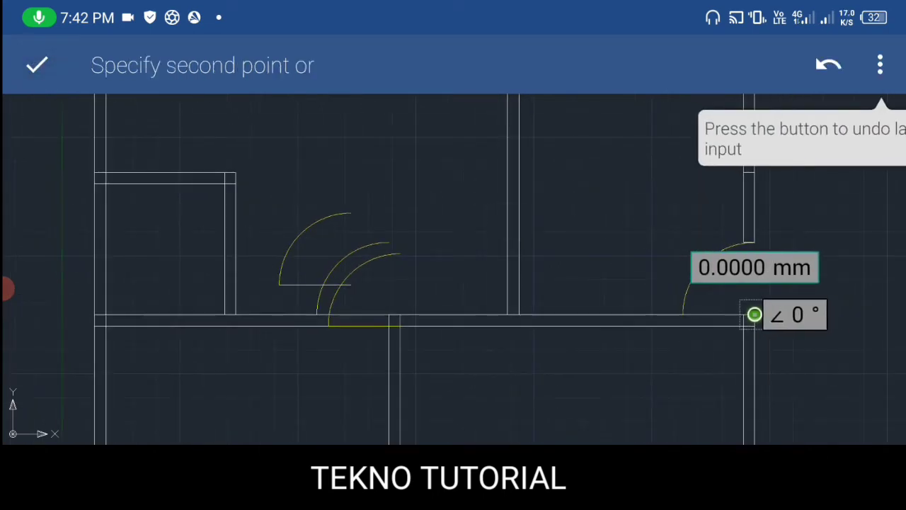
pyautogui.click(37, 65)
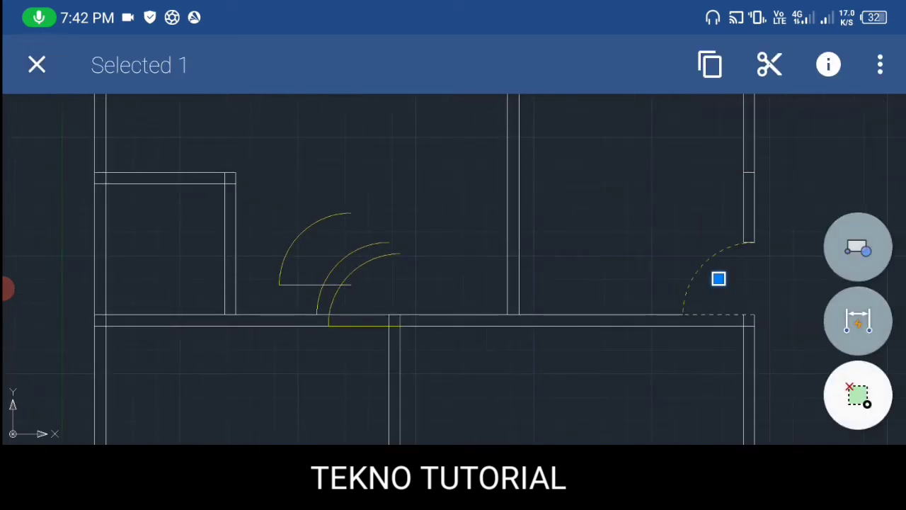
pyautogui.click(37, 64)
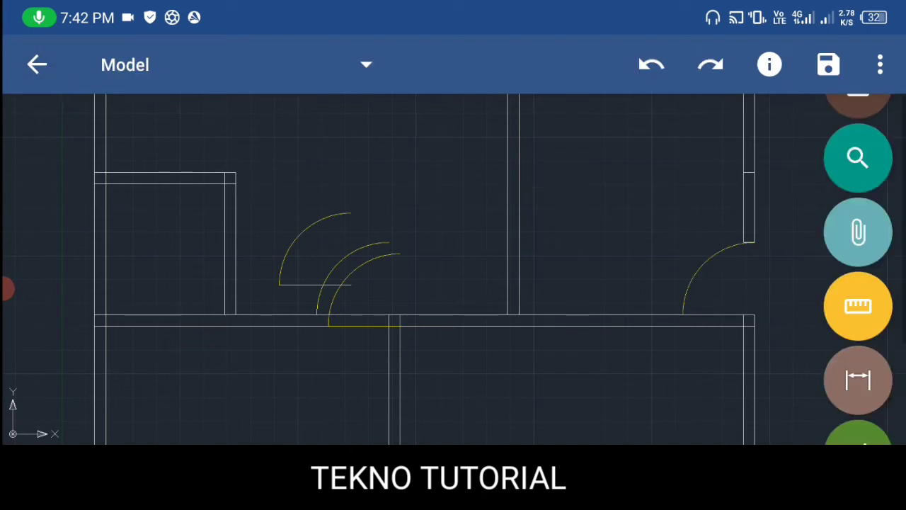
# Rotate the left copied door arc 90° about its endpoint
pyautogui.click(305, 231)
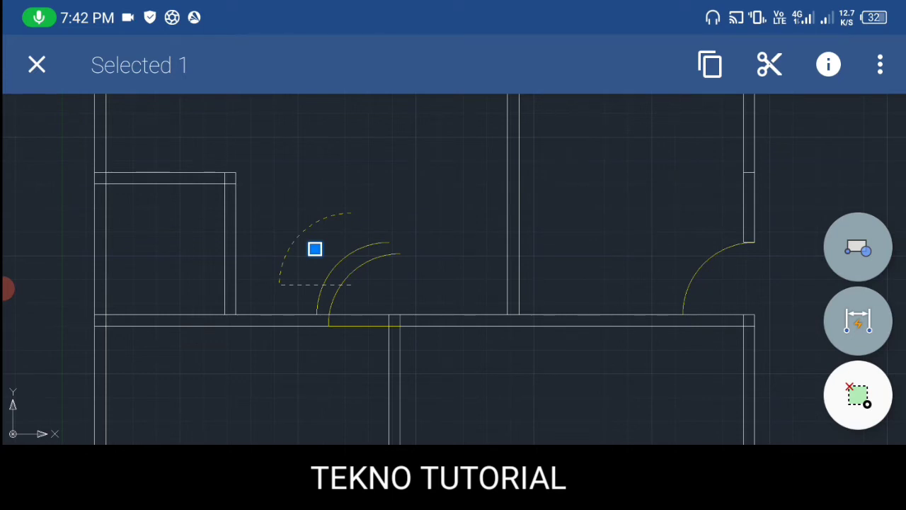
pyautogui.click(889, 72)
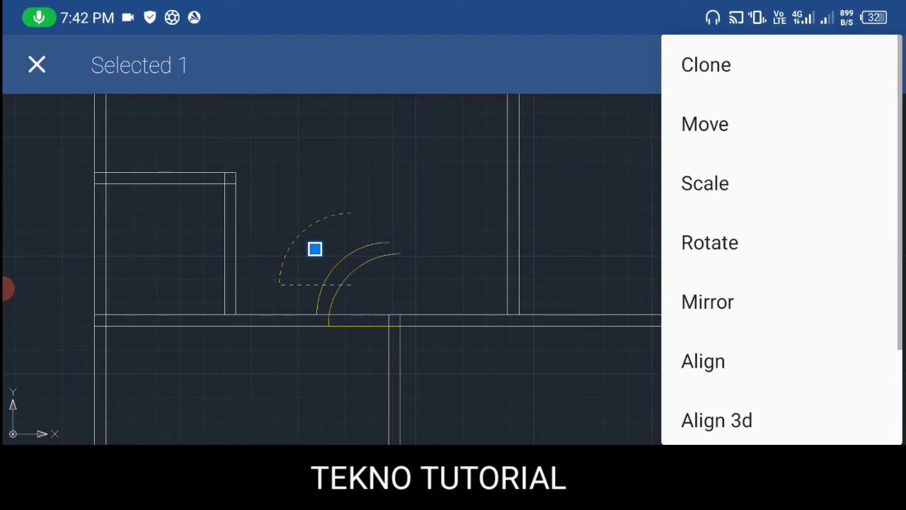
pyautogui.click(758, 241)
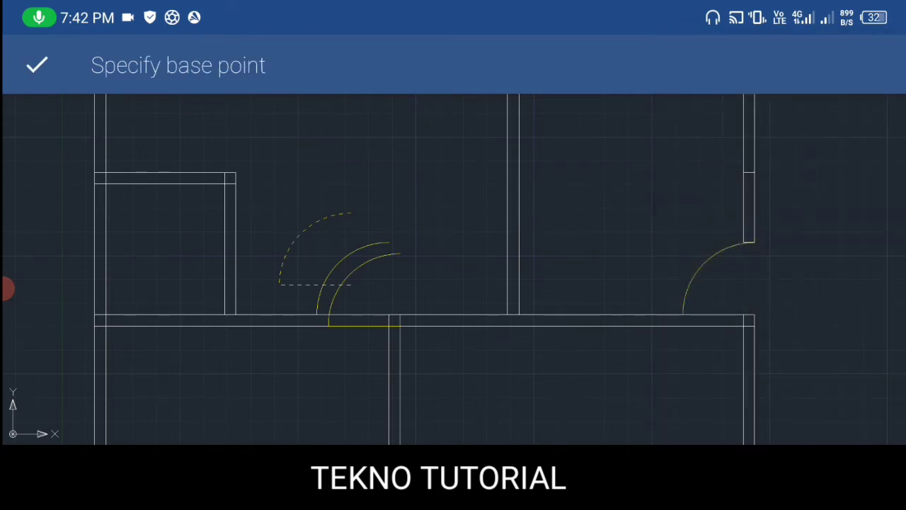
pyautogui.click(351, 292)
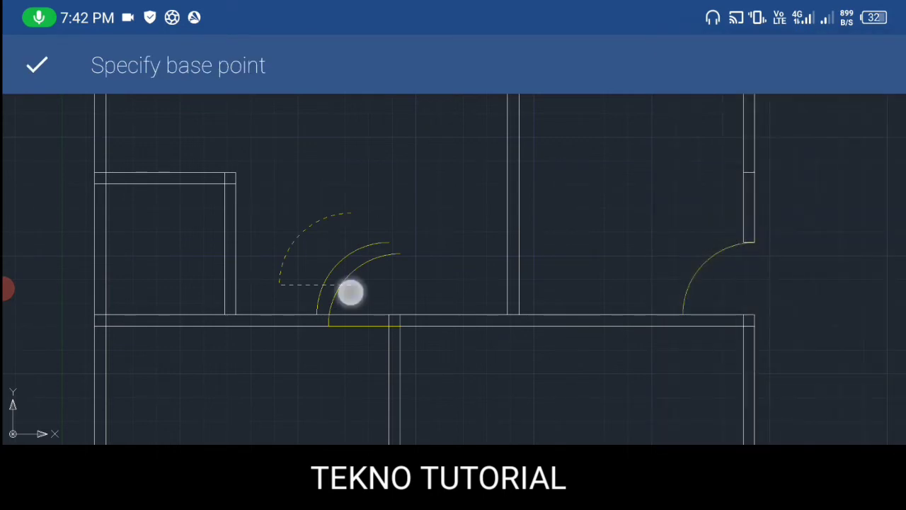
pyautogui.click(366, 159)
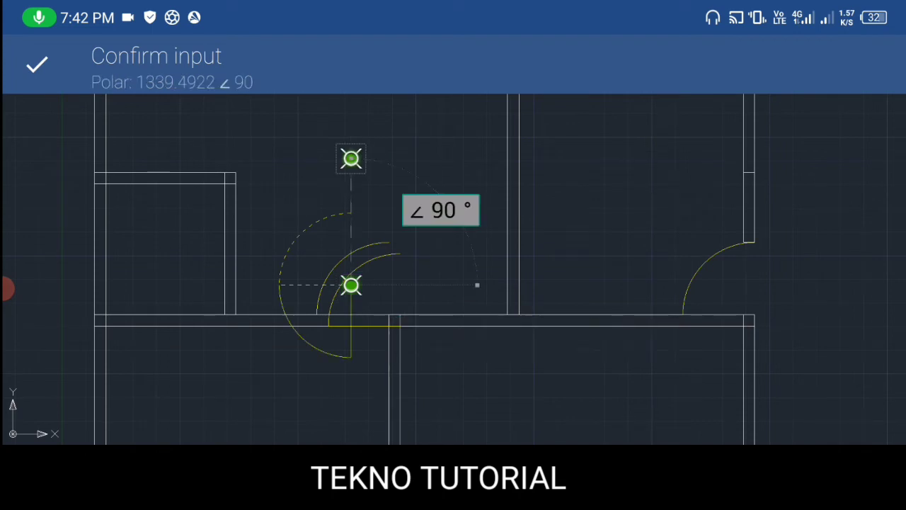
pyautogui.click(37, 64)
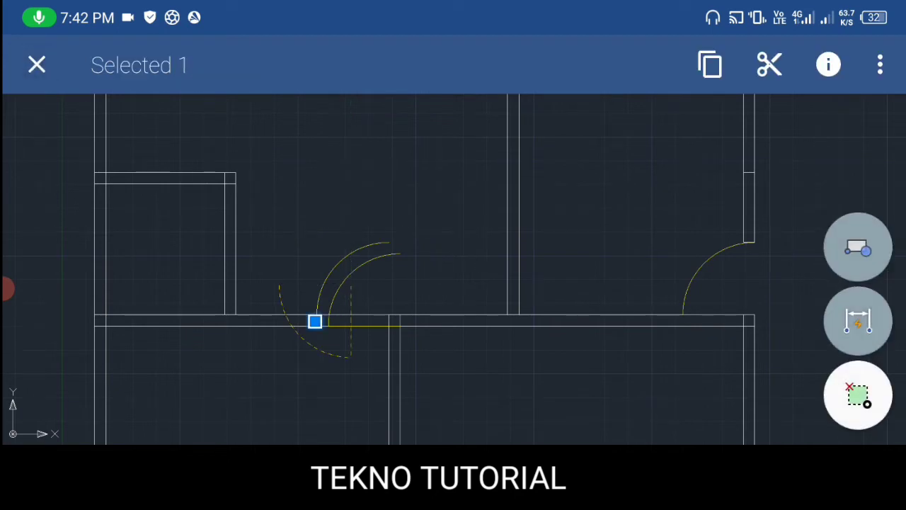
# Move the rotated arc so its end snaps to the upper-left room's wall corner
pyautogui.click(880, 64)
pyautogui.click(704, 123)
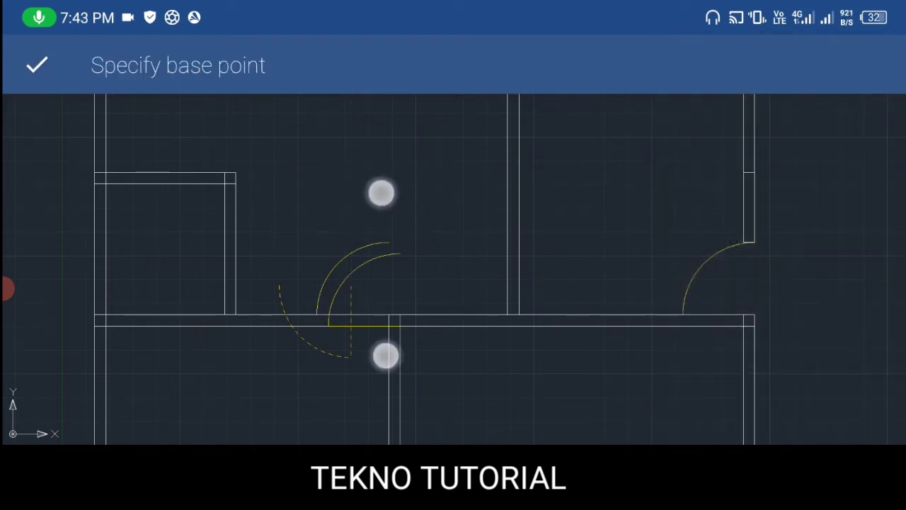
pyautogui.scroll(2, 383, 274)
pyautogui.scroll(1, 403, 287)
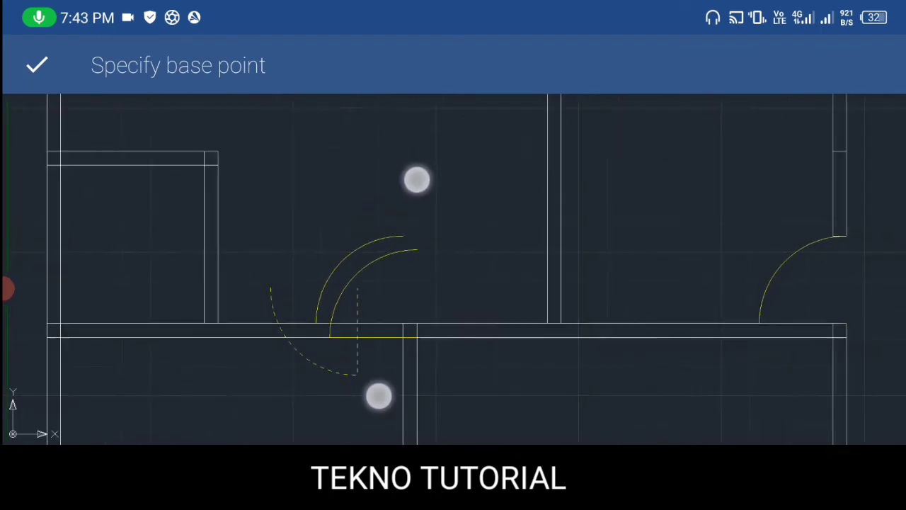
pyautogui.click(364, 286)
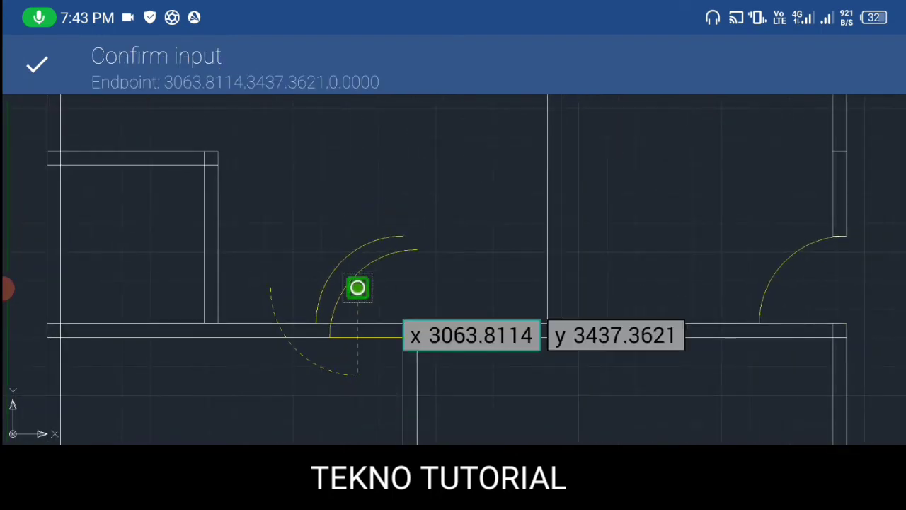
pyautogui.scroll(1, 238, 207)
pyautogui.scroll(1, 231, 204)
pyautogui.scroll(2, 257, 223)
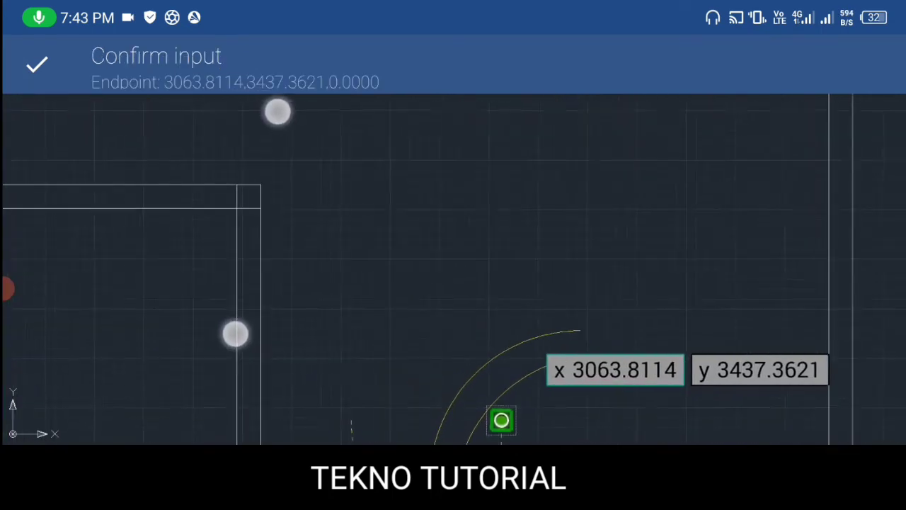
pyautogui.scroll(1, 256, 223)
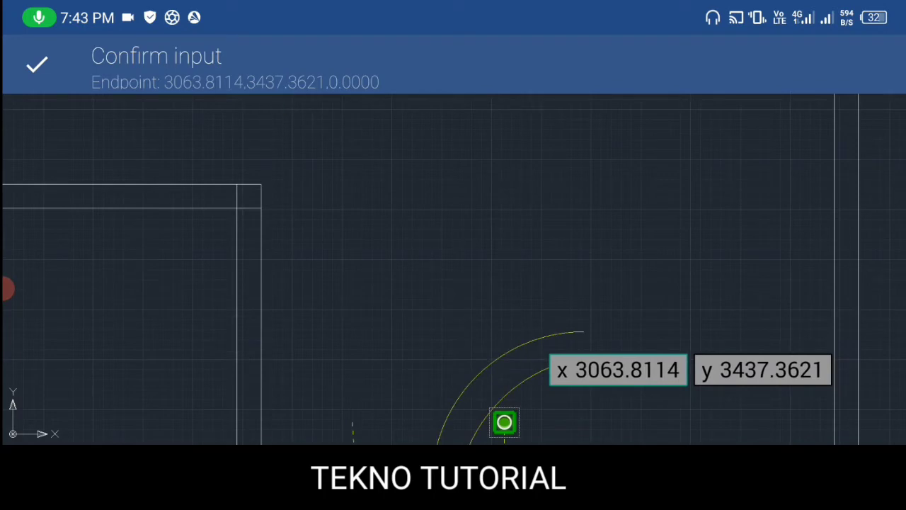
pyautogui.click(237, 184)
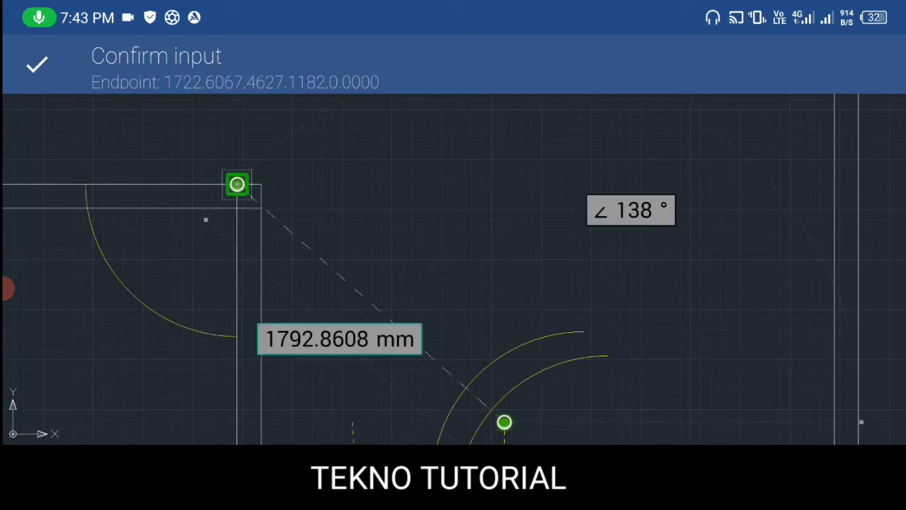
pyautogui.click(70, 55)
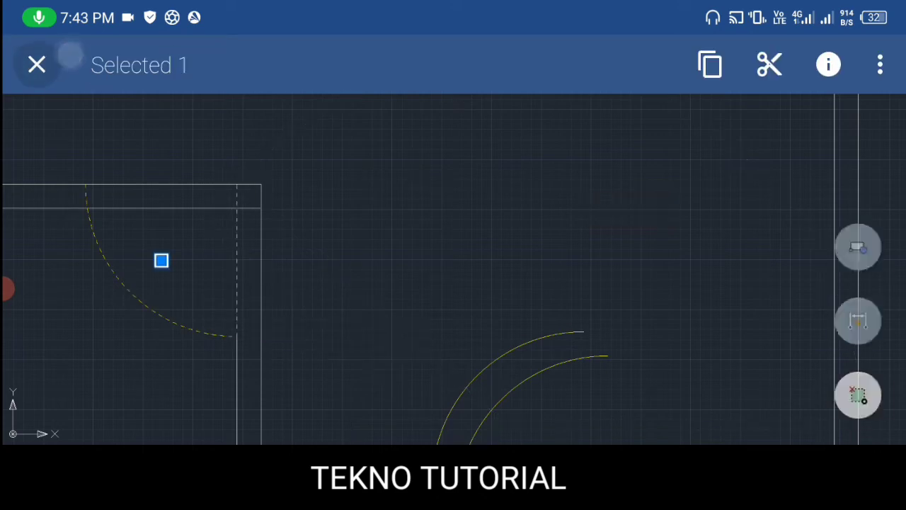
pyautogui.click(29, 59)
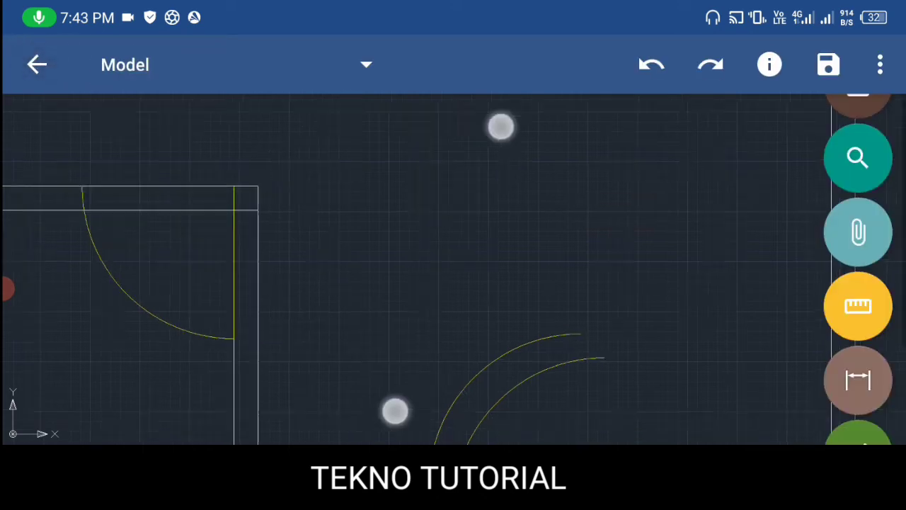
pyautogui.scroll(-3, 448, 267)
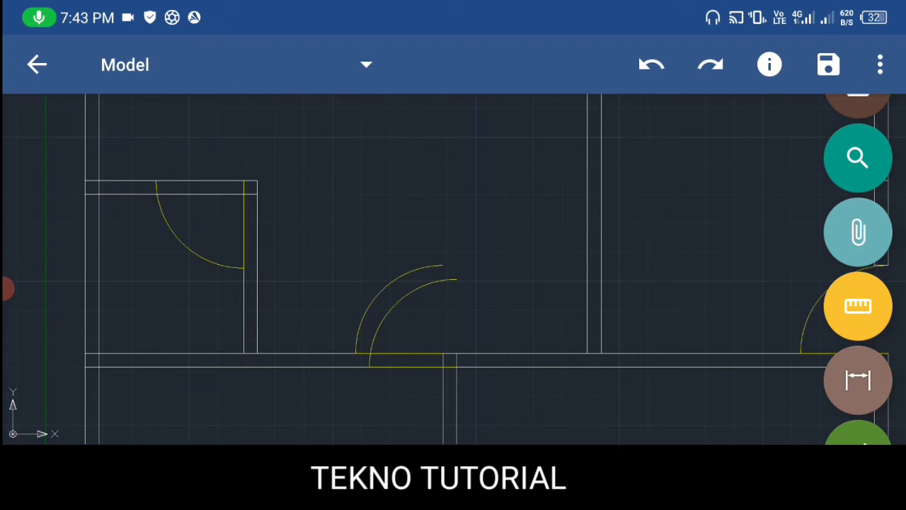
# Rotate the middle door arc -90° about the wall end so it points straight down
pyautogui.click(387, 291)
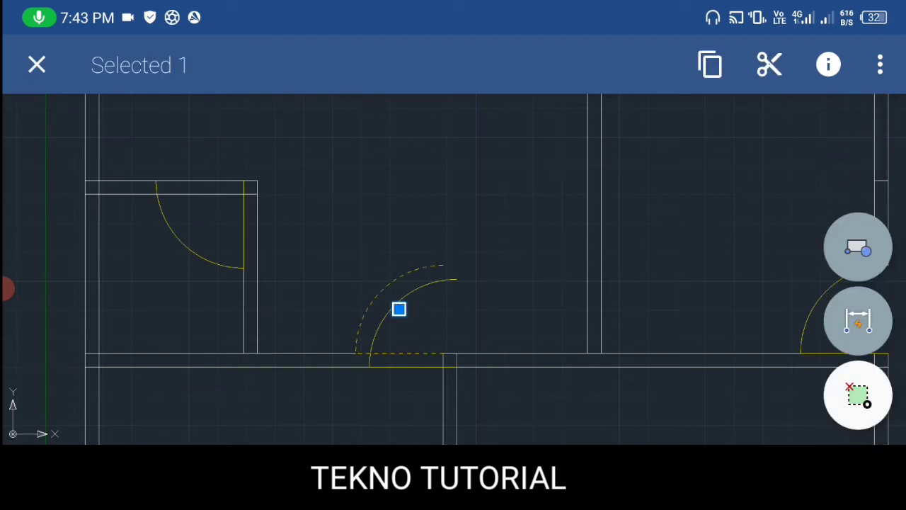
pyautogui.click(880, 65)
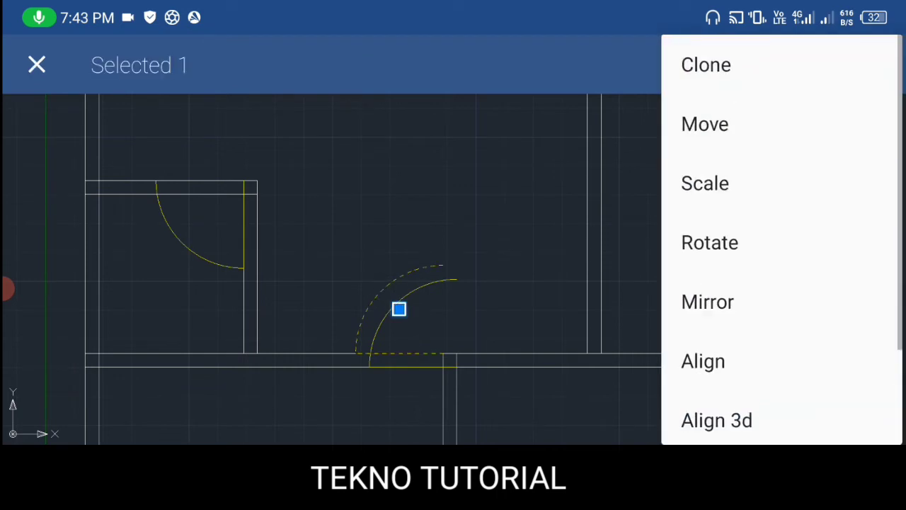
pyautogui.click(761, 235)
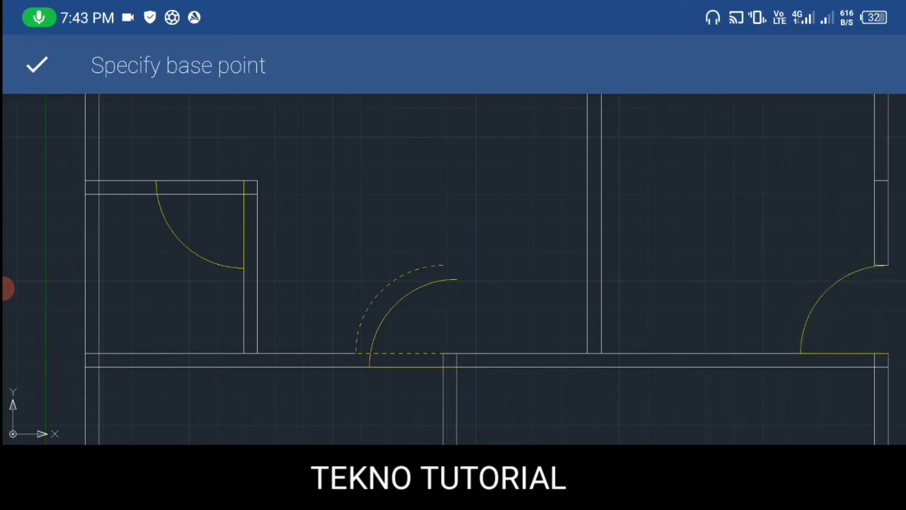
pyautogui.click(439, 351)
pyautogui.scroll(-3, 513, 264)
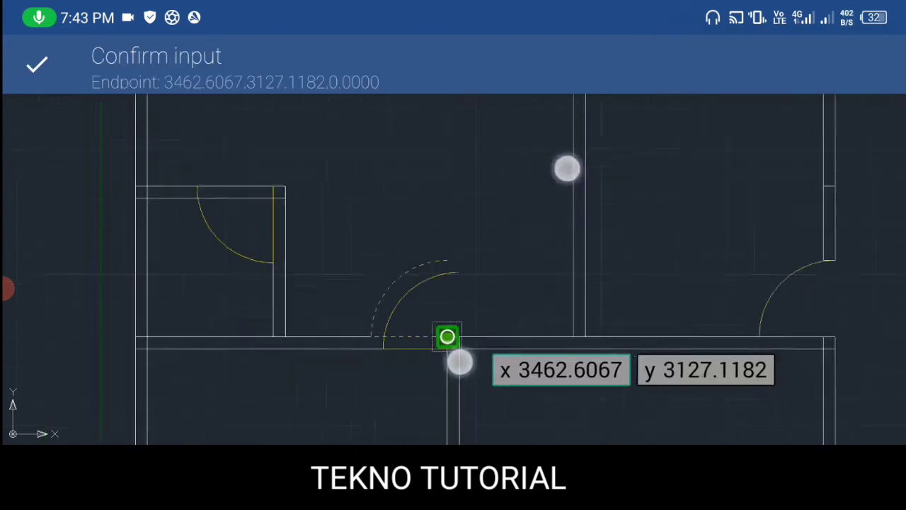
pyautogui.click(463, 399)
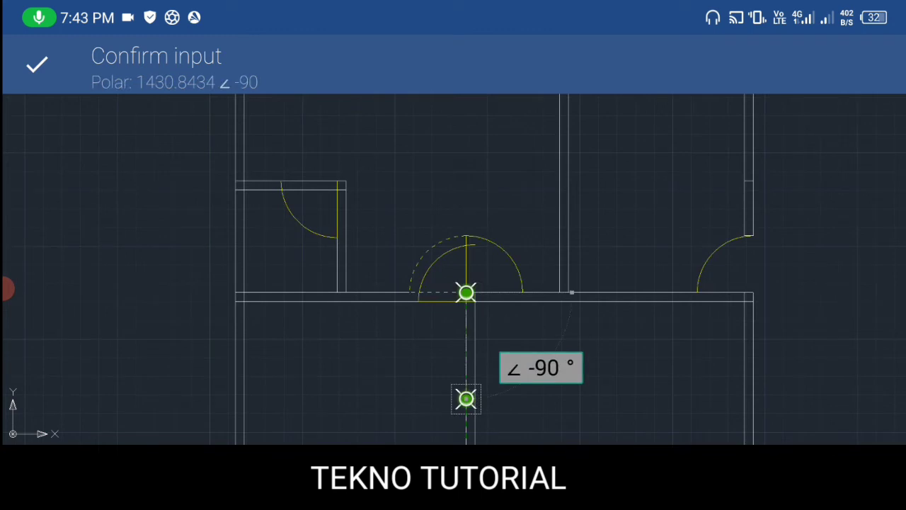
pyautogui.click(37, 64)
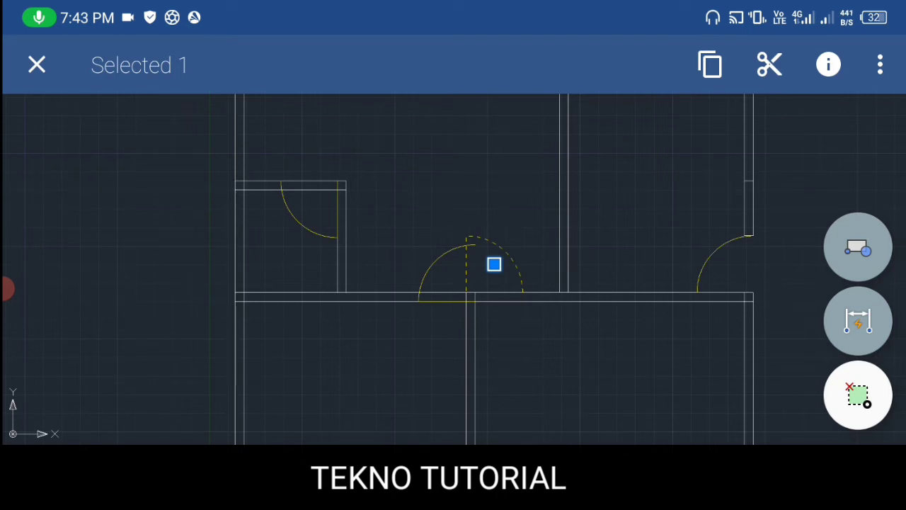
pyautogui.click(880, 65)
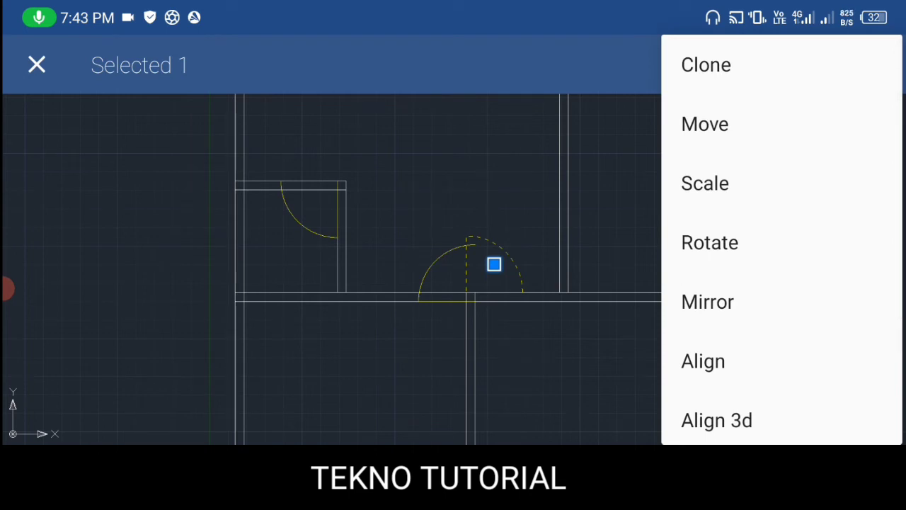
# Abandon the extra rotation, undo both rotations of the middle door arc, and reselect it
pyautogui.click(710, 242)
pyautogui.click(466, 294)
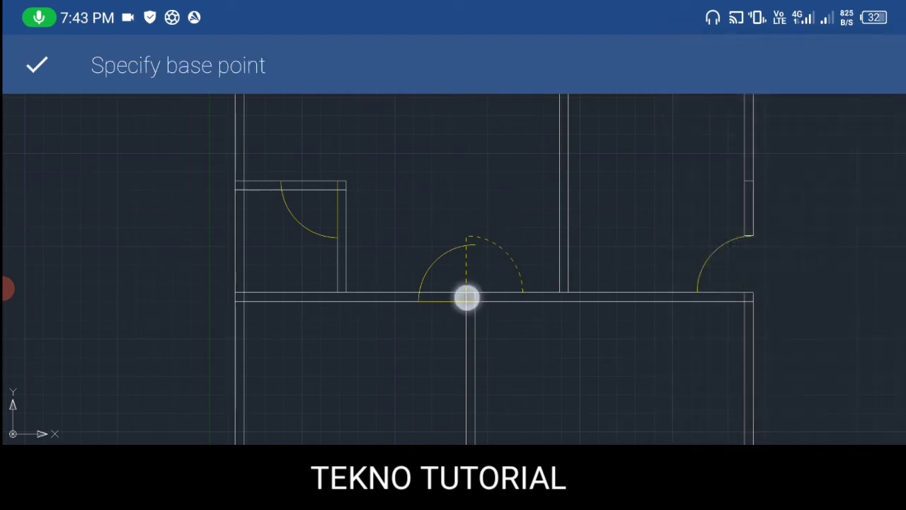
pyautogui.click(37, 64)
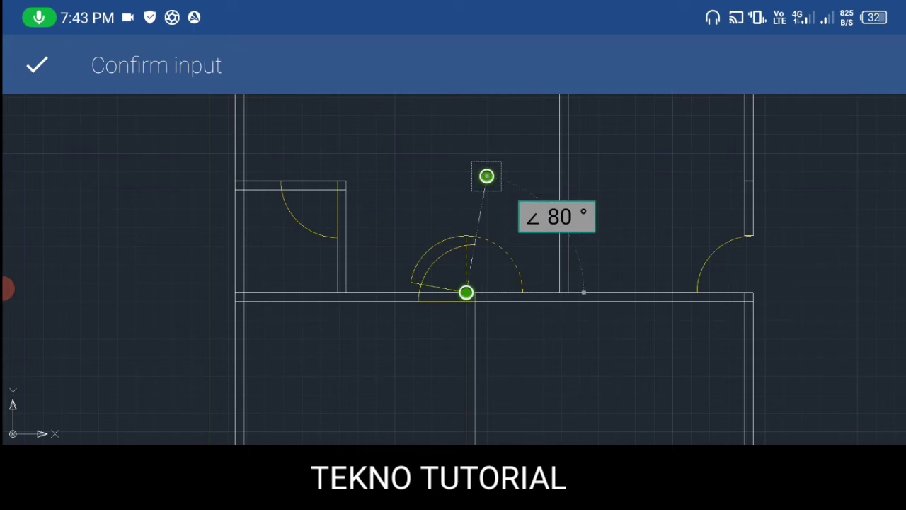
pyautogui.click(498, 378)
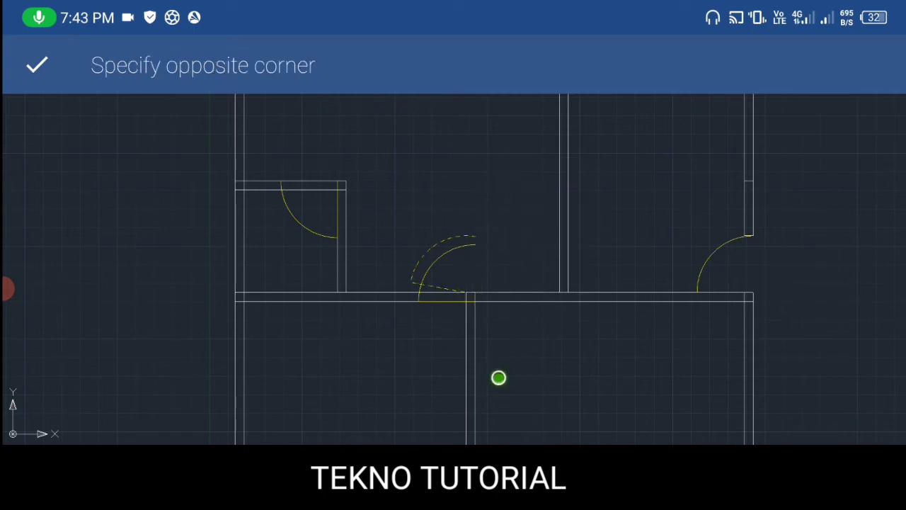
pyautogui.click(451, 387)
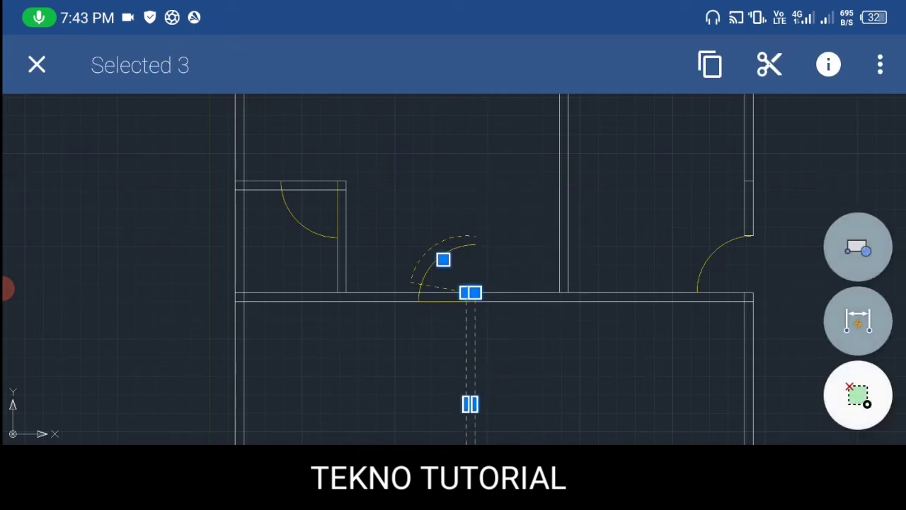
pyautogui.click(37, 64)
pyautogui.click(655, 63)
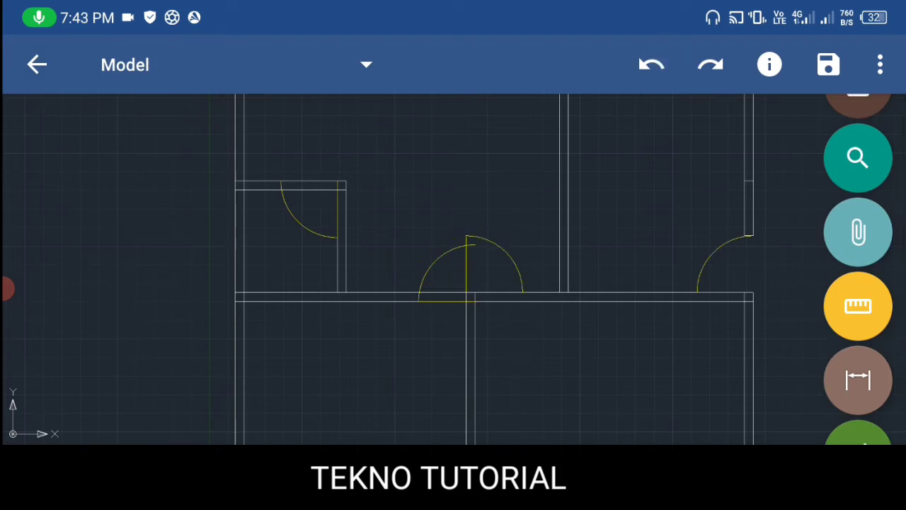
pyautogui.click(652, 64)
pyautogui.click(422, 250)
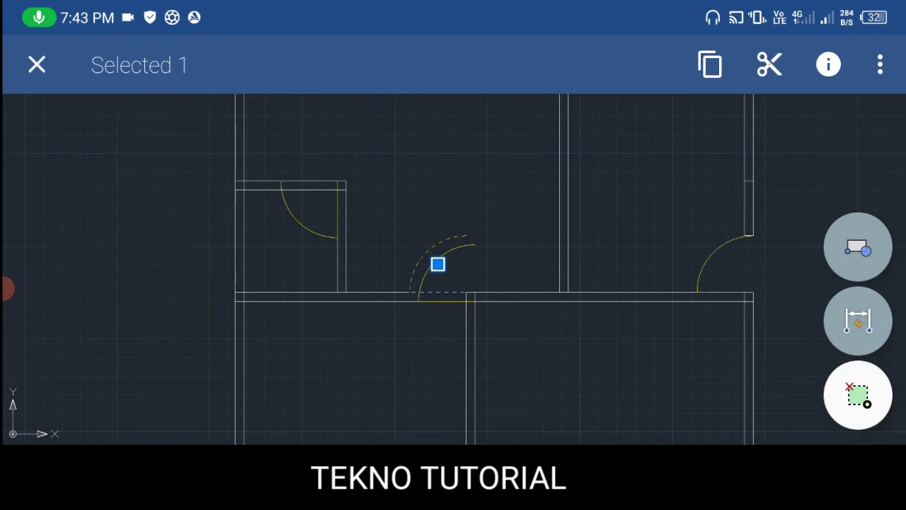
# Rotate the middle door arc -180° about the wall corner so it swings into the room below
pyautogui.click(880, 64)
pyautogui.click(795, 240)
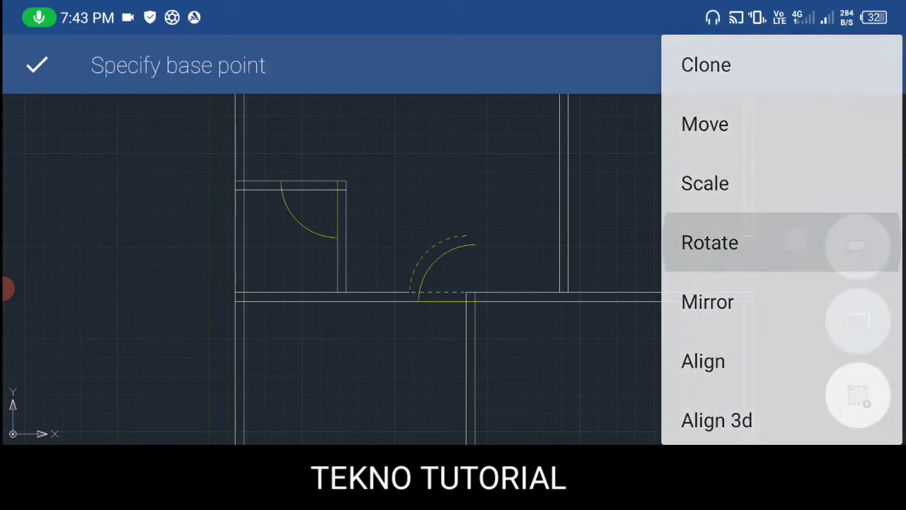
pyautogui.scroll(3, 477, 291)
pyautogui.scroll(2, 503, 277)
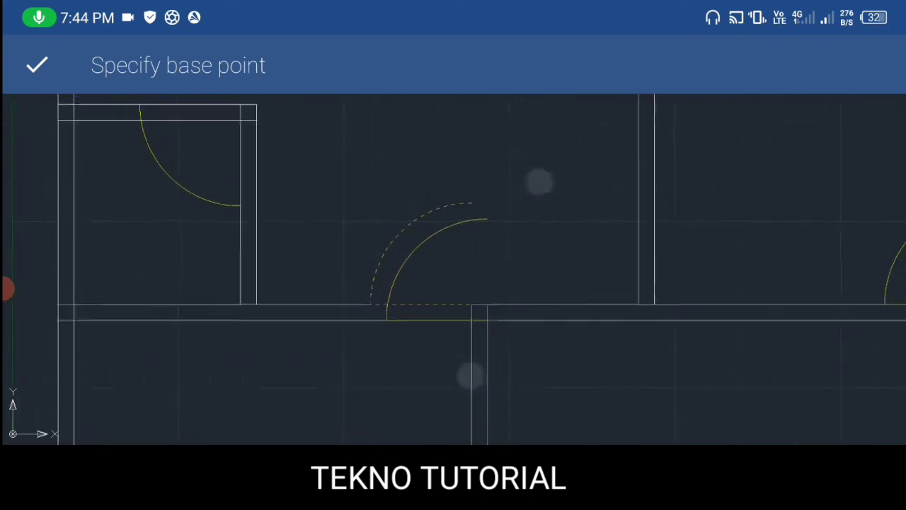
pyautogui.click(468, 303)
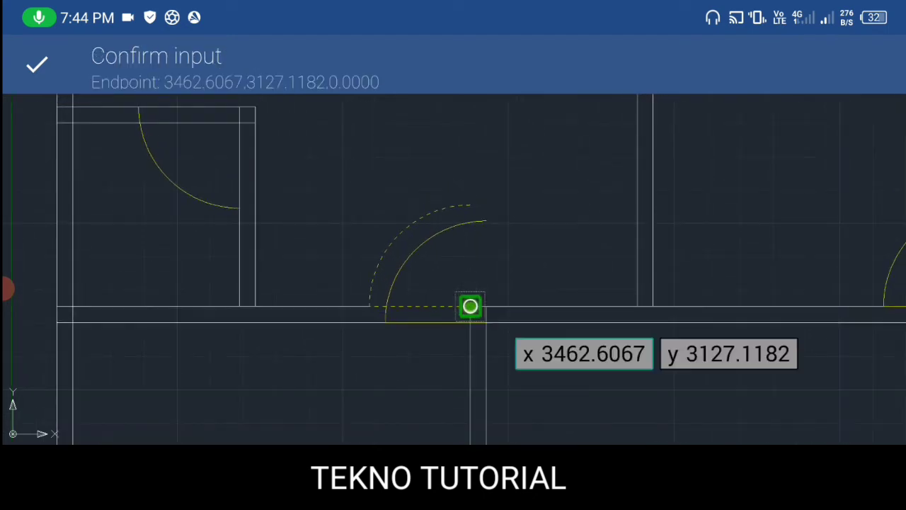
pyautogui.scroll(-3, 502, 238)
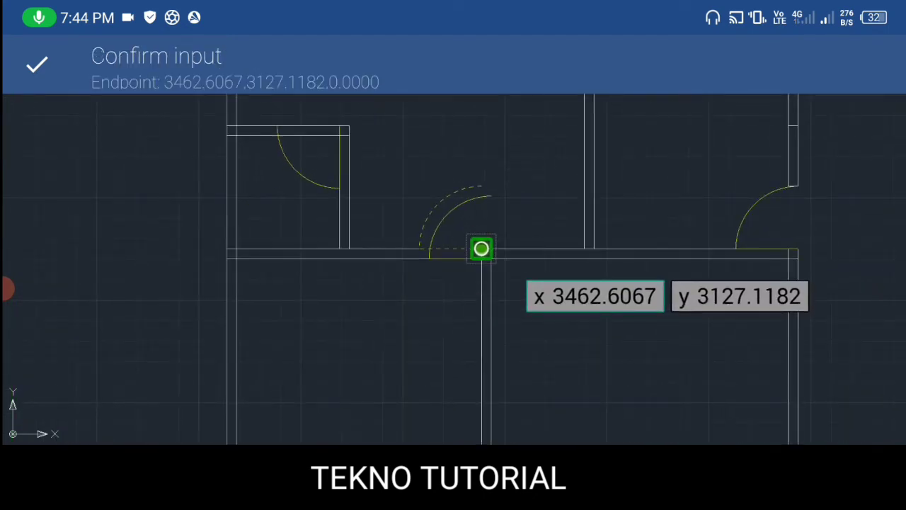
pyautogui.click(487, 412)
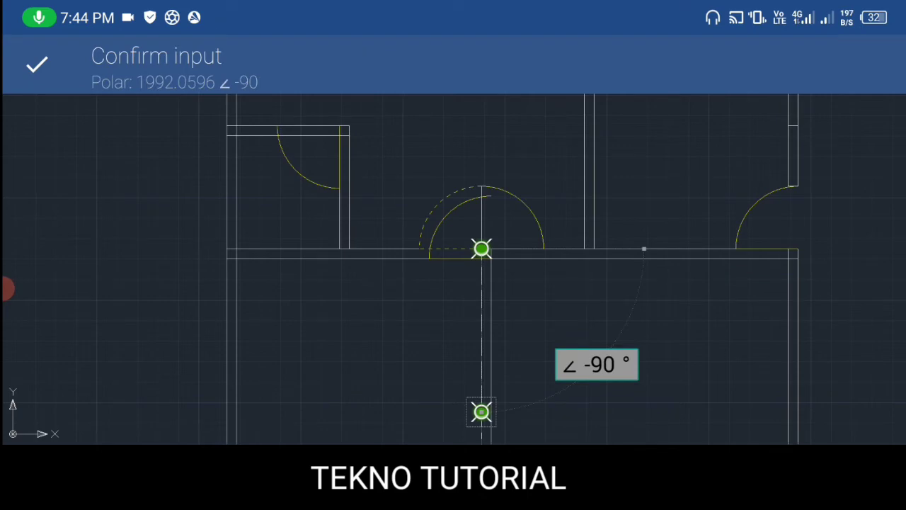
pyautogui.click(597, 365)
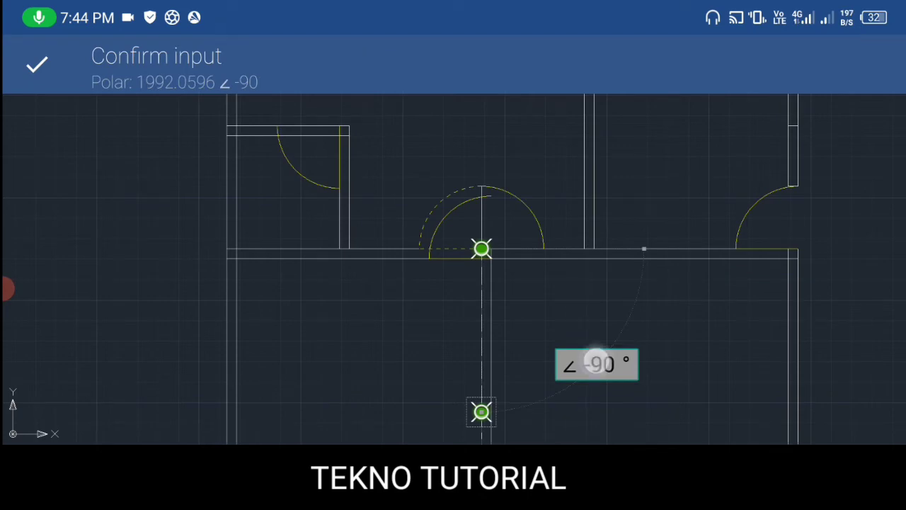
pyautogui.write('-')
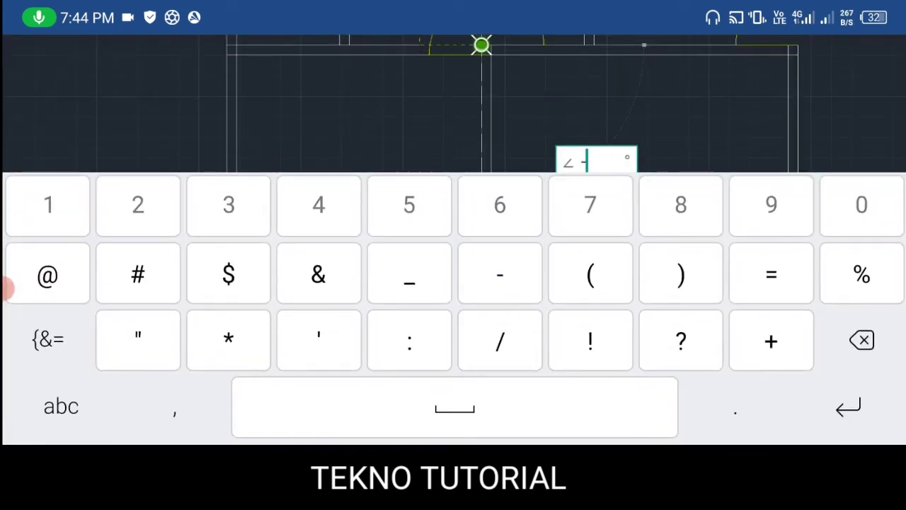
pyautogui.write('180')
pyautogui.press('Return')
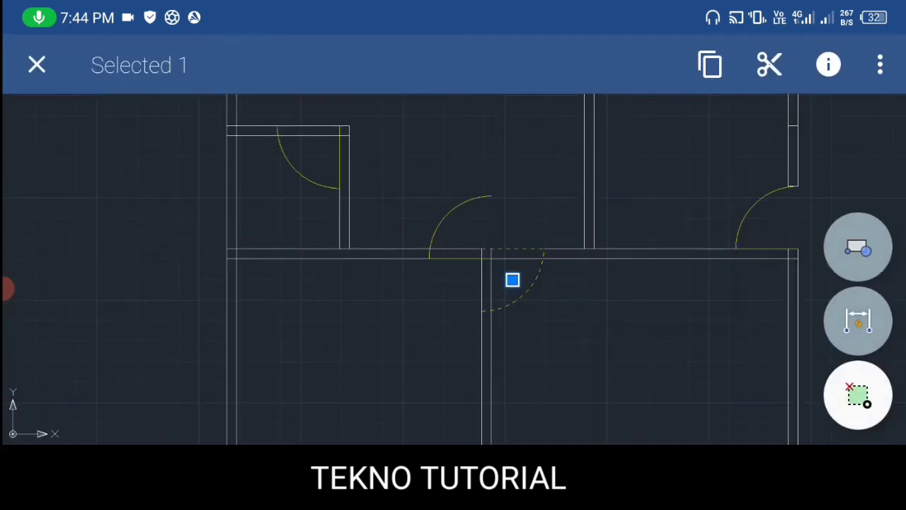
pyautogui.click(37, 65)
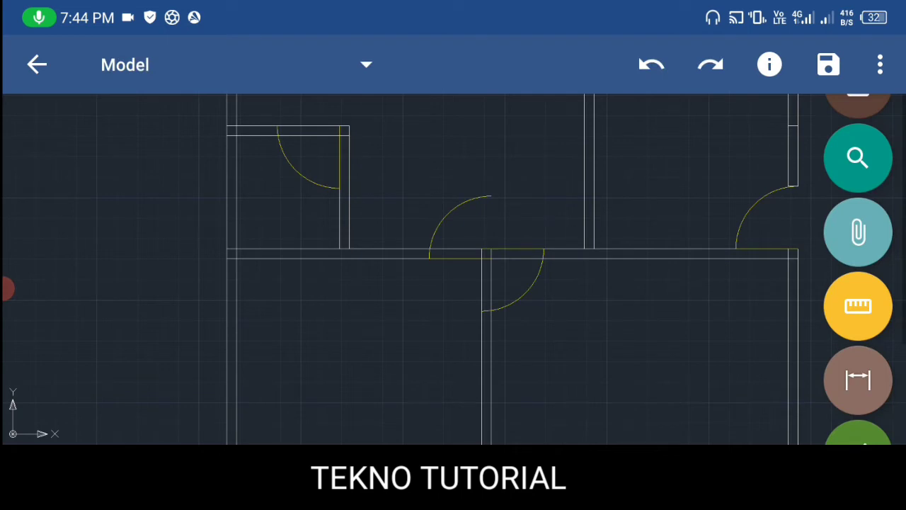
pyautogui.click(513, 304)
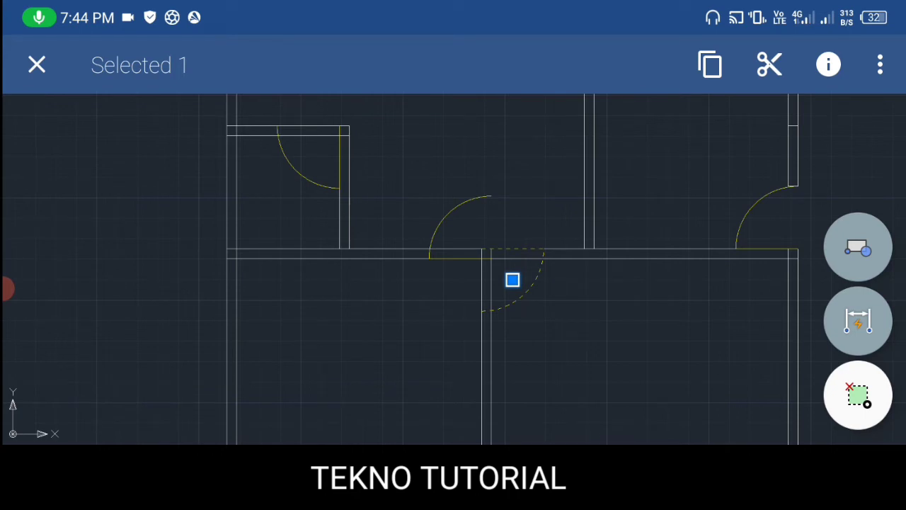
# Rotate the upper middle door arc -90° about the wall corner
pyautogui.click(28, 69)
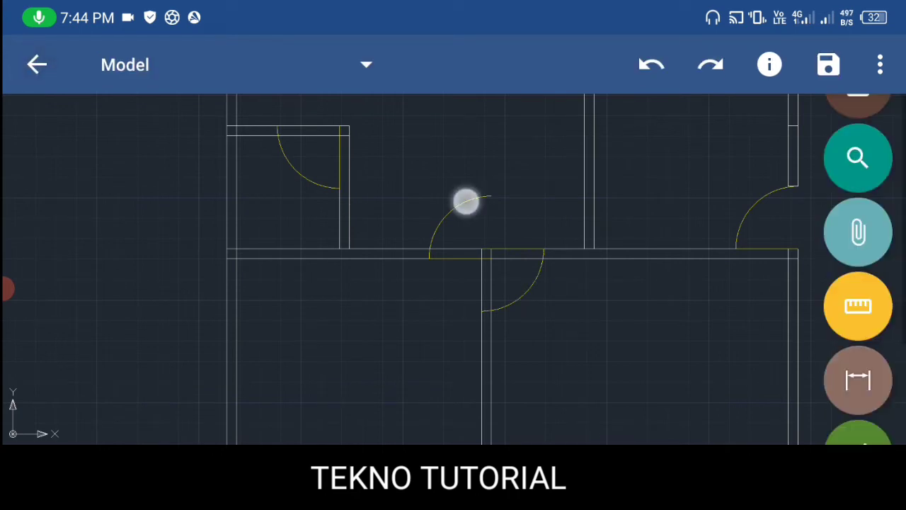
pyautogui.click(466, 201)
pyautogui.click(878, 63)
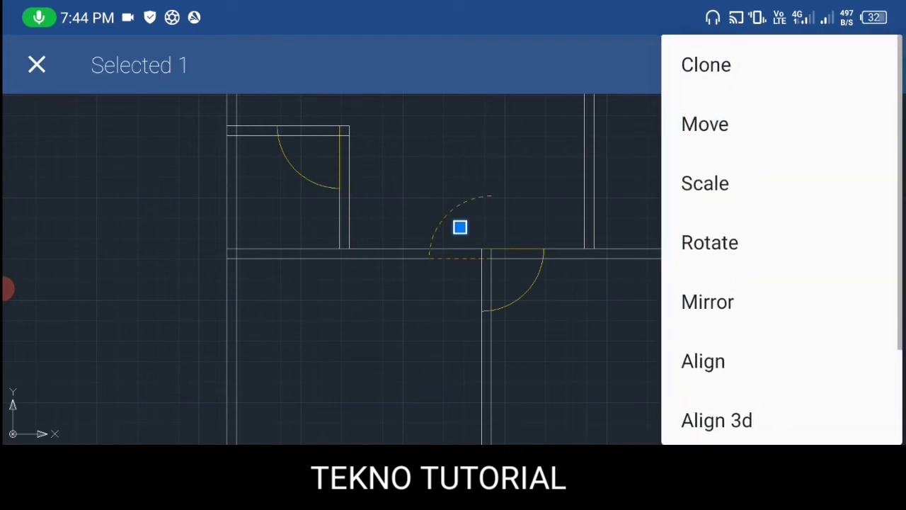
pyautogui.click(749, 242)
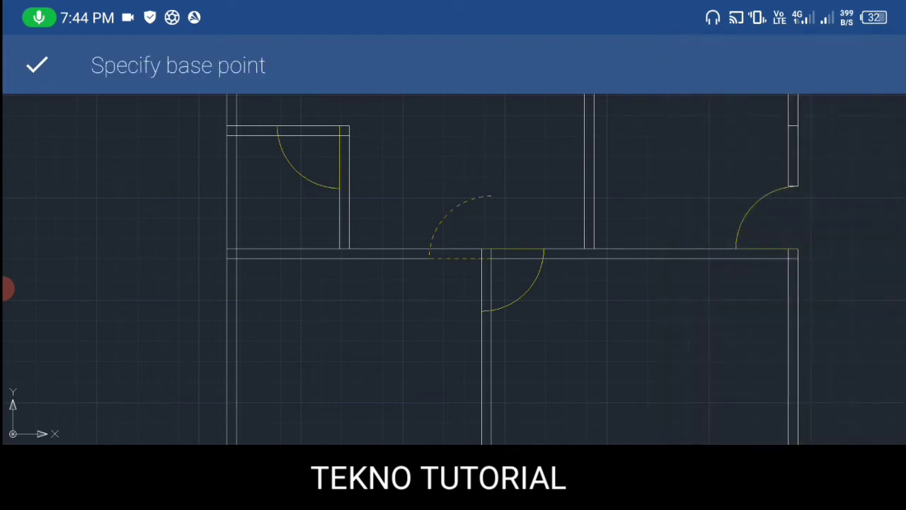
pyautogui.scroll(2, 522, 283)
pyautogui.click(497, 247)
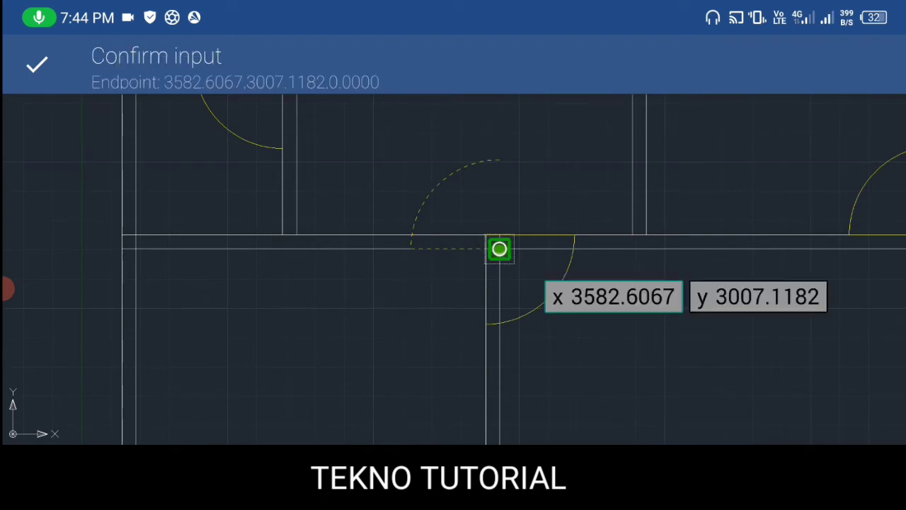
pyautogui.click(509, 382)
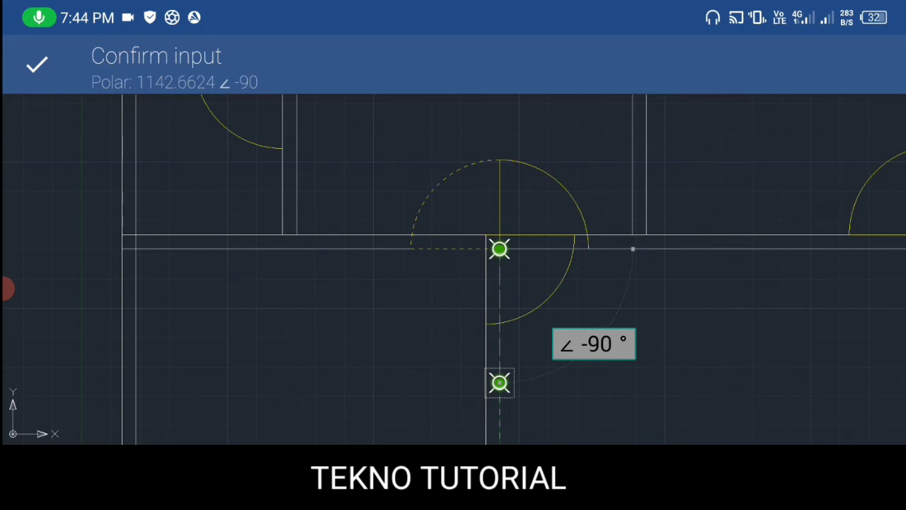
pyautogui.click(37, 65)
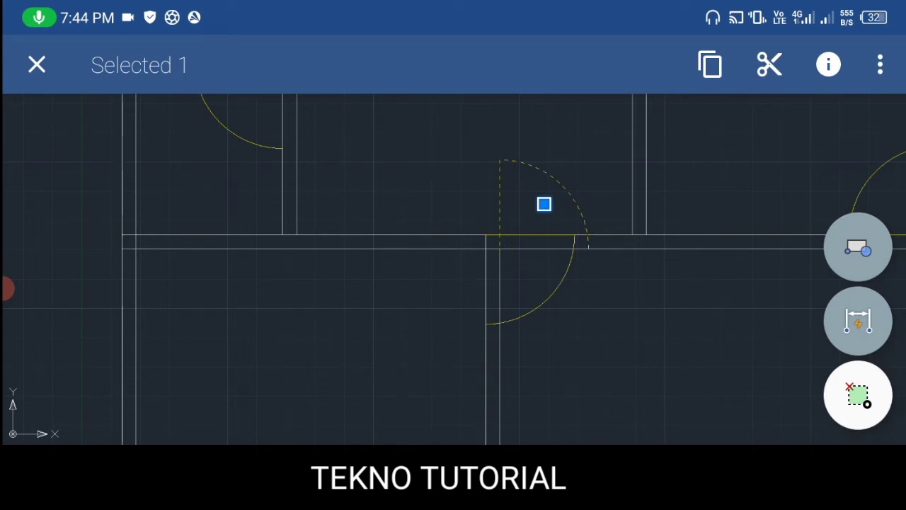
# Undo the -90° rotation and instead rotate the door arc 90° about the wall corner
pyautogui.click(36, 64)
pyautogui.click(652, 65)
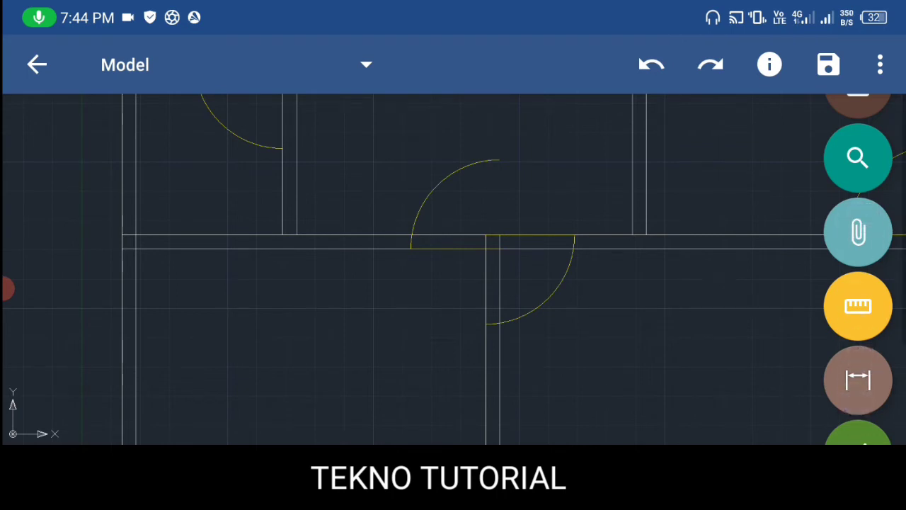
pyautogui.click(449, 180)
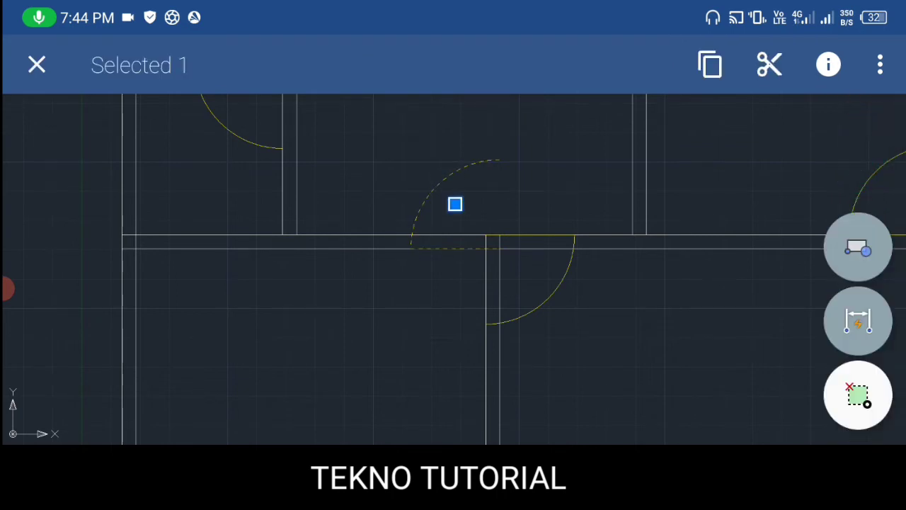
pyautogui.click(881, 65)
pyautogui.click(775, 239)
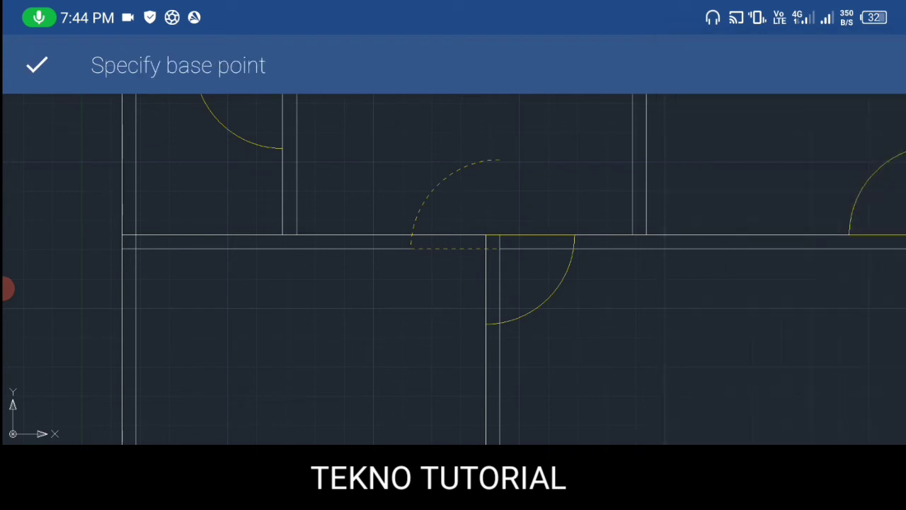
pyautogui.scroll(3, 512, 284)
pyautogui.click(514, 237)
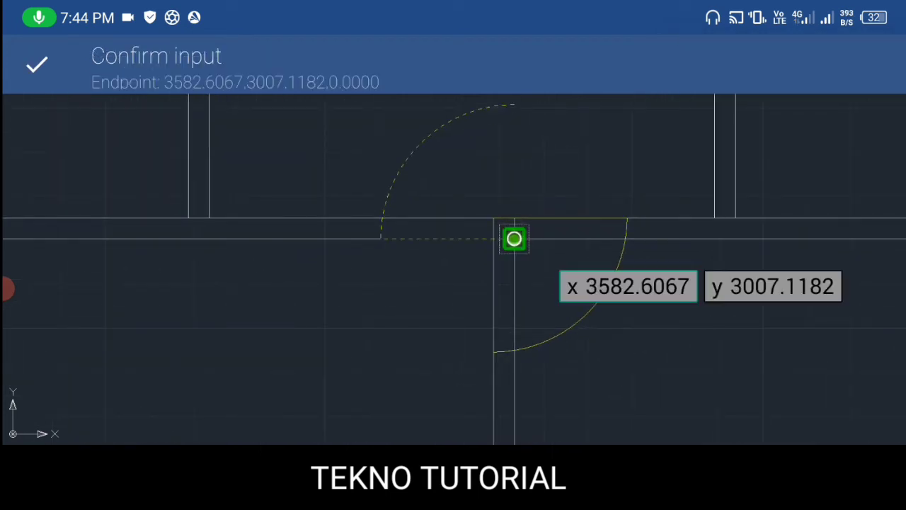
pyautogui.click(522, 368)
pyautogui.click(609, 324)
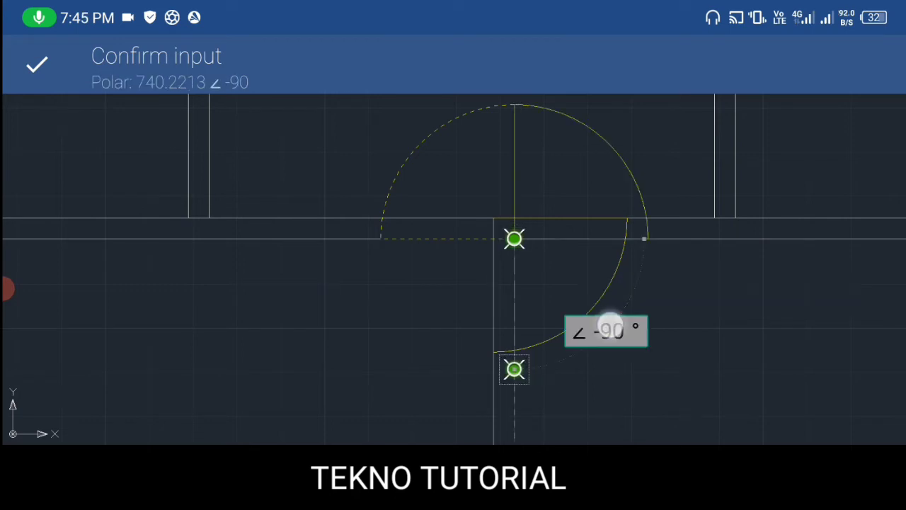
pyautogui.write('90')
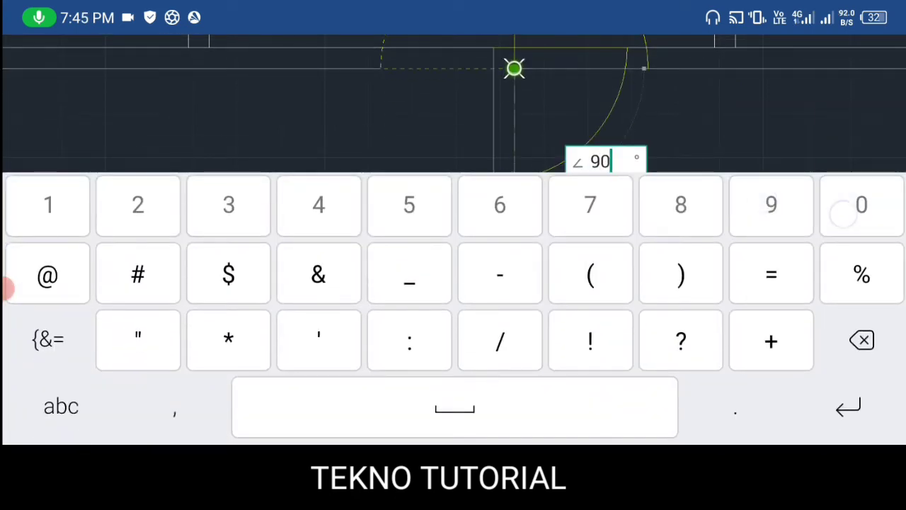
pyautogui.press('Return')
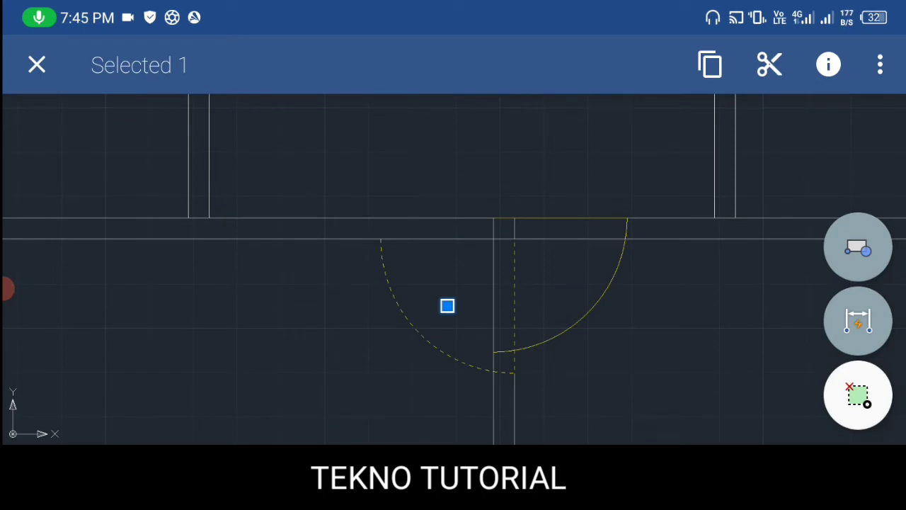
# Move the rotated door arc from its end to the wall corner so both central arcs meet
pyautogui.click(880, 64)
pyautogui.click(799, 123)
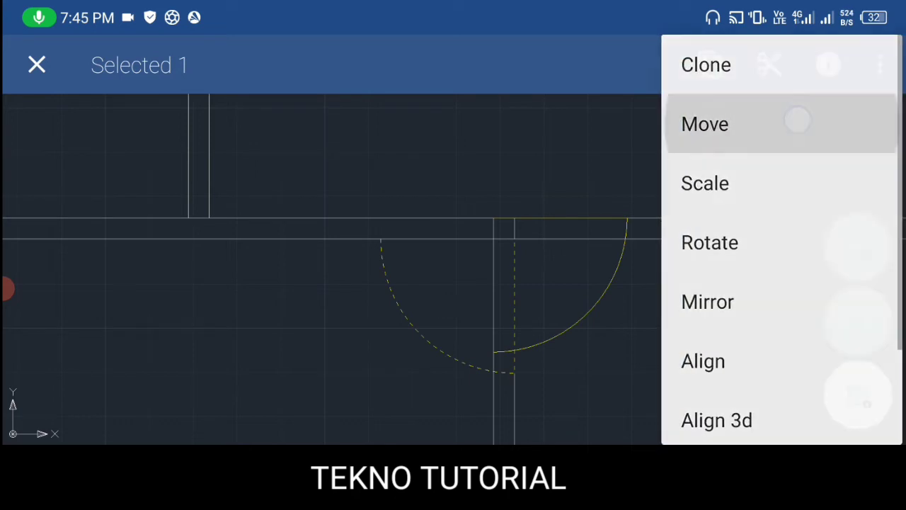
pyautogui.scroll(2, 551, 261)
pyautogui.click(532, 234)
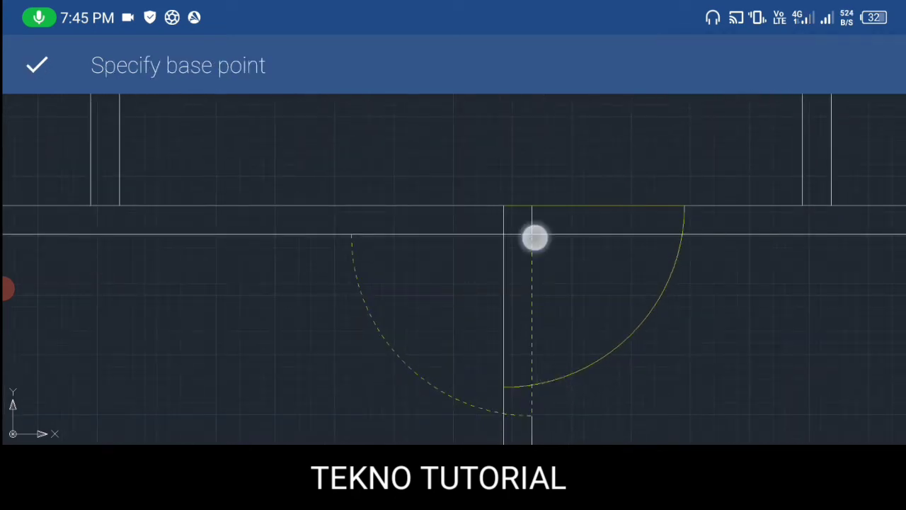
pyautogui.click(491, 201)
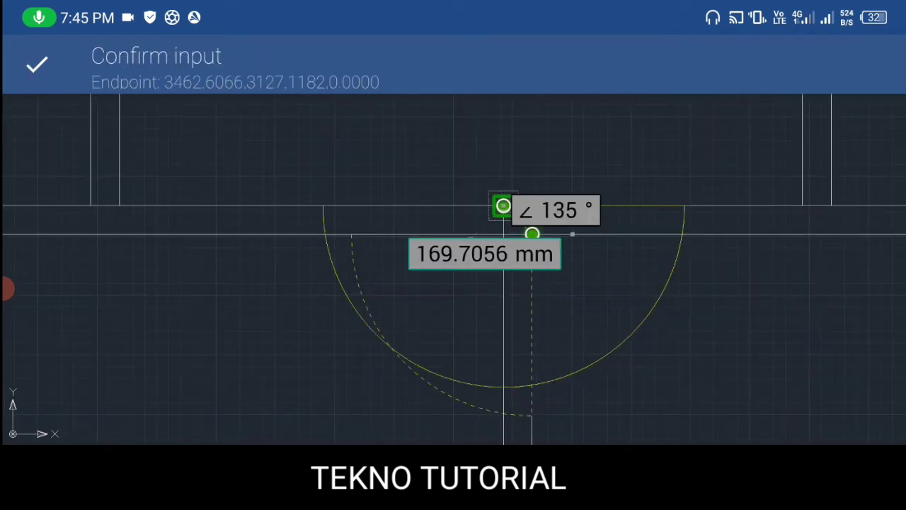
pyautogui.click(37, 64)
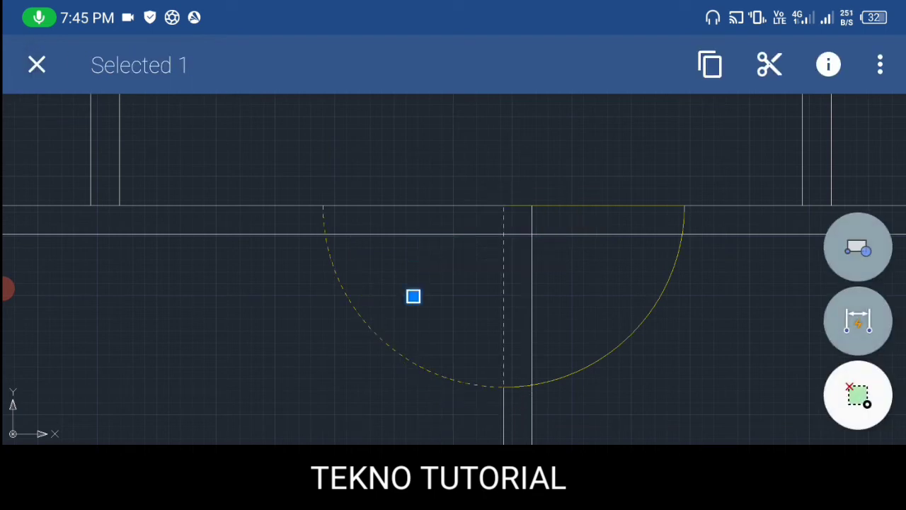
pyautogui.click(630, 339)
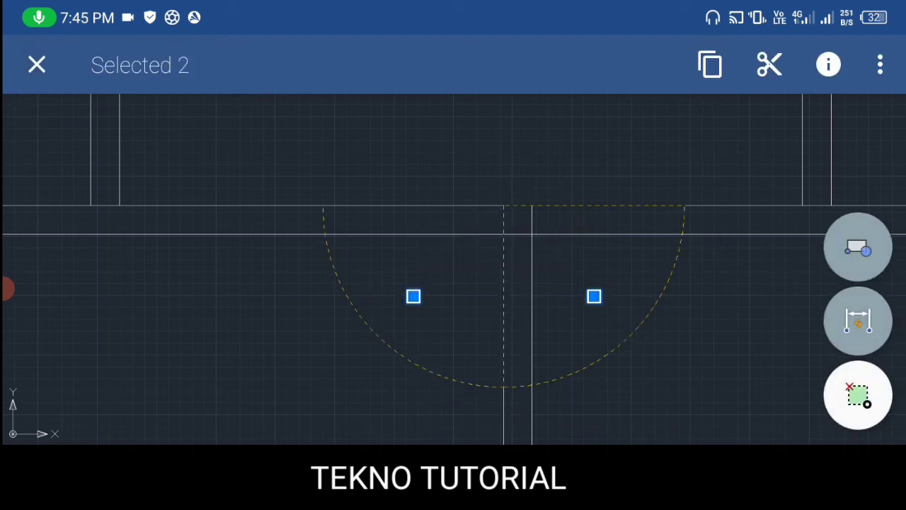
# Mirror the right-hand door arc across a vertical line through the wall corner
pyautogui.click(37, 64)
pyautogui.click(669, 314)
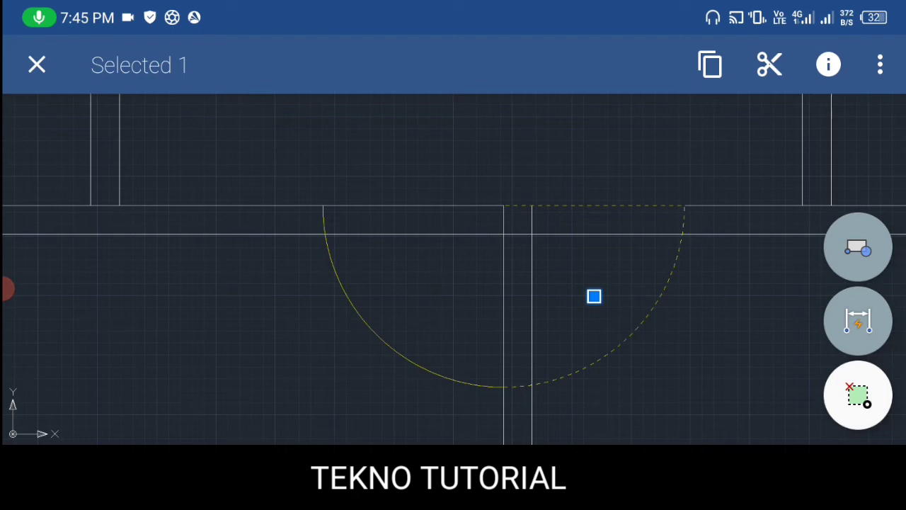
pyautogui.click(880, 65)
pyautogui.click(772, 299)
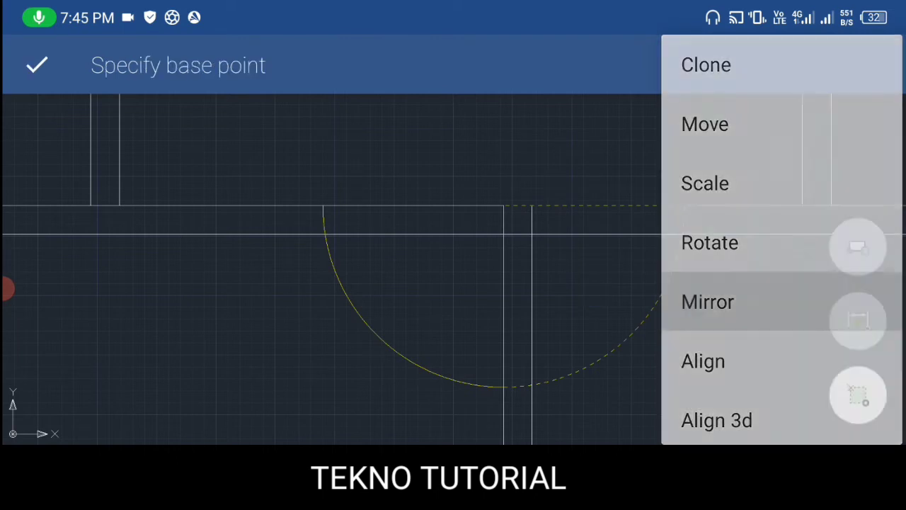
pyautogui.click(503, 205)
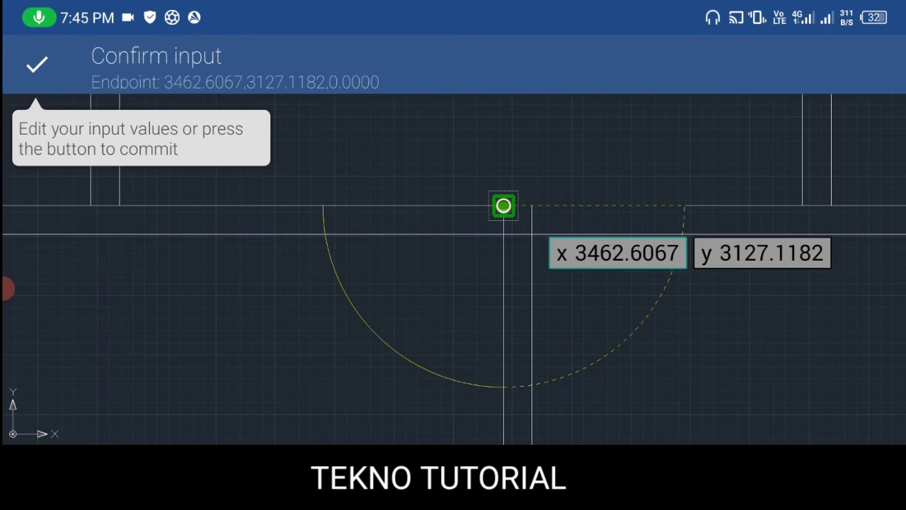
pyautogui.scroll(-3, 652, 284)
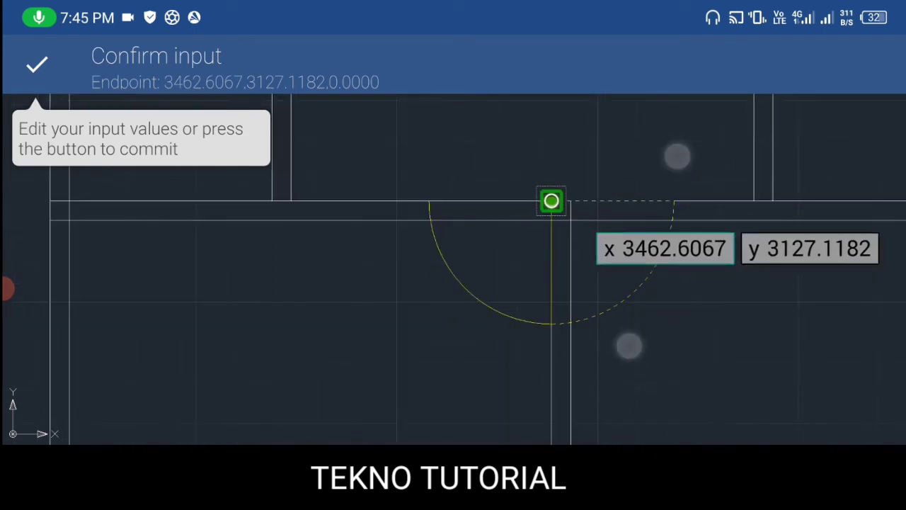
pyautogui.click(551, 396)
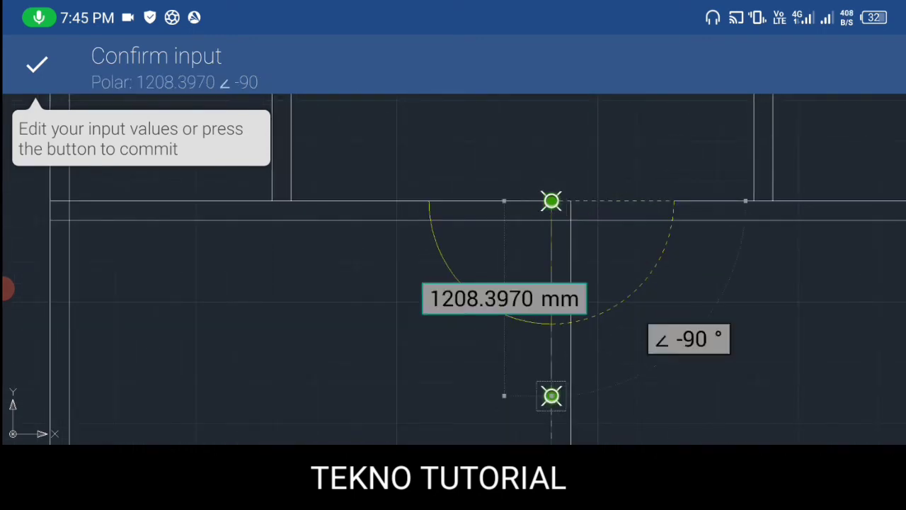
pyautogui.click(37, 64)
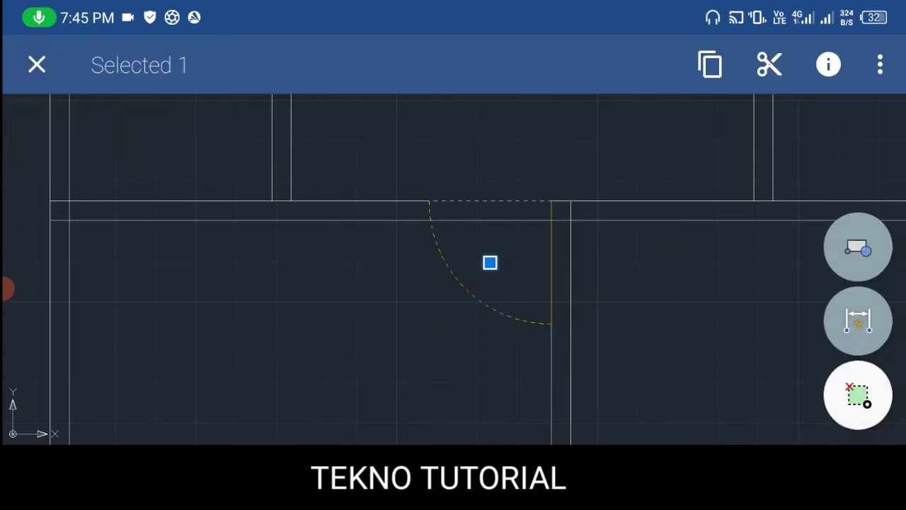
# Move the overlapping door arc copy about 1372.7 mm down-right, clear of the doorway
pyautogui.click(881, 64)
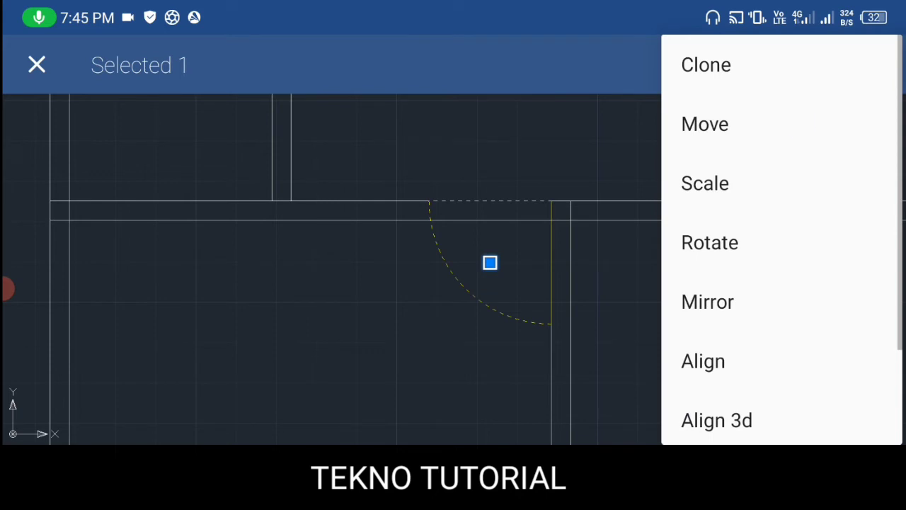
pyautogui.click(705, 124)
pyautogui.click(551, 201)
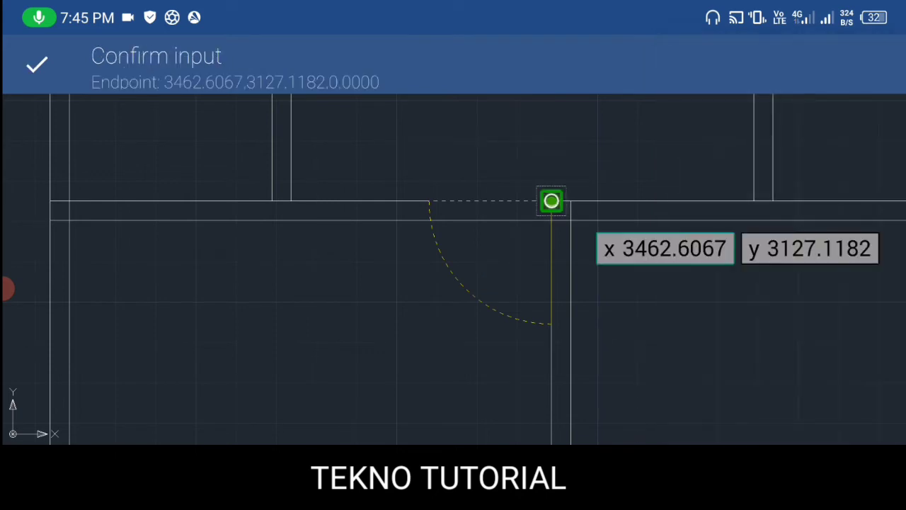
pyautogui.click(36, 65)
pyautogui.click(743, 310)
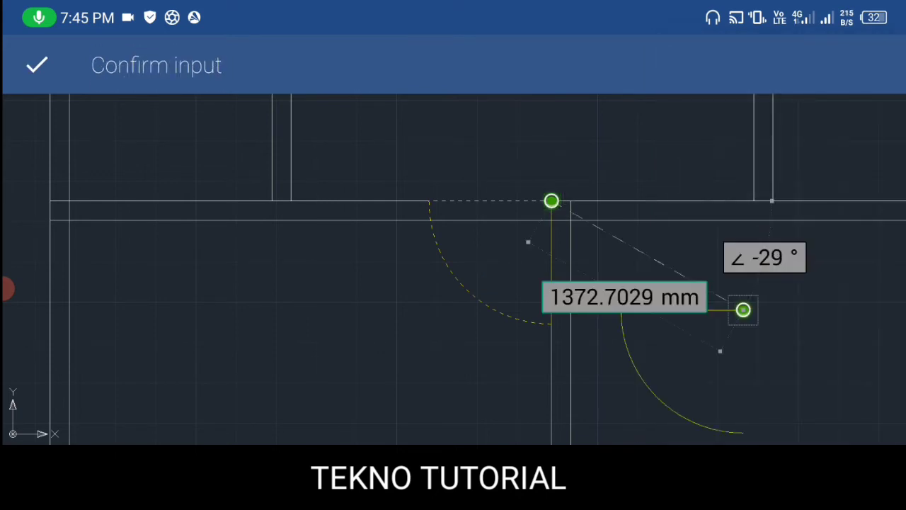
pyautogui.click(36, 64)
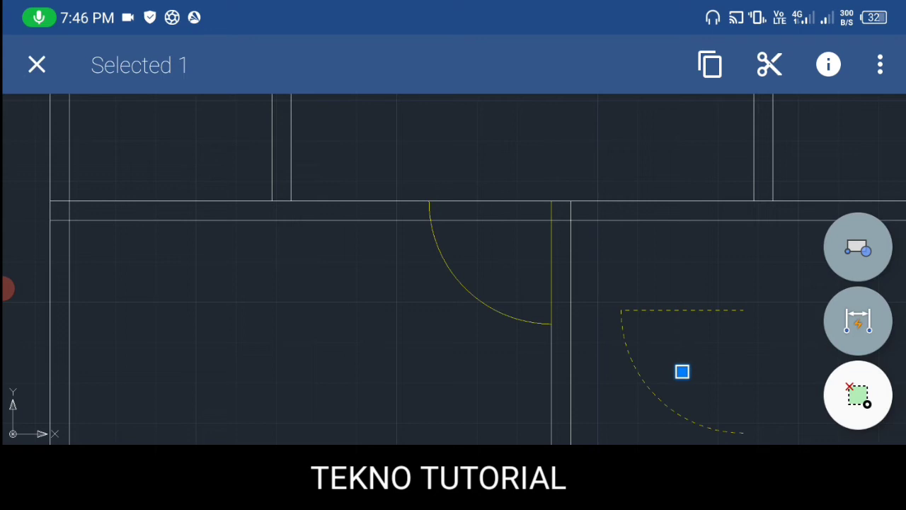
# Rotate the loose door arc by 90° around its corner endpoint
pyautogui.click(880, 64)
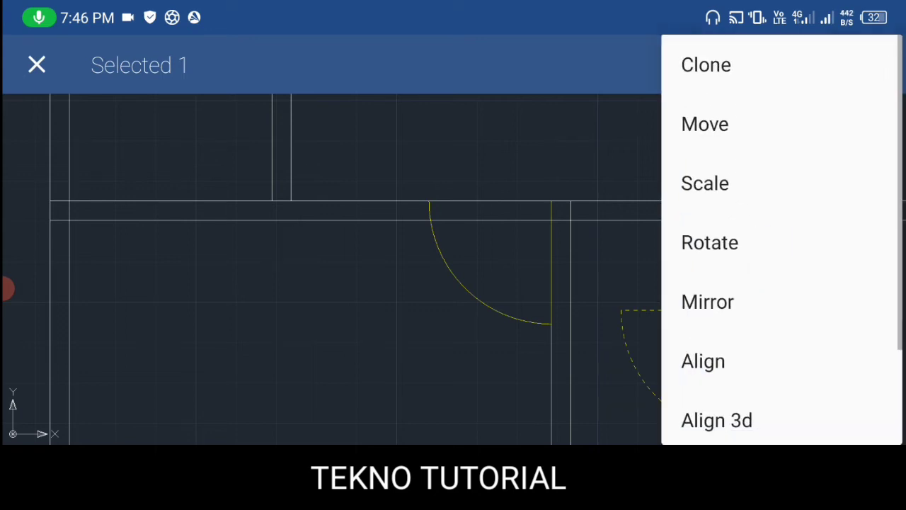
pyautogui.click(710, 242)
pyautogui.click(744, 309)
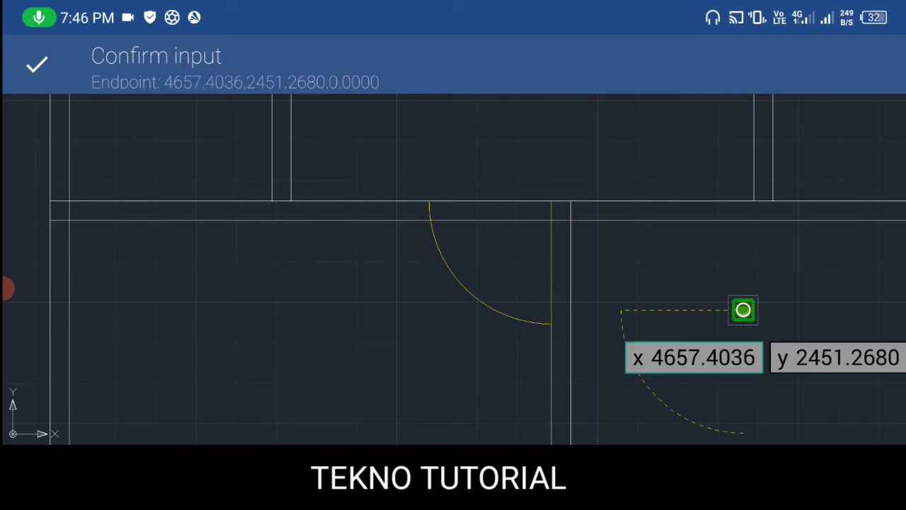
pyautogui.scroll(-2, 704, 223)
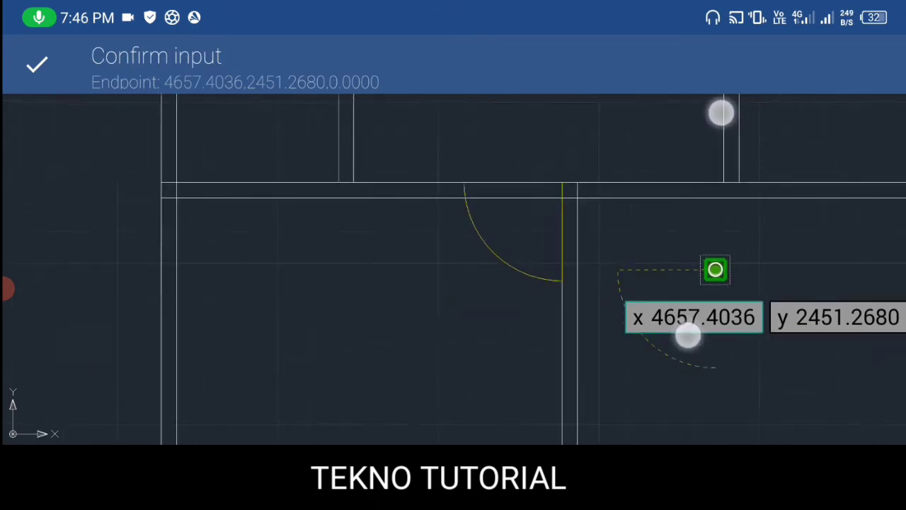
pyautogui.click(703, 359)
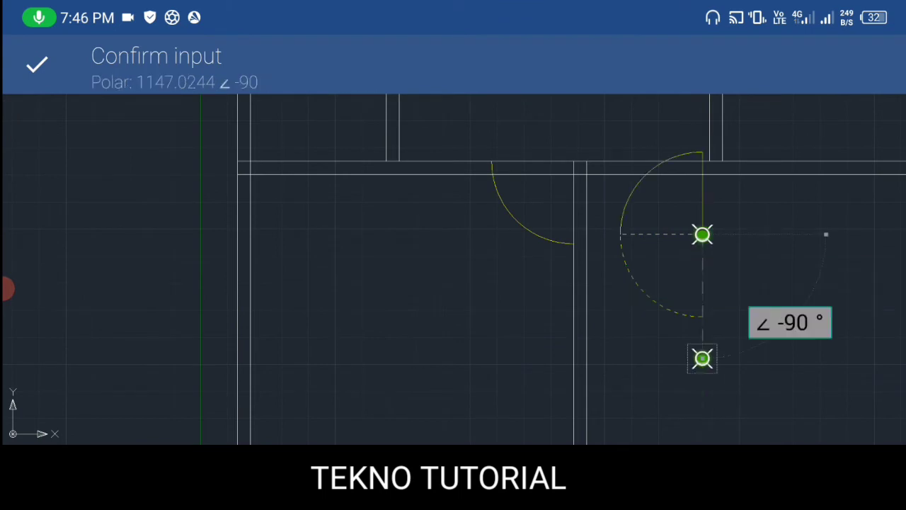
pyautogui.click(790, 323)
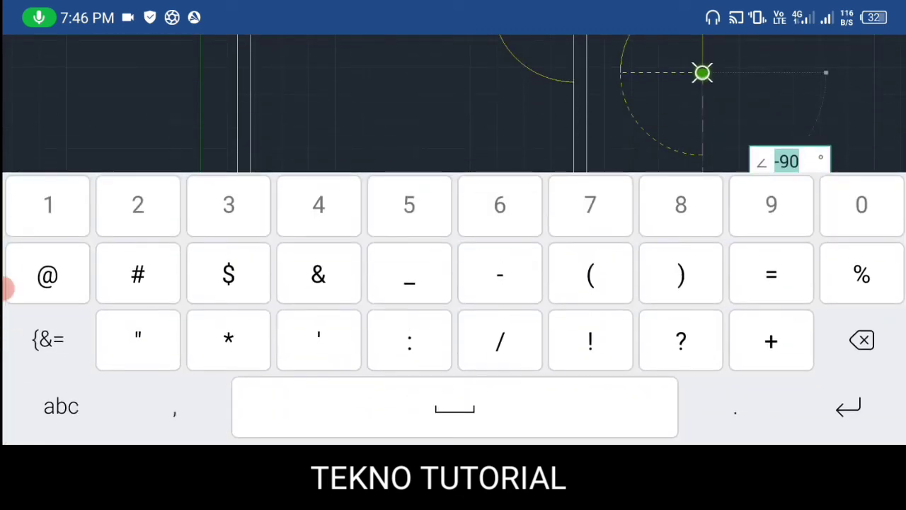
pyautogui.write('90')
pyautogui.press('Return')
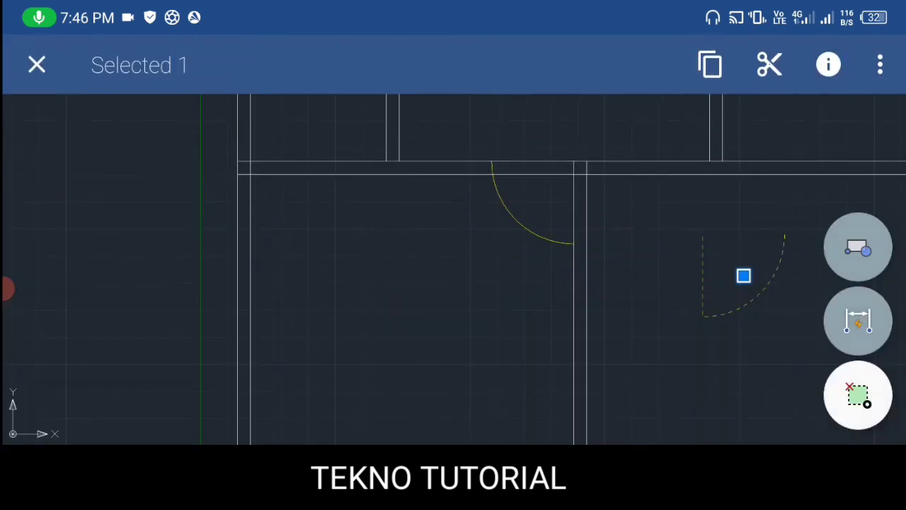
# Move the rotated arc to the wall corner beside the first arc, forming a double-door swing
pyautogui.click(880, 64)
pyautogui.click(808, 121)
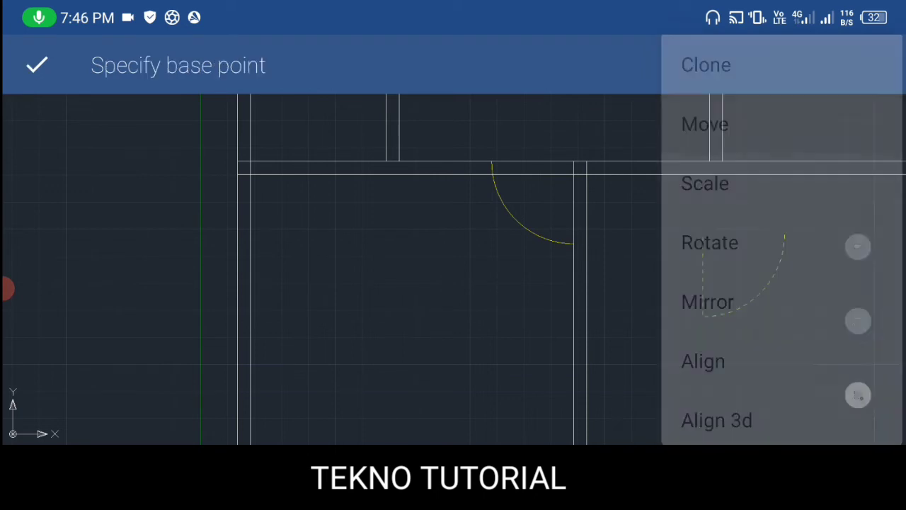
pyautogui.click(709, 233)
pyautogui.scroll(3, 600, 198)
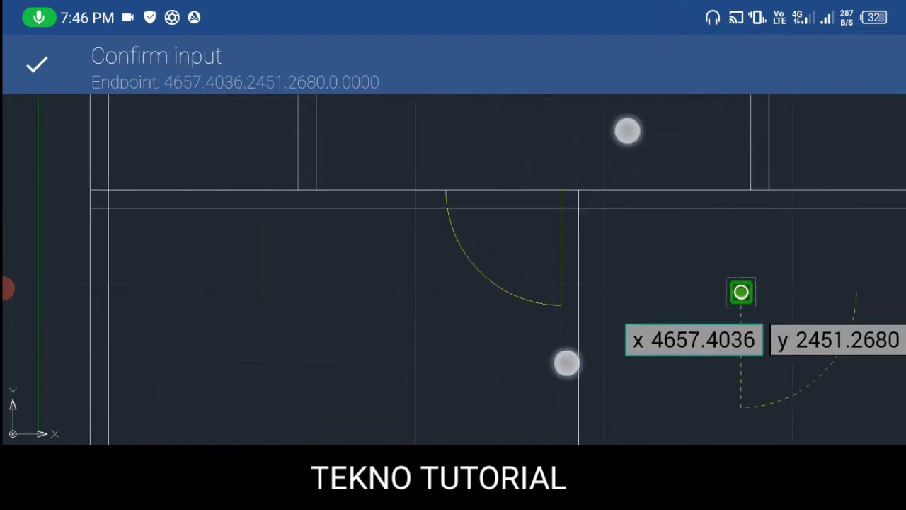
pyautogui.click(588, 188)
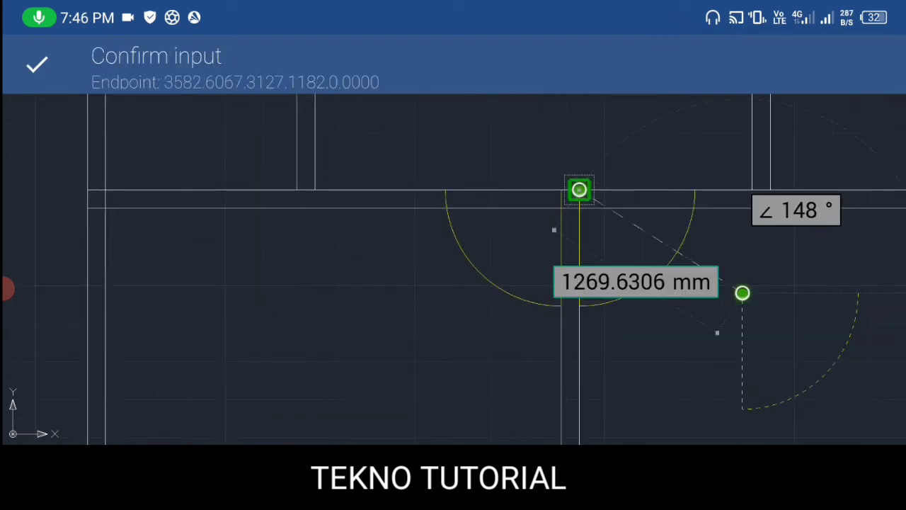
pyautogui.click(37, 64)
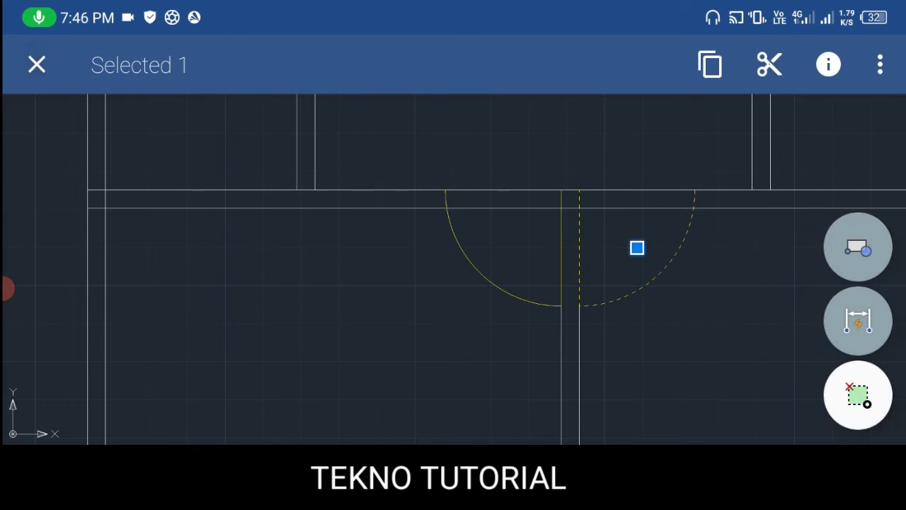
pyautogui.scroll(-3, 583, 307)
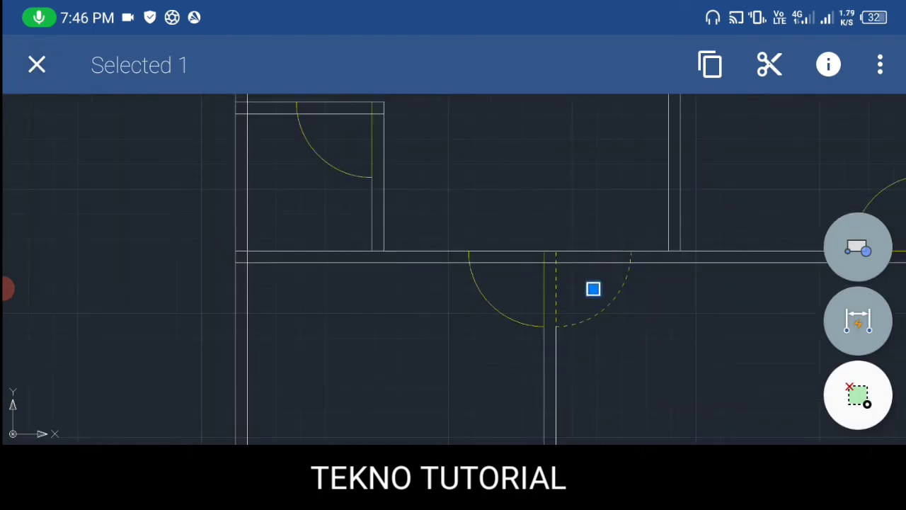
pyautogui.click(37, 64)
# Draw a -90° boundary line from the right door arc's end down to the lower wall line
pyautogui.scroll(-2, 613, 298)
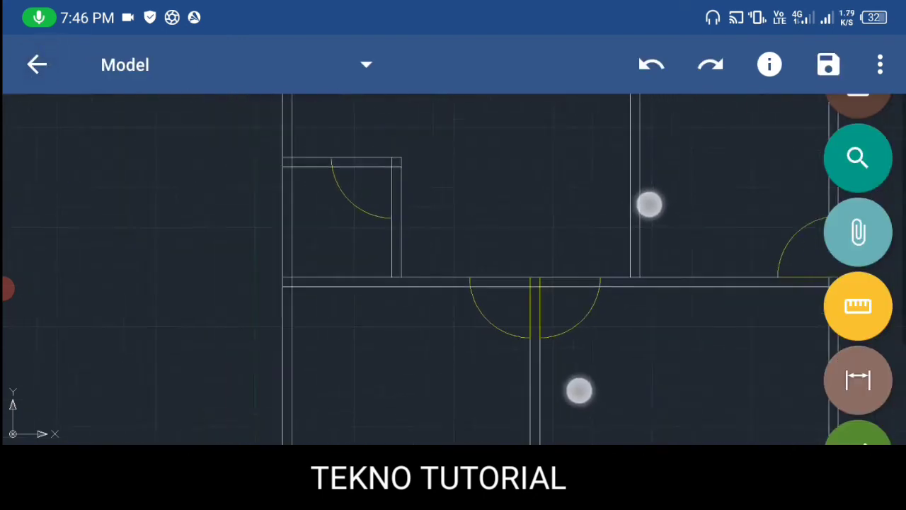
pyautogui.scroll(-2, 570, 299)
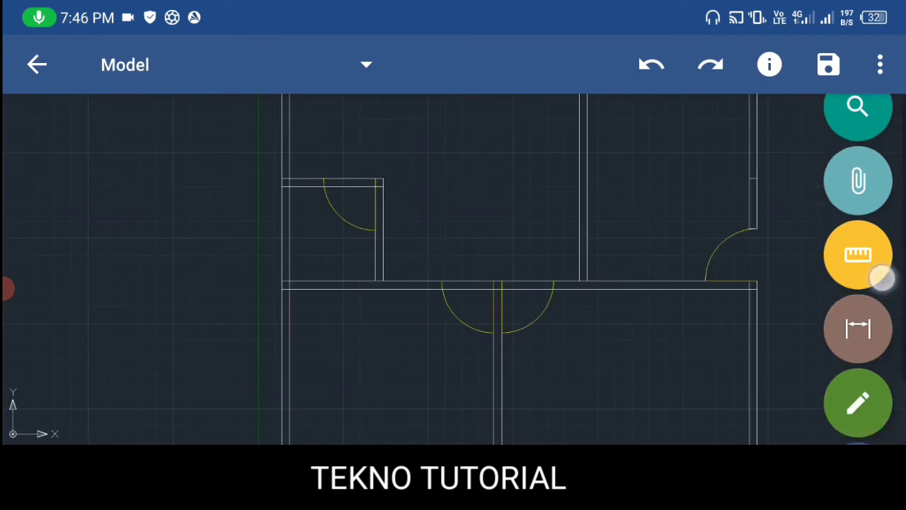
pyautogui.moveTo(881, 277); pyautogui.dragTo(880, 233)
pyautogui.click(858, 395)
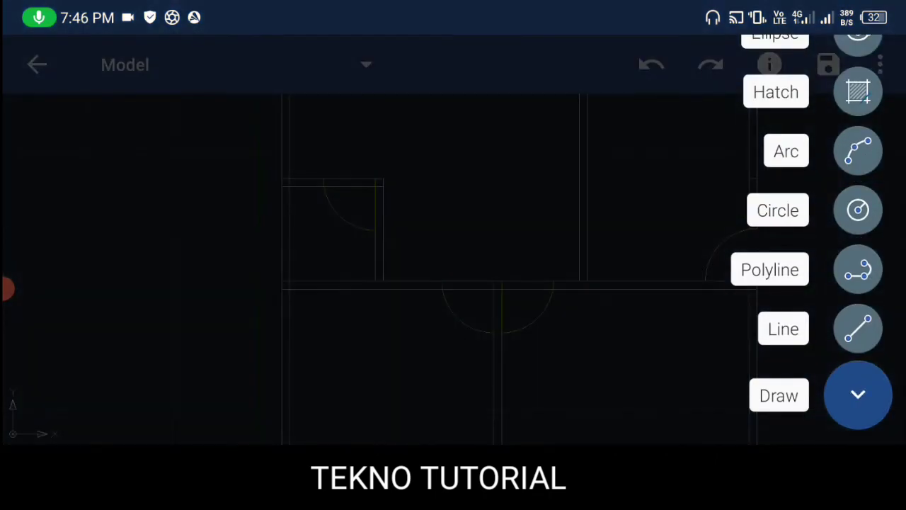
pyautogui.click(860, 324)
pyautogui.scroll(2, 524, 288)
pyautogui.scroll(1, 524, 287)
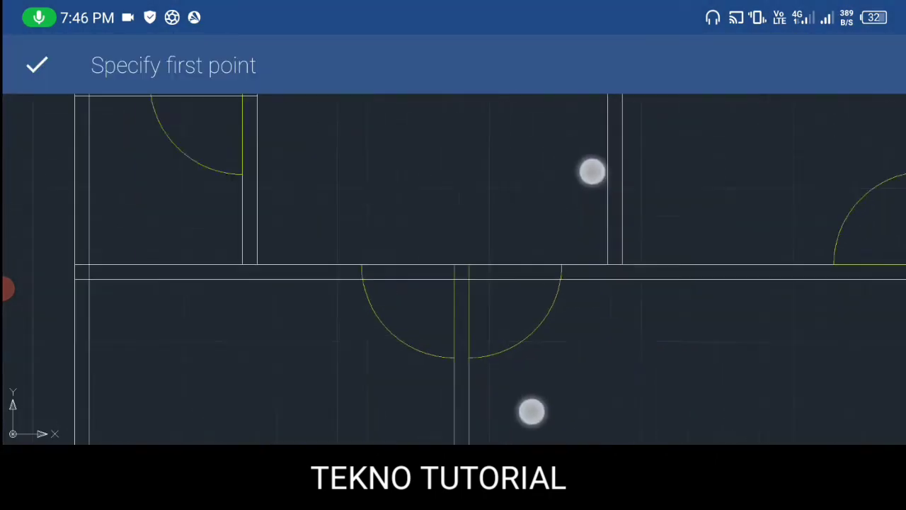
pyautogui.scroll(1, 560, 284)
pyautogui.scroll(1, 577, 290)
pyautogui.click(551, 255)
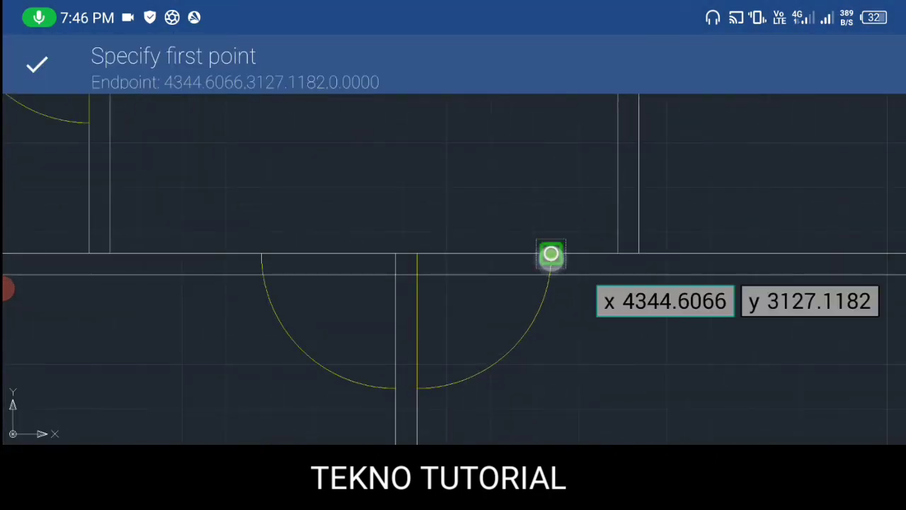
pyautogui.moveTo(550, 255); pyautogui.dragTo(550, 274)
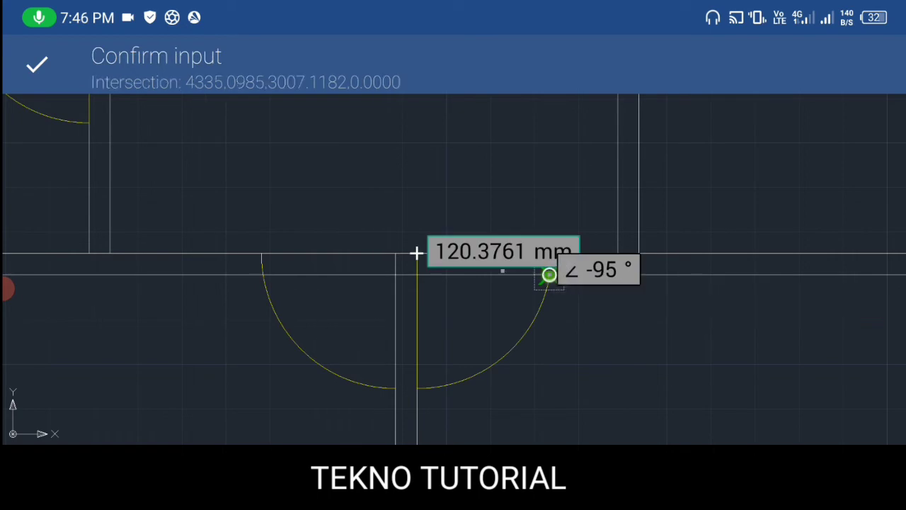
pyautogui.click(602, 269)
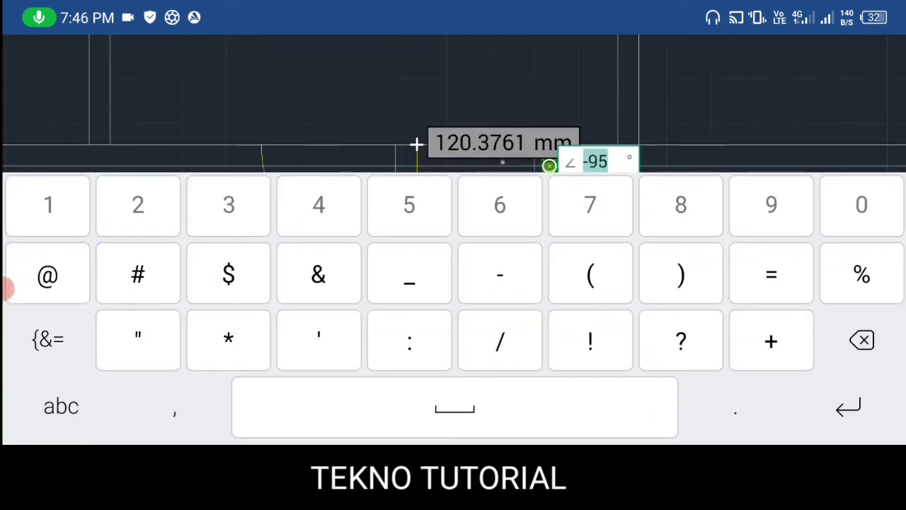
pyautogui.write('_')
pyautogui.press('BackSpace')
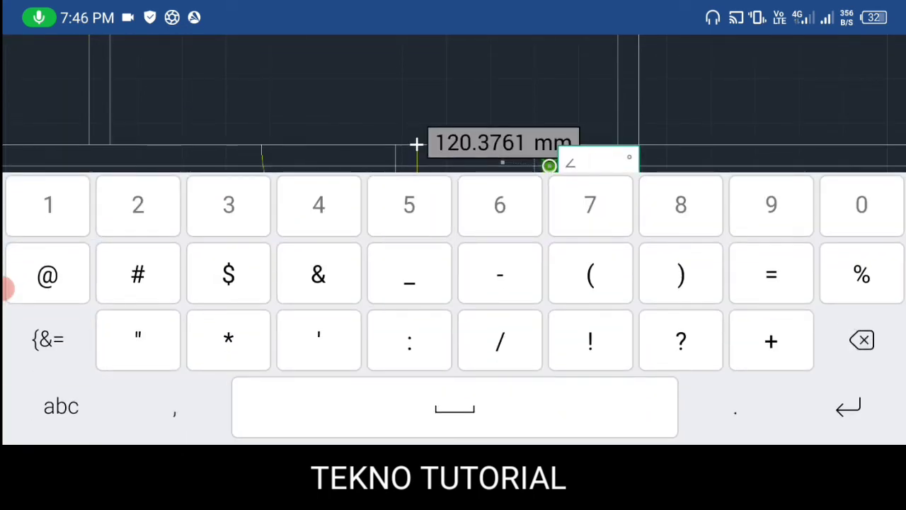
pyautogui.write('-90')
pyautogui.press('Return')
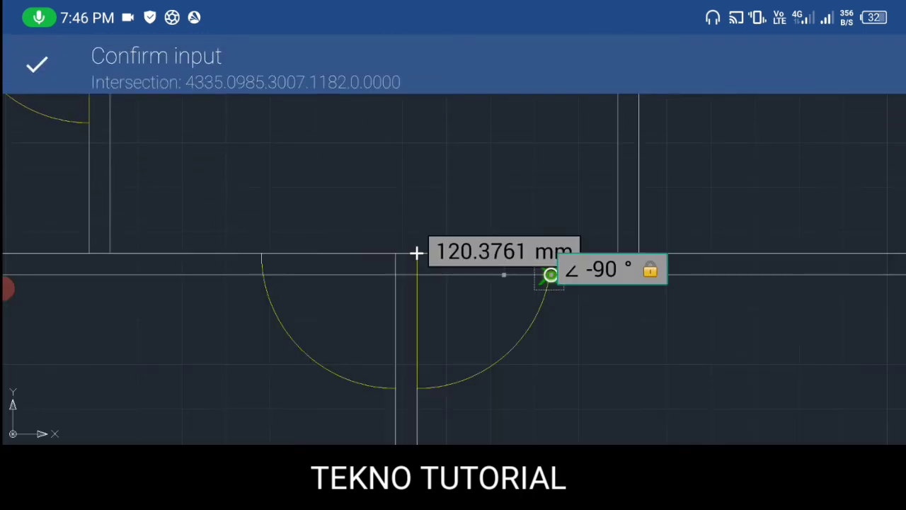
pyautogui.scroll(2, 446, 262)
pyautogui.scroll(2, 446, 262)
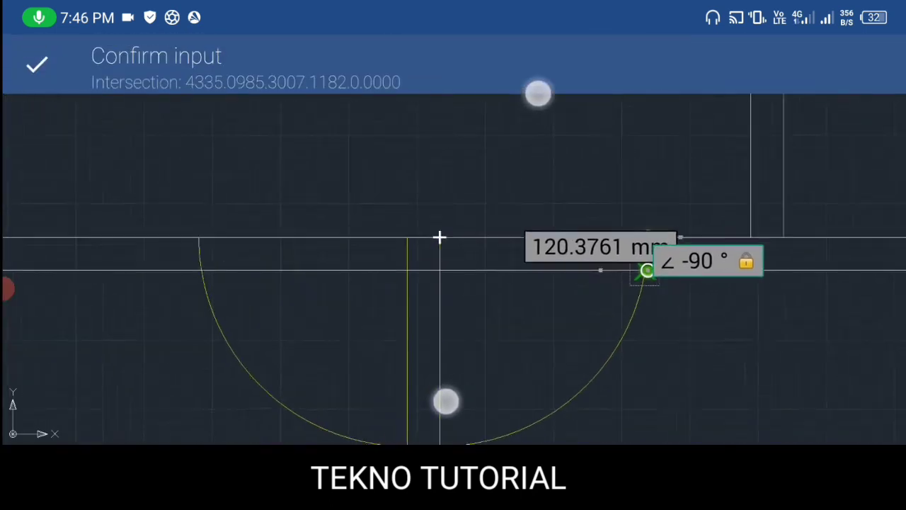
pyautogui.scroll(2, 446, 262)
pyautogui.moveTo(383, 262); pyautogui.dragTo(422, 262, button='middle')
pyautogui.click(37, 64)
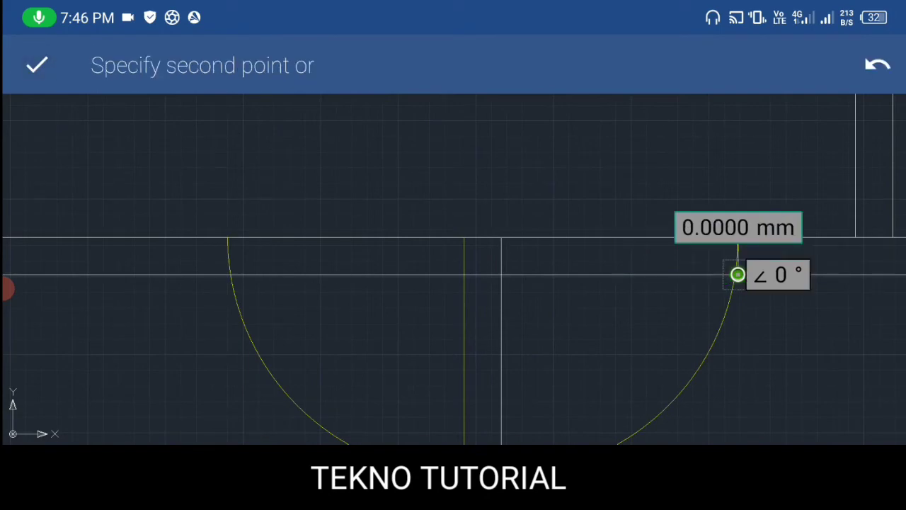
pyautogui.click(37, 64)
# Draw a -90° boundary line from the left door arc's end, plus a diagonal segment
pyautogui.click(859, 395)
pyautogui.click(859, 328)
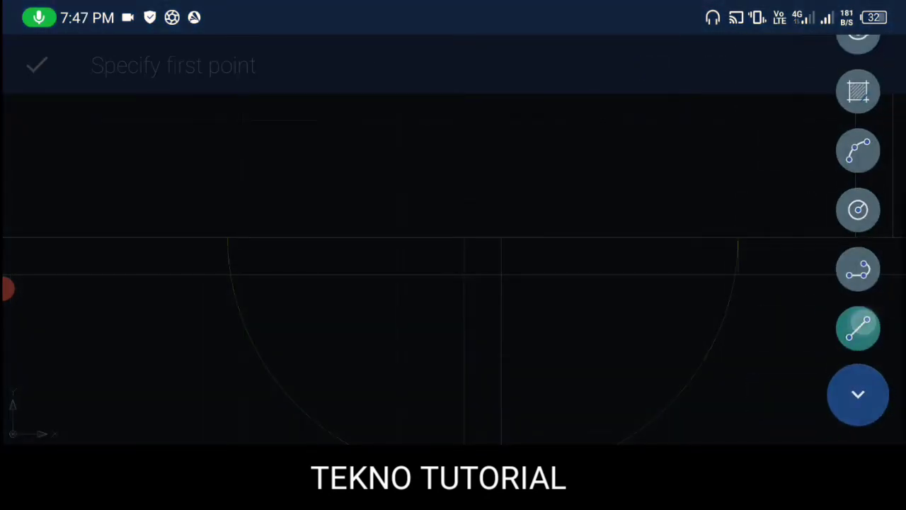
pyautogui.scroll(5, 283, 234)
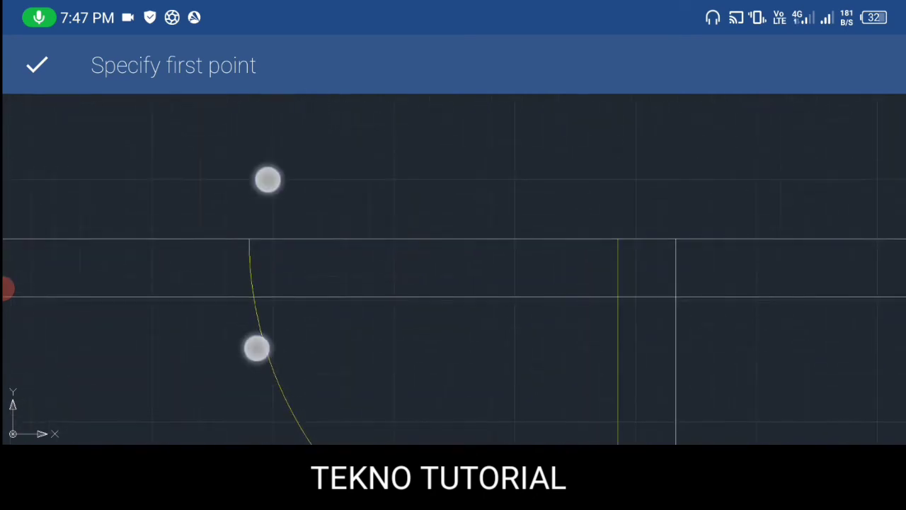
pyautogui.click(264, 225)
pyautogui.click(264, 294)
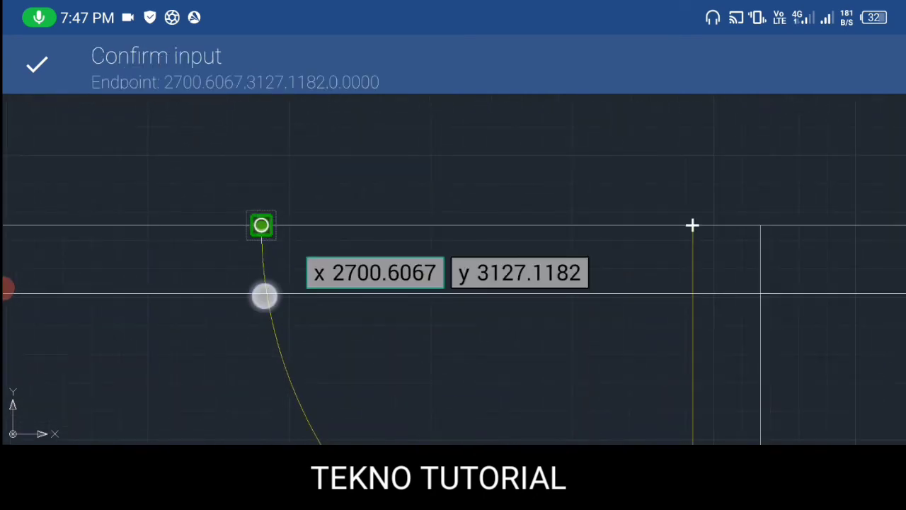
pyautogui.click(318, 272)
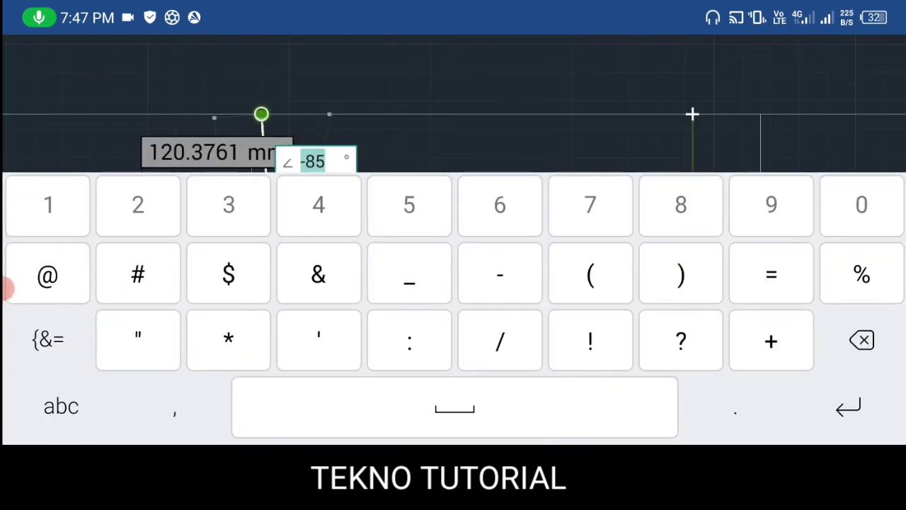
pyautogui.write('-90')
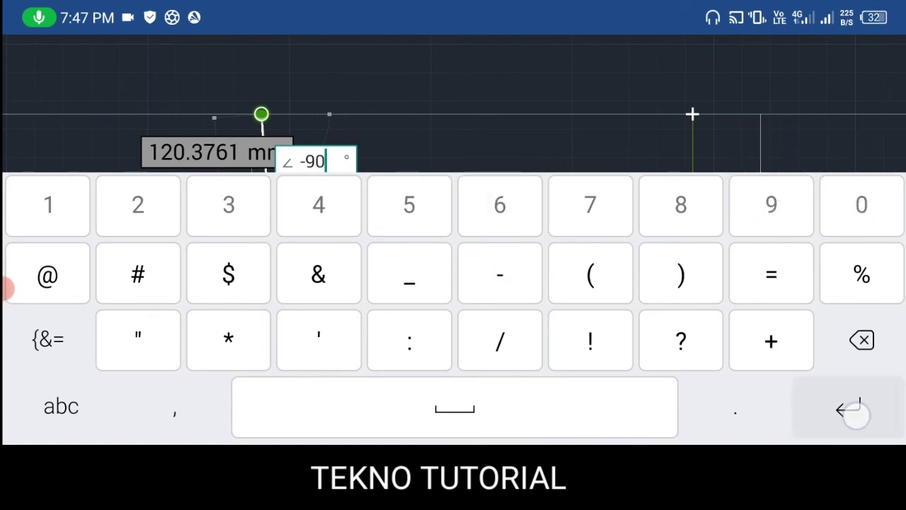
pyautogui.press('Return')
pyautogui.click(37, 65)
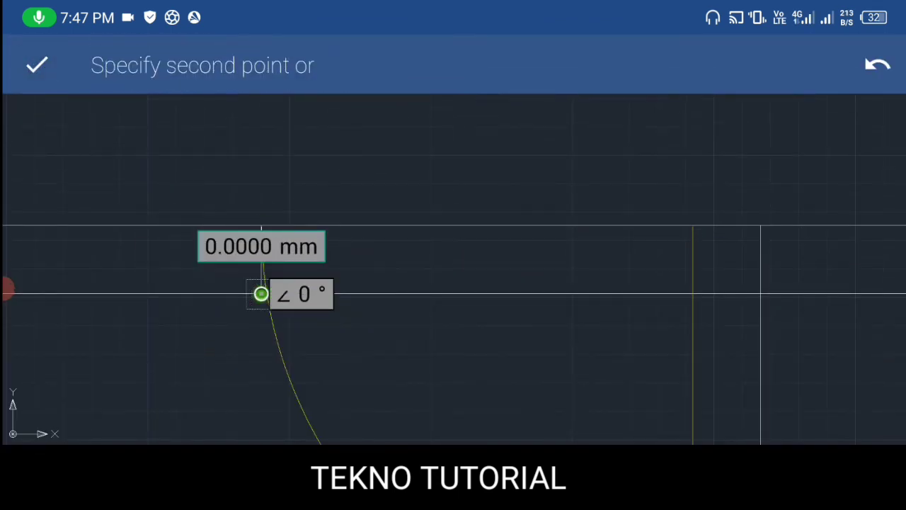
pyautogui.moveTo(480, 393)
pyautogui.mouseDown()
pyautogui.moveTo(453, 375)
pyautogui.moveTo(424, 388)
pyautogui.mouseUp()
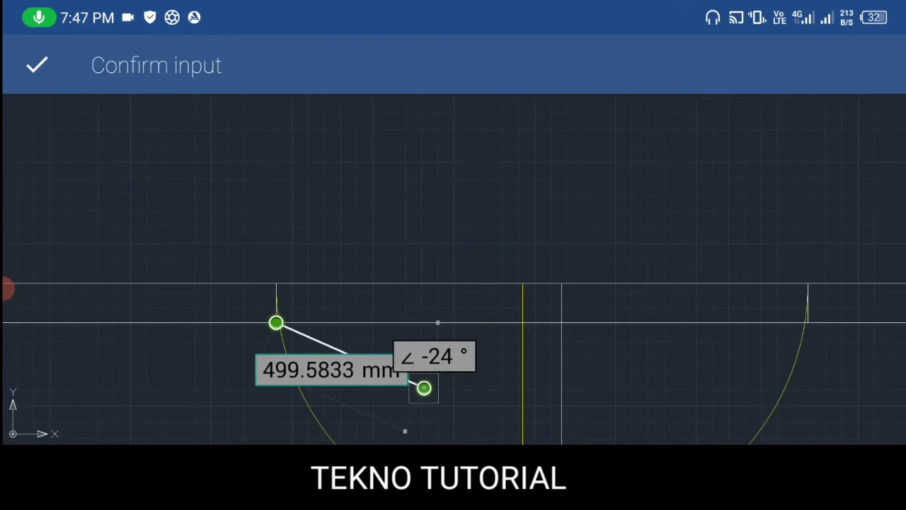
pyautogui.click(37, 64)
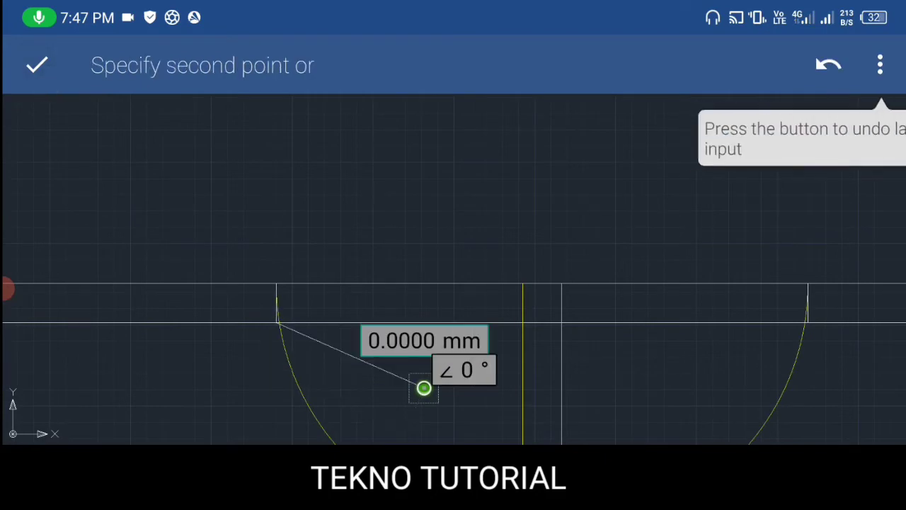
pyautogui.click(36, 64)
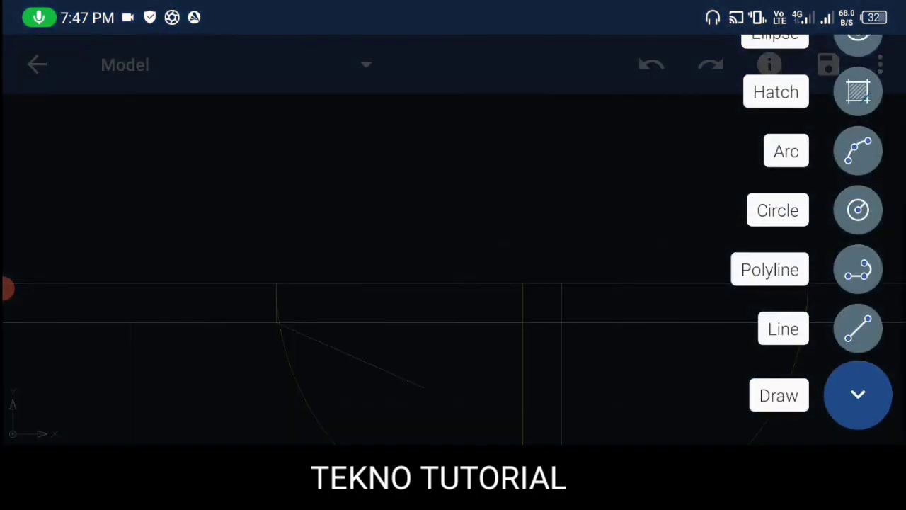
# Draw a short horizontal line across the left door arc
pyautogui.click(858, 329)
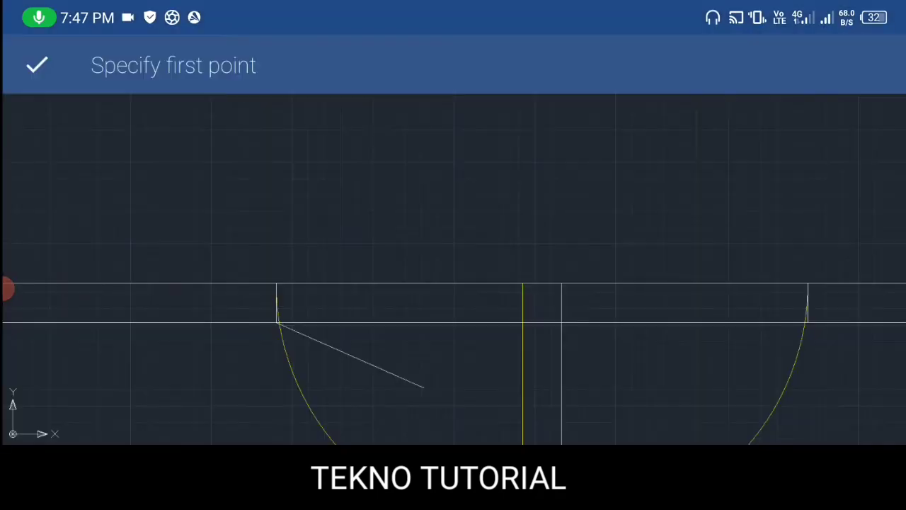
pyautogui.moveTo(421, 387)
pyautogui.mouseDown()
pyautogui.moveTo(483, 370)
pyautogui.moveTo(331, 382)
pyautogui.mouseUp()
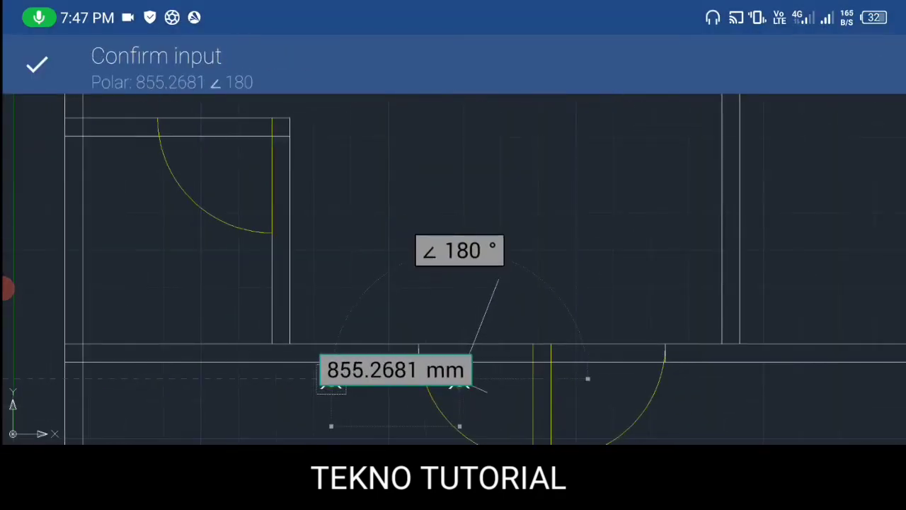
pyautogui.click(36, 65)
pyautogui.click(39, 71)
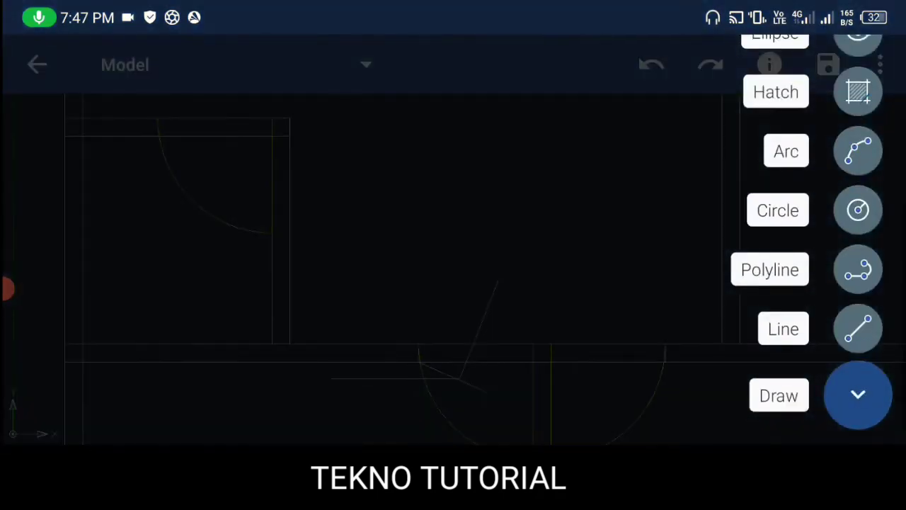
pyautogui.click(858, 395)
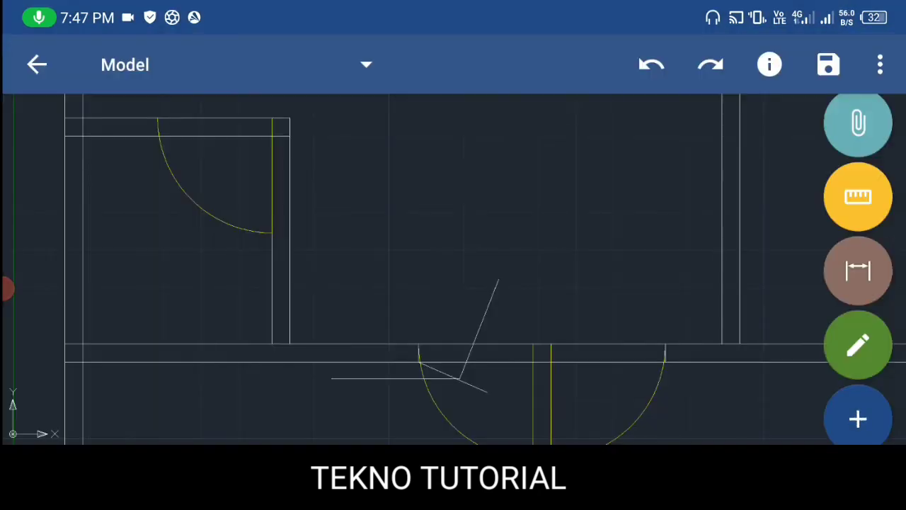
# Delete the stray diagonal line below the door arcs
pyautogui.click(479, 329)
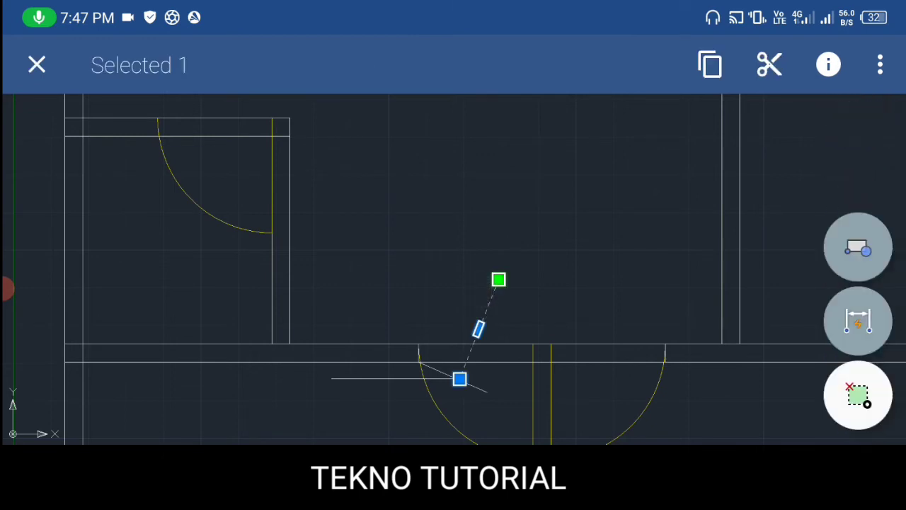
pyautogui.click(881, 64)
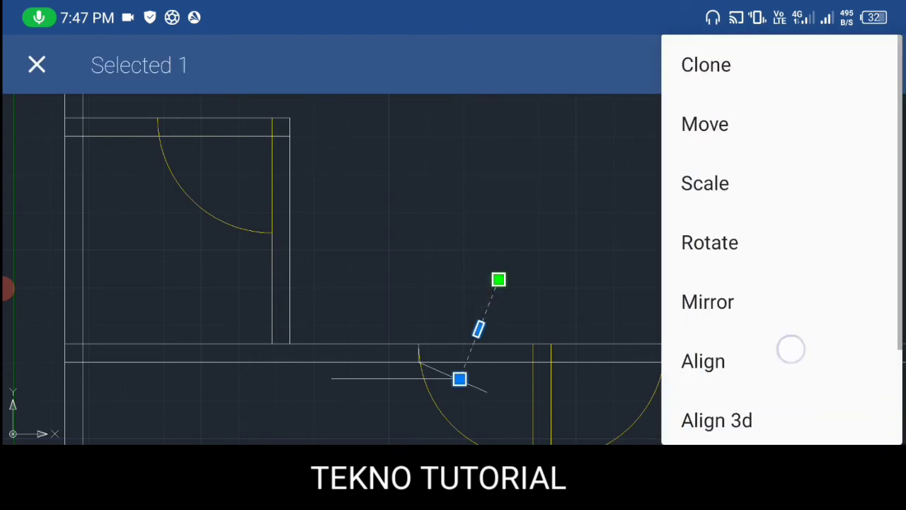
pyautogui.moveTo(789, 347); pyautogui.dragTo(789, 226)
pyautogui.click(709, 415)
pyautogui.click(453, 377)
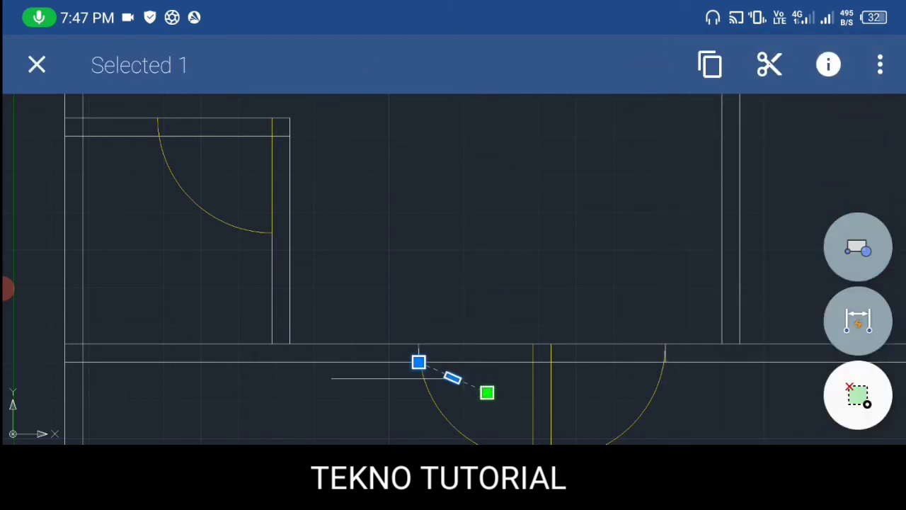
pyautogui.click(880, 65)
pyautogui.moveTo(812, 343); pyautogui.dragTo(812, 218)
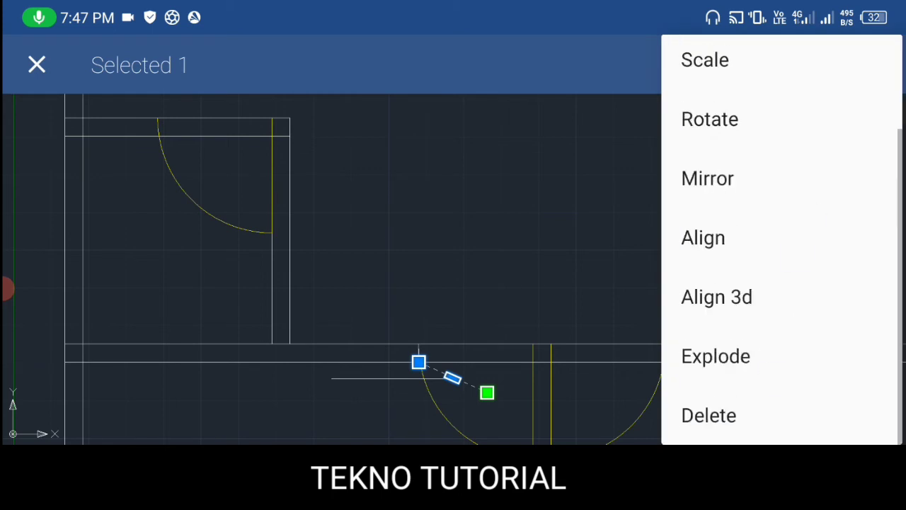
pyautogui.click(741, 411)
# Delete the leftover short horizontal line beside the lower door arcs
pyautogui.click(387, 378)
pyautogui.click(880, 64)
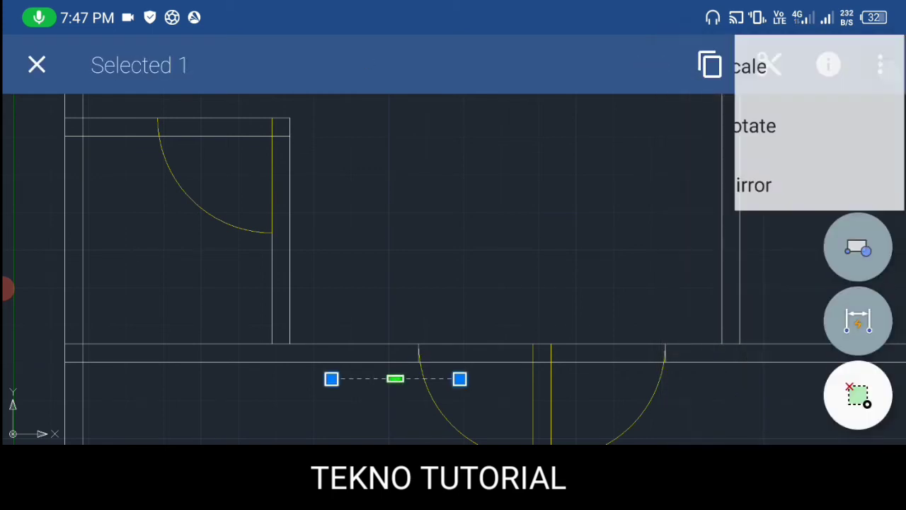
pyautogui.moveTo(790, 328); pyautogui.dragTo(790, 206)
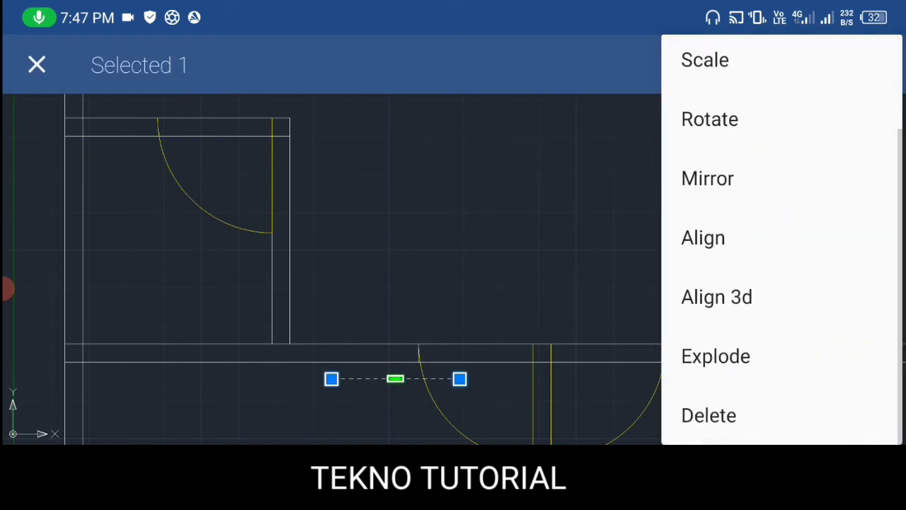
pyautogui.click(709, 415)
pyautogui.moveTo(869, 355); pyautogui.dragTo(869, 248)
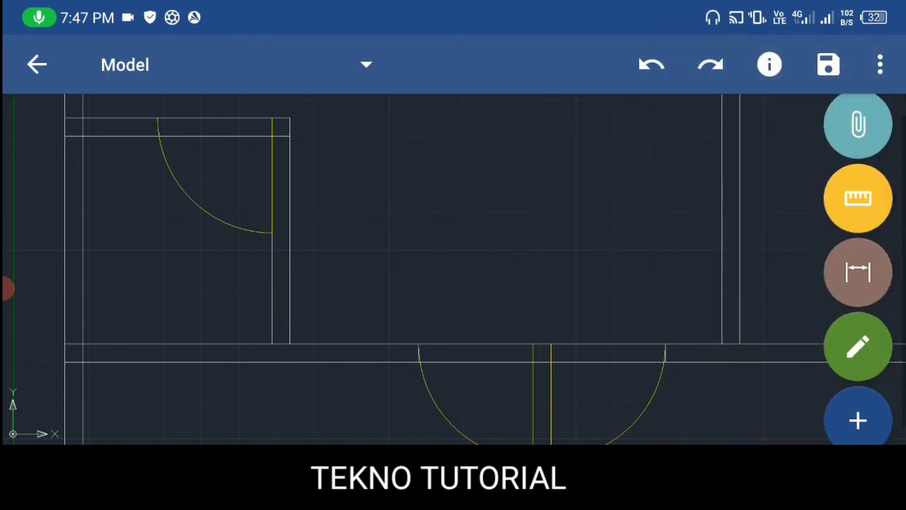
# Draw a line from the upper-right vertical wall angling up and to the right
pyautogui.click(858, 347)
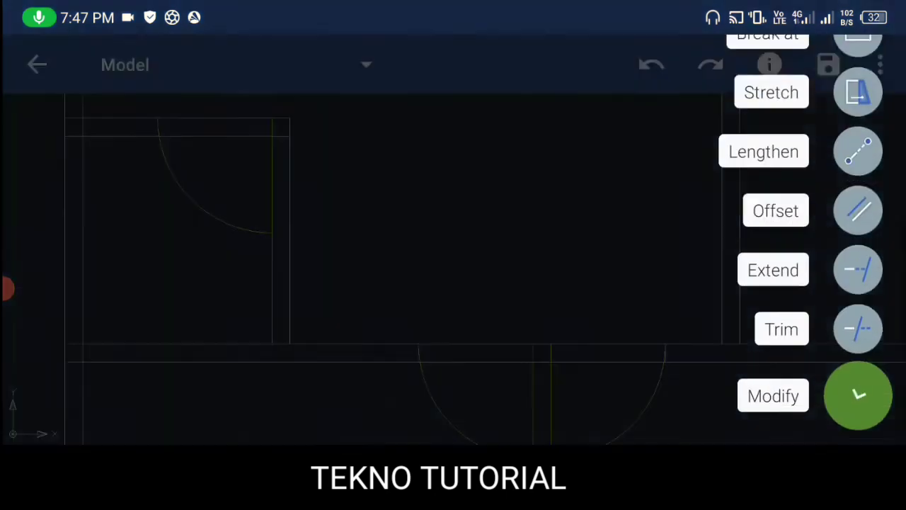
pyautogui.click(859, 395)
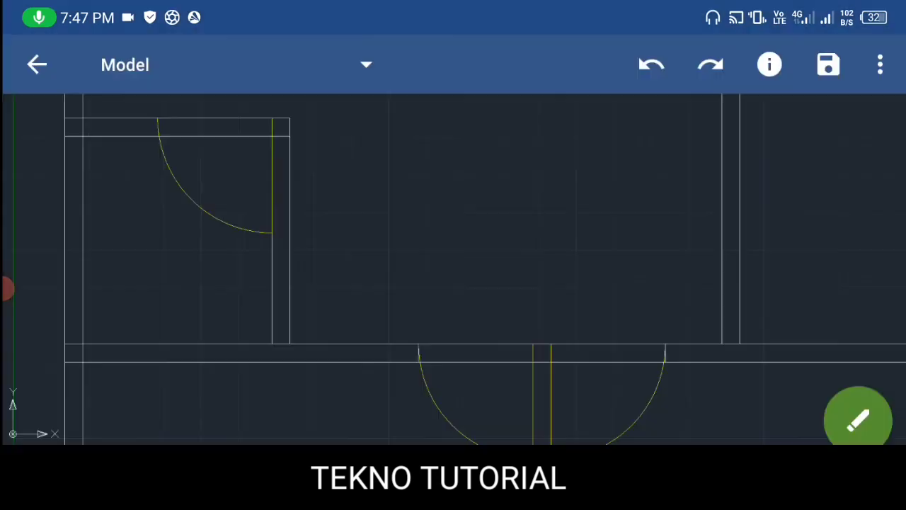
pyautogui.click(859, 421)
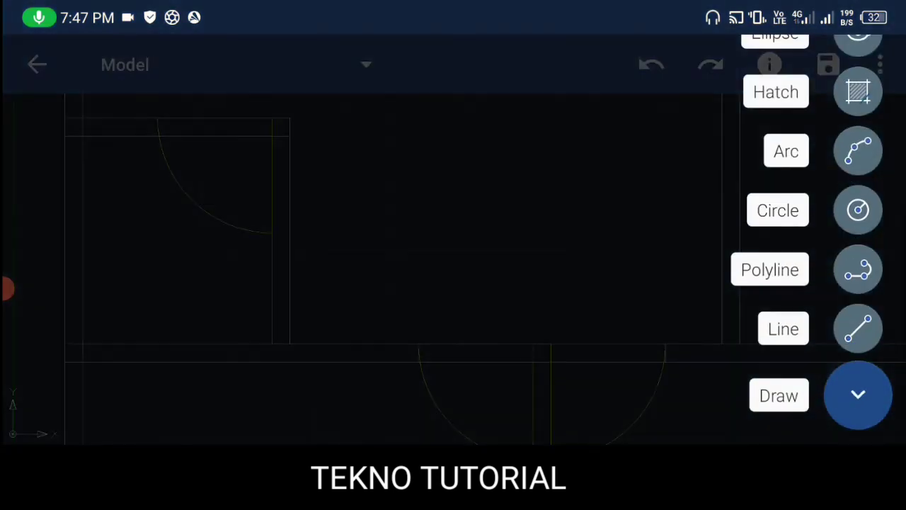
pyautogui.click(858, 323)
pyautogui.click(715, 198)
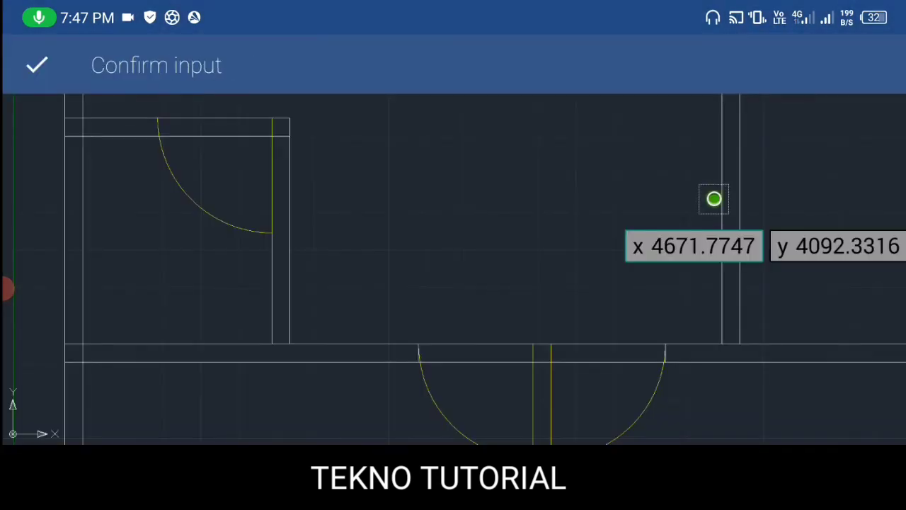
pyautogui.click(740, 195)
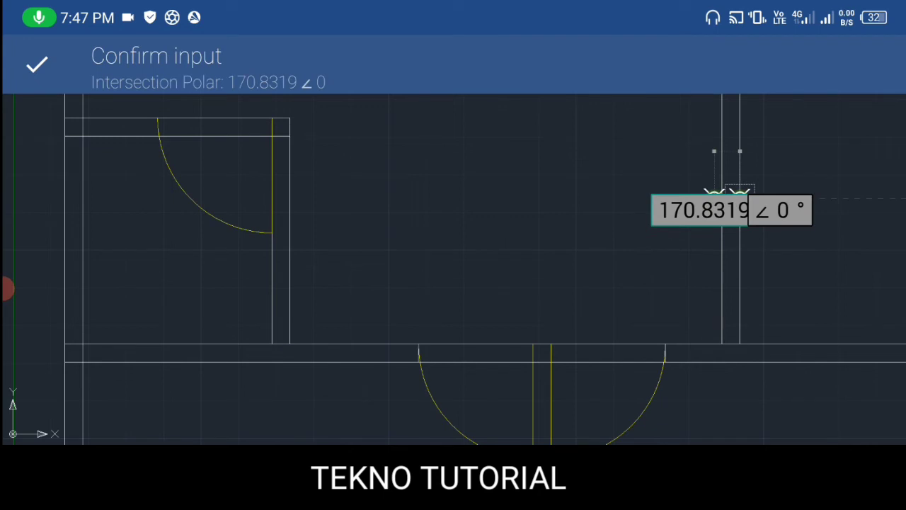
pyautogui.click(37, 64)
pyautogui.moveTo(640, 405); pyautogui.dragTo(789, 134)
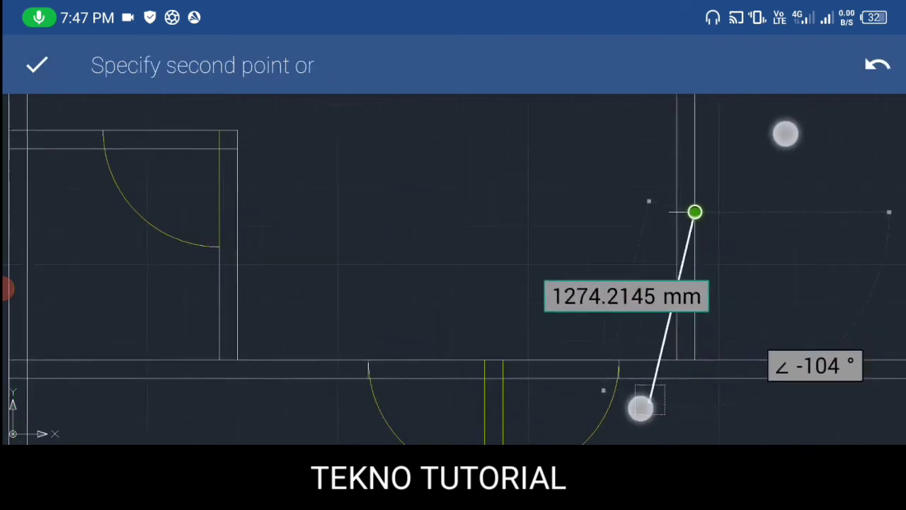
pyautogui.click(37, 65)
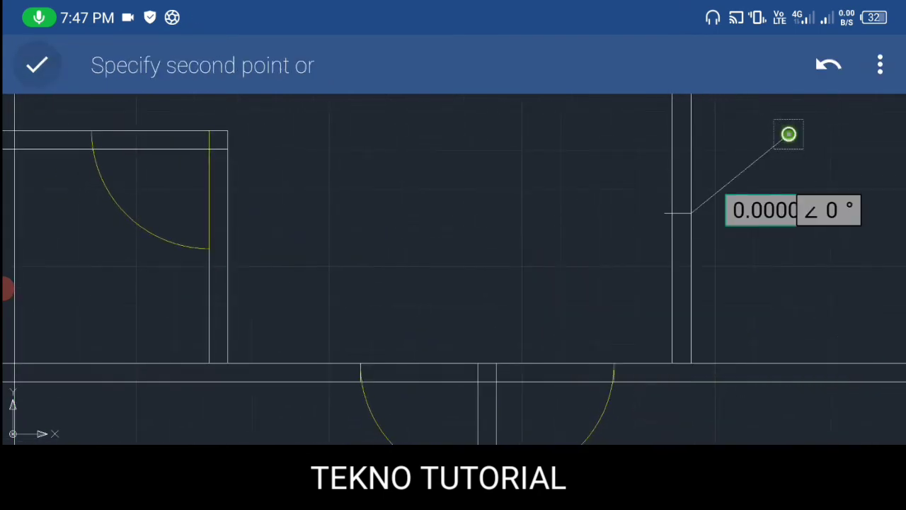
pyautogui.click(37, 65)
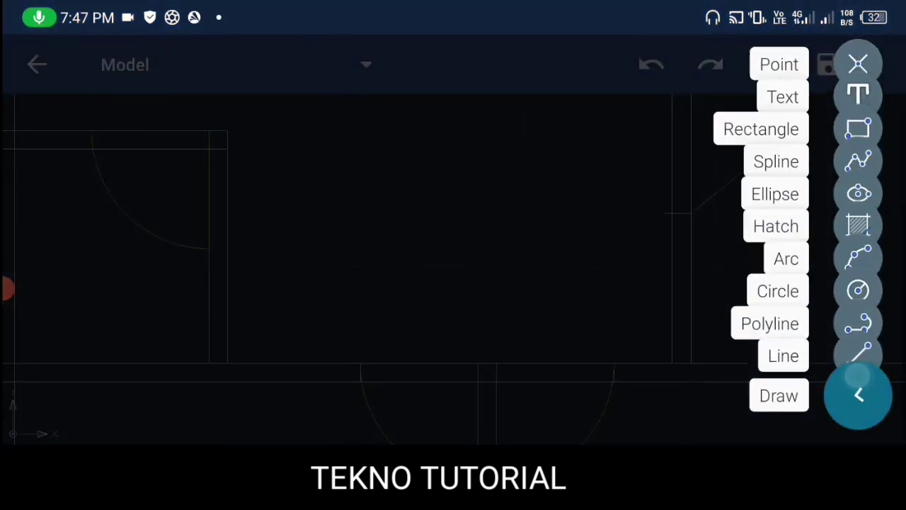
pyautogui.click(858, 395)
pyautogui.click(858, 420)
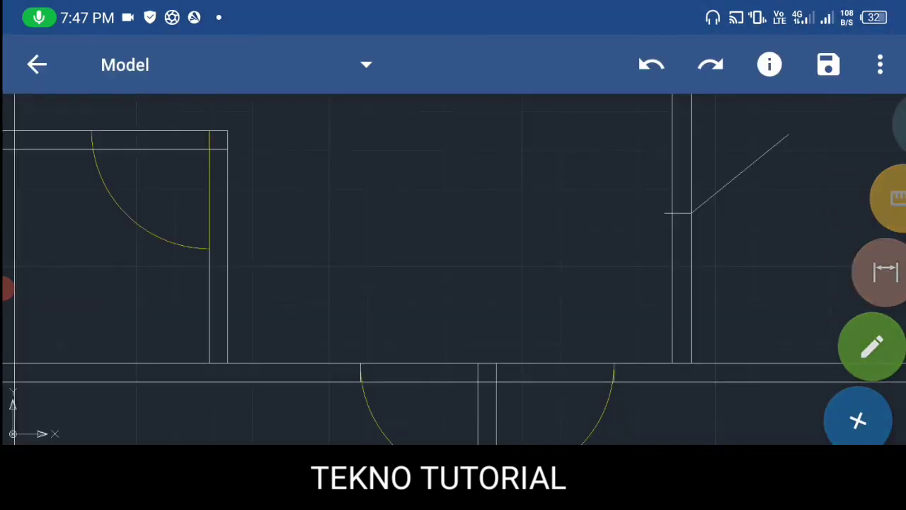
pyautogui.click(858, 326)
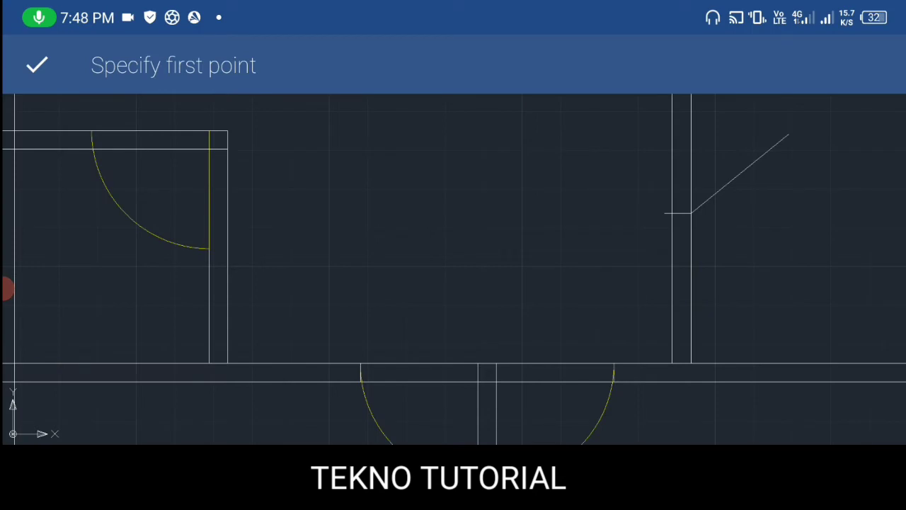
# Start a boundary line at the upper-left door arc's top end, undoing misplaced segments
pyautogui.scroll(3, 453, 269)
pyautogui.moveTo(293, 148); pyautogui.dragTo(267, 410)
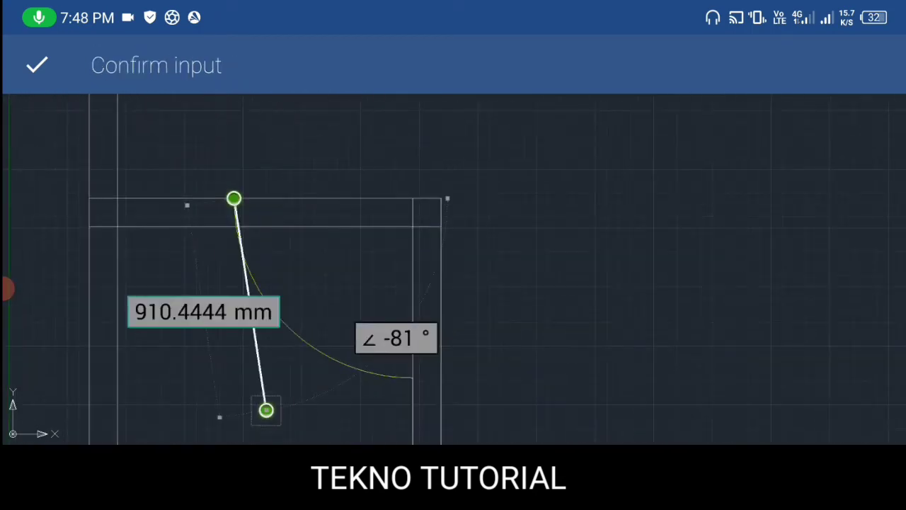
pyautogui.moveTo(250, 318); pyautogui.dragTo(245, 364)
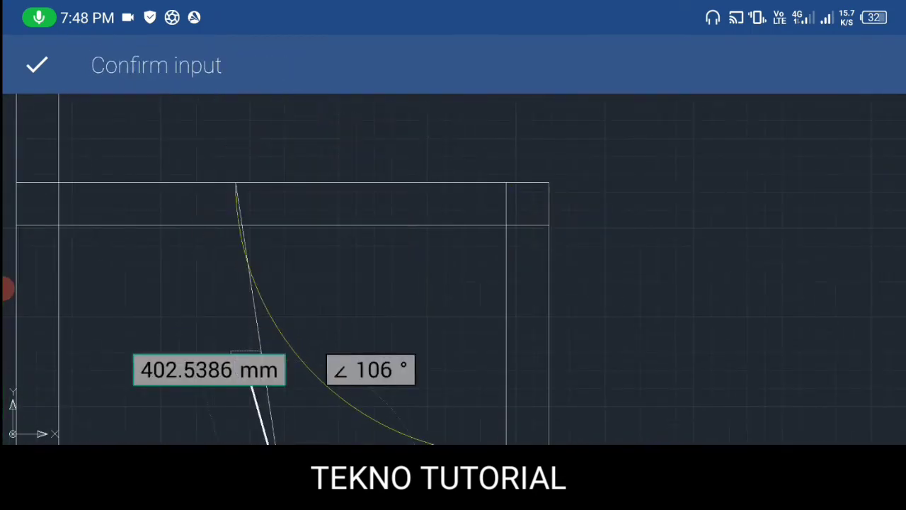
pyautogui.click(37, 65)
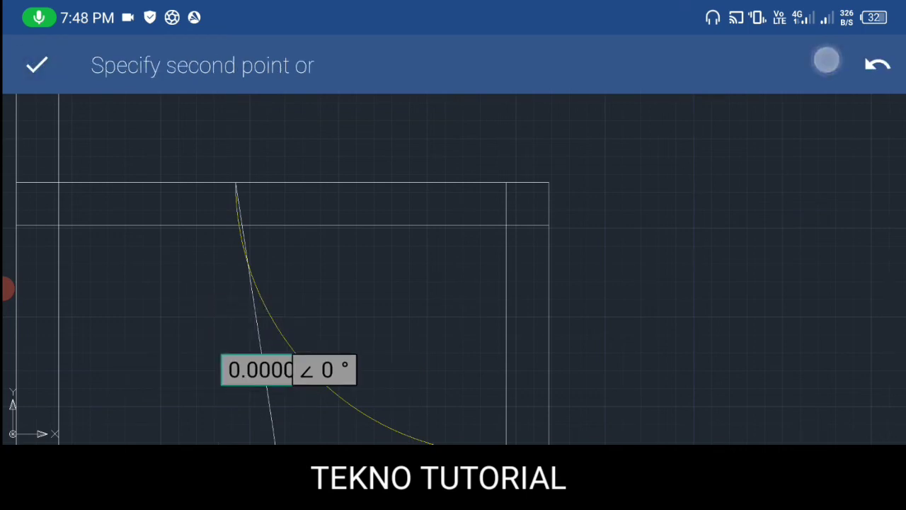
pyautogui.click(877, 64)
pyautogui.scroll(2, 252, 234)
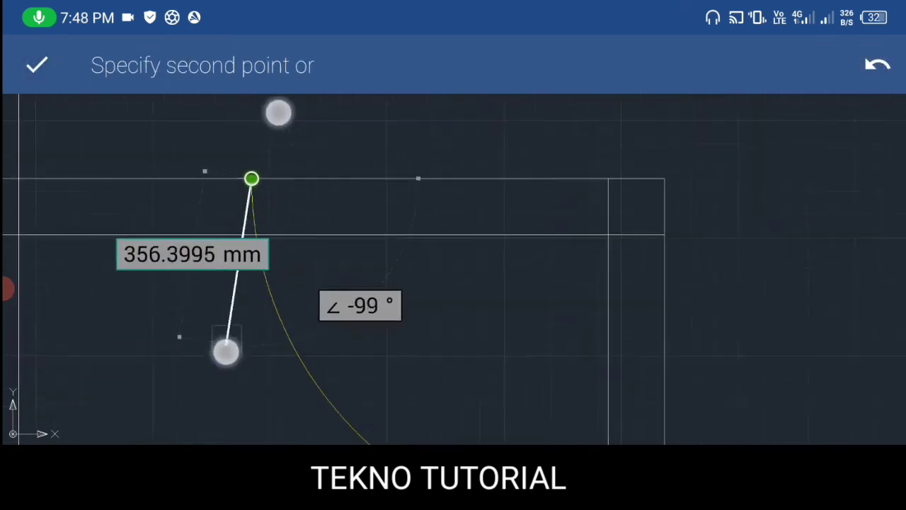
pyautogui.moveTo(226, 352); pyautogui.dragTo(236, 409)
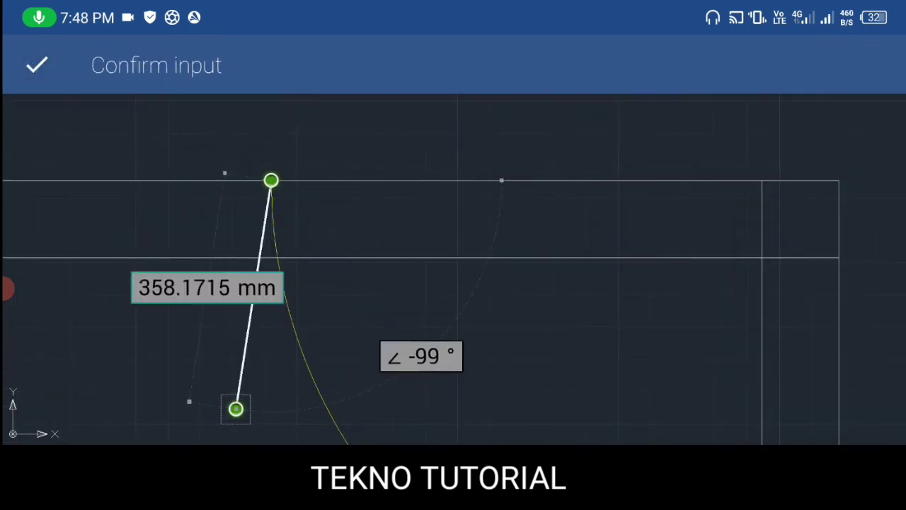
pyautogui.click(37, 64)
pyautogui.click(877, 65)
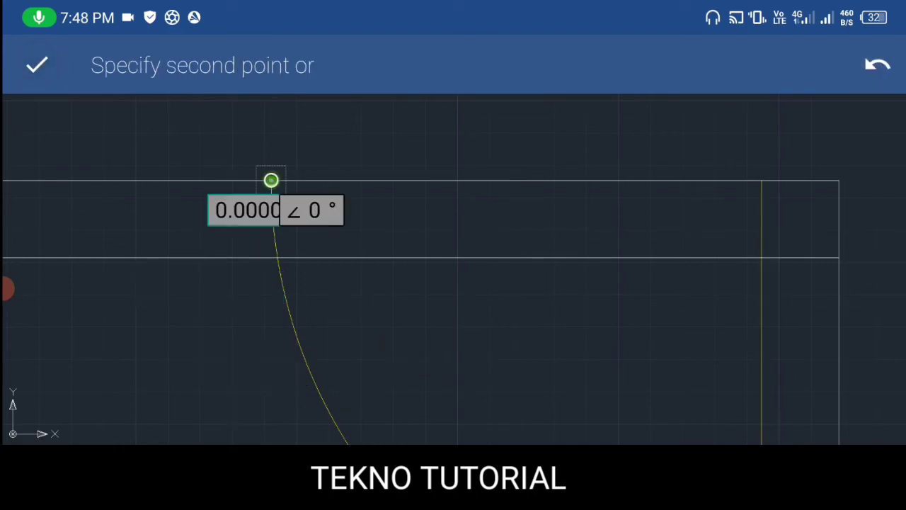
# Finish the 120.3761 mm line from the arc's top end to the wall line
pyautogui.moveTo(261, 257); pyautogui.dragTo(277, 258)
pyautogui.click(335, 233)
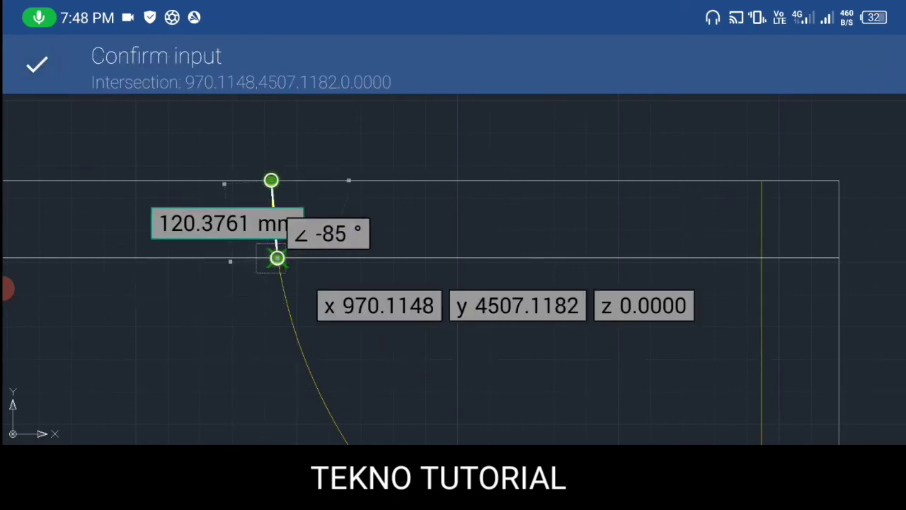
pyautogui.click(323, 233)
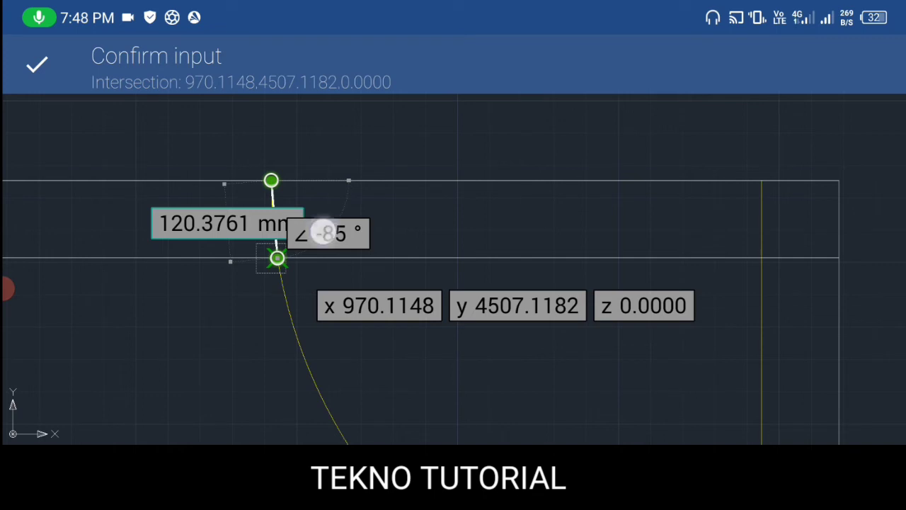
pyautogui.click(37, 64)
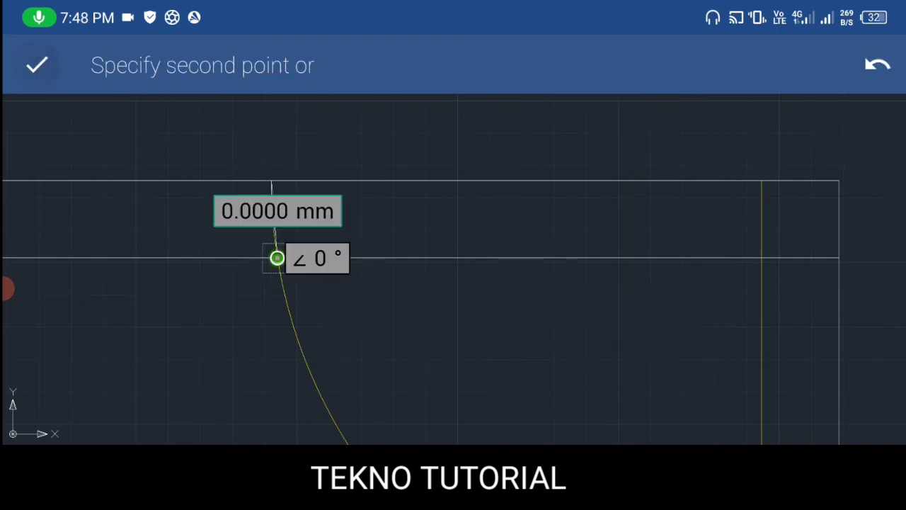
pyautogui.moveTo(277, 258)
pyautogui.mouseDown()
pyautogui.moveTo(271, 180)
pyautogui.moveTo(277, 258)
pyautogui.mouseUp()
pyautogui.click(330, 233)
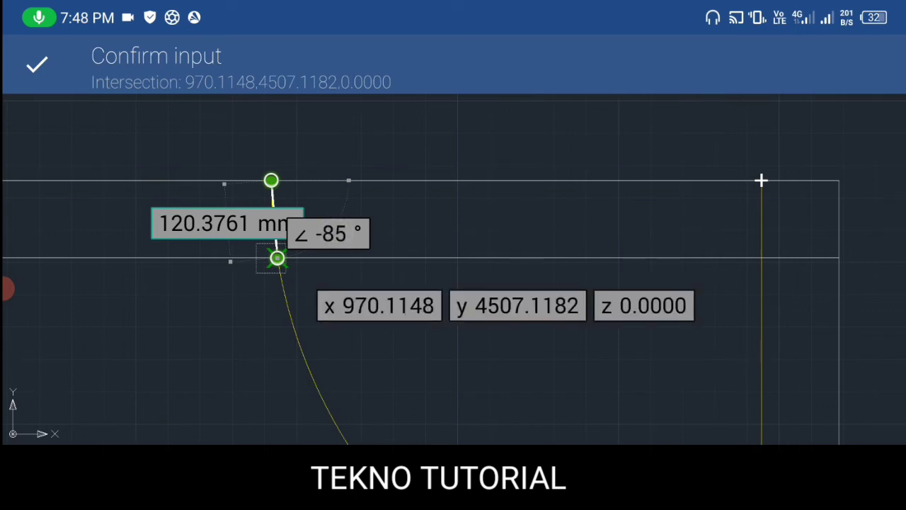
pyautogui.click(36, 64)
pyautogui.click(37, 64)
pyautogui.click(858, 395)
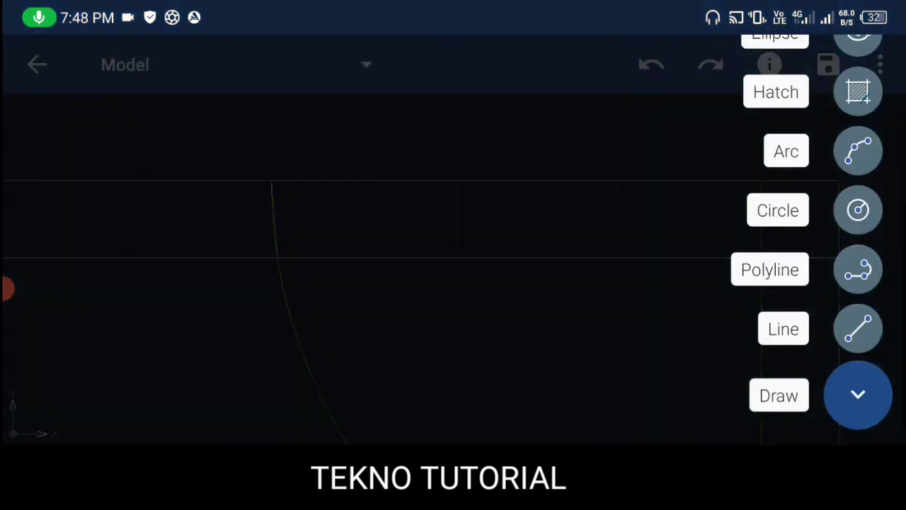
pyautogui.click(859, 395)
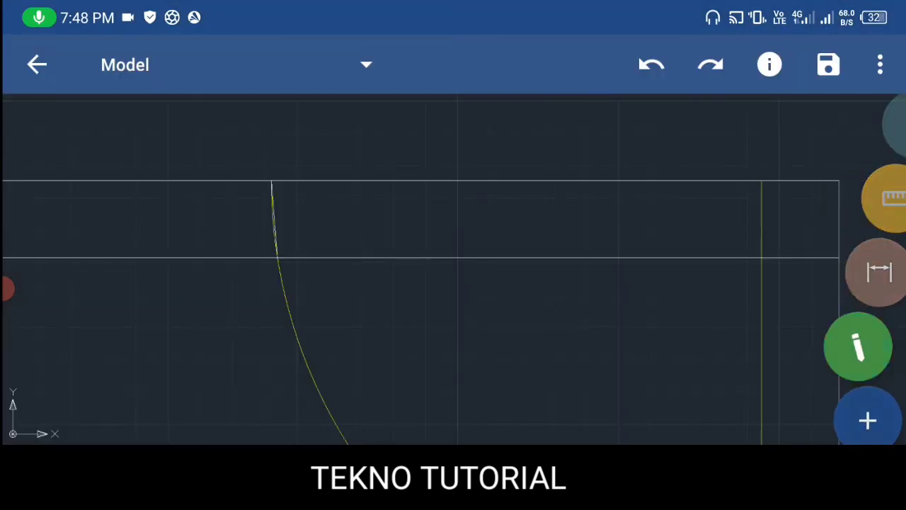
# Trim the top wall line right of the arc and the line between arc and jamb
pyautogui.click(858, 347)
pyautogui.click(865, 323)
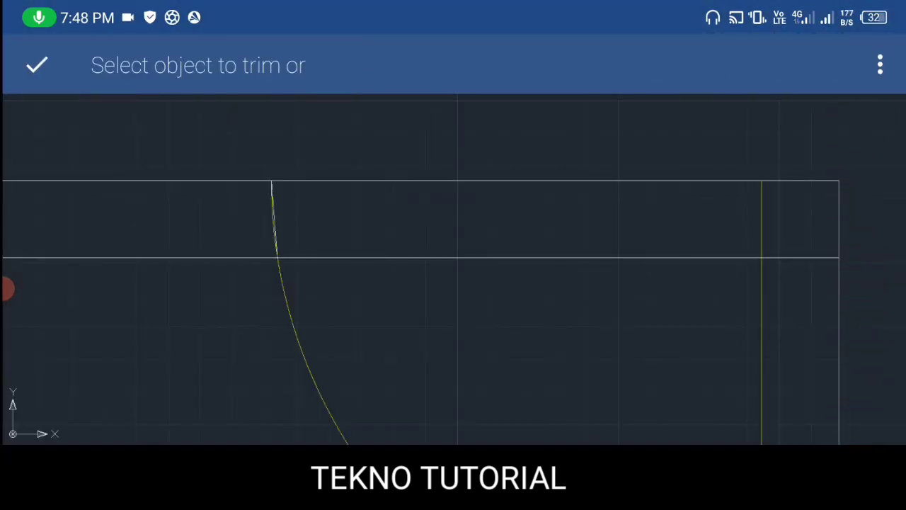
pyautogui.click(579, 222)
pyautogui.moveTo(602, 413); pyautogui.dragTo(567, 298)
pyautogui.click(447, 236)
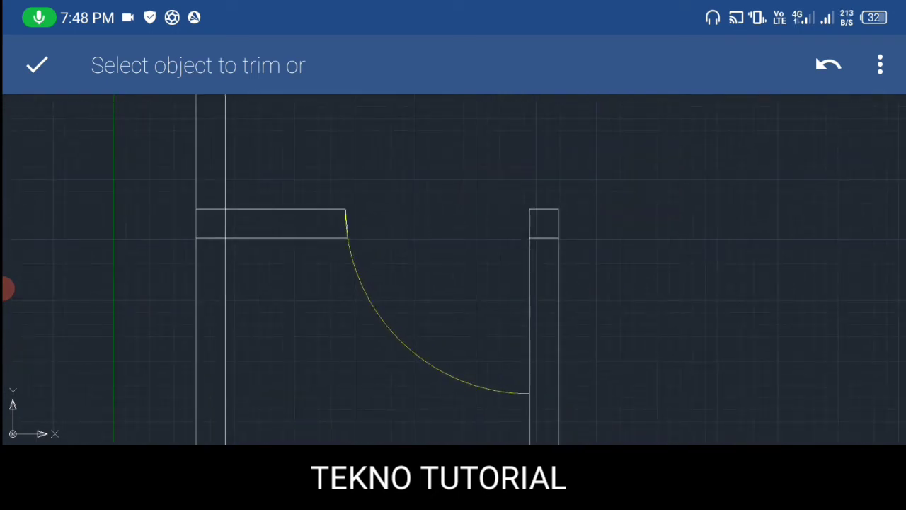
# Cut the diagonal line, the centre wall's lower lines and stub, and the doorway's top line
pyautogui.scroll(-3, 510, 284)
pyautogui.scroll(-3, 484, 261)
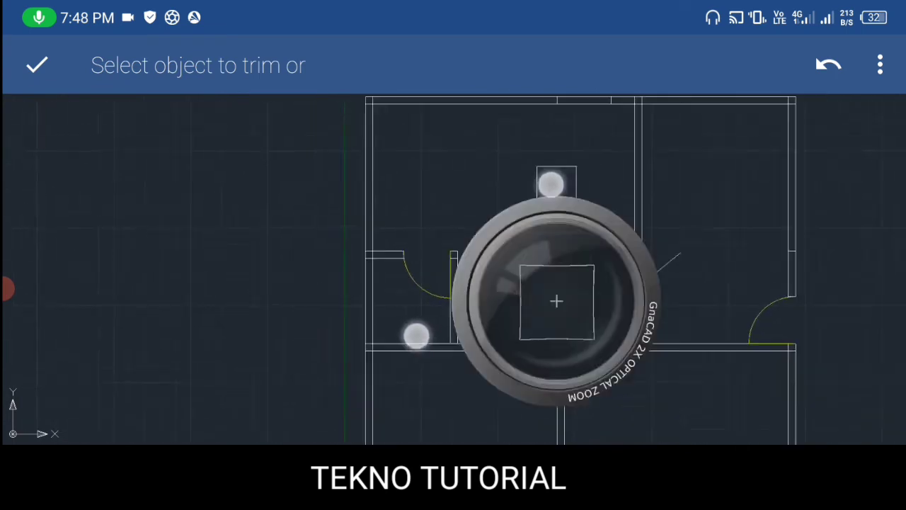
pyautogui.click(653, 257)
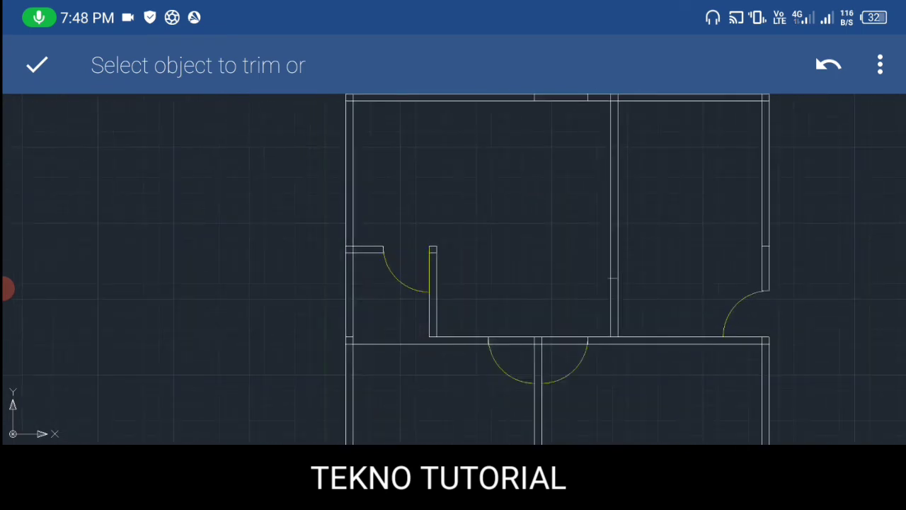
pyautogui.scroll(5, 655, 280)
pyautogui.click(591, 281)
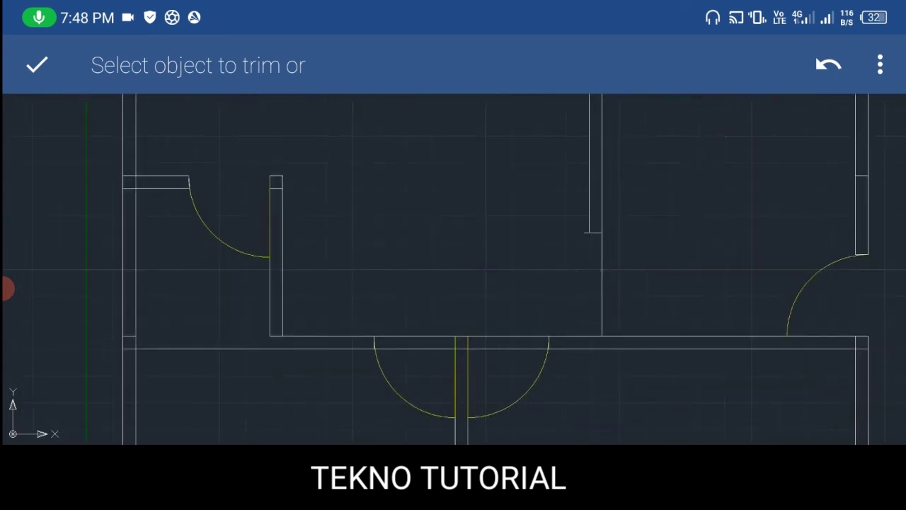
pyautogui.click(607, 286)
pyautogui.click(584, 234)
pyautogui.click(411, 336)
pyautogui.click(37, 64)
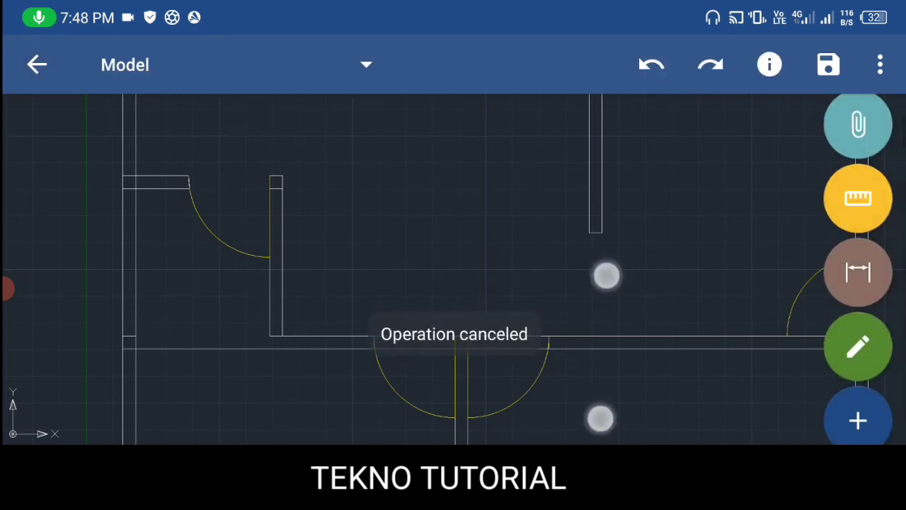
# Select the horizontal wall line at the doorway, then clear the selection
pyautogui.scroll(3, 602, 347)
pyautogui.click(494, 277)
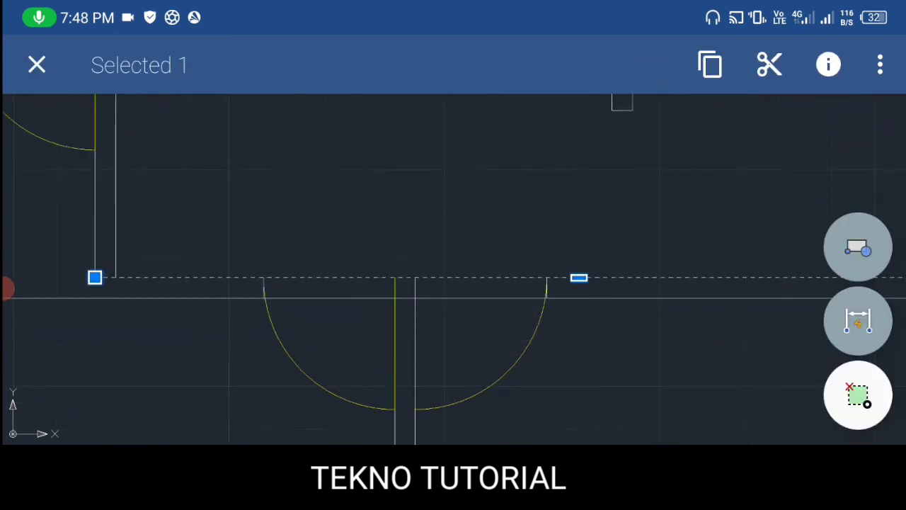
pyautogui.click(37, 65)
pyautogui.scroll(3, 346, 239)
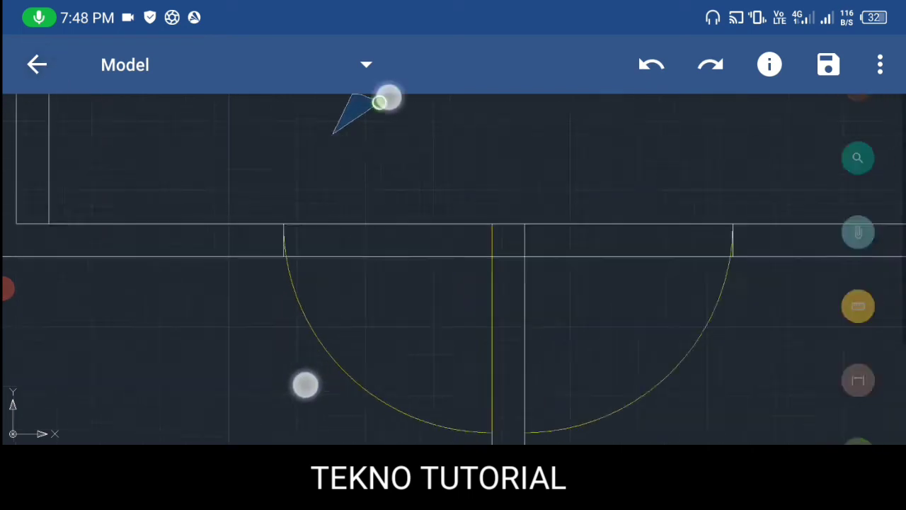
pyautogui.scroll(1, 309, 252)
pyautogui.scroll(3, 311, 255)
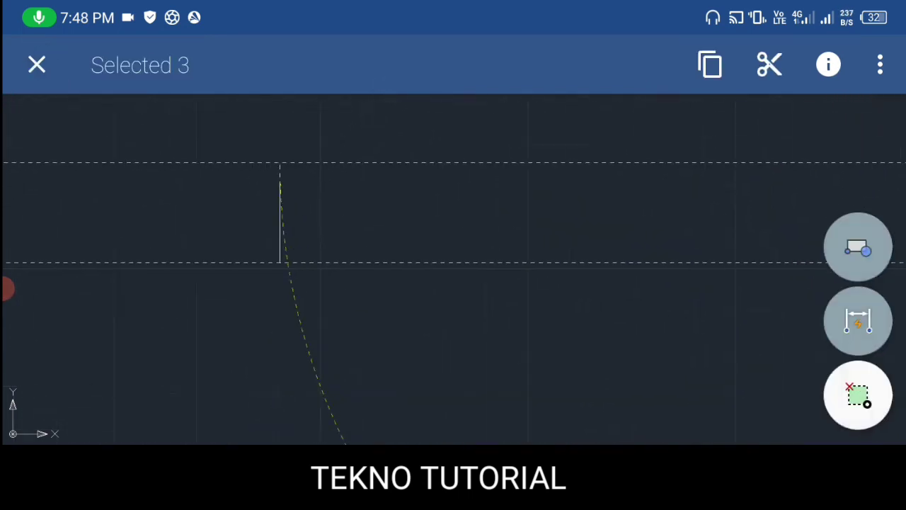
pyautogui.click(36, 65)
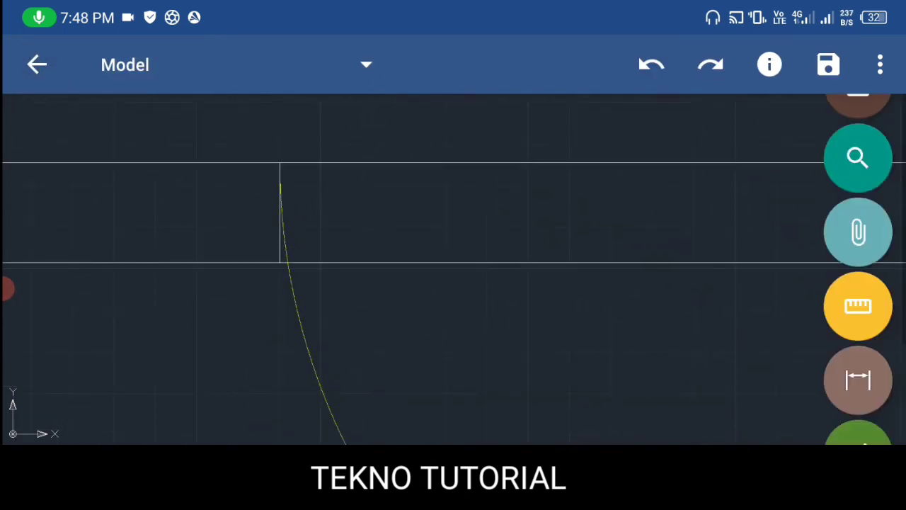
pyautogui.moveTo(858, 382); pyautogui.dragTo(858, 177)
# Trial-trim the lower and top wall lines and the segment right of the doorway
pyautogui.click(858, 344)
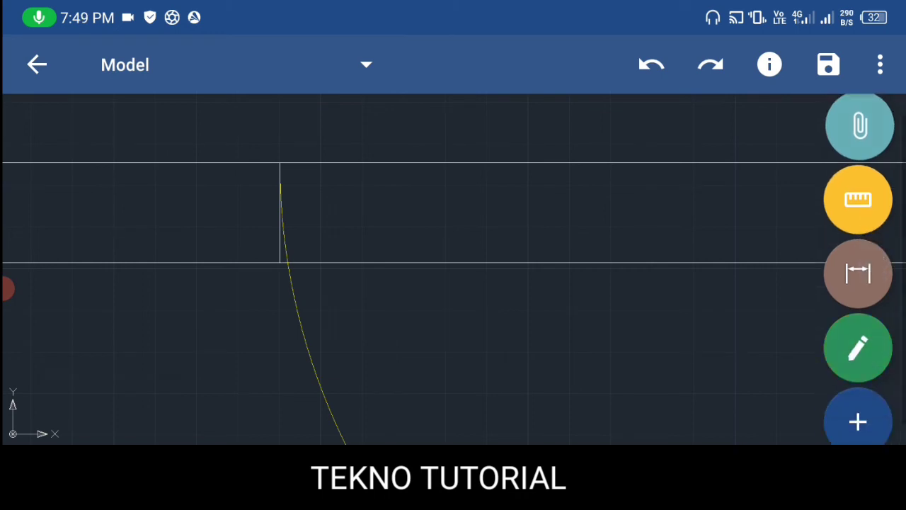
pyautogui.click(858, 328)
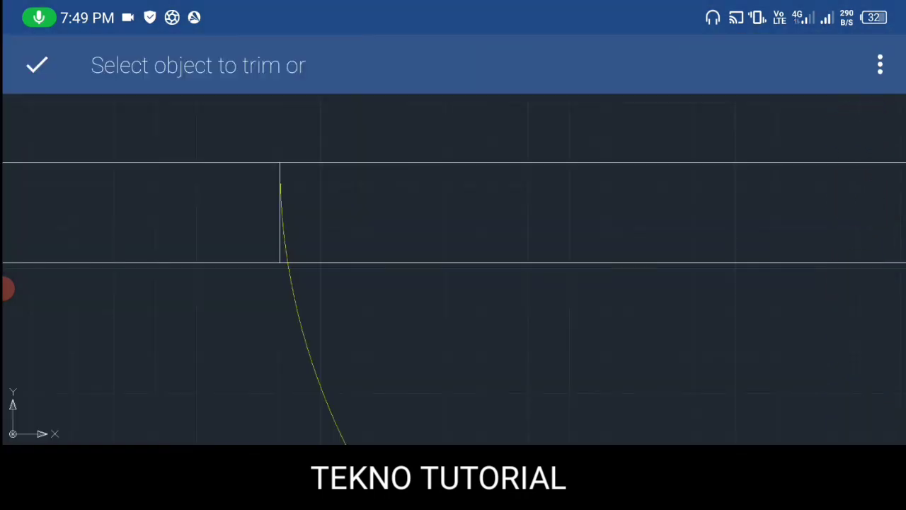
pyautogui.click(643, 263)
pyautogui.click(567, 163)
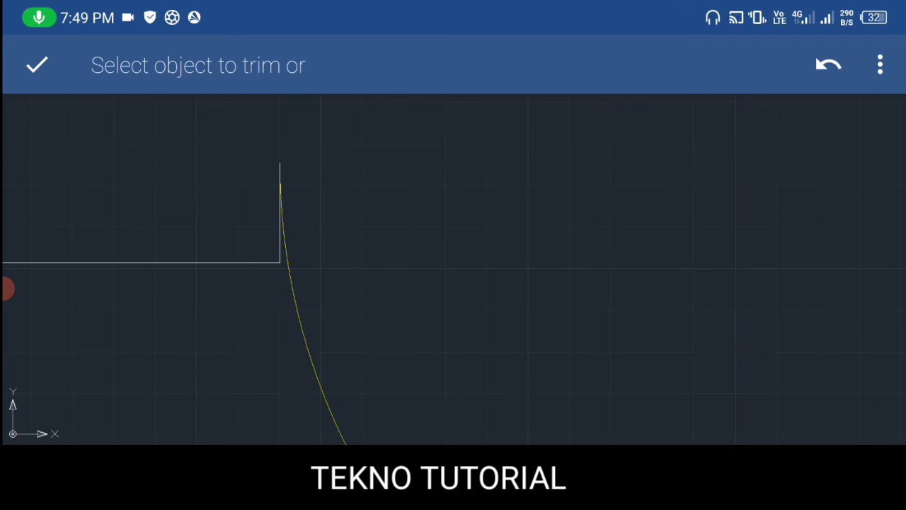
pyautogui.click(827, 63)
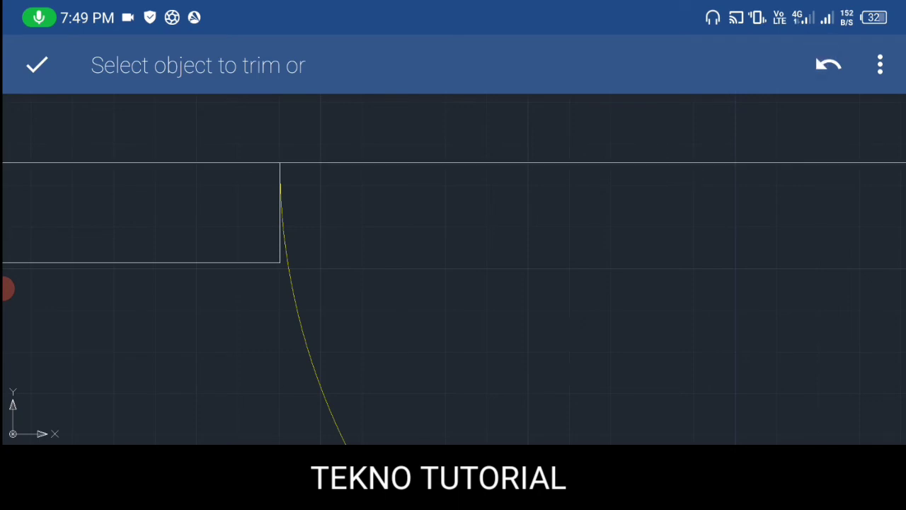
pyautogui.scroll(-3, 581, 301)
pyautogui.click(826, 253)
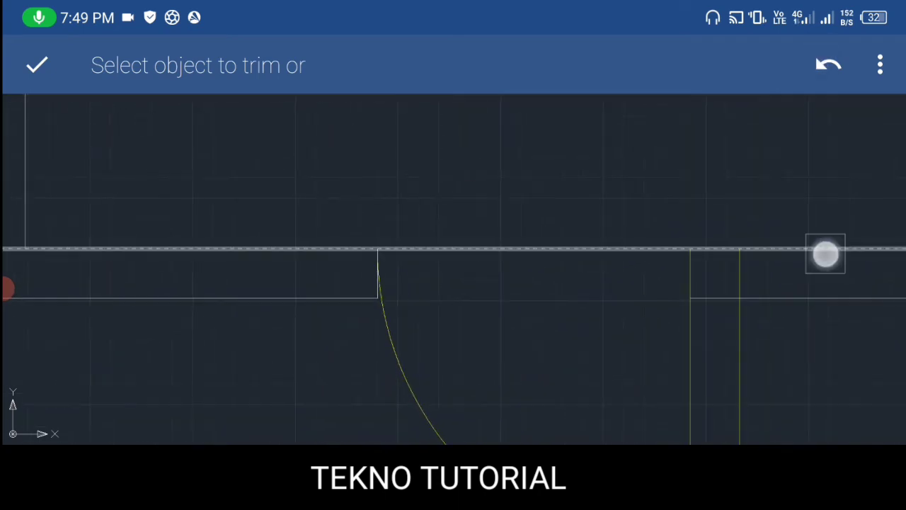
pyautogui.click(805, 306)
pyautogui.scroll(-3, 675, 289)
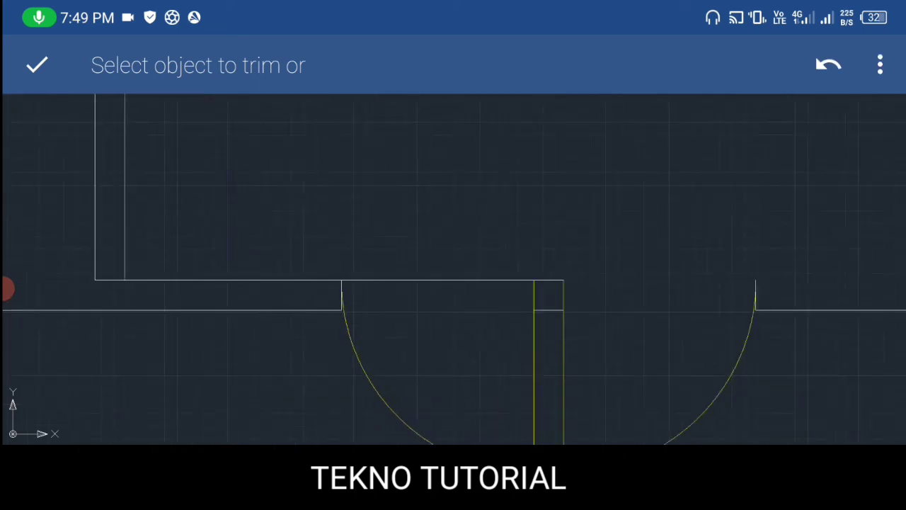
pyautogui.scroll(-3, 700, 302)
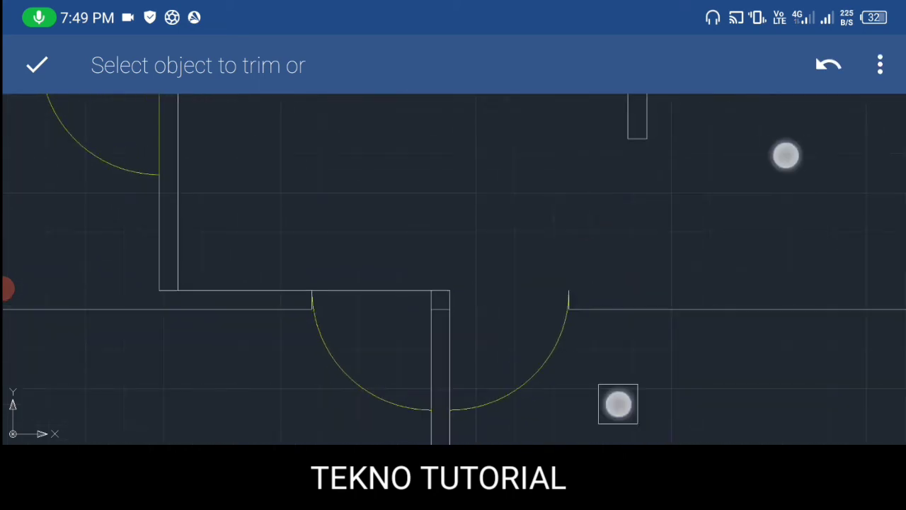
pyautogui.scroll(-2, 702, 278)
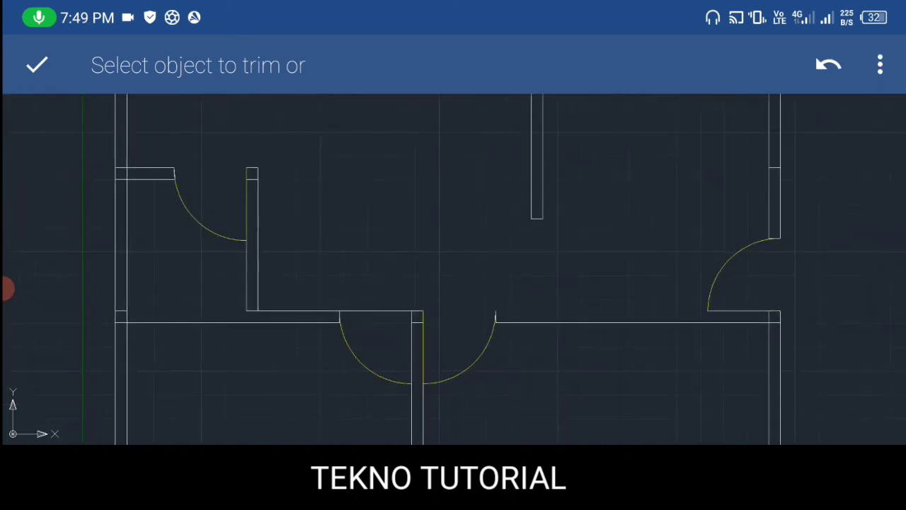
# Undo the doorway wall trims to restore the whole wall lines, then end Trim
pyautogui.scroll(3, 602, 307)
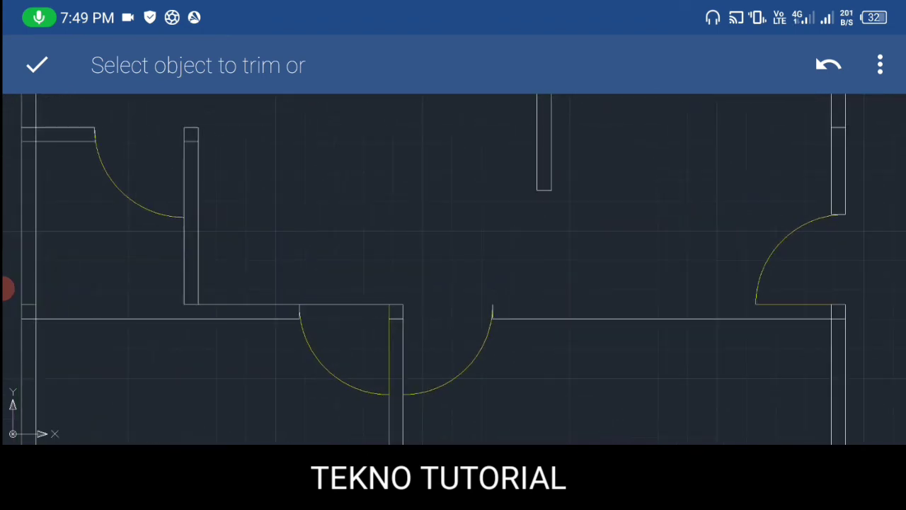
pyautogui.scroll(5, 367, 260)
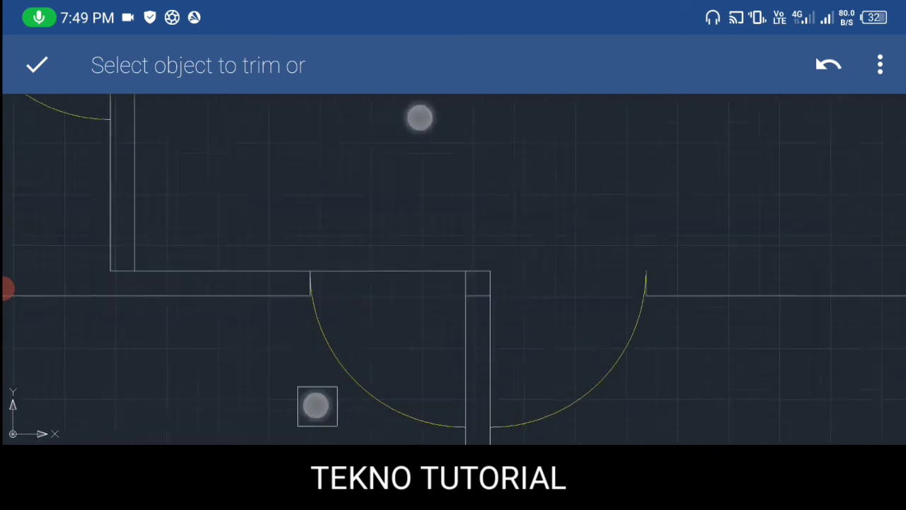
pyautogui.scroll(-3, 455, 298)
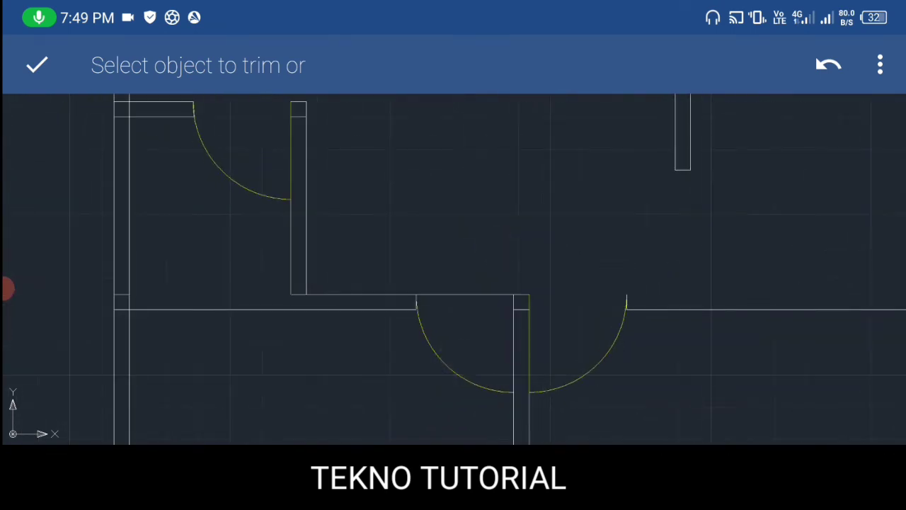
pyautogui.scroll(5, 434, 315)
pyautogui.click(828, 64)
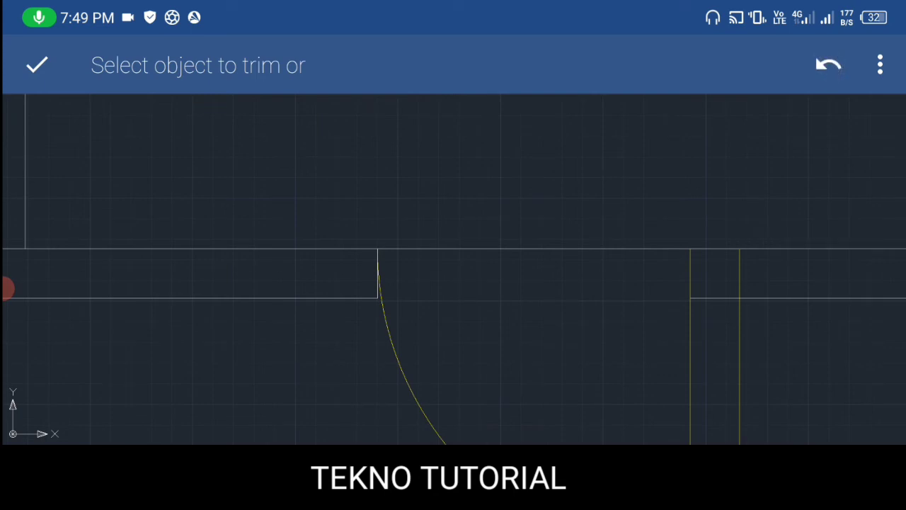
pyautogui.click(828, 65)
pyautogui.scroll(-3, 591, 283)
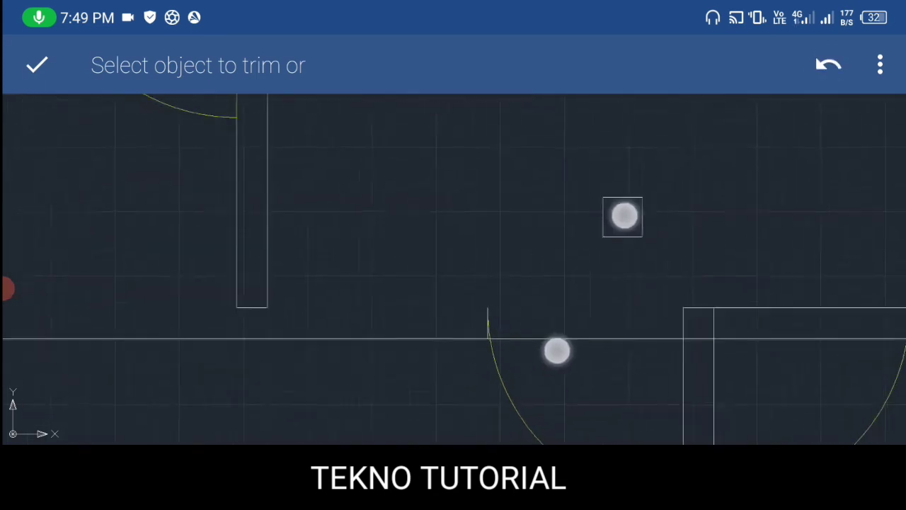
pyautogui.click(556, 343)
pyautogui.click(828, 64)
pyautogui.click(829, 65)
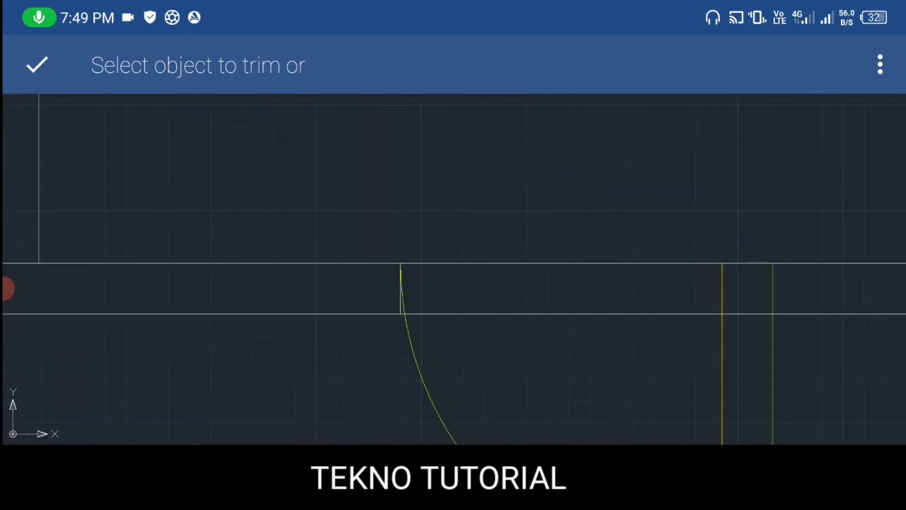
pyautogui.click(37, 65)
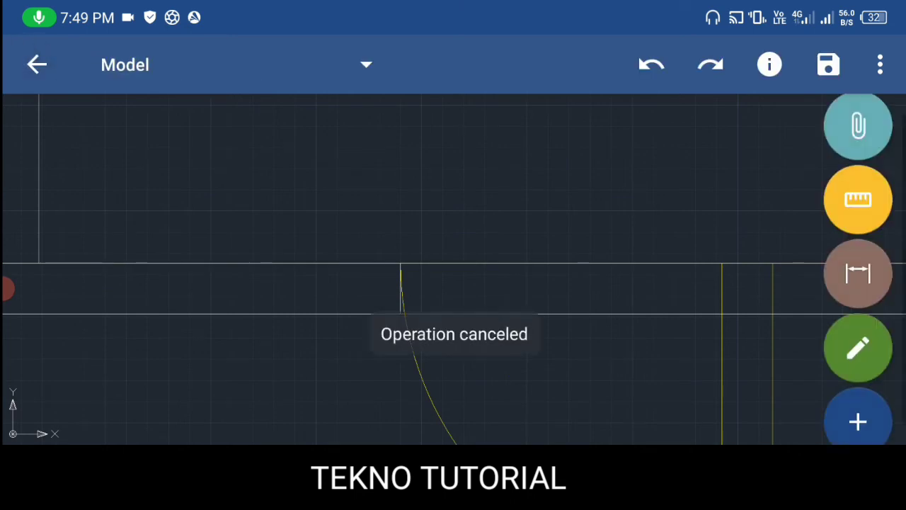
pyautogui.scroll(-3, 489, 301)
pyautogui.scroll(-3, 548, 299)
pyautogui.click(484, 384)
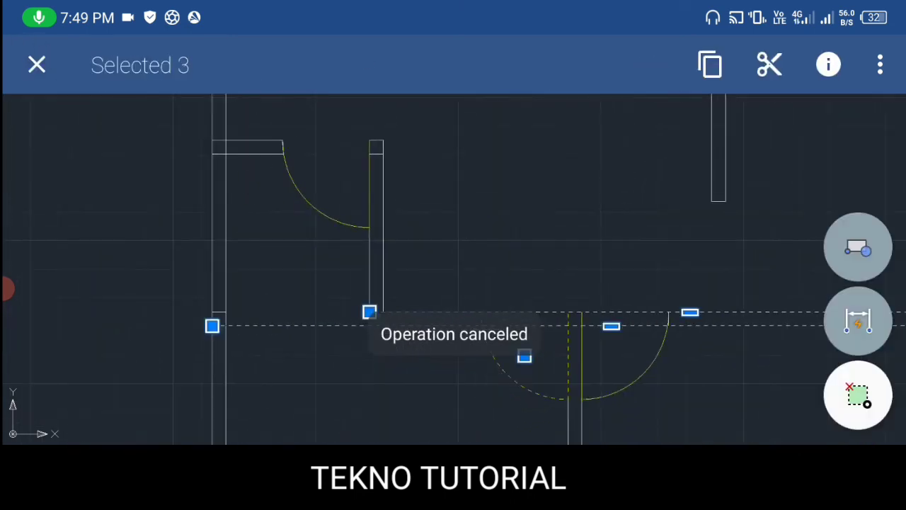
pyautogui.click(36, 64)
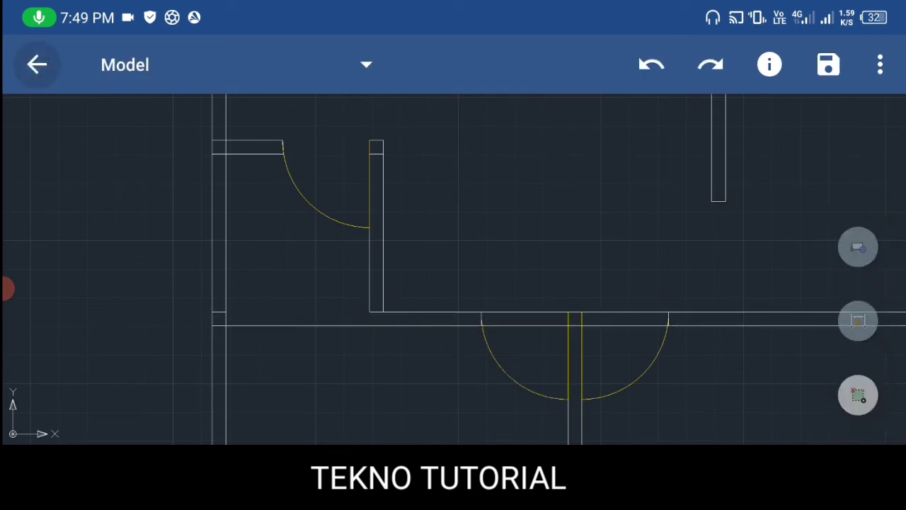
pyautogui.click(859, 395)
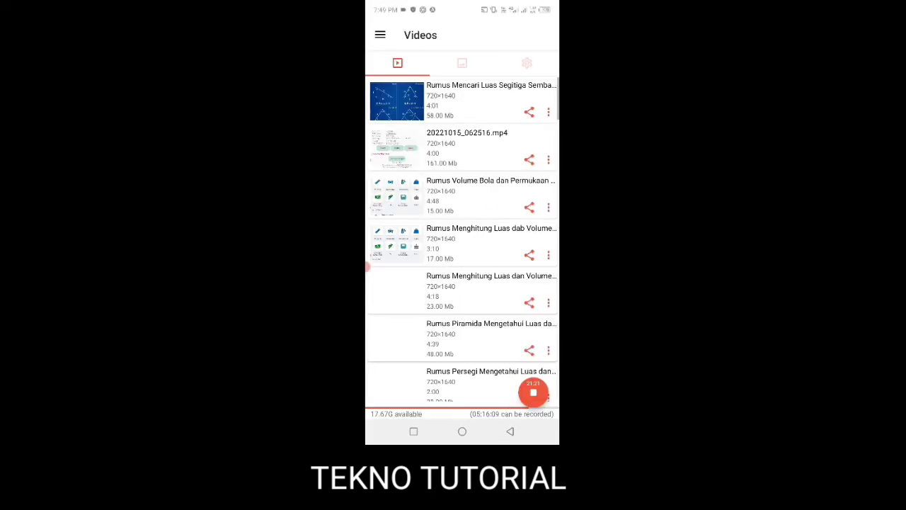
pyautogui.click(413, 431)
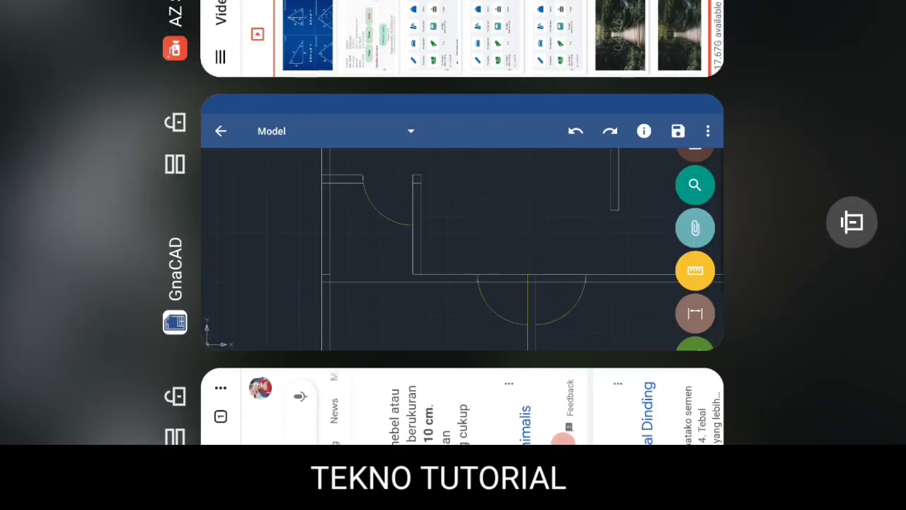
pyautogui.click(601, 266)
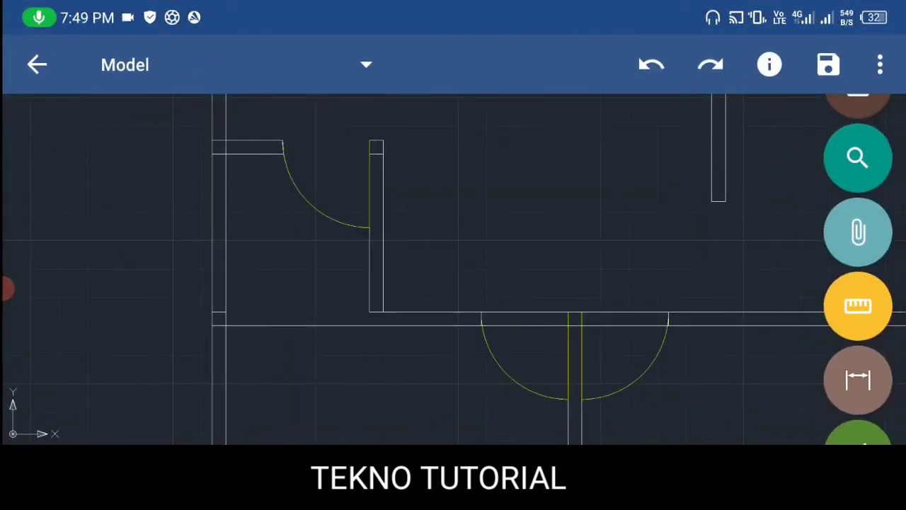
# Undo five edits, stepping back through the earlier trims to restore the short wall
pyautogui.scroll(5, 532, 315)
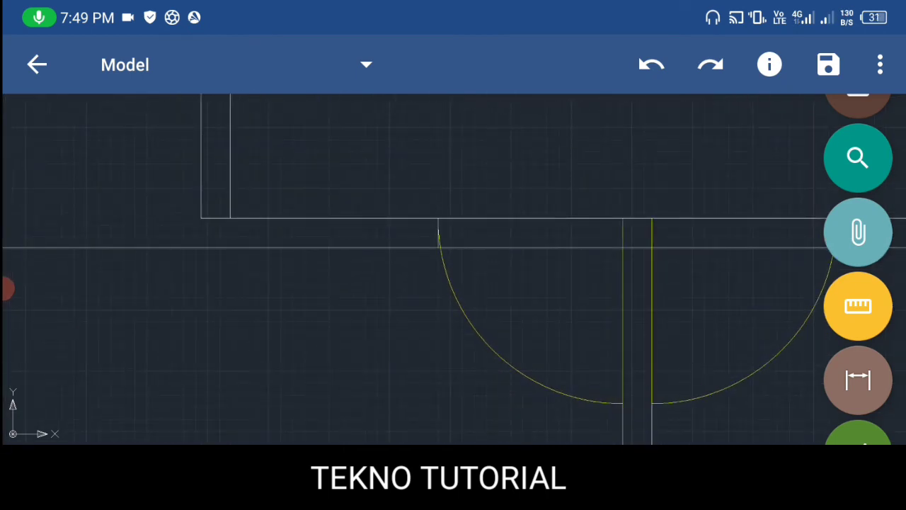
pyautogui.moveTo(885, 349); pyautogui.dragTo(886, 224)
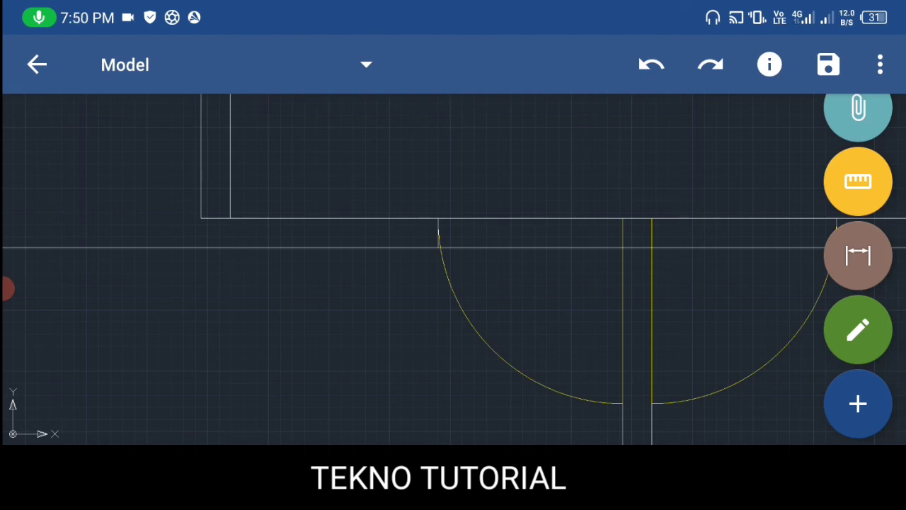
pyautogui.click(652, 65)
pyautogui.click(652, 64)
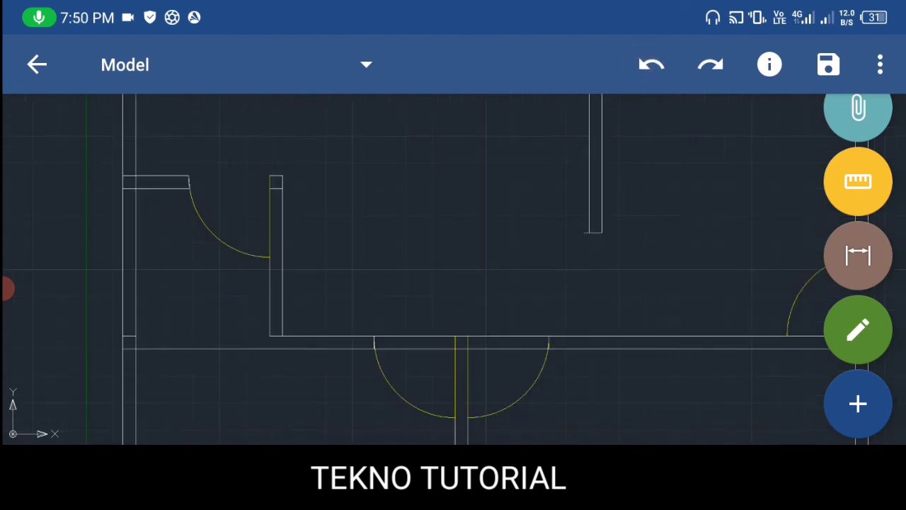
pyautogui.click(652, 65)
pyautogui.click(651, 64)
pyautogui.click(651, 64)
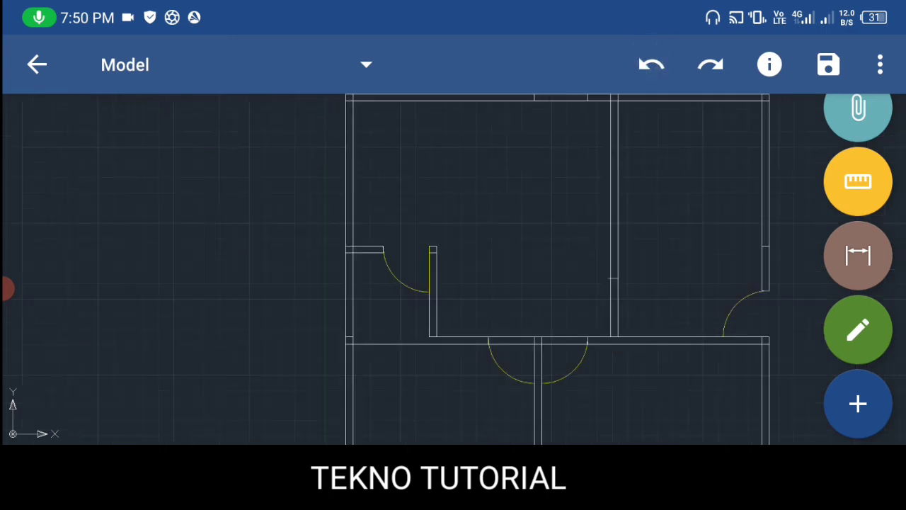
# Redo three times to reapply the trim opening the right-hand wall
pyautogui.click(711, 64)
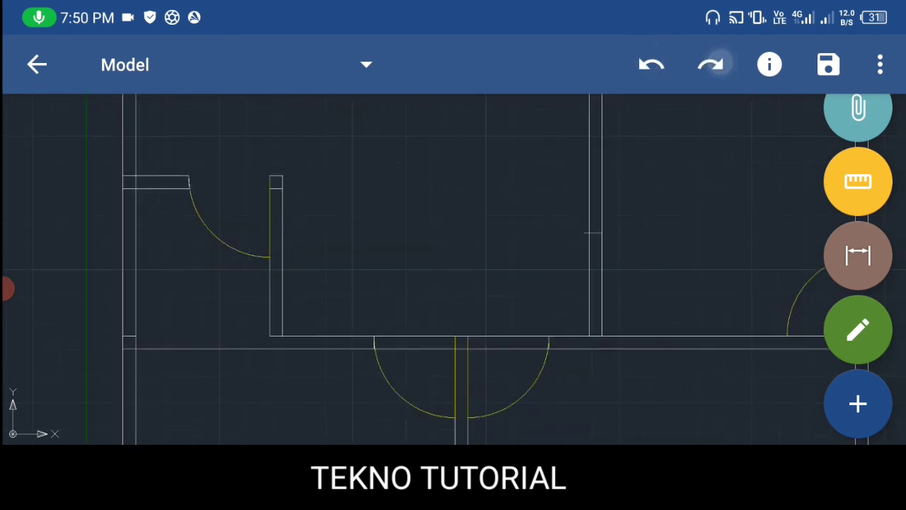
pyautogui.click(710, 64)
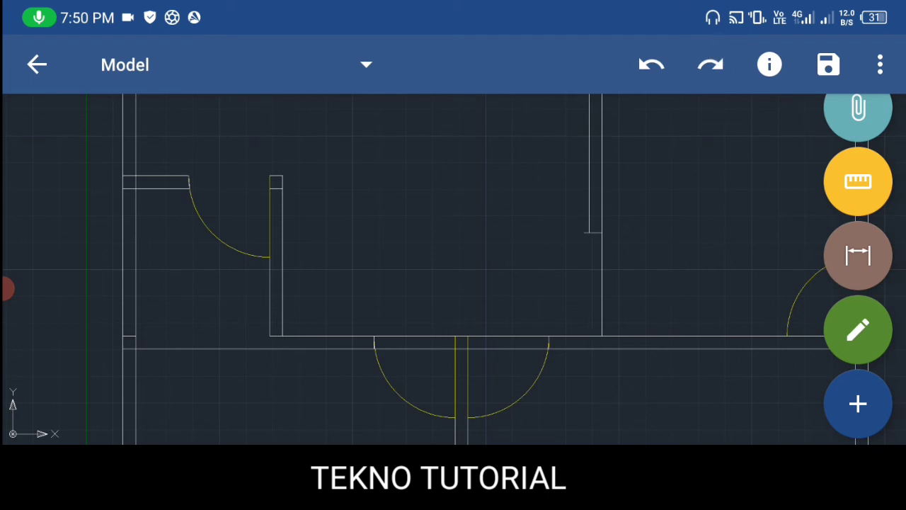
pyautogui.click(711, 65)
pyautogui.scroll(-2, 610, 280)
# Close the Modify menu without choosing a tool, zoom in, and bring up the Draw menu
pyautogui.click(858, 330)
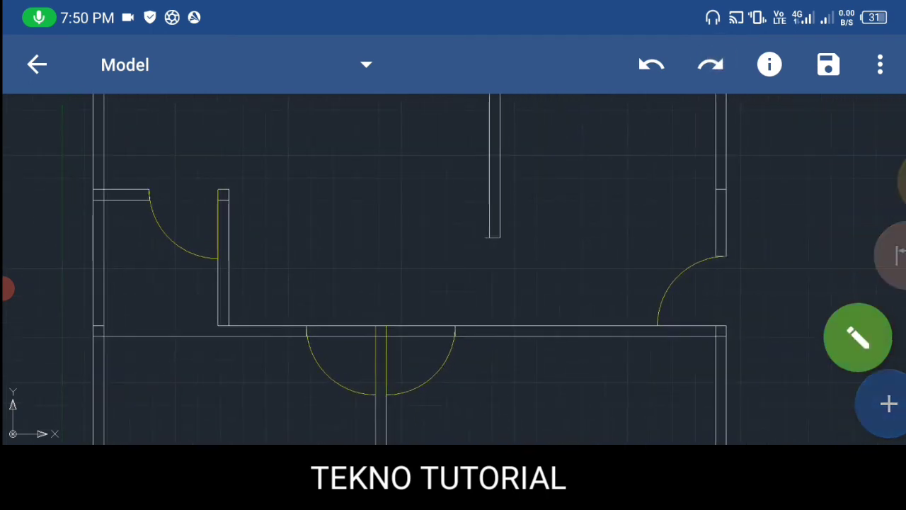
pyautogui.scroll(1, 375, 262)
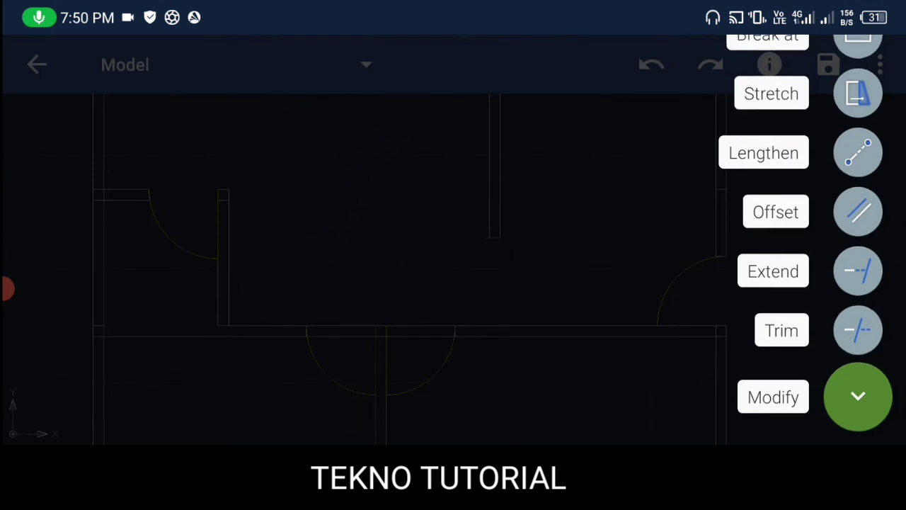
pyautogui.click(859, 396)
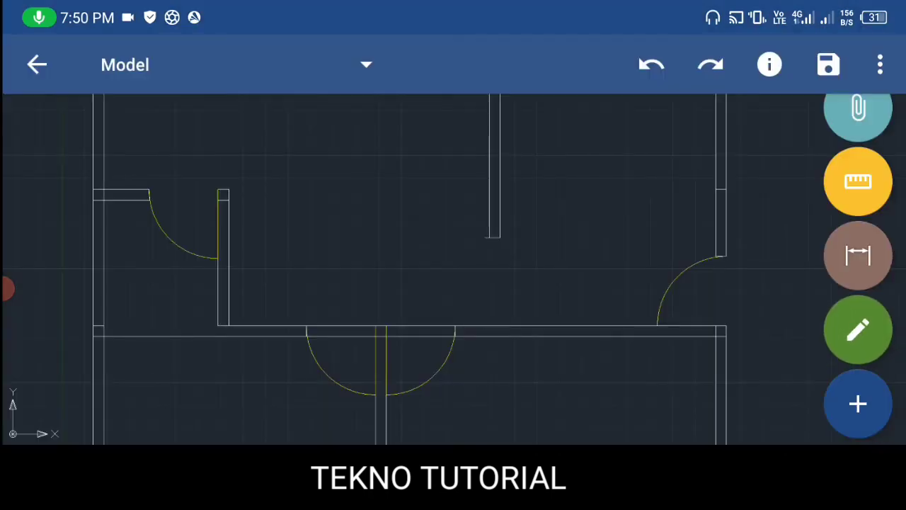
pyautogui.scroll(2, 368, 284)
pyautogui.scroll(1, 368, 262)
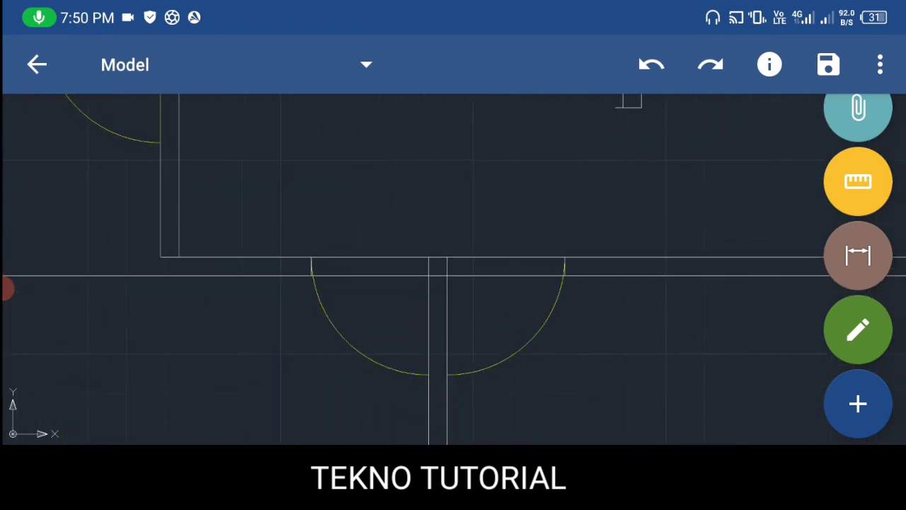
pyautogui.click(858, 404)
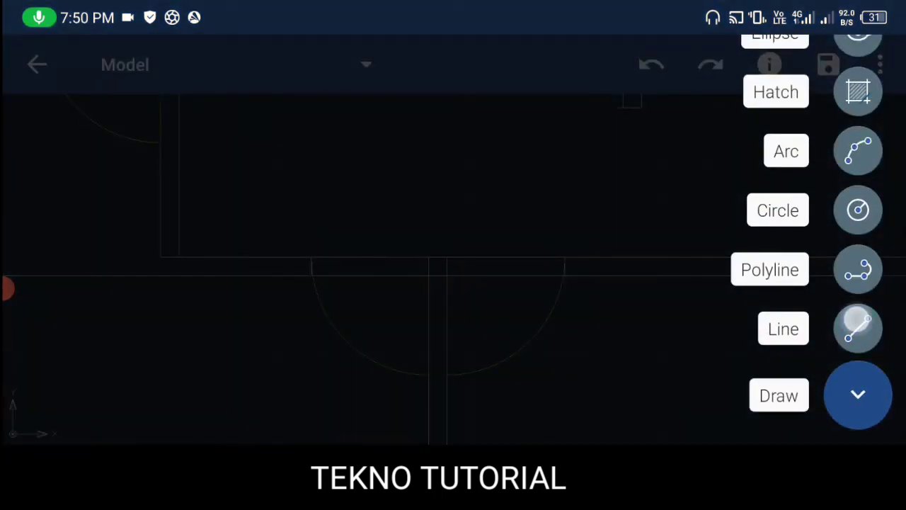
pyautogui.click(858, 325)
pyautogui.click(309, 259)
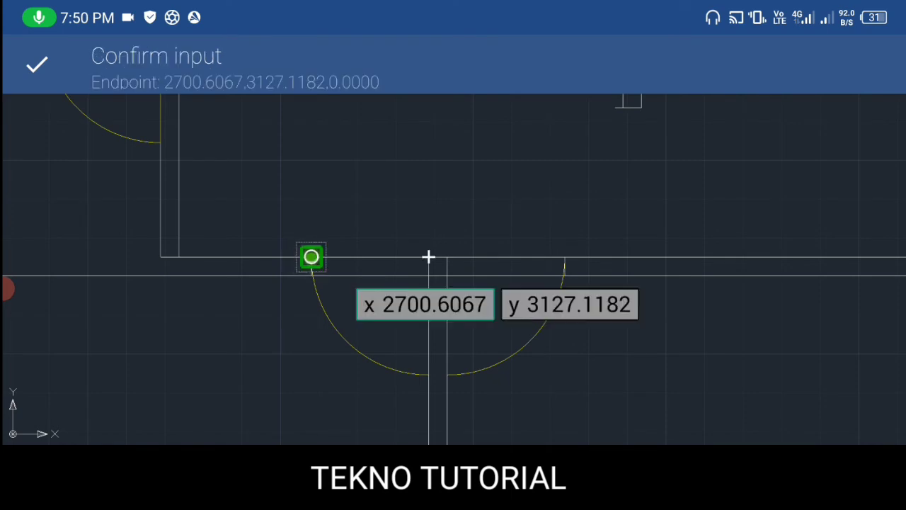
pyautogui.click(303, 276)
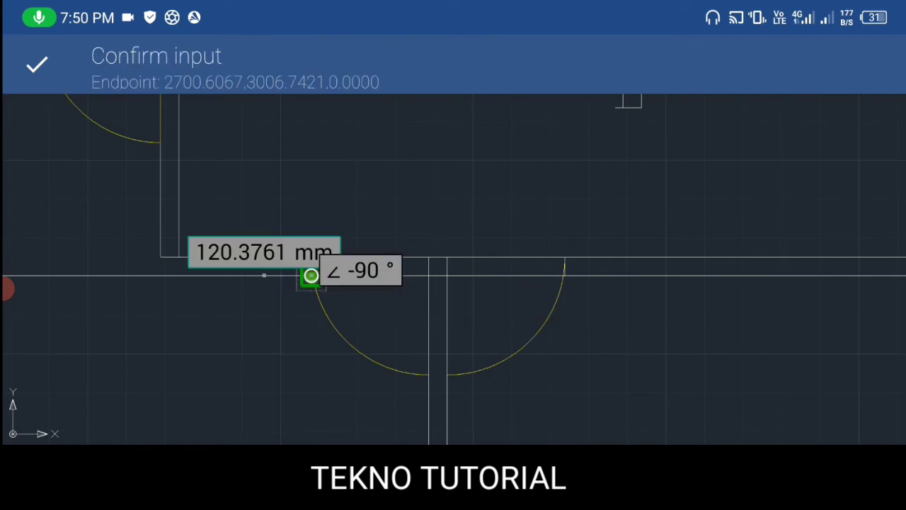
pyautogui.click(37, 65)
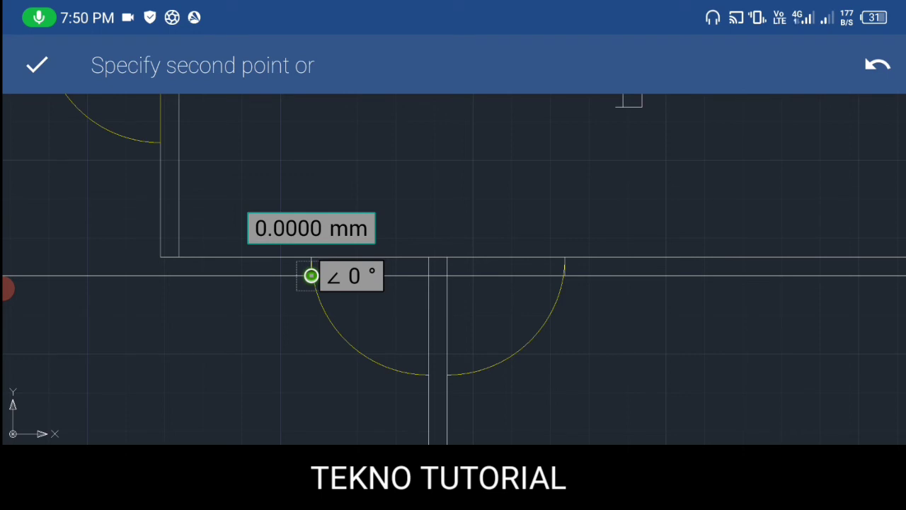
pyautogui.click(585, 253)
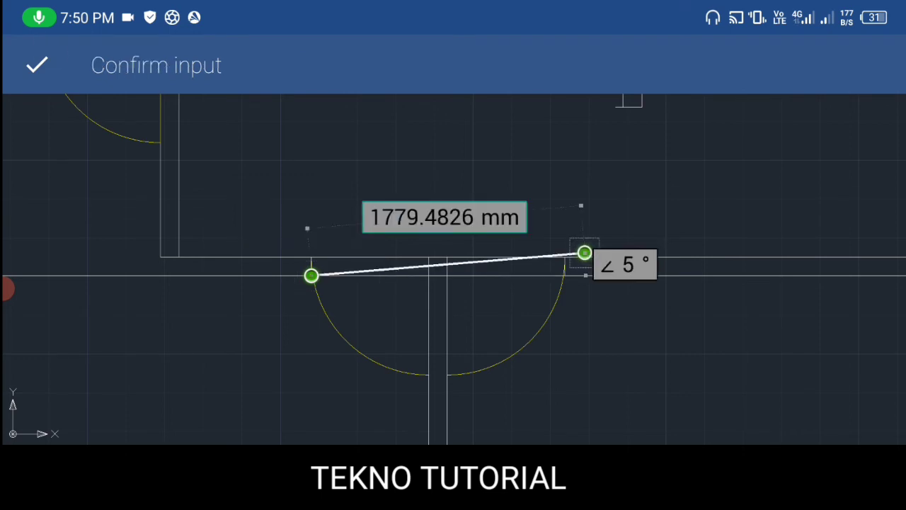
pyautogui.click(36, 65)
pyautogui.click(830, 65)
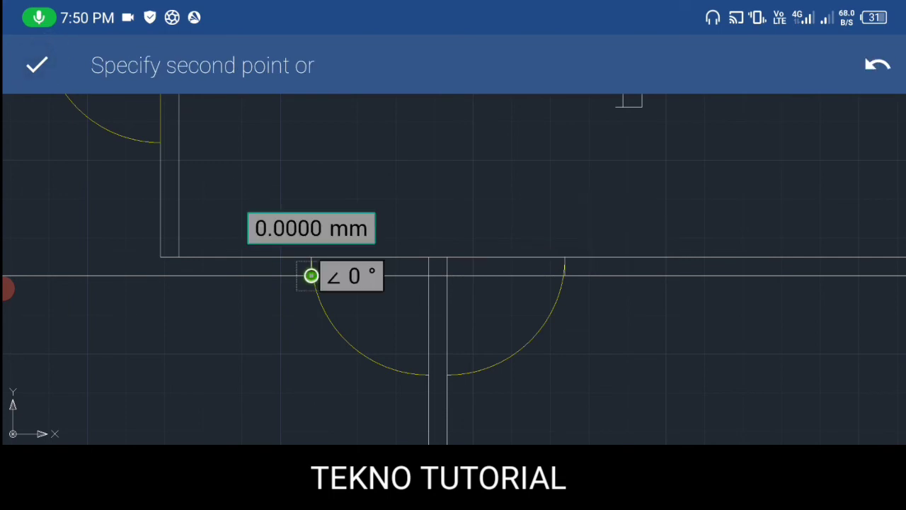
pyautogui.click(37, 64)
pyautogui.click(858, 396)
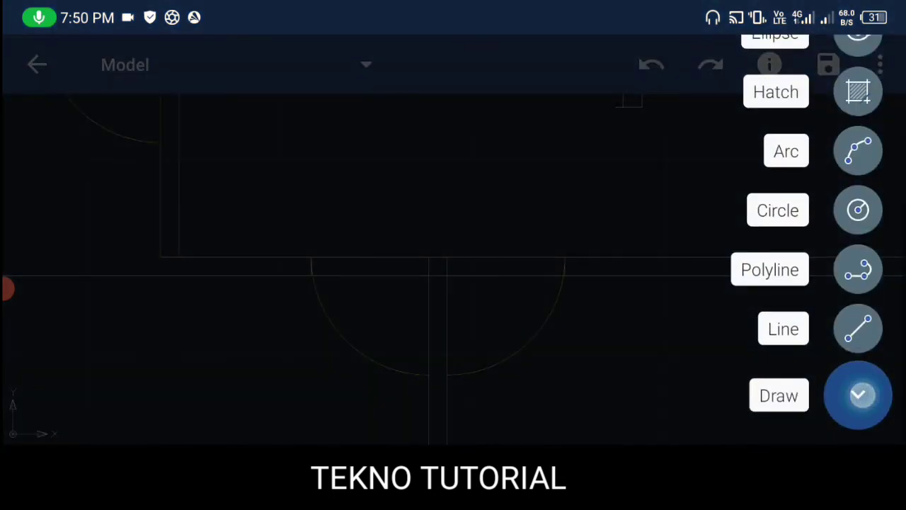
# Trim the doorway wall line left and right of the central wall, undoing one misplaced cut
pyautogui.click(858, 330)
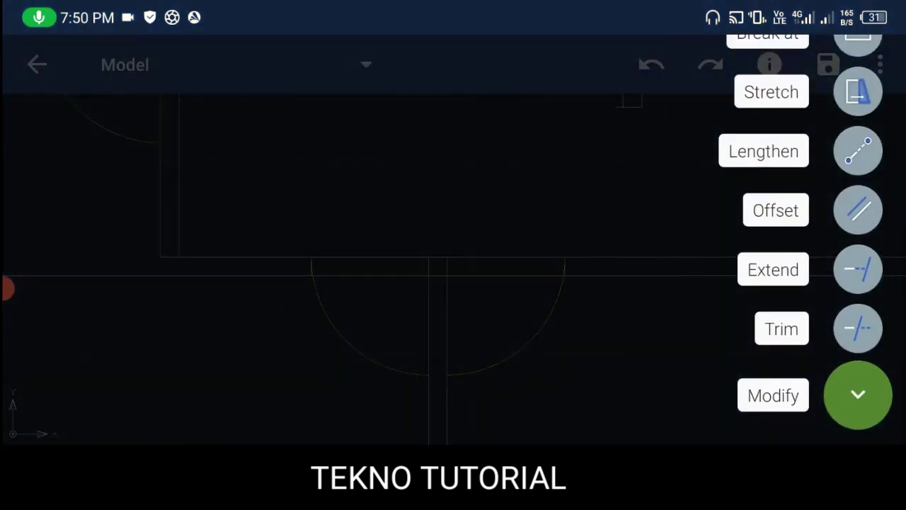
pyautogui.click(858, 328)
pyautogui.click(375, 270)
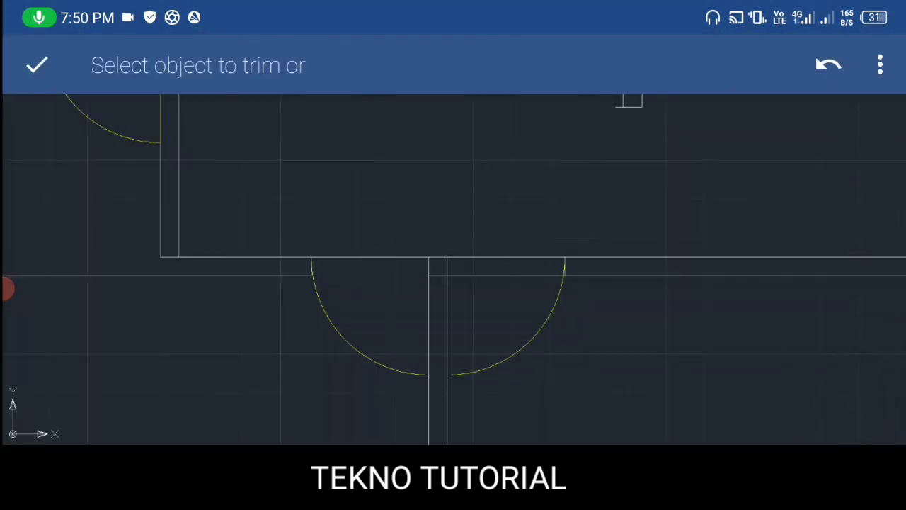
pyautogui.click(373, 258)
pyautogui.click(828, 64)
pyautogui.click(493, 275)
pyautogui.click(37, 64)
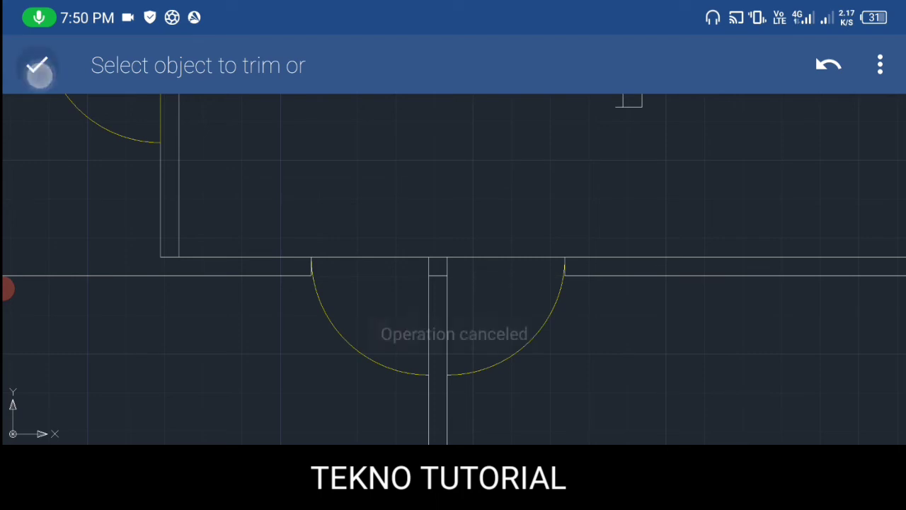
pyautogui.scroll(3, 364, 269)
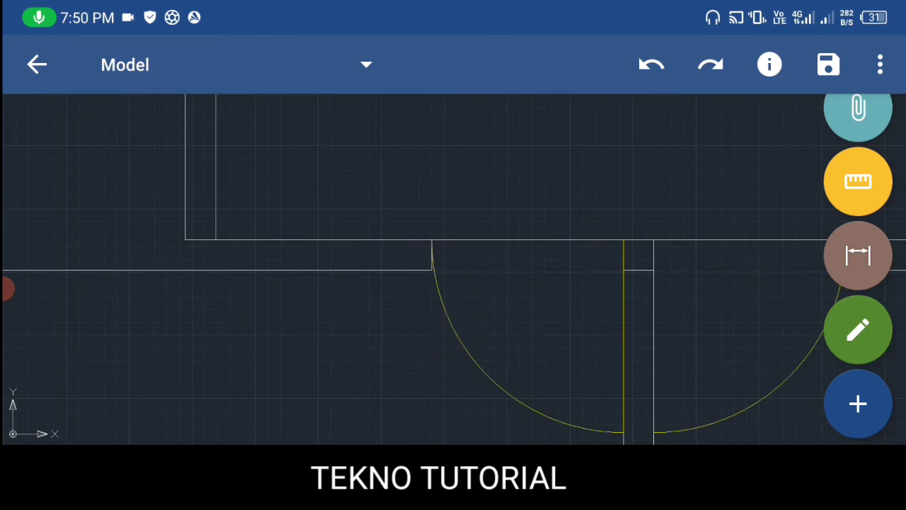
# Draw a 1260 mm line between the left and far wall corners
pyautogui.click(858, 404)
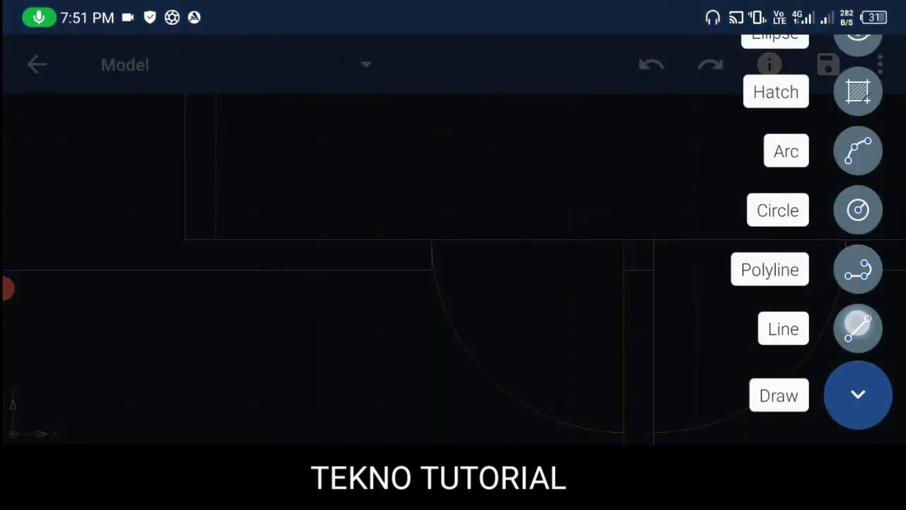
pyautogui.click(858, 327)
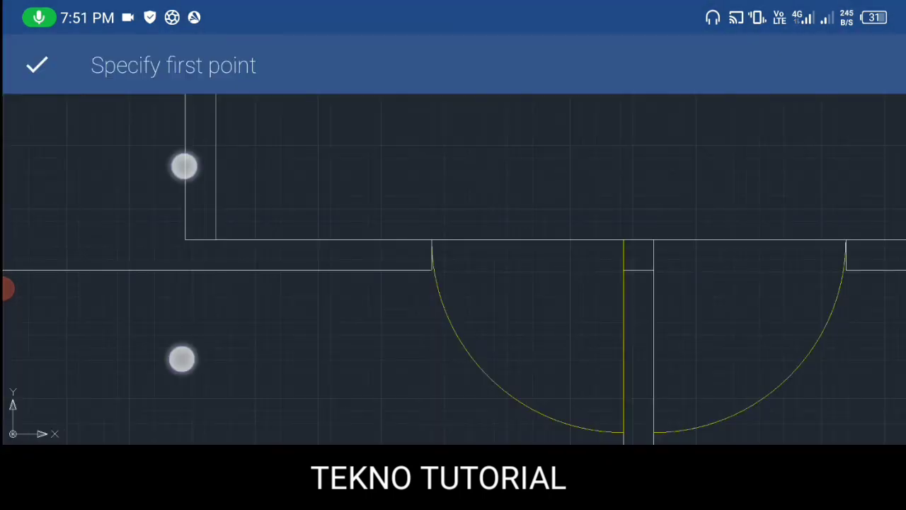
pyautogui.moveTo(182, 166); pyautogui.dragTo(523, 172, button='middle')
pyautogui.click(495, 243)
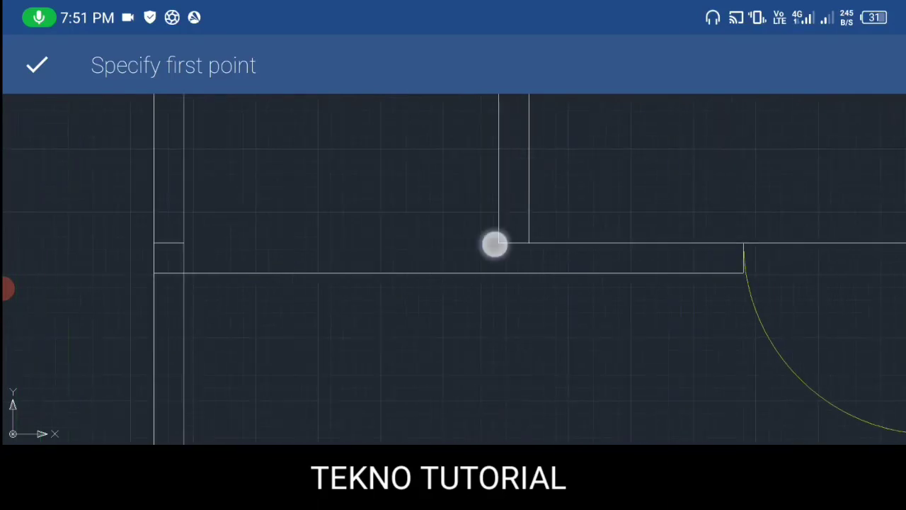
pyautogui.click(194, 245)
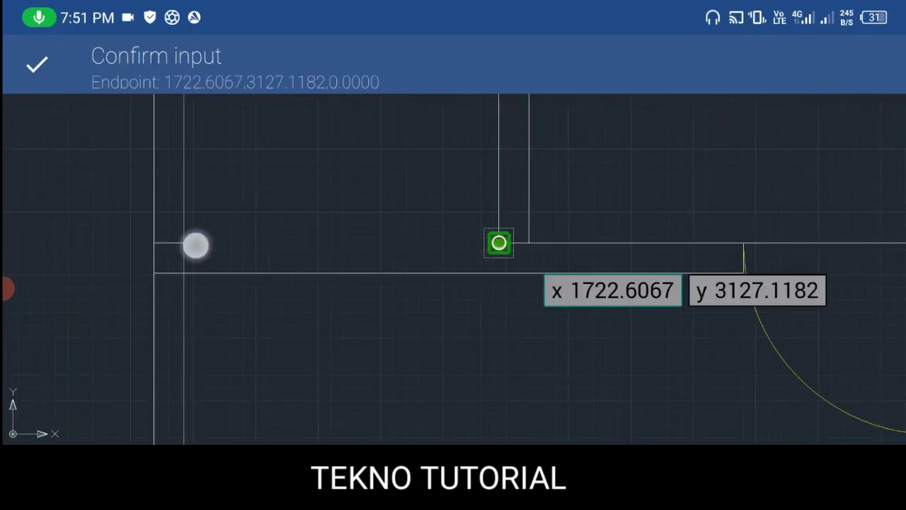
pyautogui.click(37, 64)
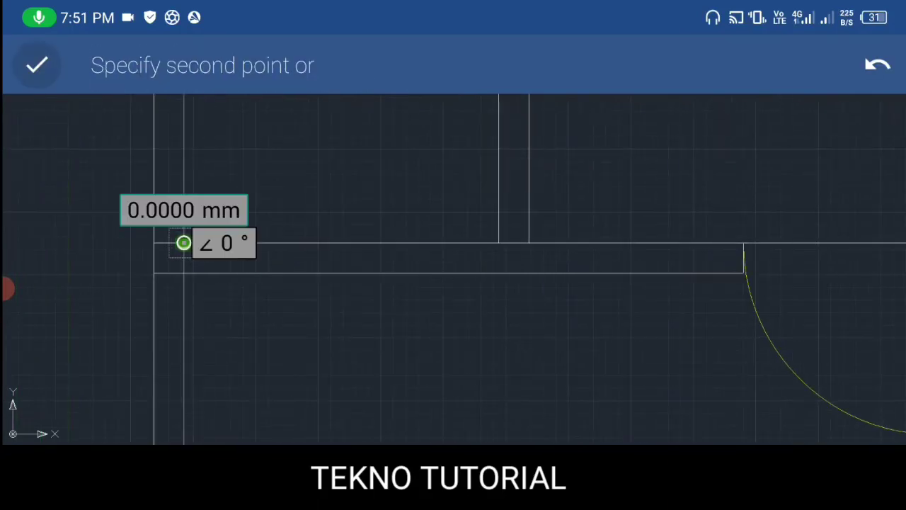
pyautogui.moveTo(577, 151); pyautogui.dragTo(512, 157, button='middle')
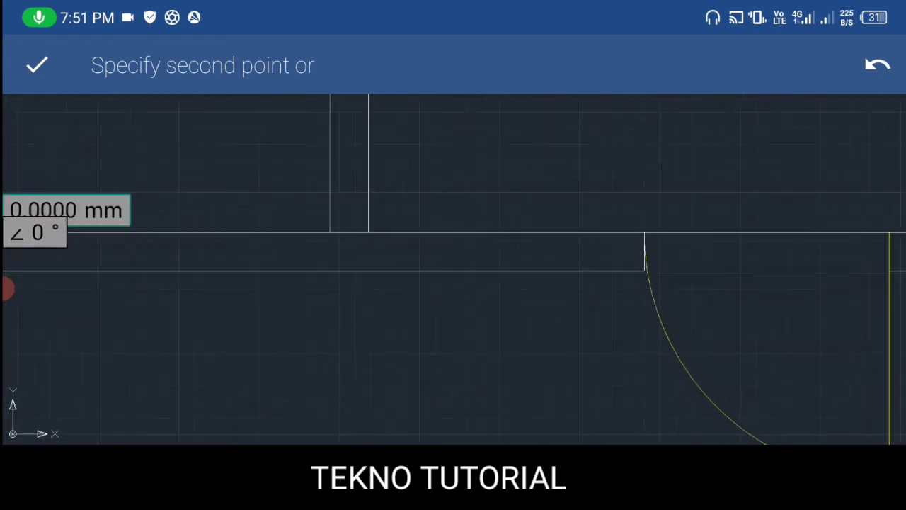
pyautogui.scroll(2, 512, 157)
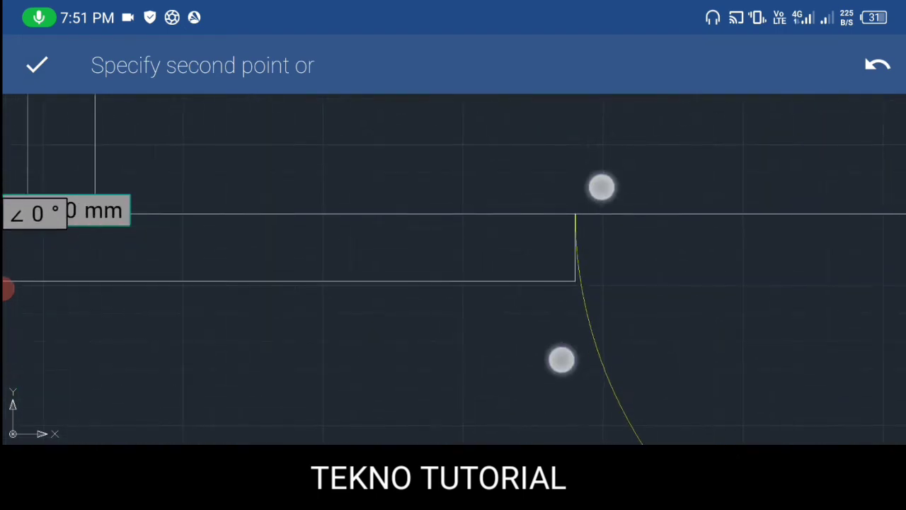
pyautogui.scroll(2, 601, 187)
pyautogui.scroll(2, 633, 140)
pyautogui.scroll(1, 568, 281)
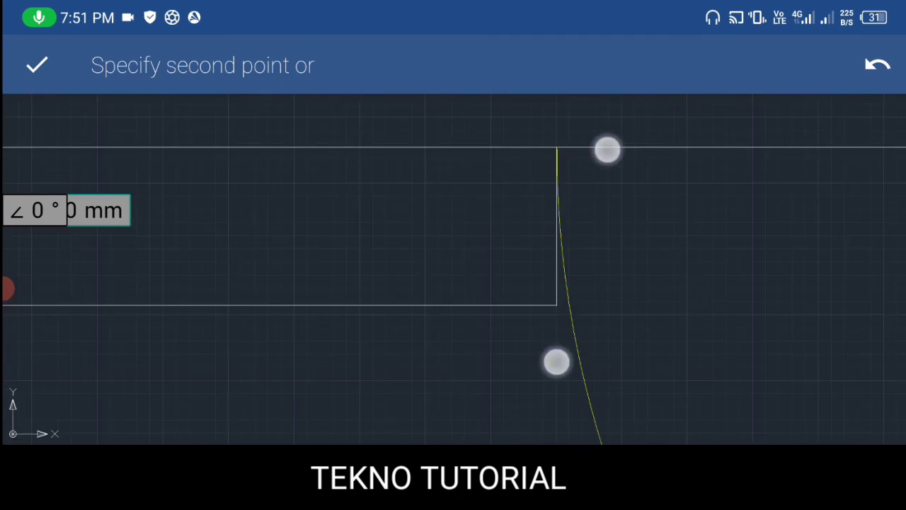
pyautogui.scroll(2, 582, 257)
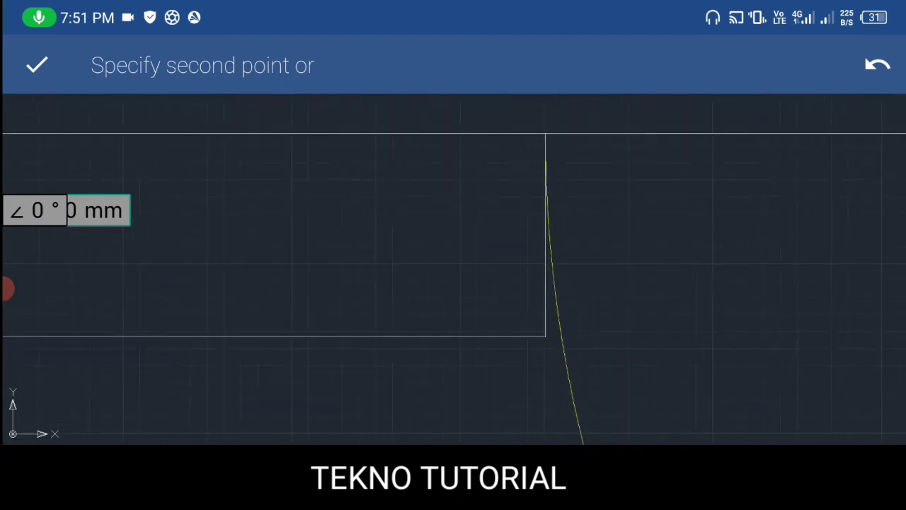
pyautogui.click(29, 64)
# Draw a vertical line at 90° up from the wall corner beside the arc
pyautogui.click(858, 394)
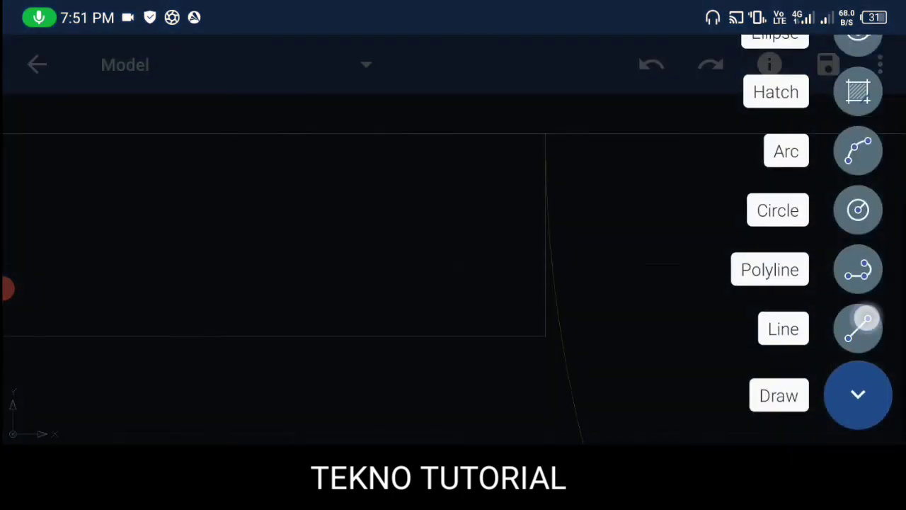
pyautogui.click(865, 322)
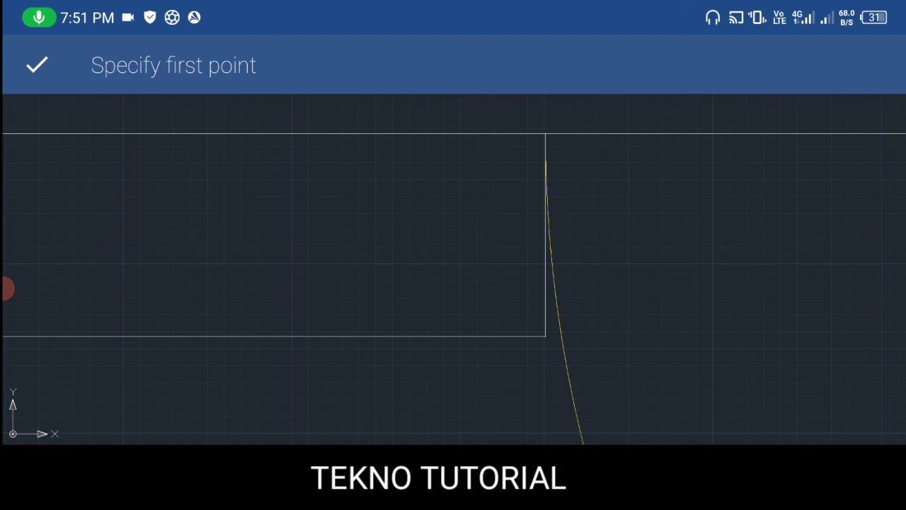
pyautogui.click(546, 334)
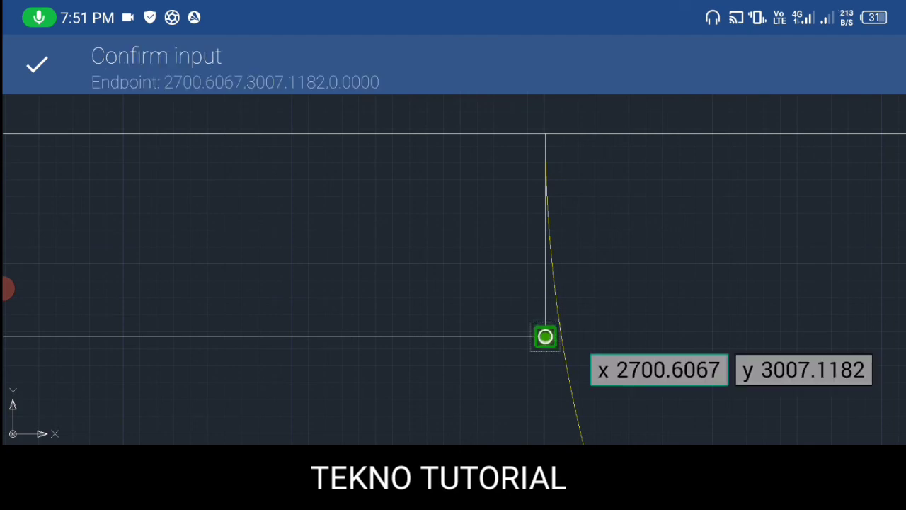
pyautogui.click(561, 113)
pyautogui.click(708, 210)
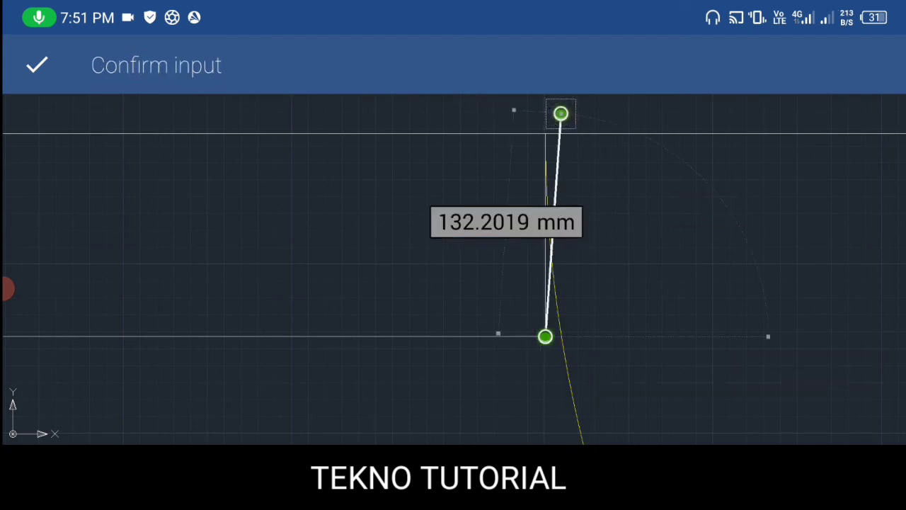
pyautogui.write('90')
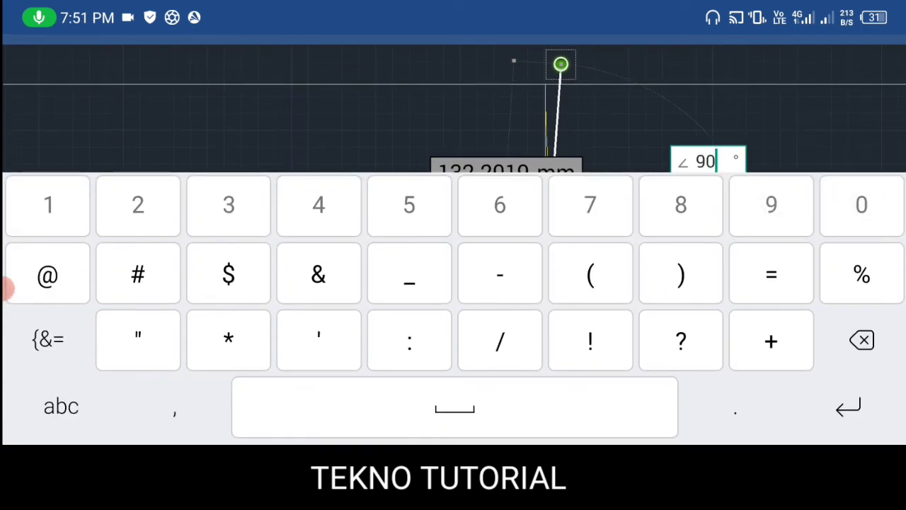
pyautogui.press('Return')
pyautogui.click(37, 65)
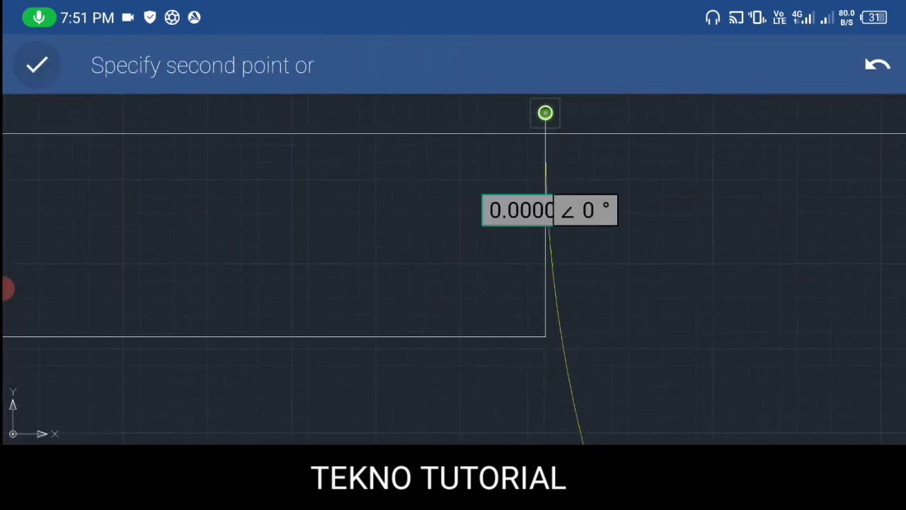
pyautogui.scroll(-3, 588, 308)
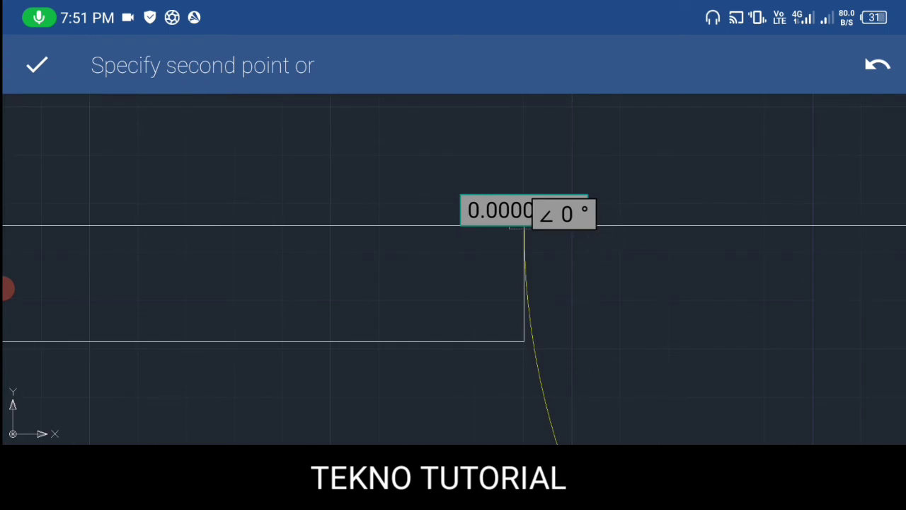
pyautogui.click(37, 65)
pyautogui.click(859, 395)
# Trim the top wall line off at the new boundary and remove the stub above the corner
pyautogui.click(858, 395)
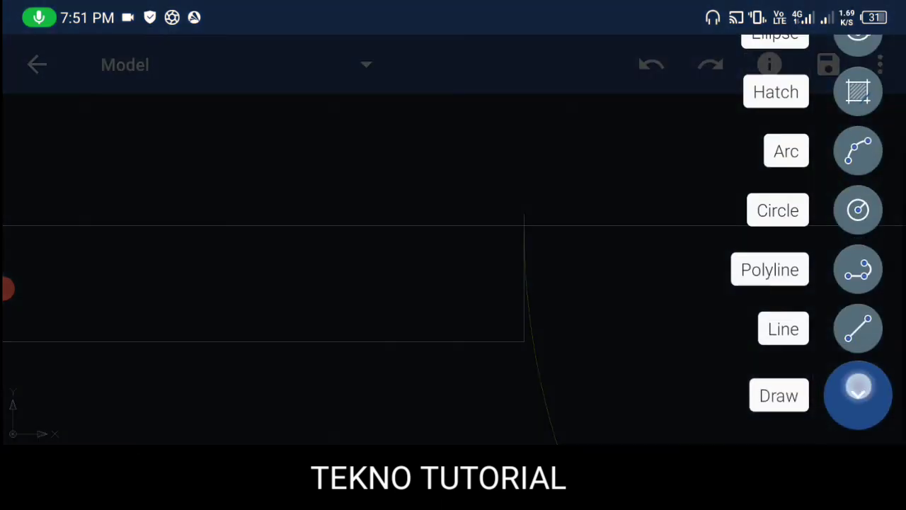
pyautogui.click(859, 328)
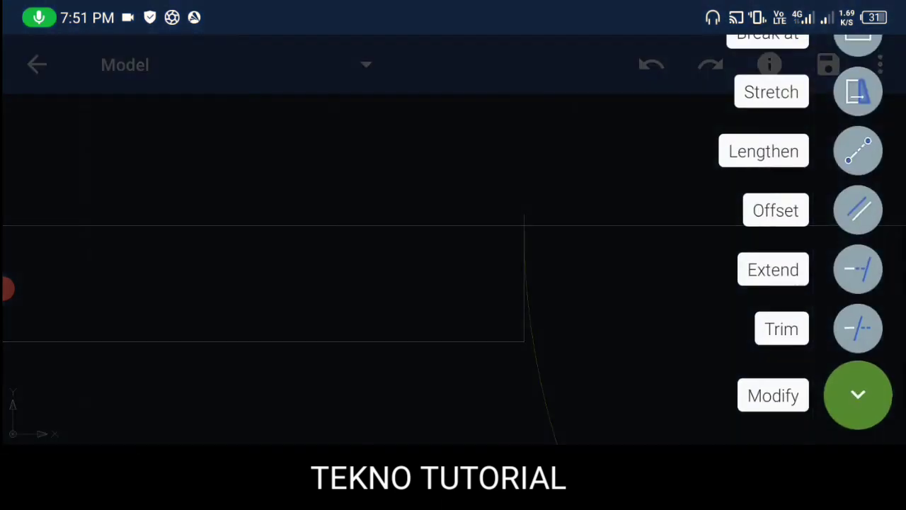
pyautogui.click(858, 328)
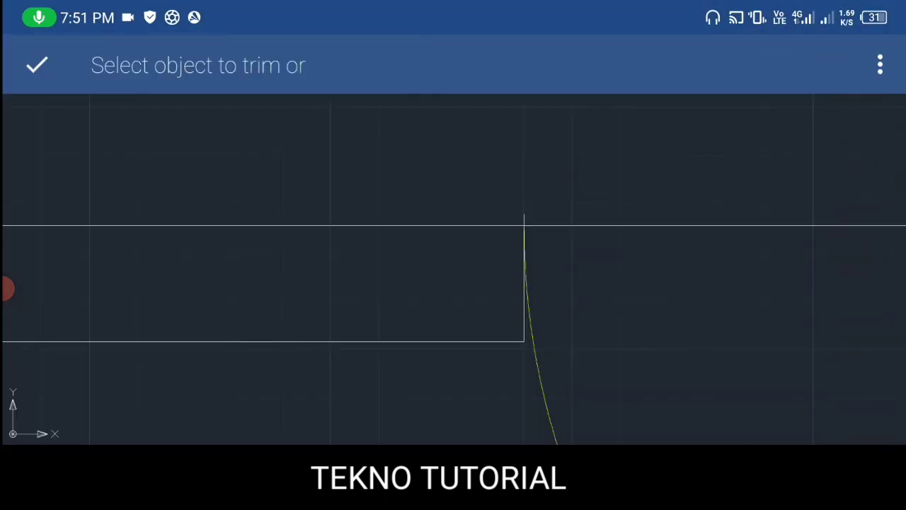
pyautogui.click(609, 225)
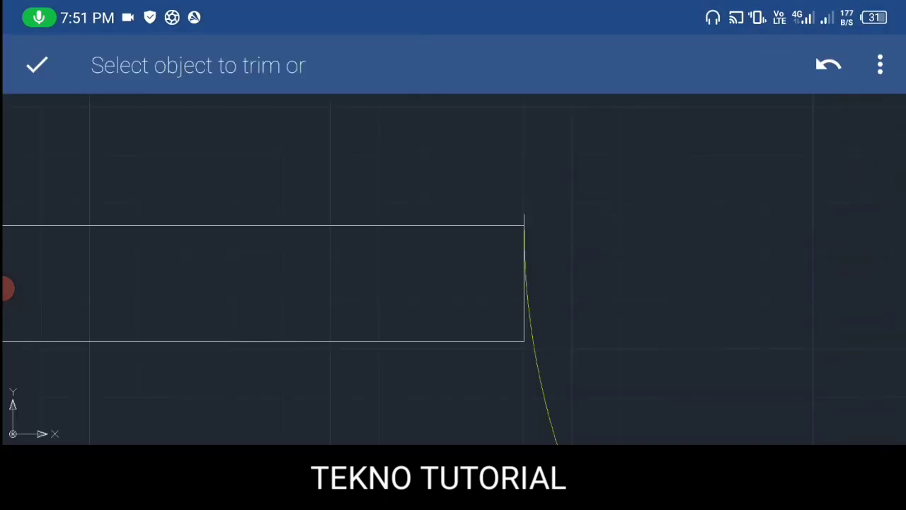
pyautogui.click(524, 219)
# Cut one more wall segment near the doorway and end the Trim command
pyautogui.scroll(-3, 581, 283)
pyautogui.scroll(-3, 580, 312)
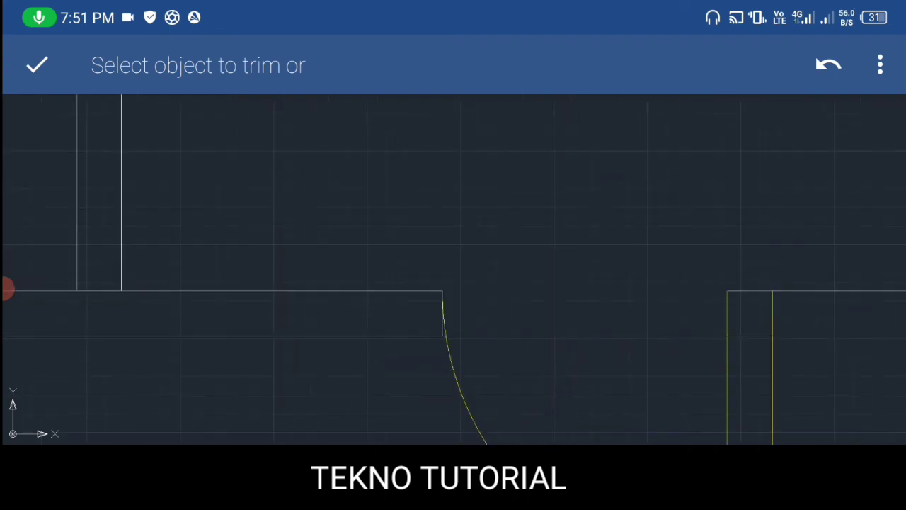
pyautogui.scroll(-2, 566, 287)
pyautogui.scroll(1, 712, 262)
pyautogui.scroll(1, 714, 311)
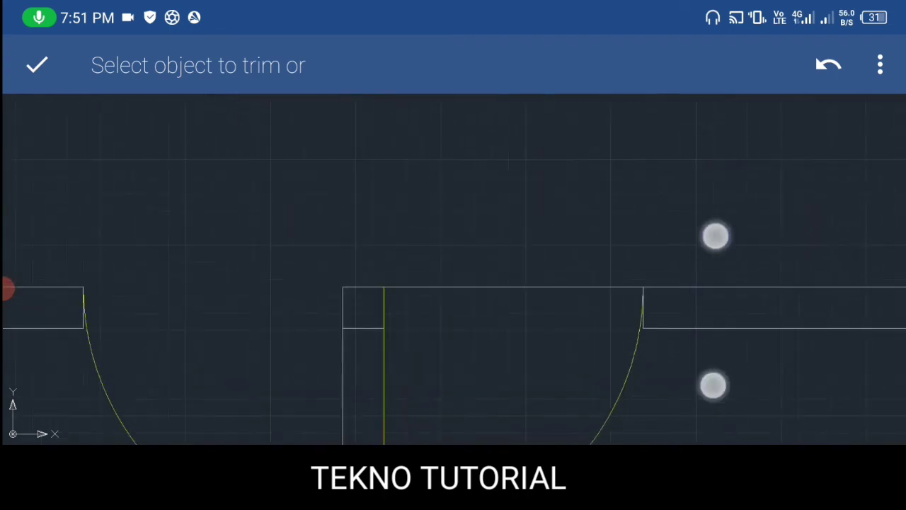
pyautogui.scroll(3, 714, 310)
pyautogui.scroll(1, 683, 264)
pyautogui.scroll(2, 654, 271)
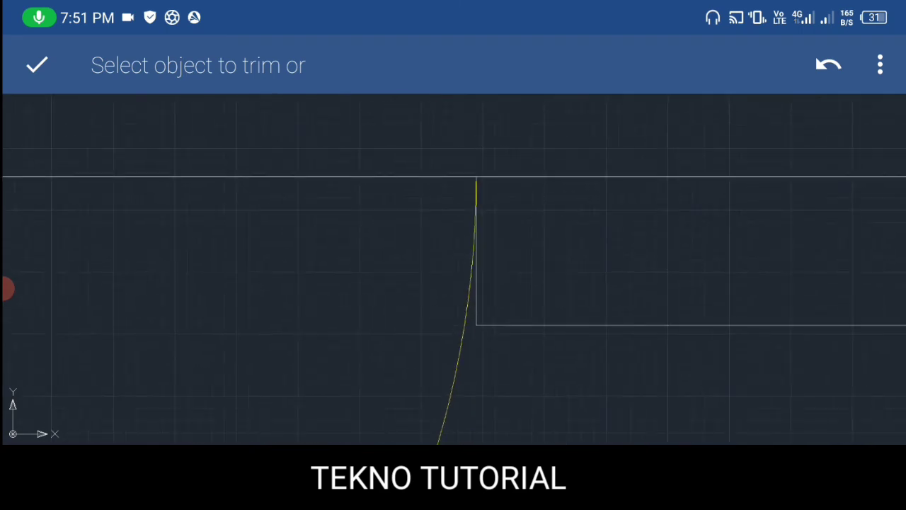
pyautogui.scroll(2, 591, 248)
pyautogui.click(463, 298)
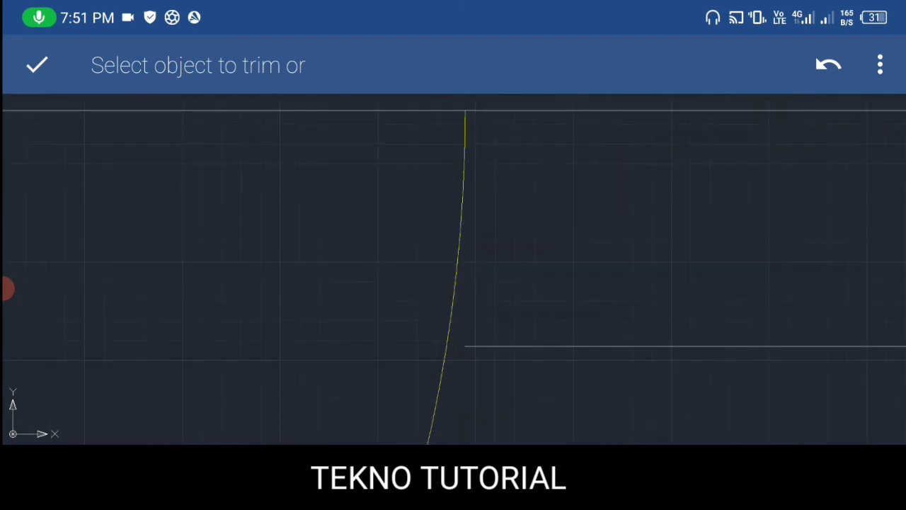
pyautogui.scroll(-2, 635, 293)
pyautogui.click(37, 65)
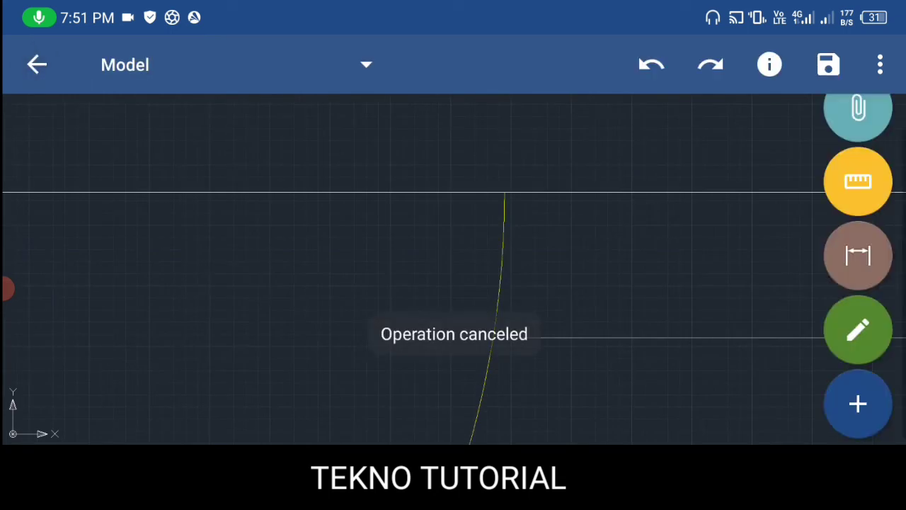
pyautogui.click(861, 399)
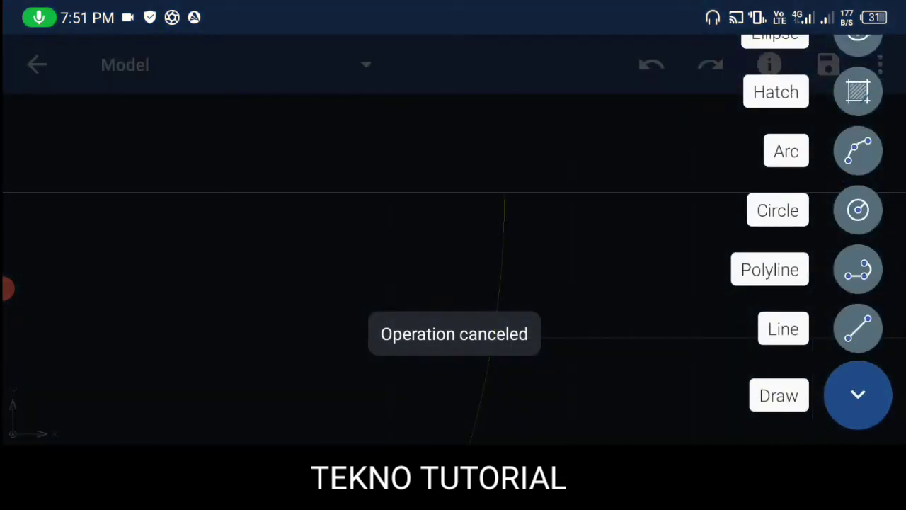
# Draw a vertical 90° boundary line from the wall corner at the other arc end
pyautogui.click(858, 328)
pyautogui.scroll(3, 614, 280)
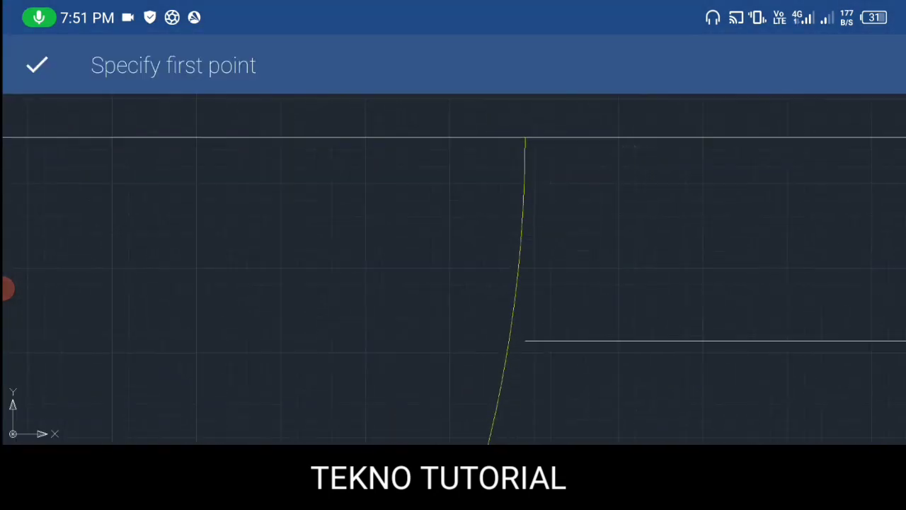
pyautogui.scroll(2, 602, 269)
pyautogui.click(533, 327)
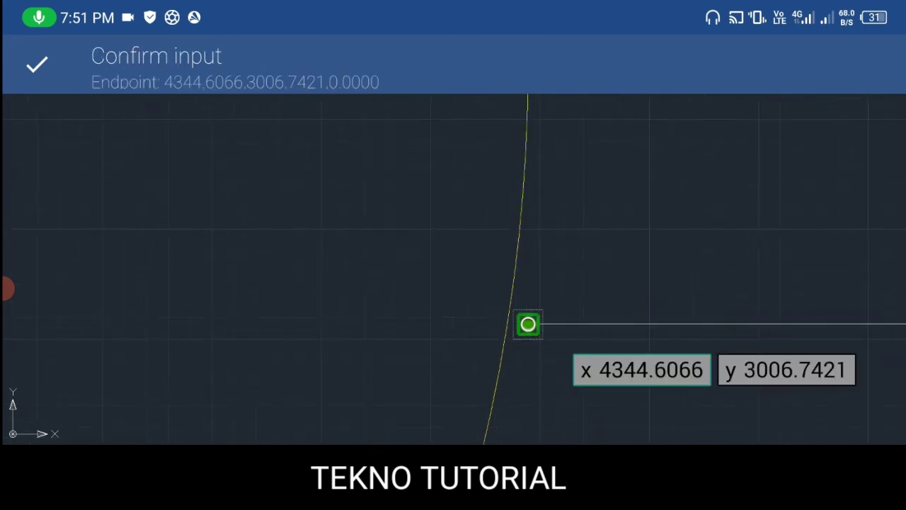
pyautogui.moveTo(620, 201); pyautogui.dragTo(640, 217)
pyautogui.click(565, 128)
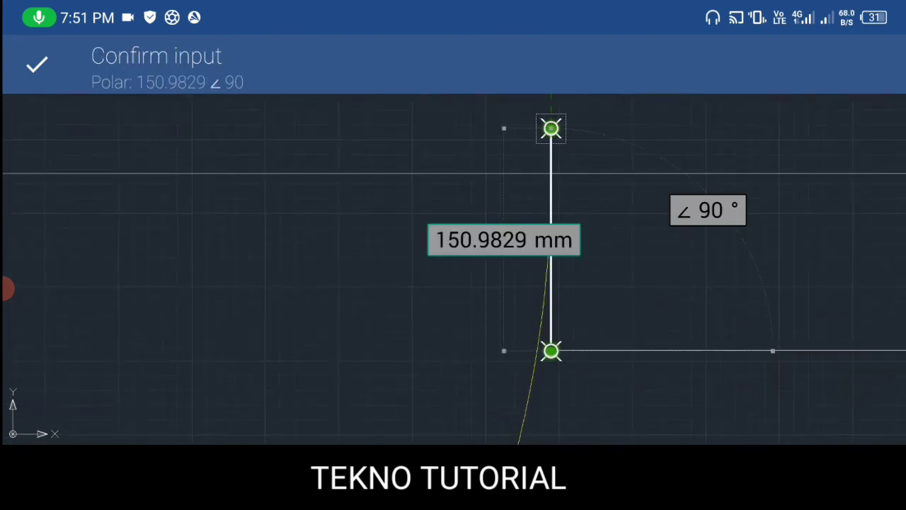
pyautogui.click(711, 213)
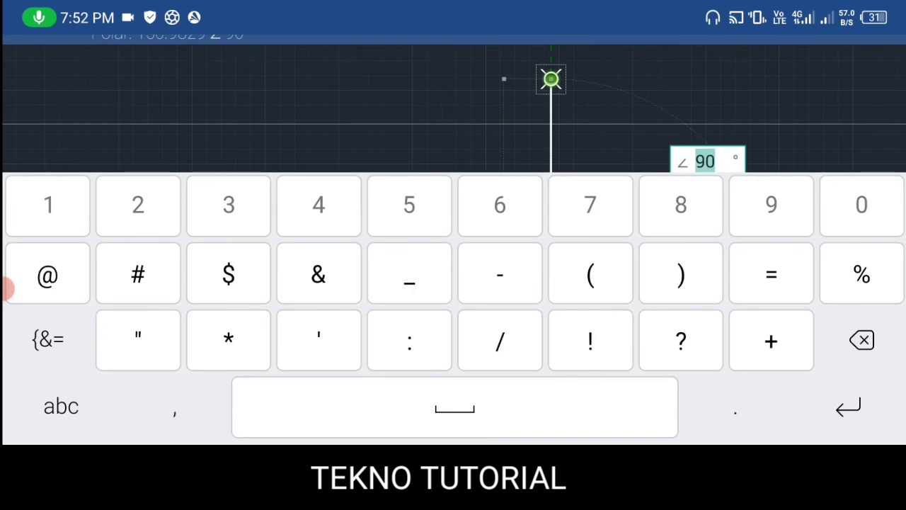
pyautogui.press('Return')
pyautogui.click(37, 64)
pyautogui.click(37, 64)
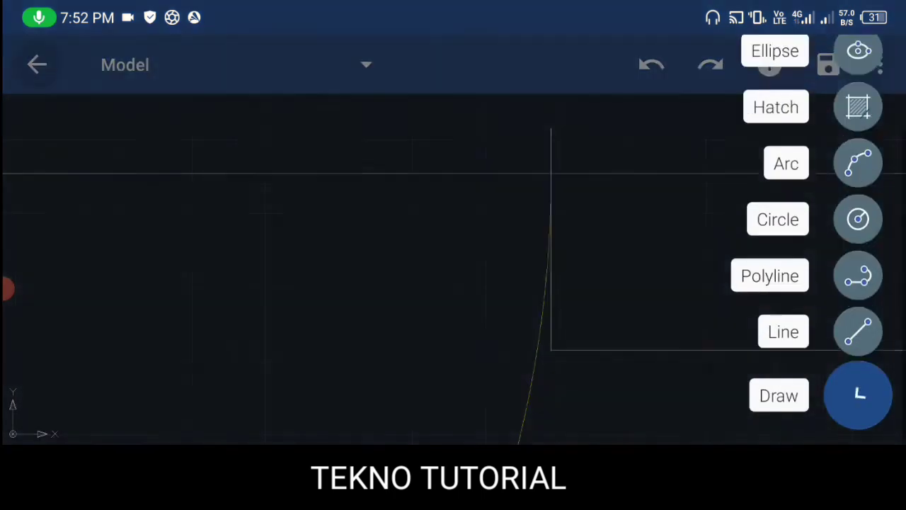
pyautogui.click(858, 391)
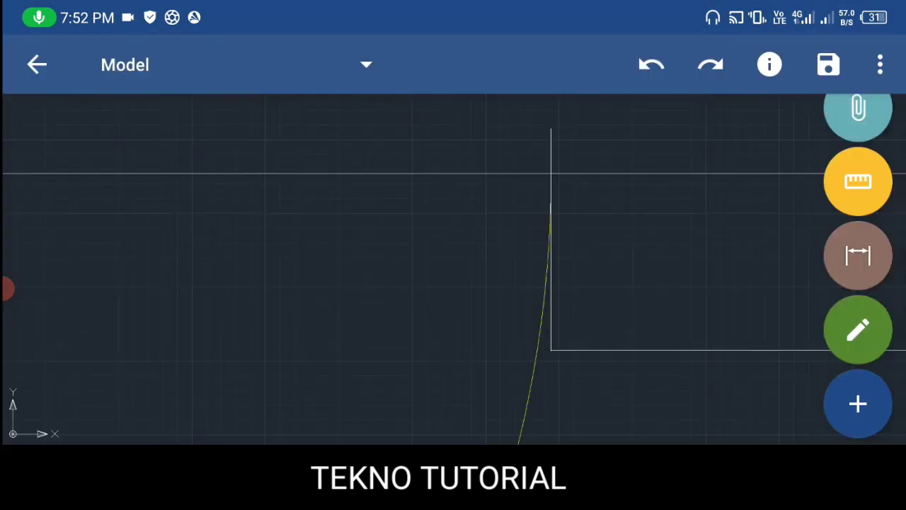
# Trim away the top wall line across the door opening
pyautogui.click(858, 330)
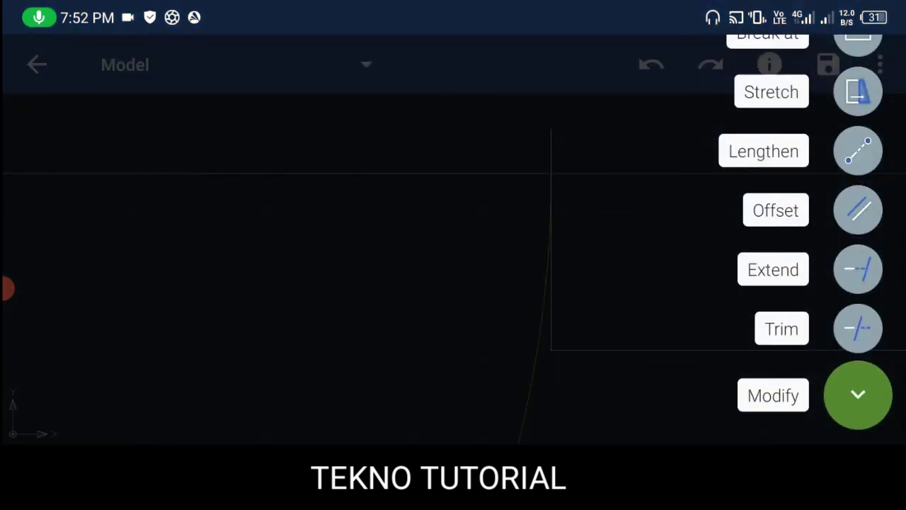
pyautogui.click(858, 328)
pyautogui.click(479, 171)
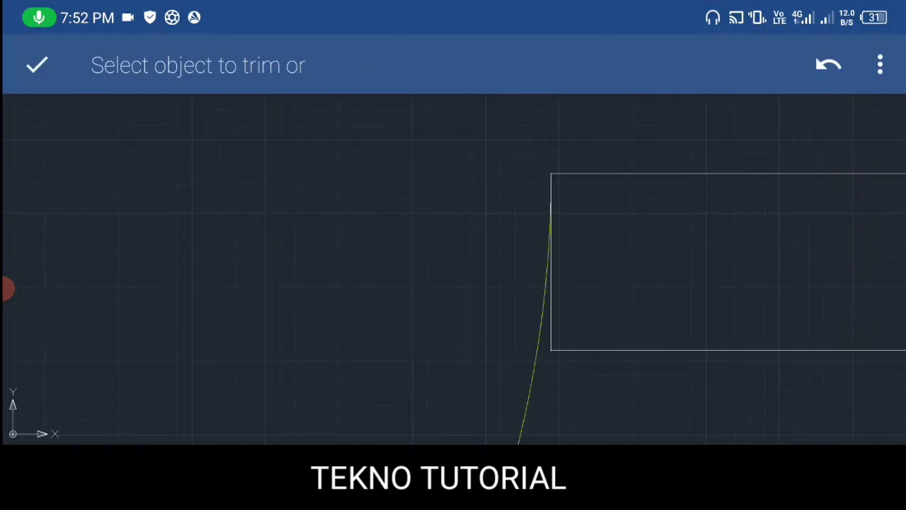
pyautogui.scroll(-3, 680, 283)
pyautogui.click(37, 65)
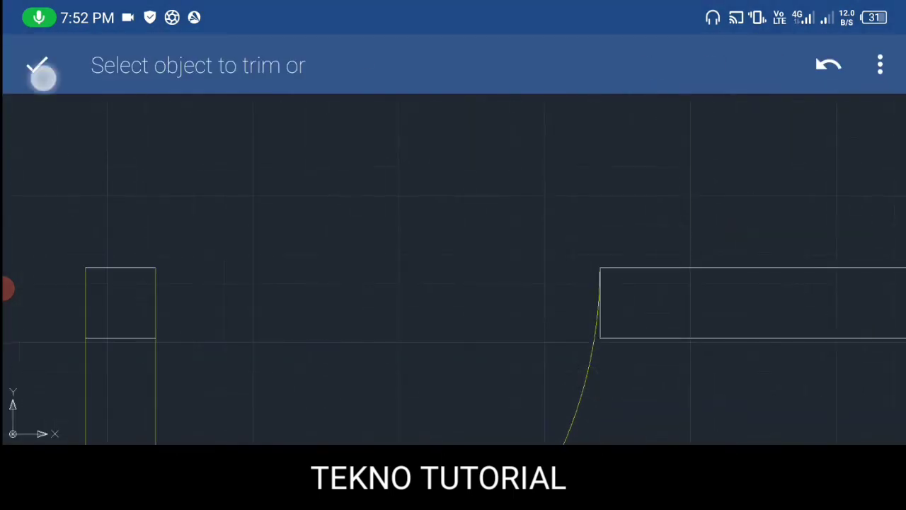
pyautogui.scroll(-2, 592, 294)
pyautogui.scroll(-2, 592, 294)
pyautogui.scroll(-2, 530, 300)
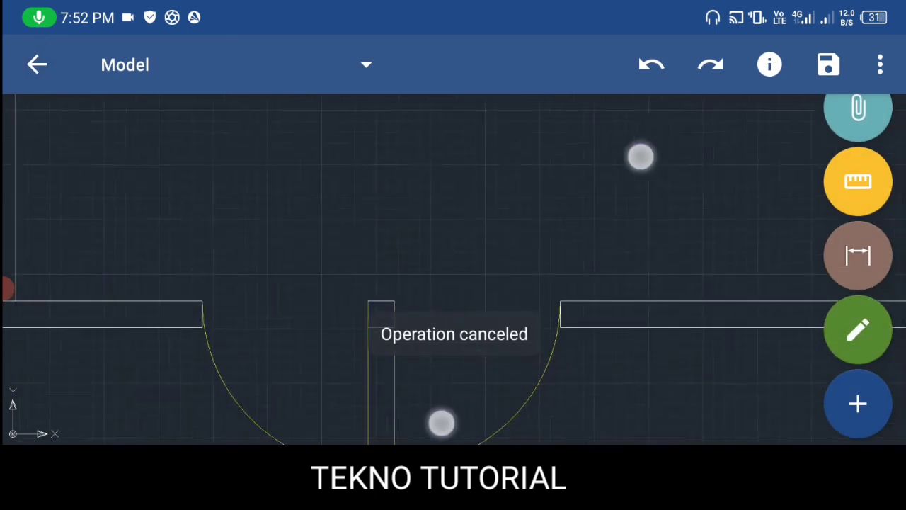
pyautogui.scroll(-2, 539, 289)
pyautogui.scroll(-2, 581, 287)
pyautogui.scroll(-2, 581, 287)
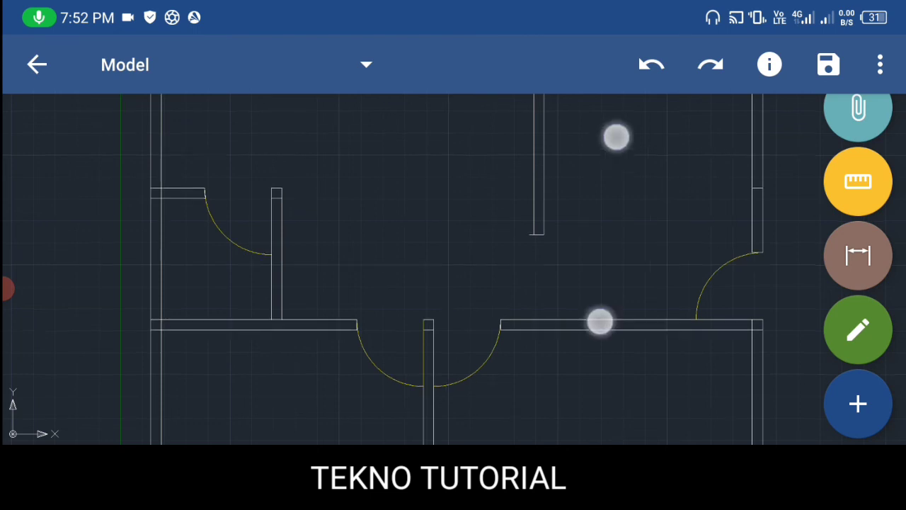
pyautogui.scroll(2, 539, 280)
pyautogui.scroll(2, 576, 220)
pyautogui.scroll(3, 584, 212)
# Trim off the overhanging stub at the upper interior wall's end so it is squared off
pyautogui.click(480, 190)
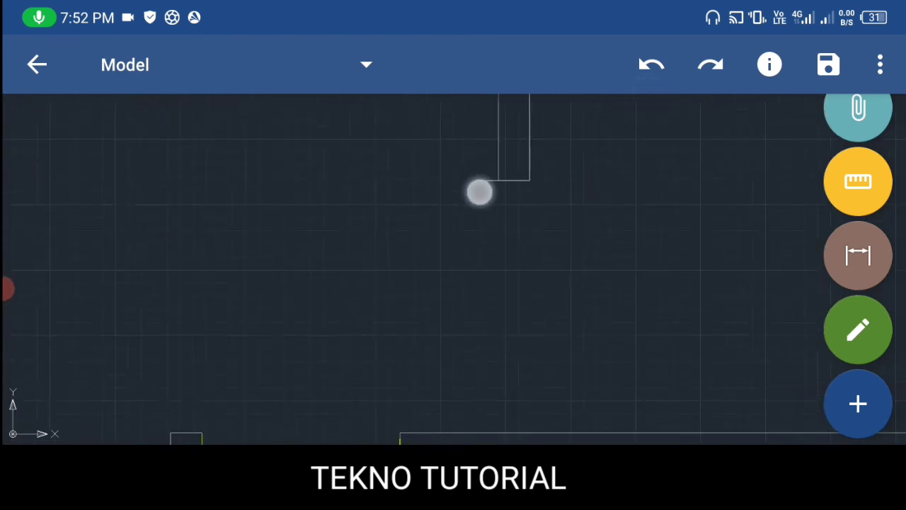
pyautogui.click(20, 73)
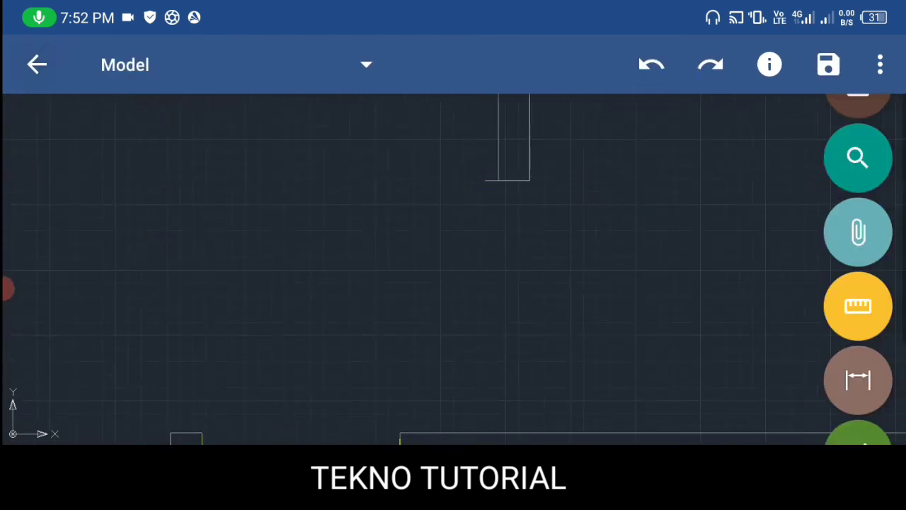
pyautogui.moveTo(856, 404); pyautogui.dragTo(876, 241)
pyautogui.click(858, 322)
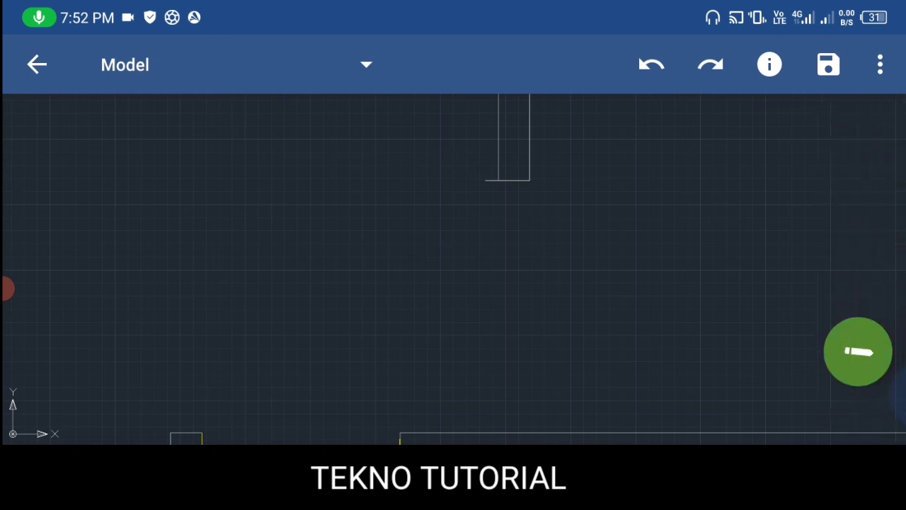
pyautogui.click(859, 328)
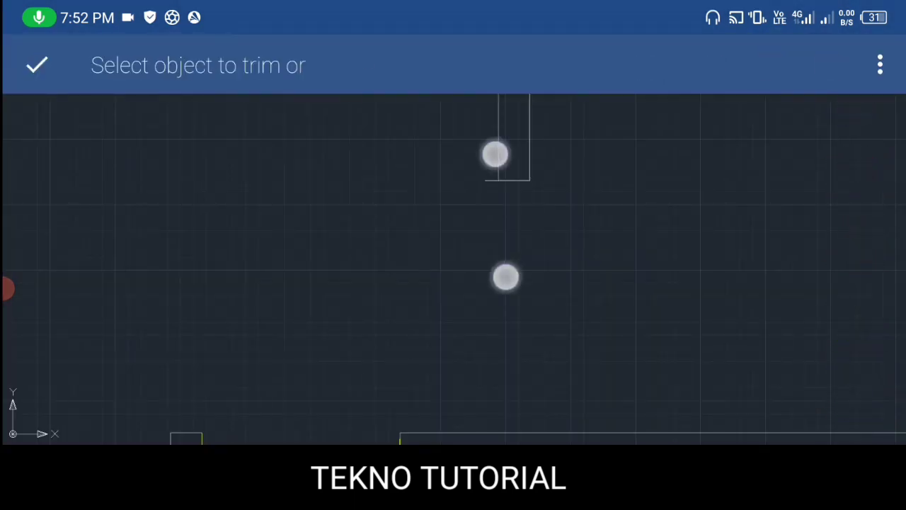
pyautogui.scroll(2, 496, 269)
pyautogui.click(454, 223)
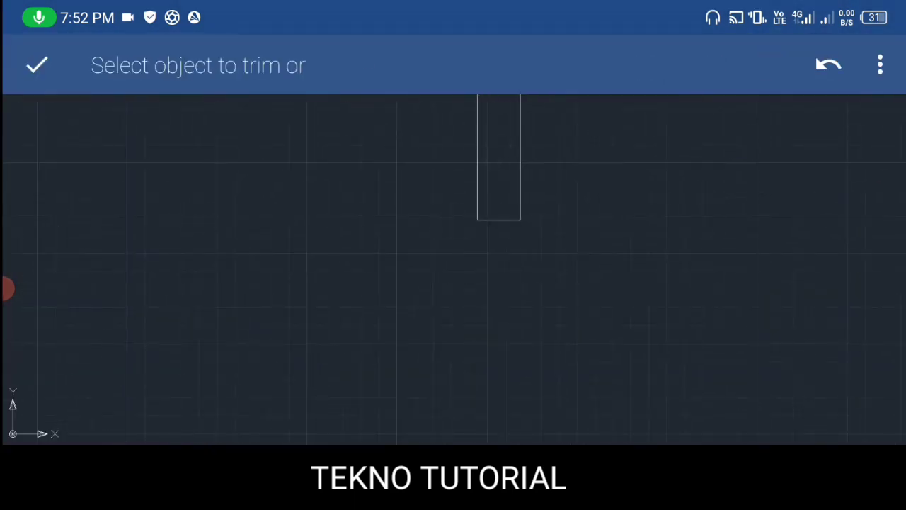
pyautogui.scroll(-2, 623, 302)
pyautogui.click(36, 64)
# Zoom out to view the full floor plan
pyautogui.scroll(-2, 581, 276)
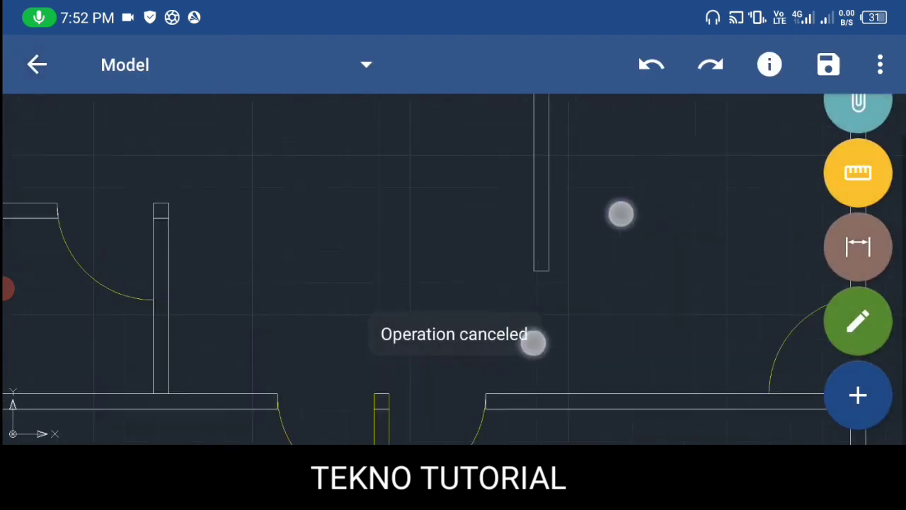
pyautogui.scroll(-2, 566, 276)
pyautogui.scroll(-2, 560, 276)
pyautogui.scroll(-2, 552, 276)
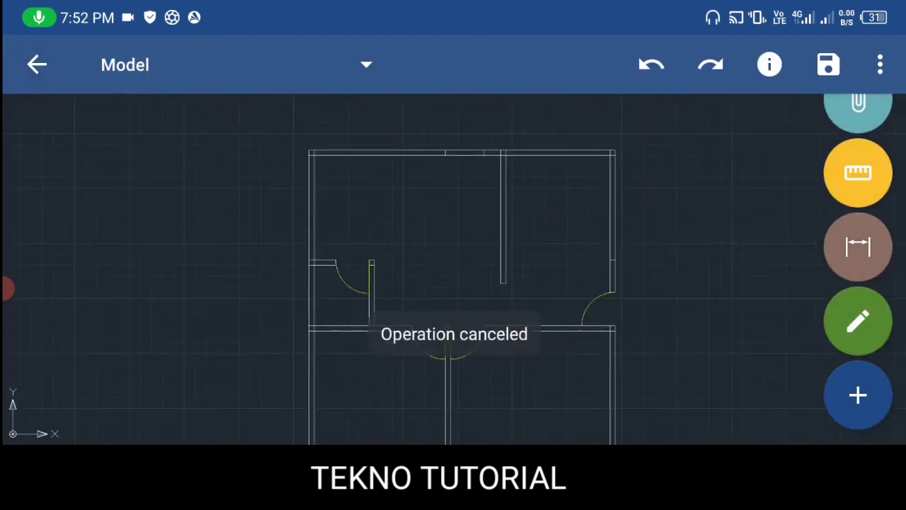
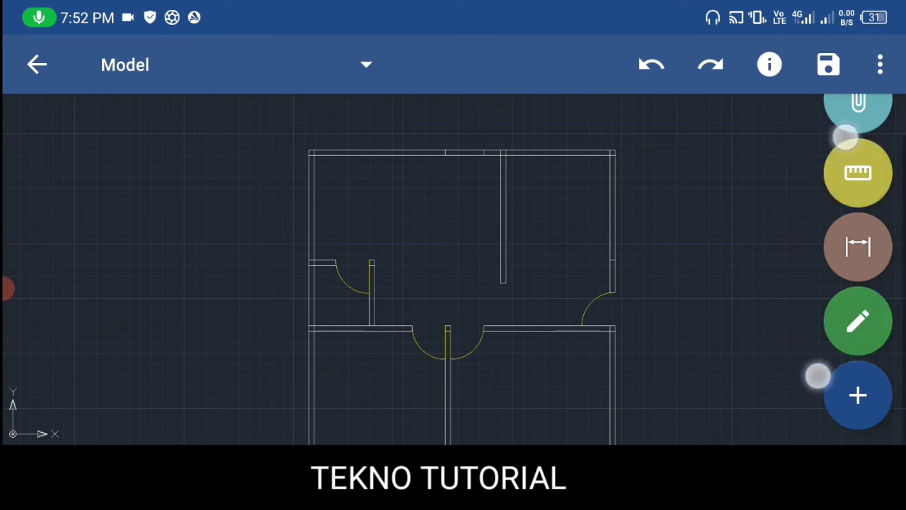
# Draw a short horizontal line from between the right wall lines to its outer line
pyautogui.click(859, 395)
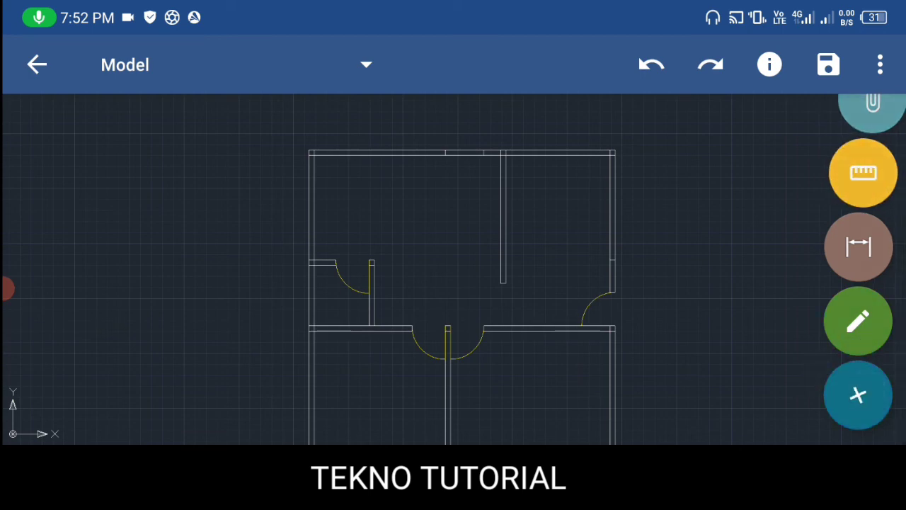
pyautogui.click(857, 329)
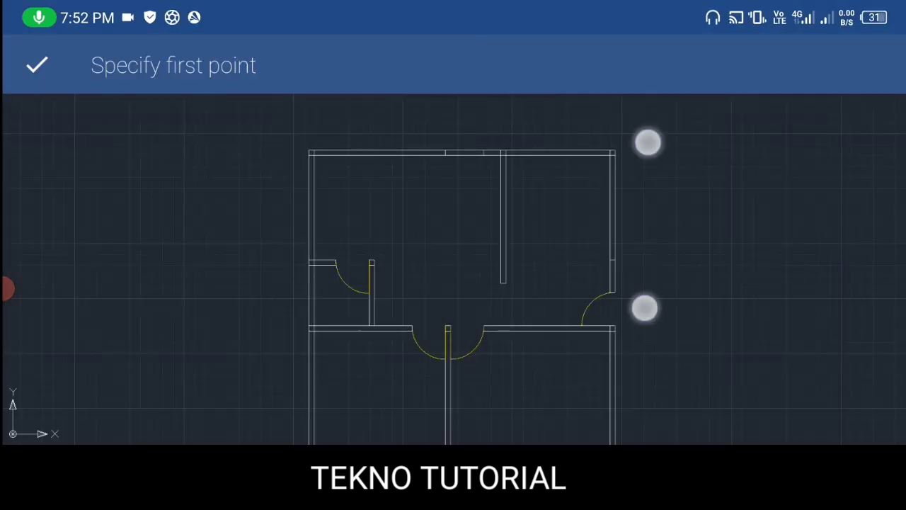
pyautogui.scroll(5, 645, 225)
pyautogui.click(563, 192)
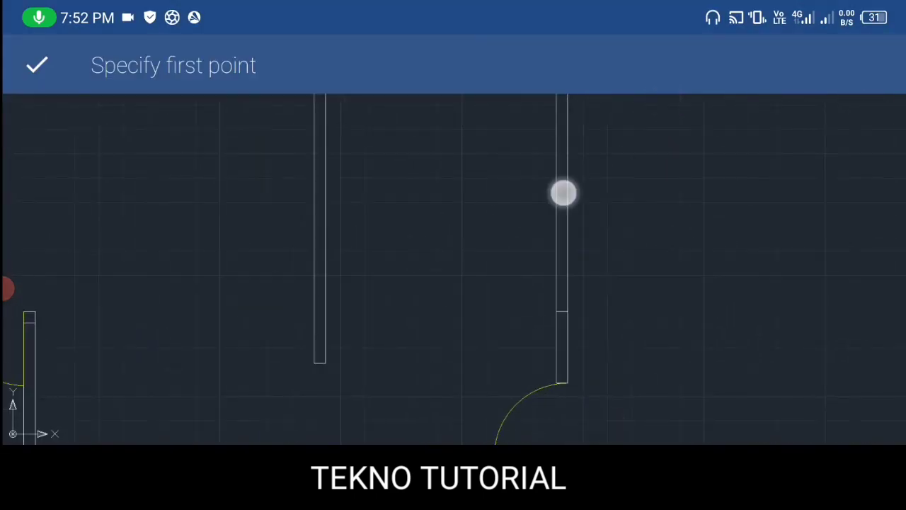
pyautogui.scroll(3, 574, 235)
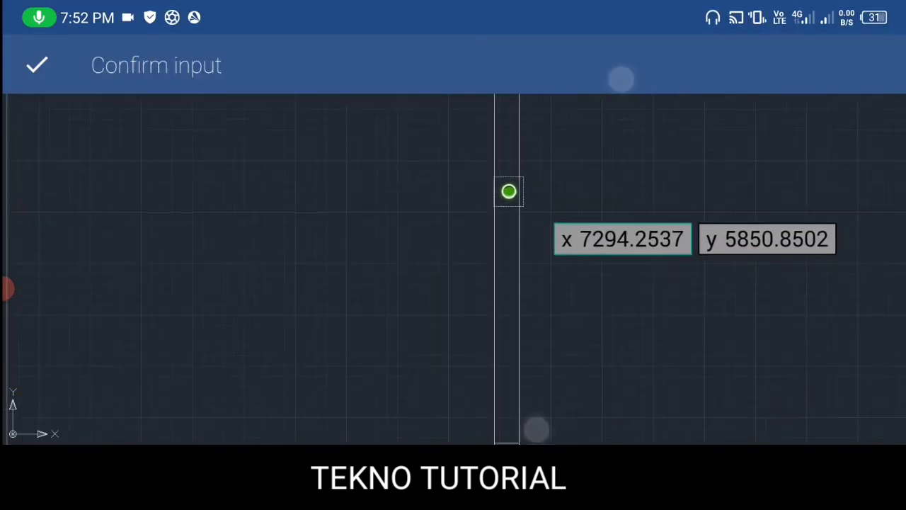
pyautogui.scroll(3, 563, 231)
pyautogui.click(508, 184)
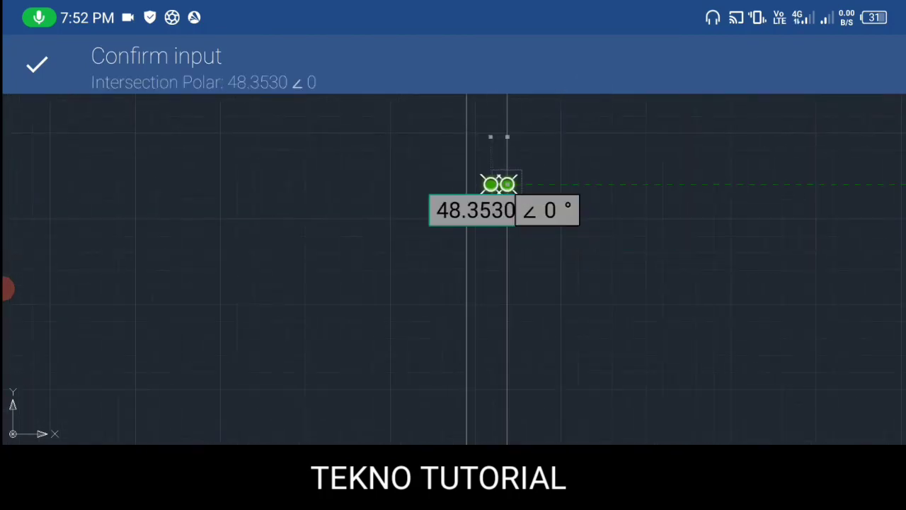
pyautogui.click(37, 64)
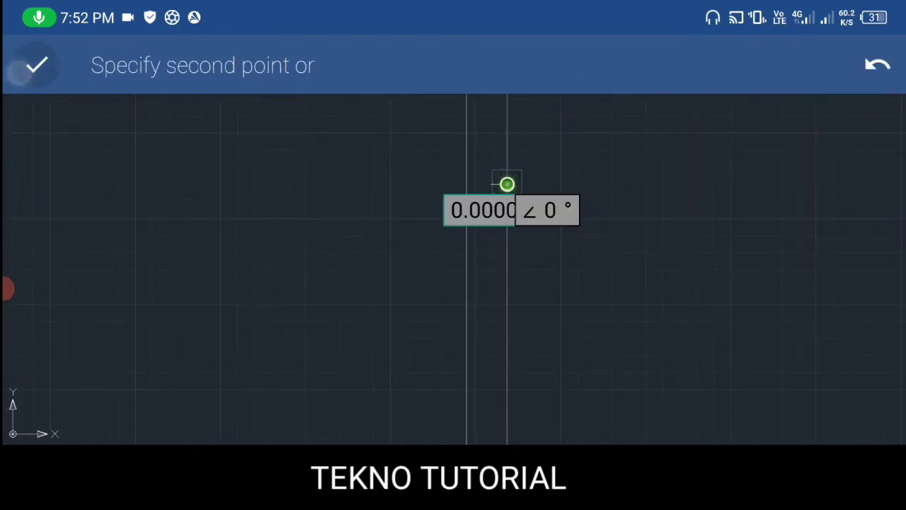
pyautogui.click(866, 63)
pyautogui.click(865, 62)
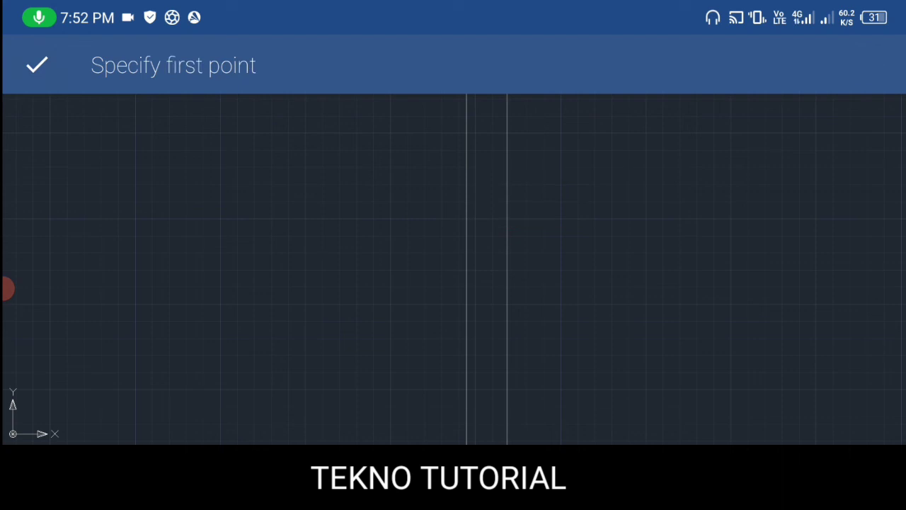
pyautogui.click(473, 176)
pyautogui.click(512, 182)
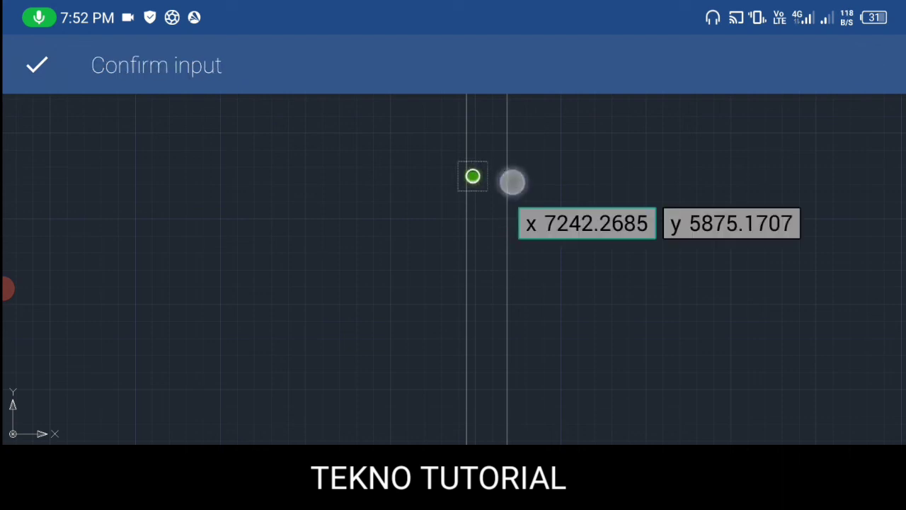
pyautogui.click(10, 71)
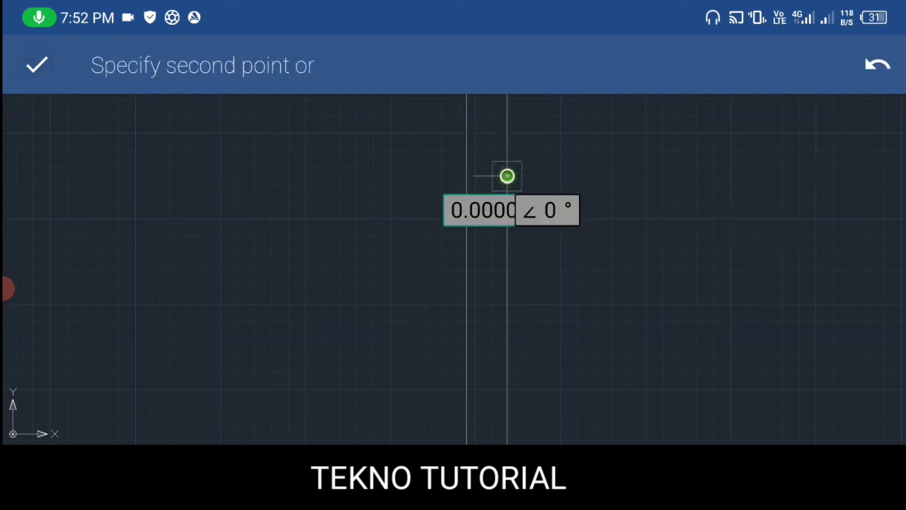
pyautogui.click(37, 65)
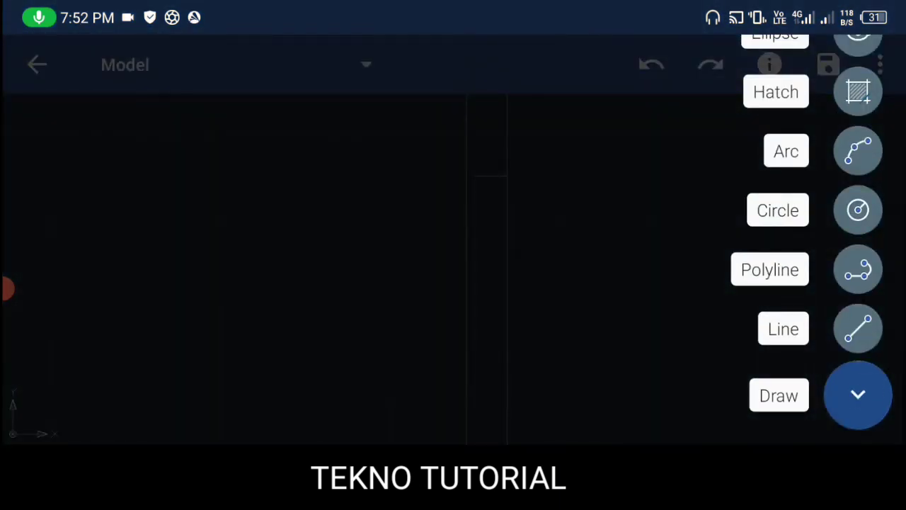
# Select the new short horizontal line on the right wall
pyautogui.click(858, 396)
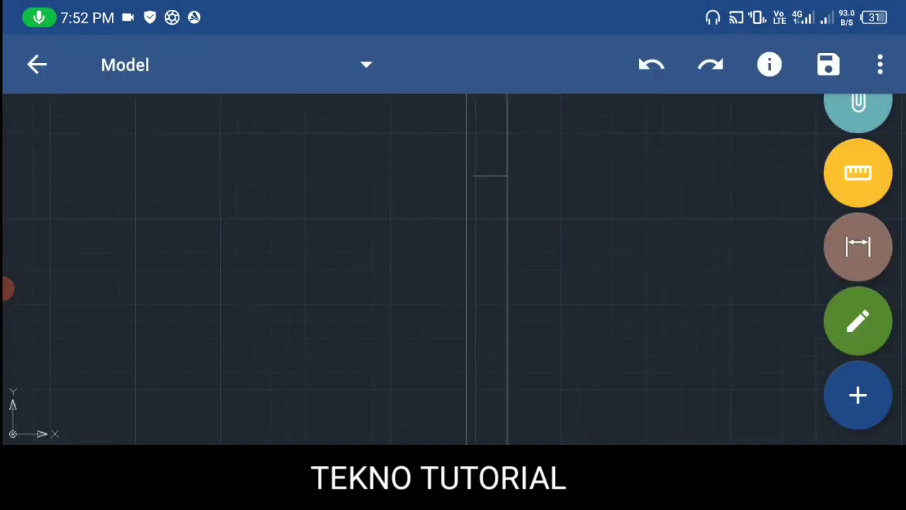
pyautogui.click(670, 218)
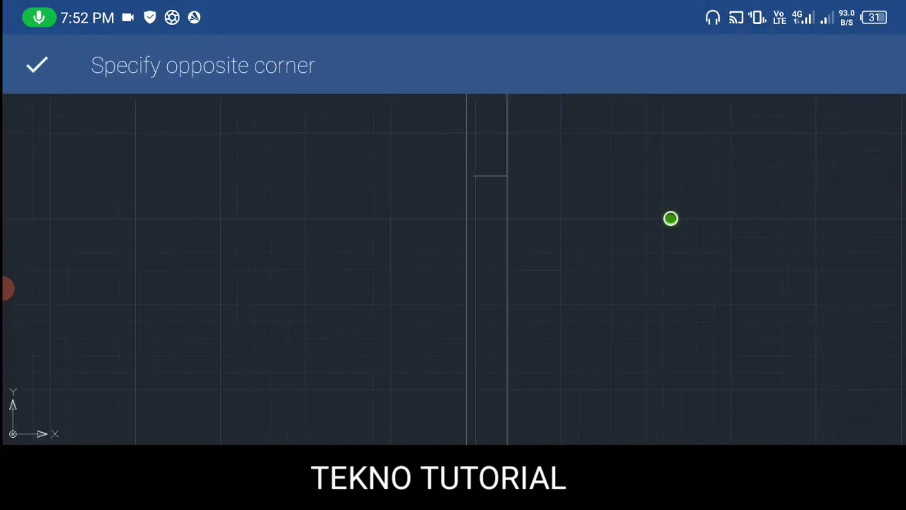
pyautogui.click(590, 171)
pyautogui.scroll(3, 554, 216)
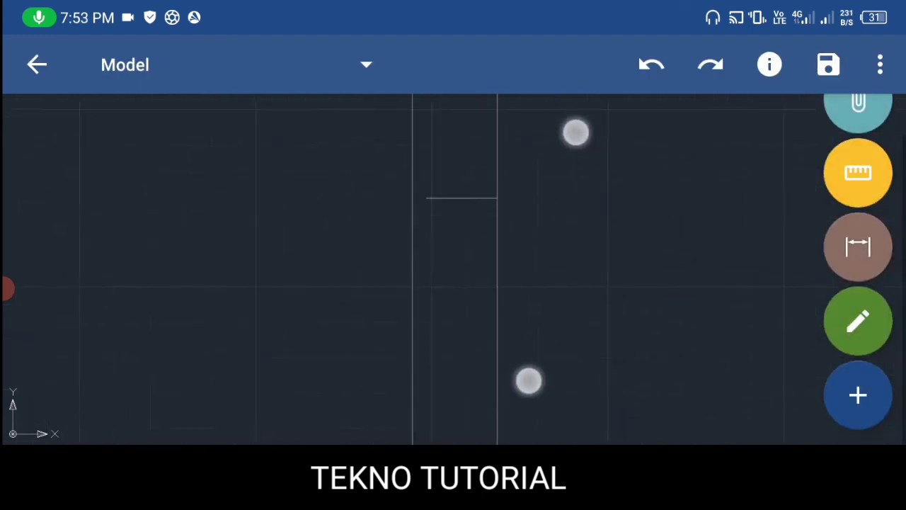
pyautogui.click(462, 200)
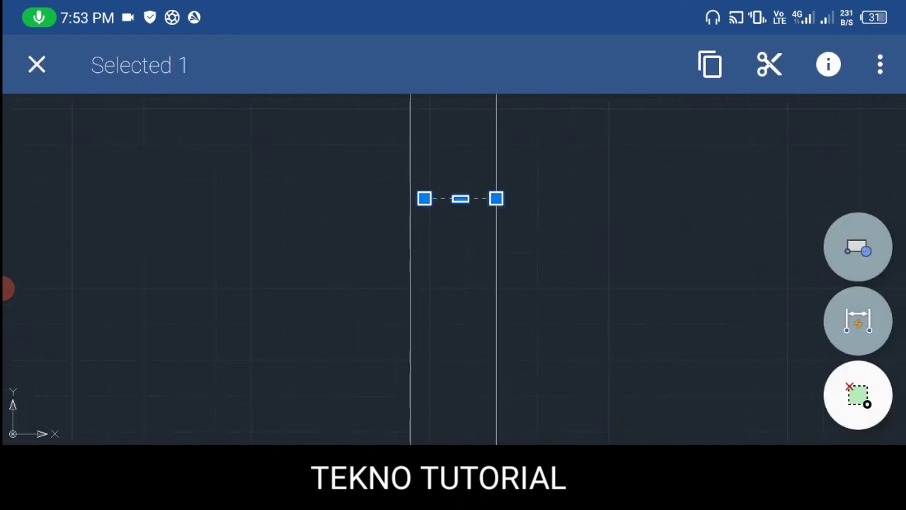
# Extend the short line to the inner wall line
pyautogui.click(37, 64)
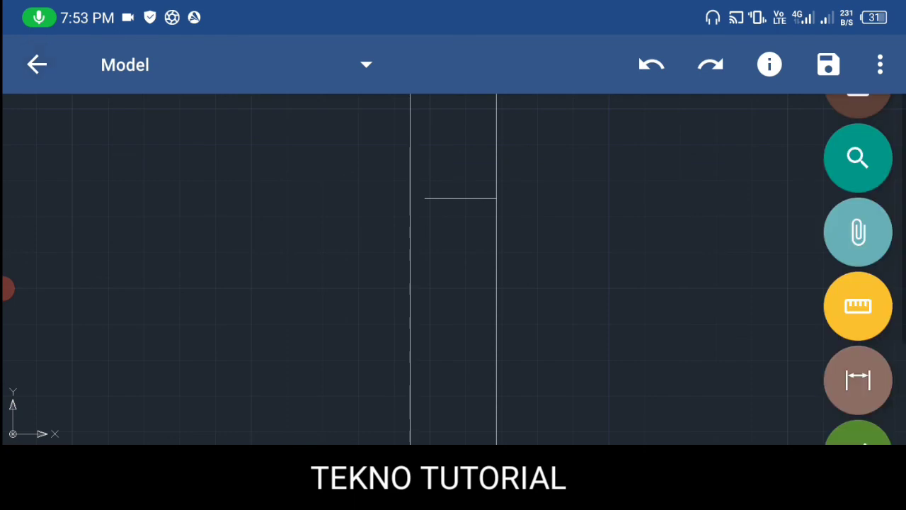
pyautogui.moveTo(862, 347); pyautogui.dragTo(880, 237)
pyautogui.click(857, 324)
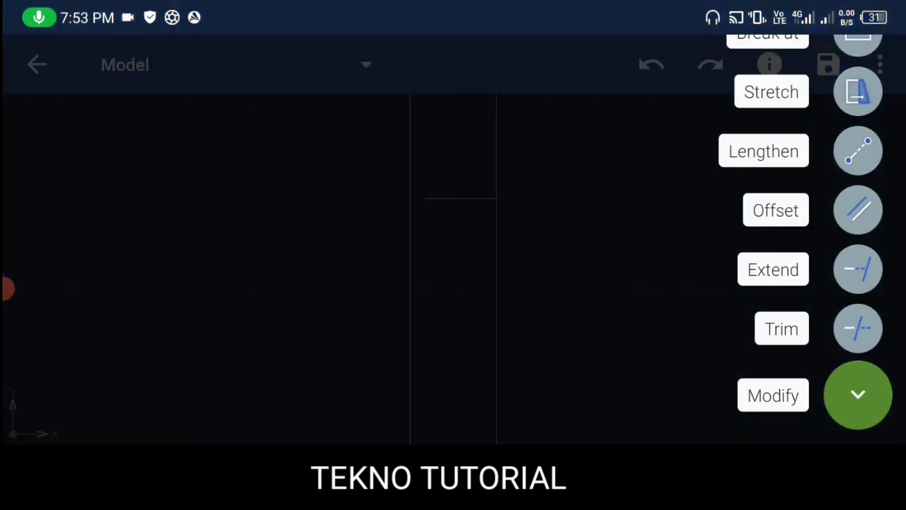
pyautogui.click(859, 269)
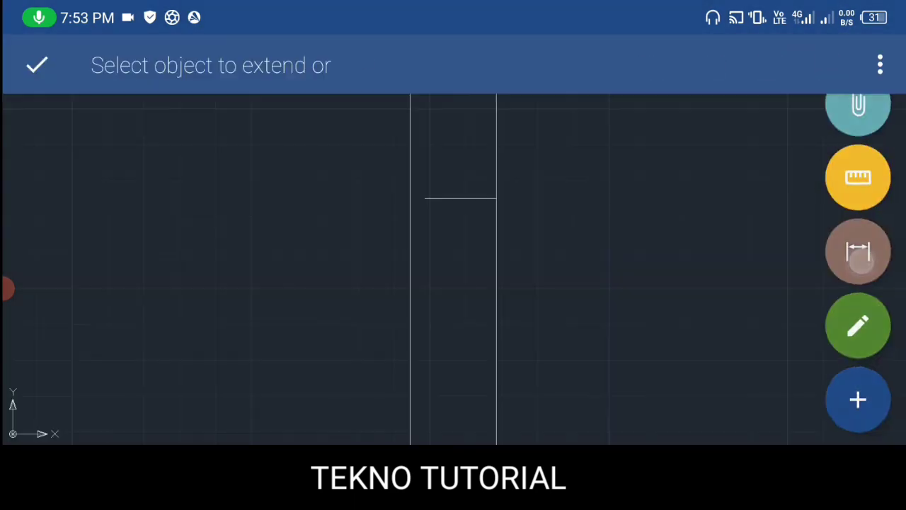
pyautogui.click(452, 202)
pyautogui.click(37, 64)
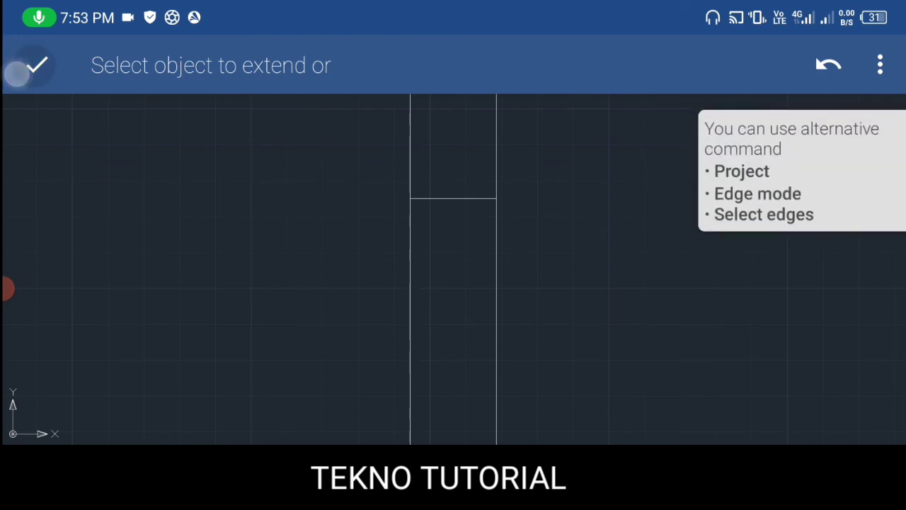
# Zoom out and pan until the floor plan's upper rooms and door swings are centred
pyautogui.scroll(-2, 559, 298)
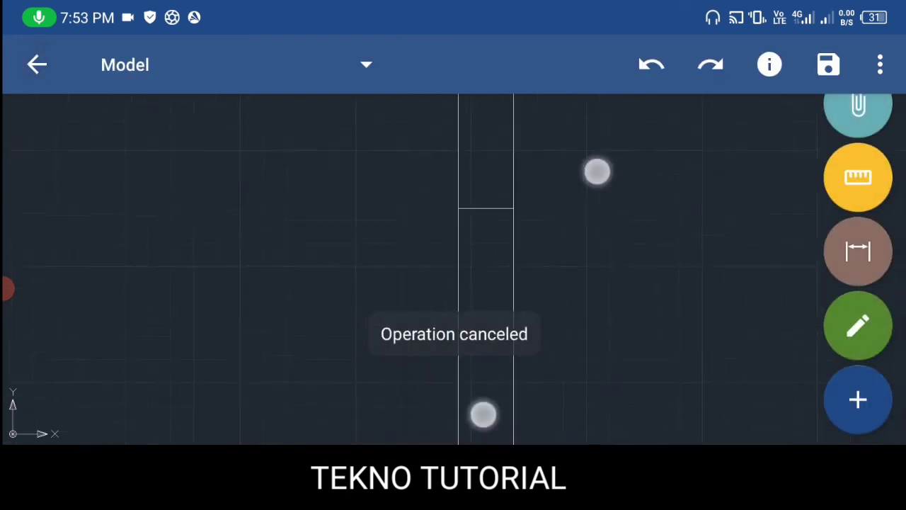
pyautogui.scroll(-2, 566, 277)
pyautogui.scroll(-2, 580, 297)
pyautogui.scroll(-2, 581, 301)
pyautogui.scroll(-2, 609, 283)
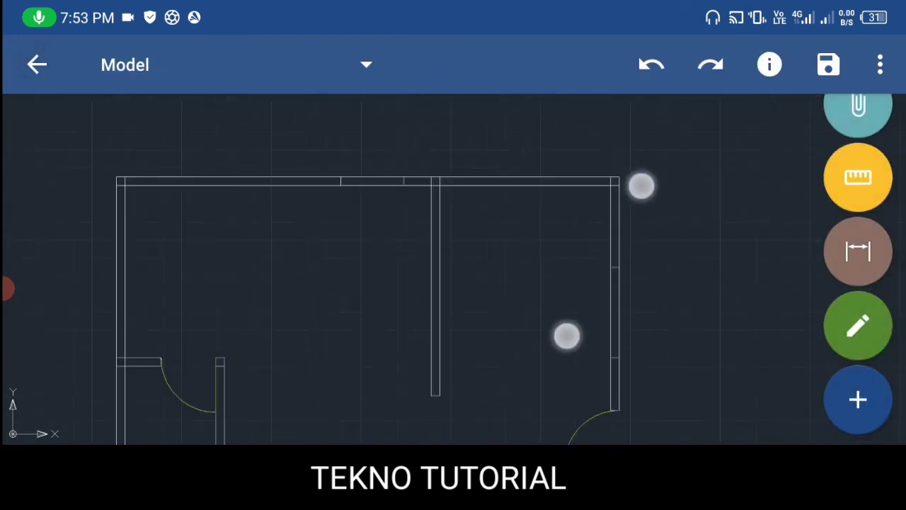
pyautogui.scroll(-1, 602, 262)
pyautogui.moveTo(723, 301); pyautogui.dragTo(722, 227)
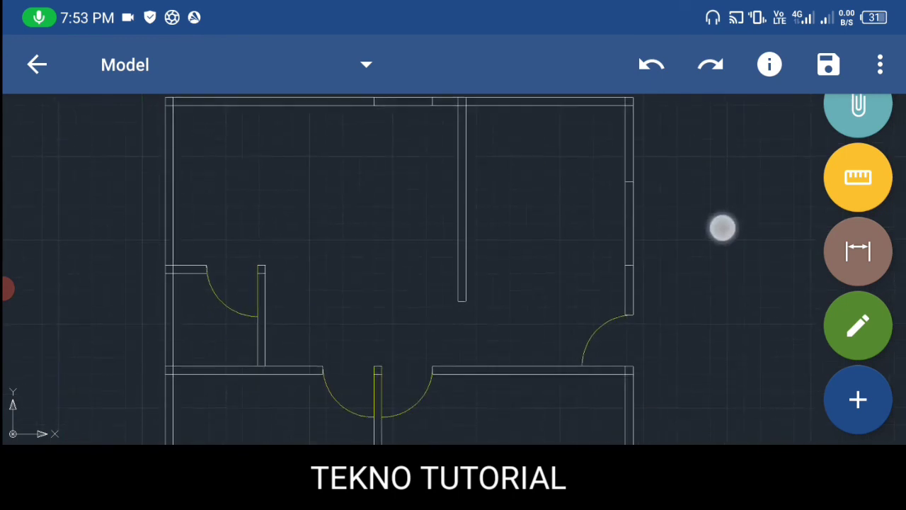
pyautogui.scroll(-2, 669, 284)
pyautogui.scroll(-1, 662, 283)
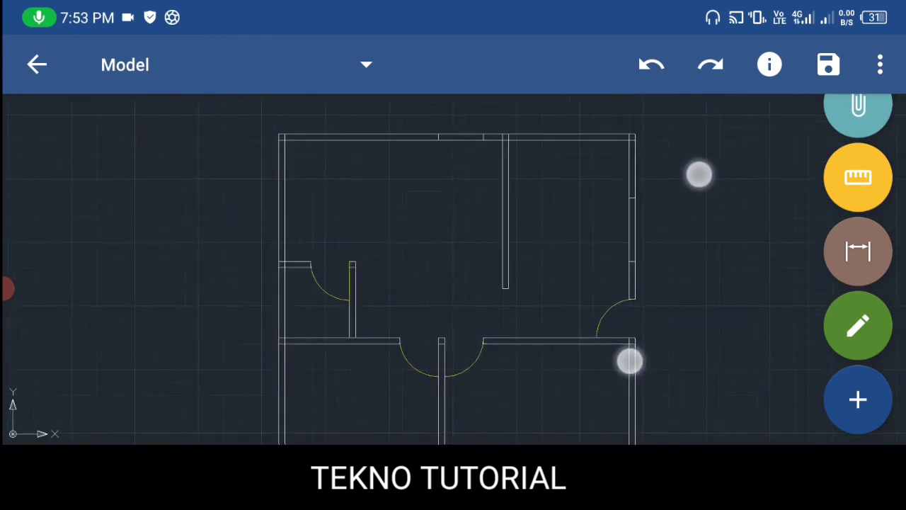
pyautogui.scroll(-2, 658, 266)
pyautogui.scroll(-1, 659, 265)
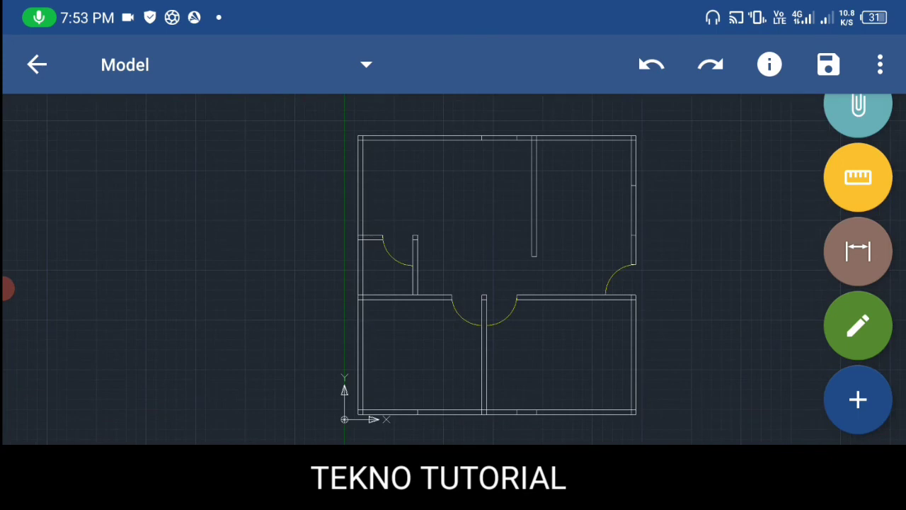
pyautogui.moveTo(869, 290); pyautogui.dragTo(868, 366)
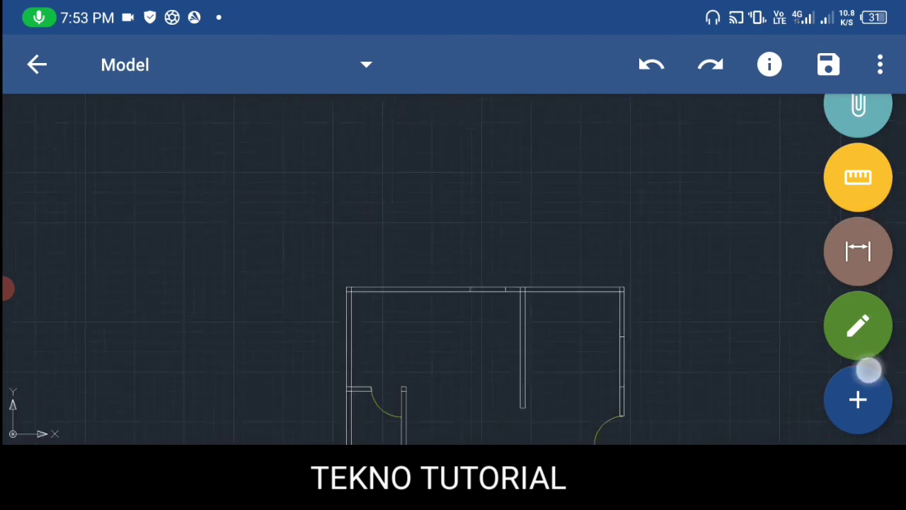
pyautogui.moveTo(690, 287); pyautogui.dragTo(662, 221)
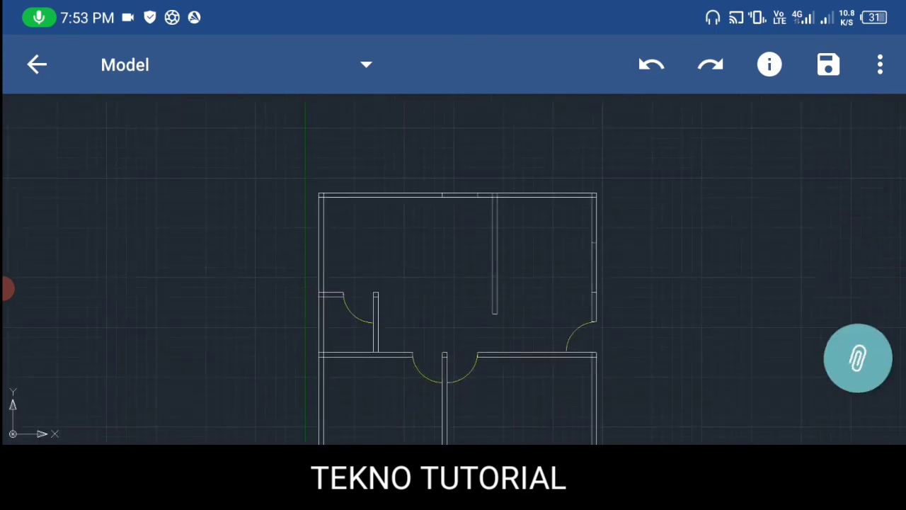
# Insert the 12BDD01 double bed from Examples into the lower-right room, clearing a stray selection
pyautogui.click(858, 393)
pyautogui.click(859, 328)
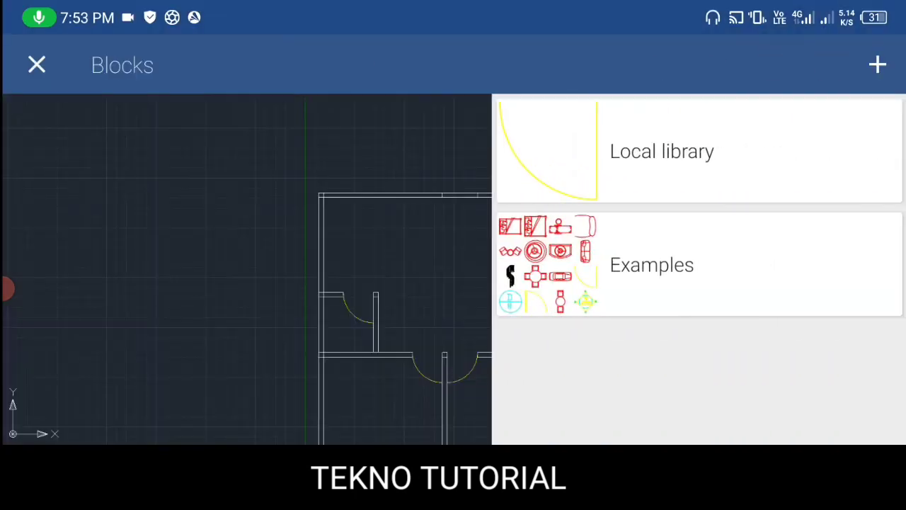
pyautogui.click(651, 263)
pyautogui.click(565, 151)
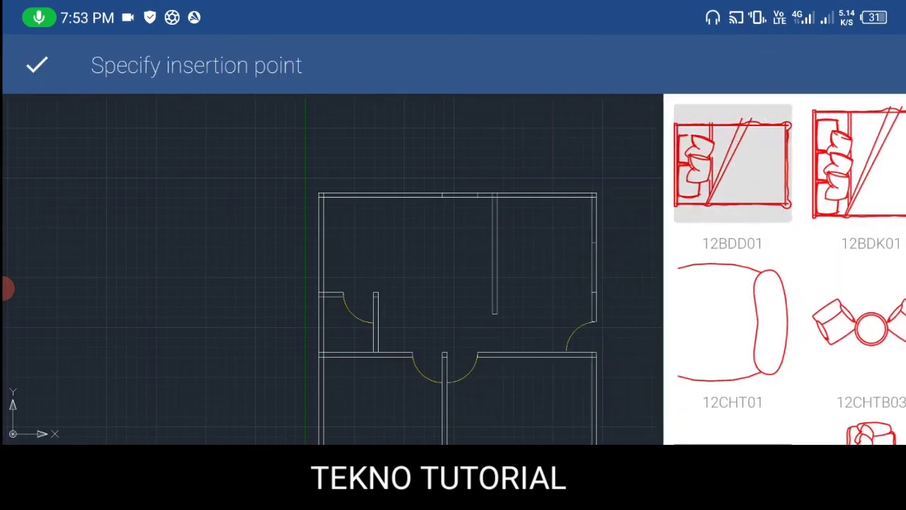
pyautogui.click(534, 399)
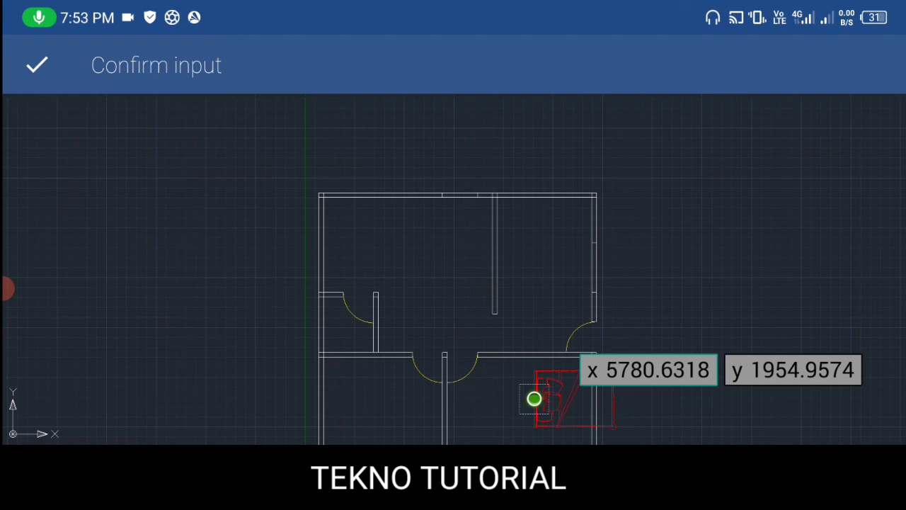
pyautogui.click(37, 65)
pyautogui.click(155, 223)
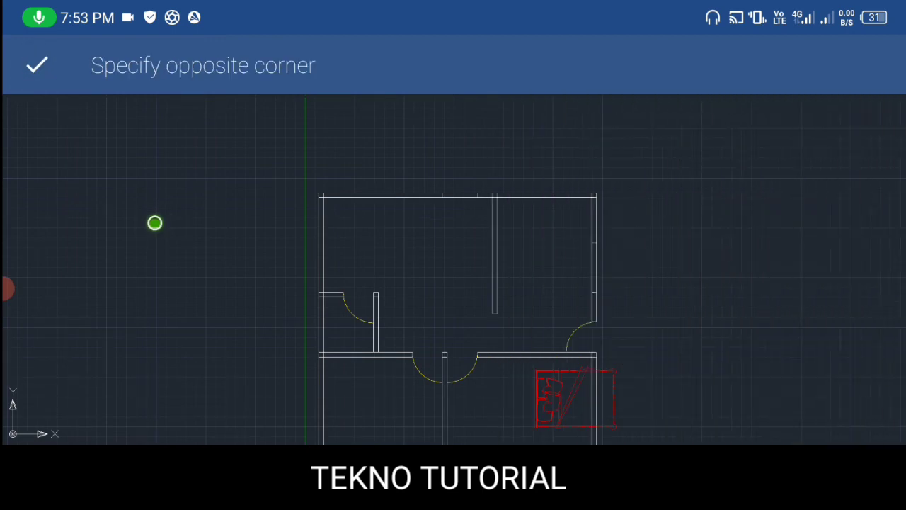
pyautogui.click(710, 184)
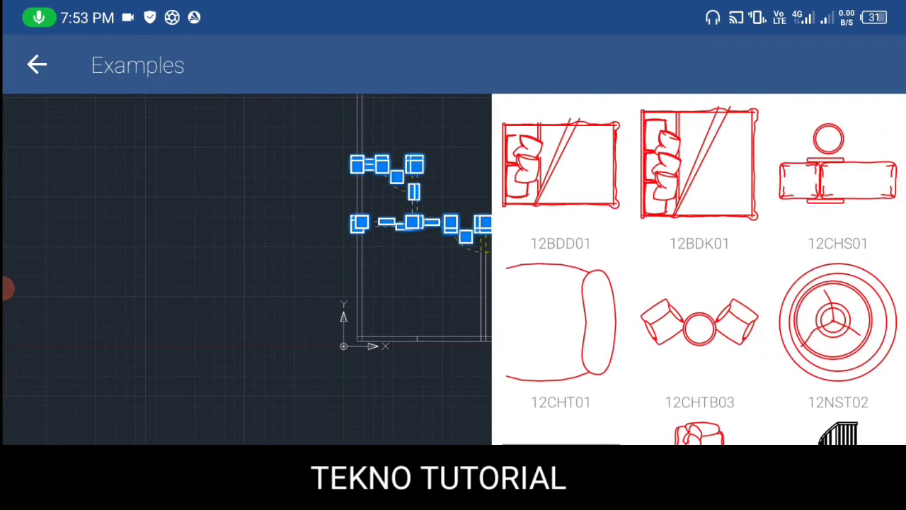
pyautogui.click(160, 208)
pyautogui.click(21, 80)
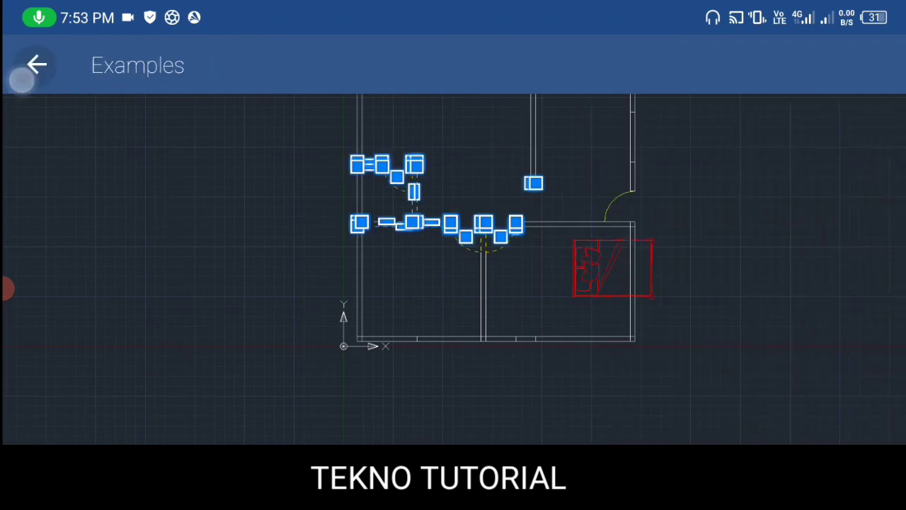
pyautogui.click(22, 79)
pyautogui.click(21, 80)
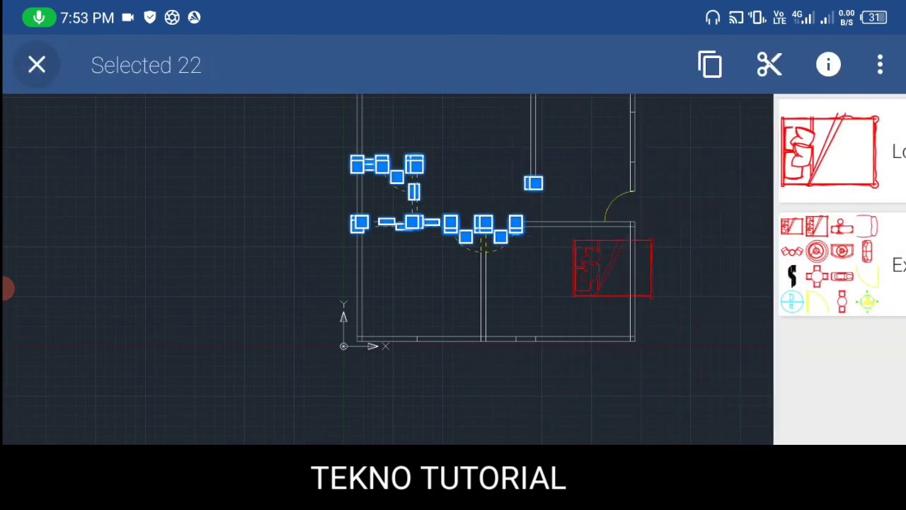
pyautogui.click(37, 64)
# Move the bed from its corner base point into the lower-left room
pyautogui.click(583, 278)
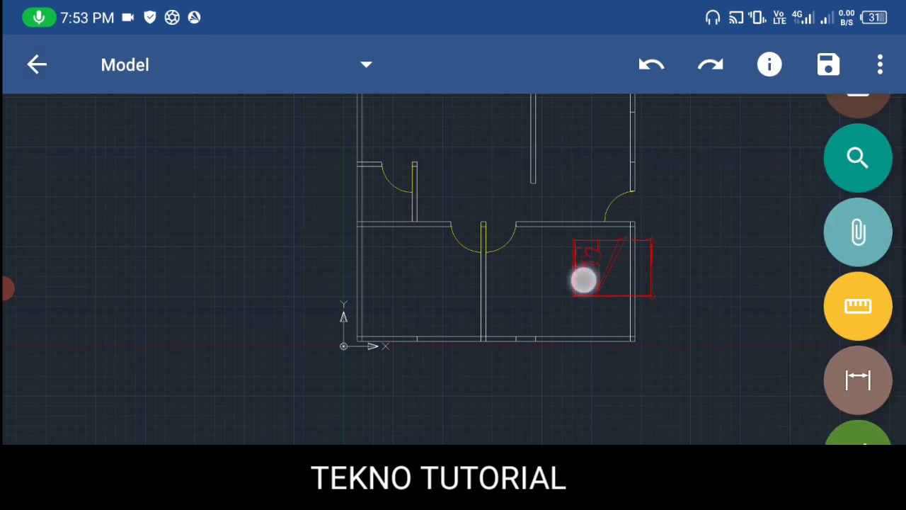
pyautogui.click(881, 65)
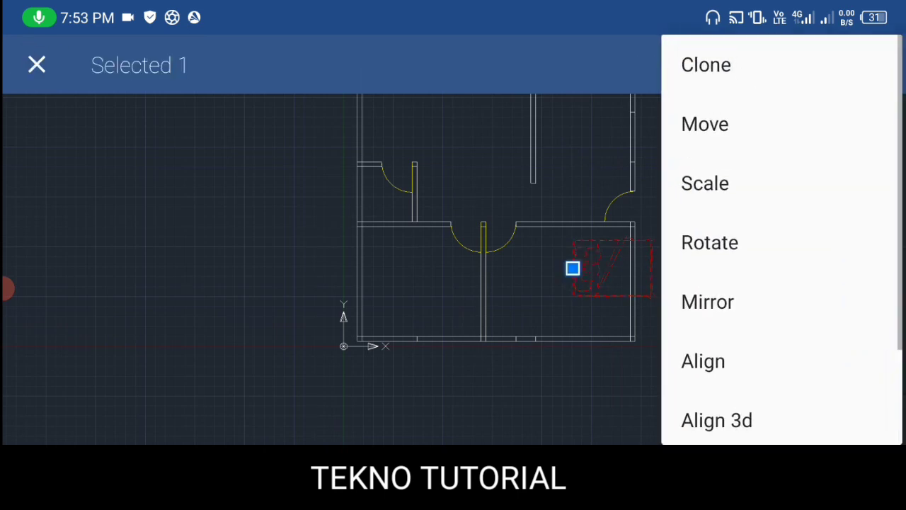
pyautogui.click(703, 123)
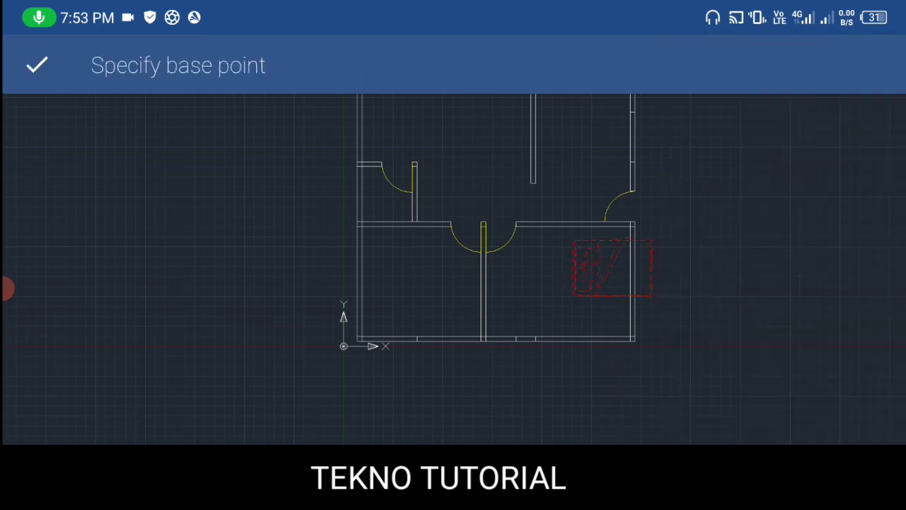
pyautogui.click(582, 261)
pyautogui.click(398, 282)
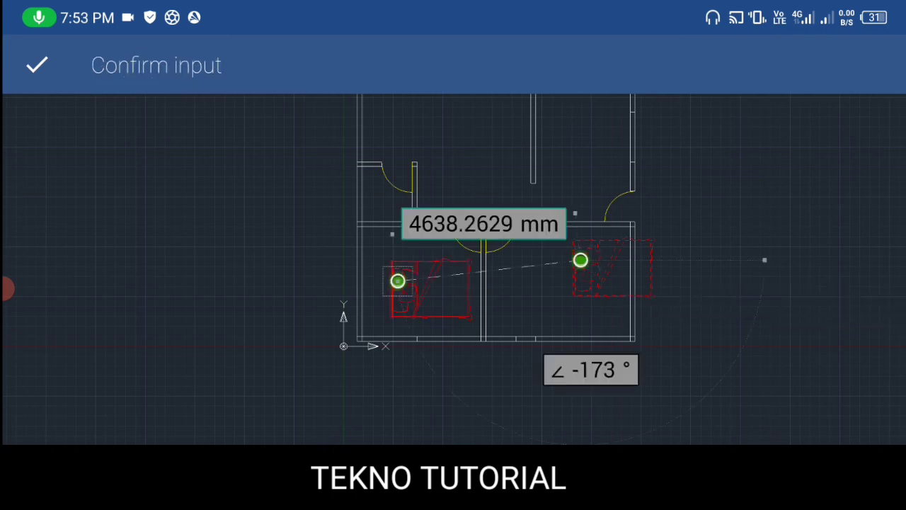
pyautogui.click(37, 64)
pyautogui.click(37, 64)
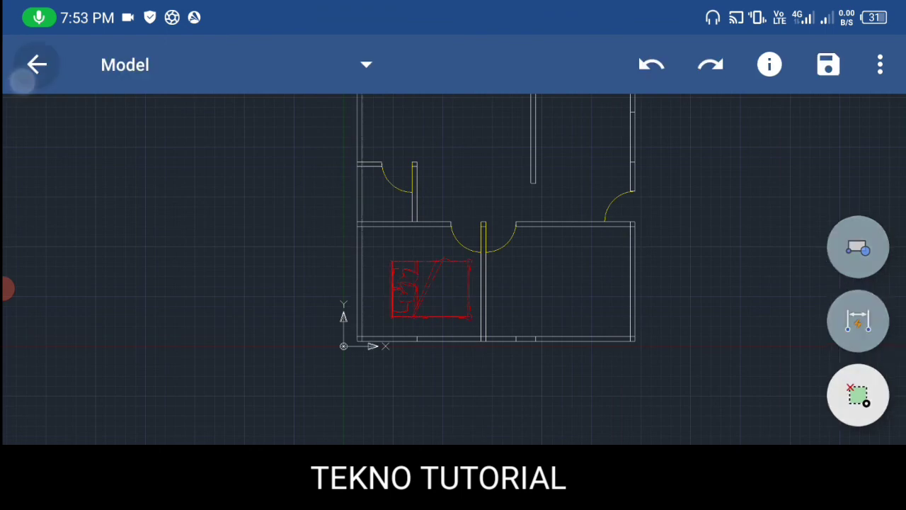
# Stretch the bed's left edge so it meets the room's left wall
pyautogui.scroll(3, 538, 276)
pyautogui.scroll(2, 538, 269)
pyautogui.scroll(1, 538, 265)
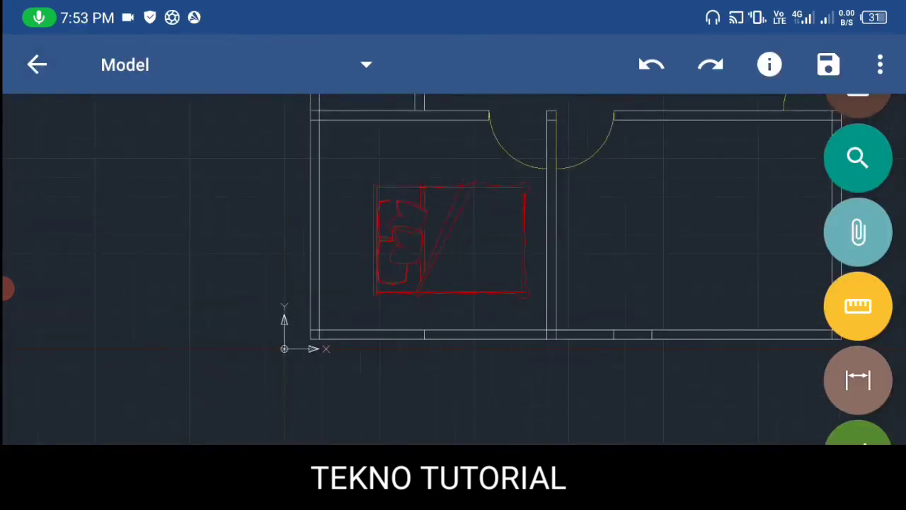
pyautogui.click(396, 231)
pyautogui.click(373, 241)
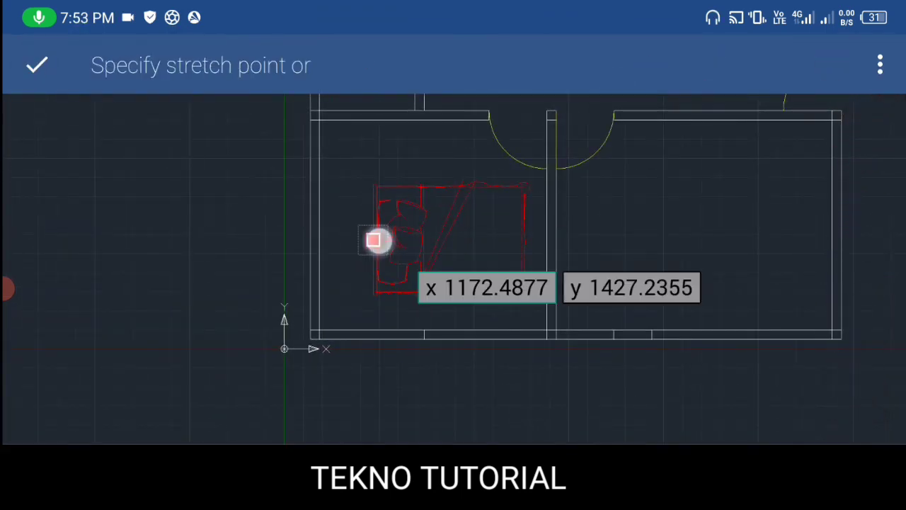
pyautogui.moveTo(392, 347); pyautogui.dragTo(320, 354)
pyautogui.click(36, 64)
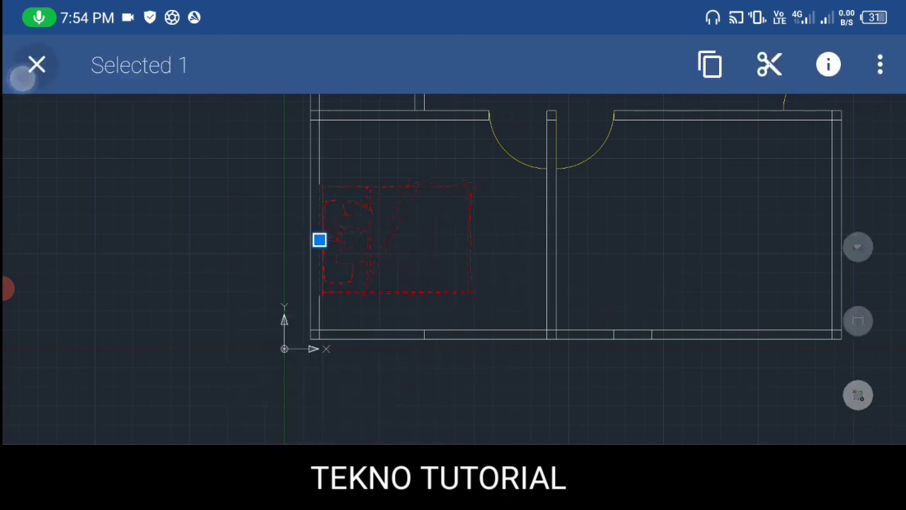
pyautogui.click(37, 65)
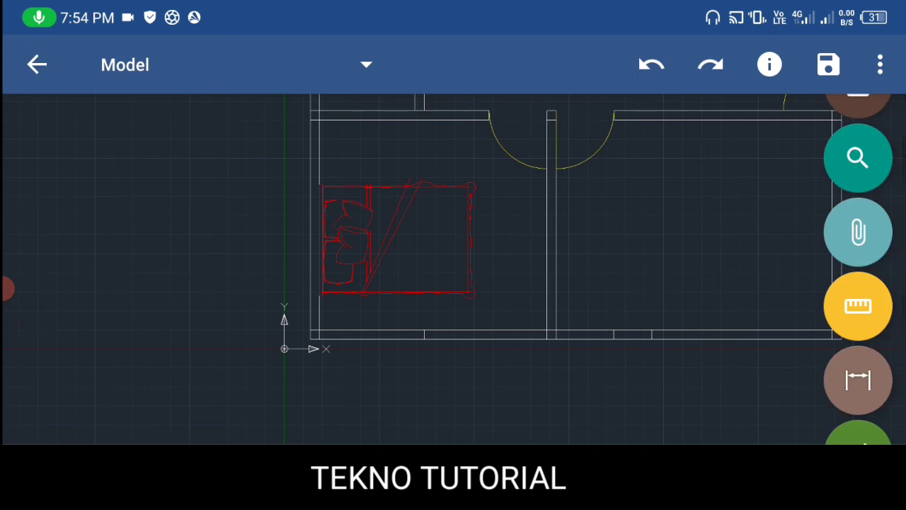
pyautogui.moveTo(868, 359)
pyautogui.mouseDown()
pyautogui.moveTo(870, 274)
pyautogui.moveTo(864, 360)
pyautogui.mouseUp()
# Insert the 12BDK01 bed block from Examples into the right-hand room and select it
pyautogui.click(858, 233)
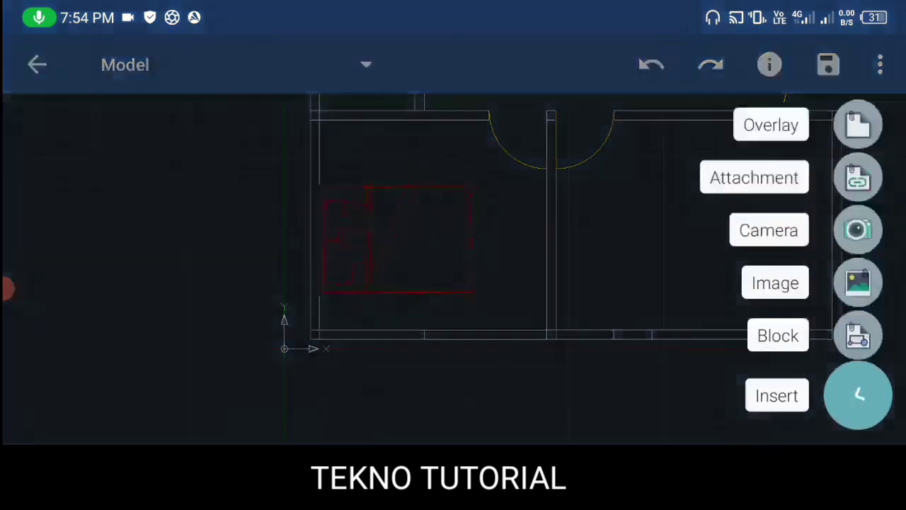
pyautogui.click(859, 335)
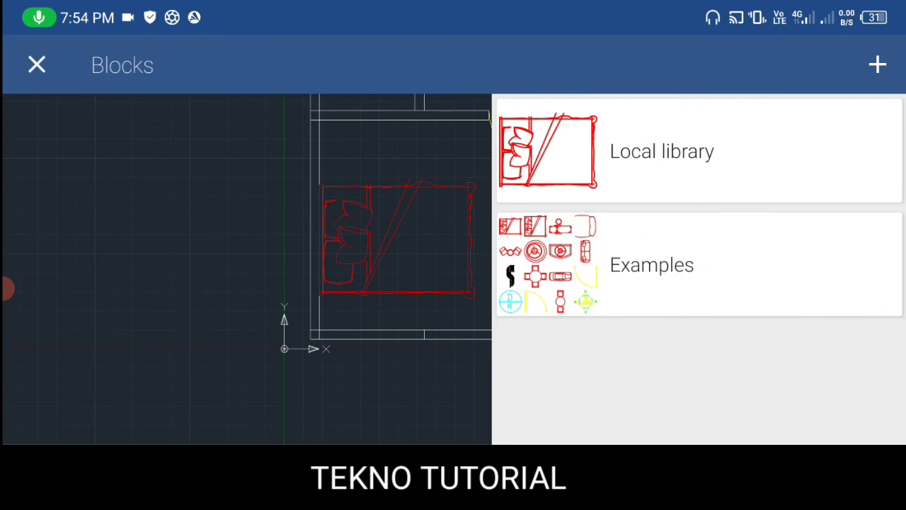
pyautogui.click(732, 252)
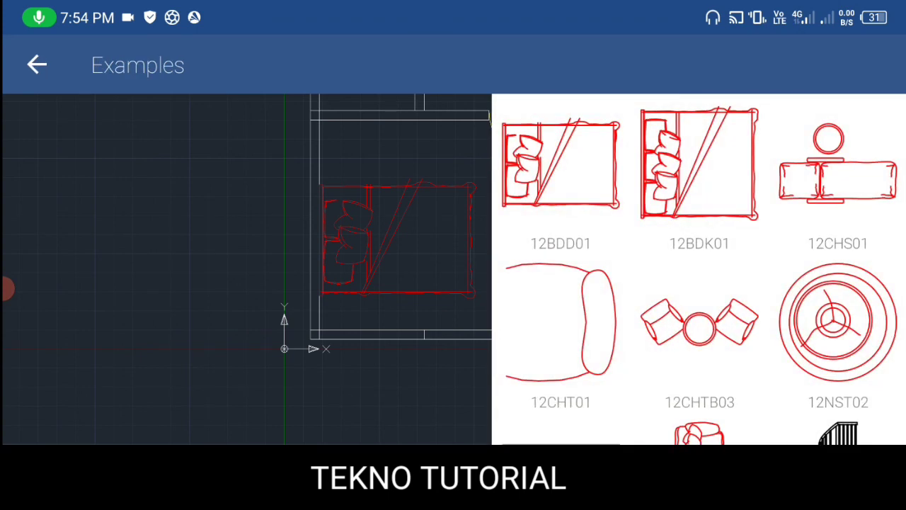
pyautogui.click(693, 171)
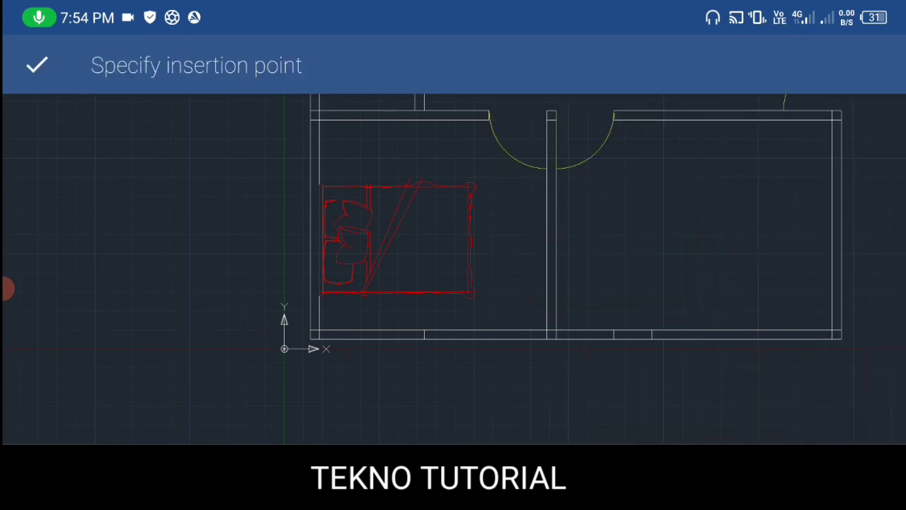
pyautogui.click(752, 219)
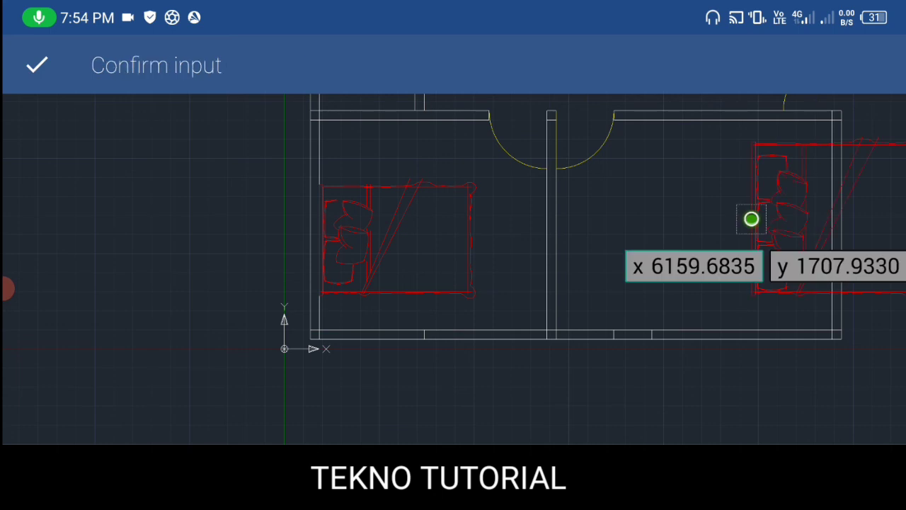
pyautogui.click(37, 65)
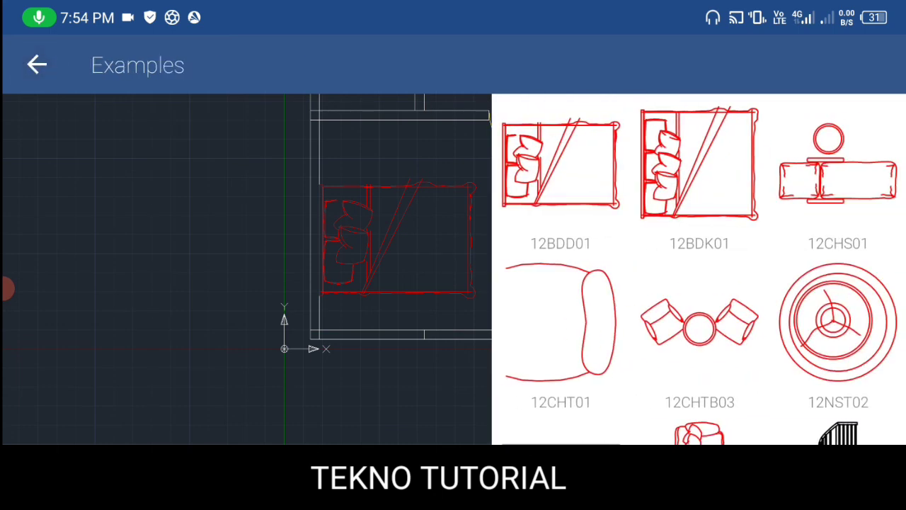
pyautogui.click(37, 65)
pyautogui.click(20, 67)
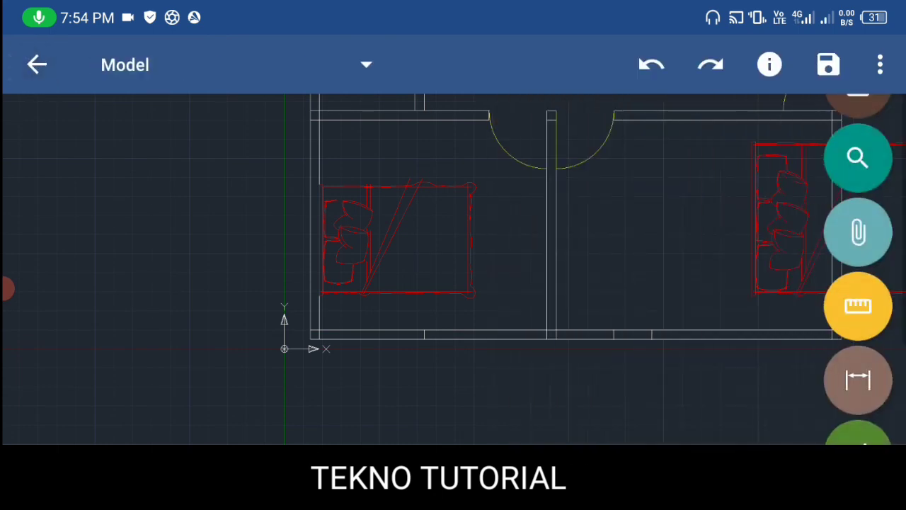
pyautogui.click(784, 205)
# Rotate the 12BDK01 bed 180° about a base point
pyautogui.click(880, 64)
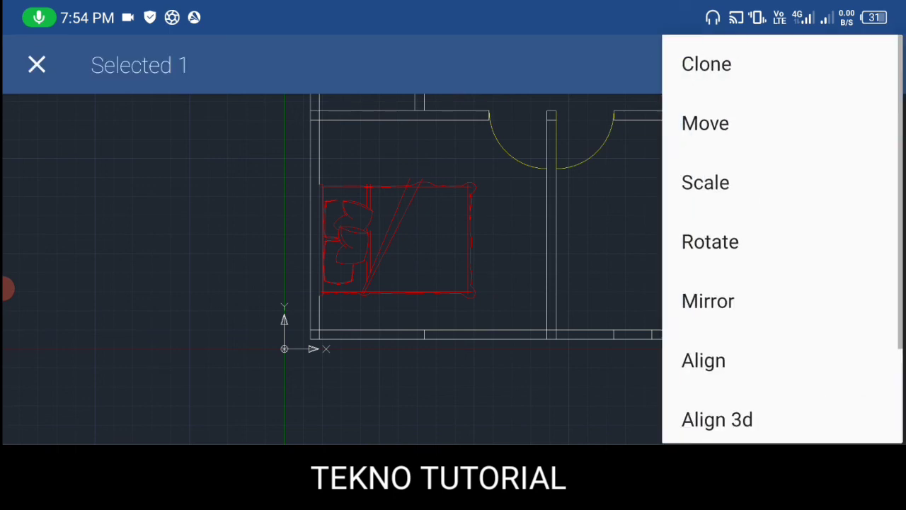
pyautogui.click(709, 242)
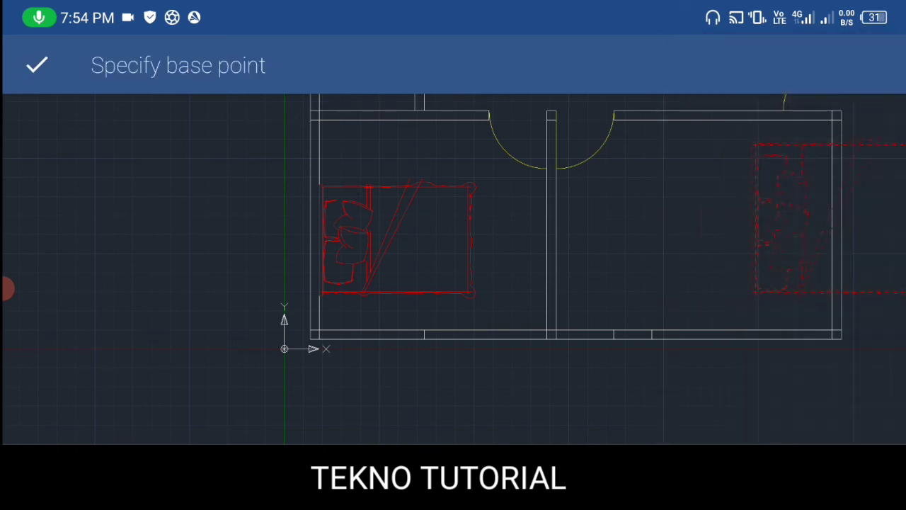
pyautogui.click(758, 204)
pyautogui.click(620, 203)
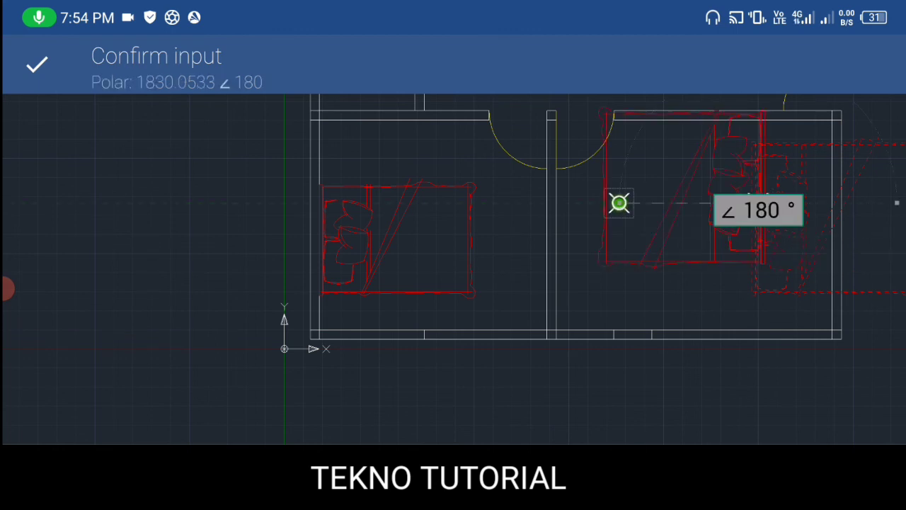
pyautogui.click(39, 83)
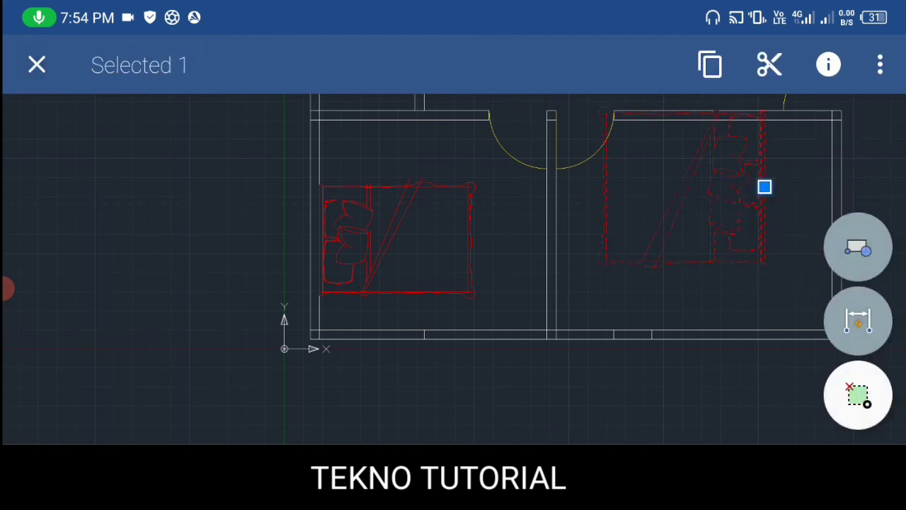
# Drag the bed's grip to push it flush against the lower-right room's right wall
pyautogui.click(121, 180)
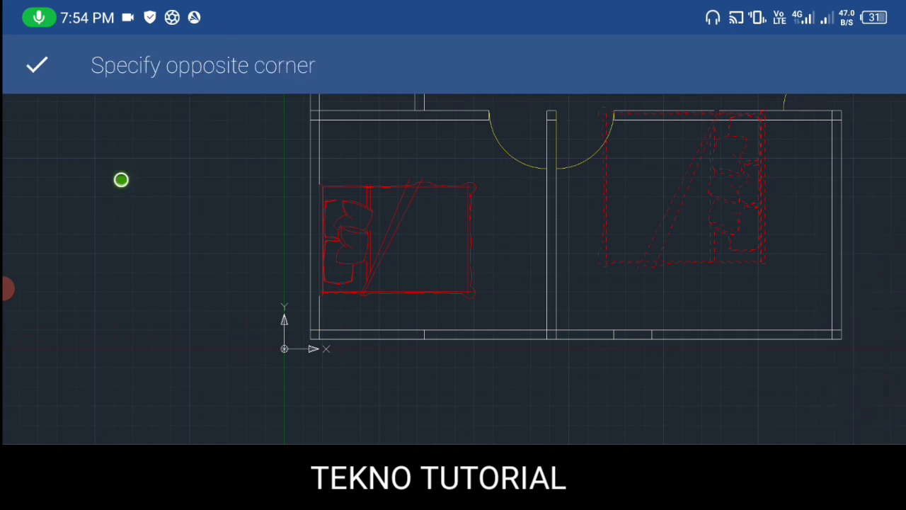
pyautogui.click(37, 65)
pyautogui.click(766, 187)
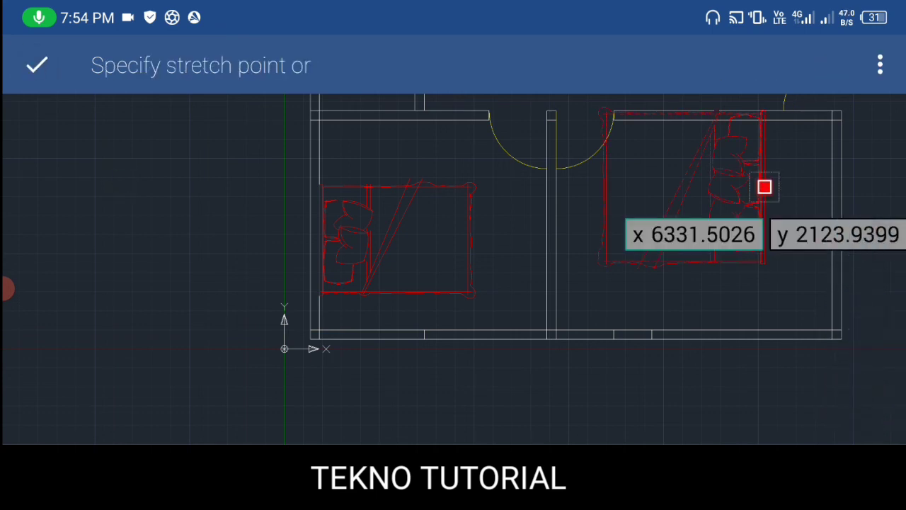
pyautogui.moveTo(829, 199); pyautogui.dragTo(614, 255, button='middle')
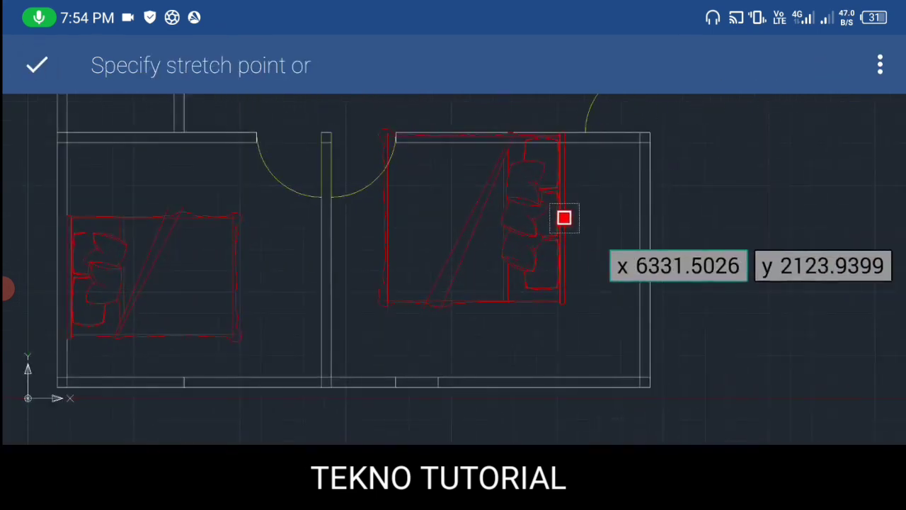
pyautogui.moveTo(603, 245); pyautogui.dragTo(668, 276)
pyautogui.click(37, 65)
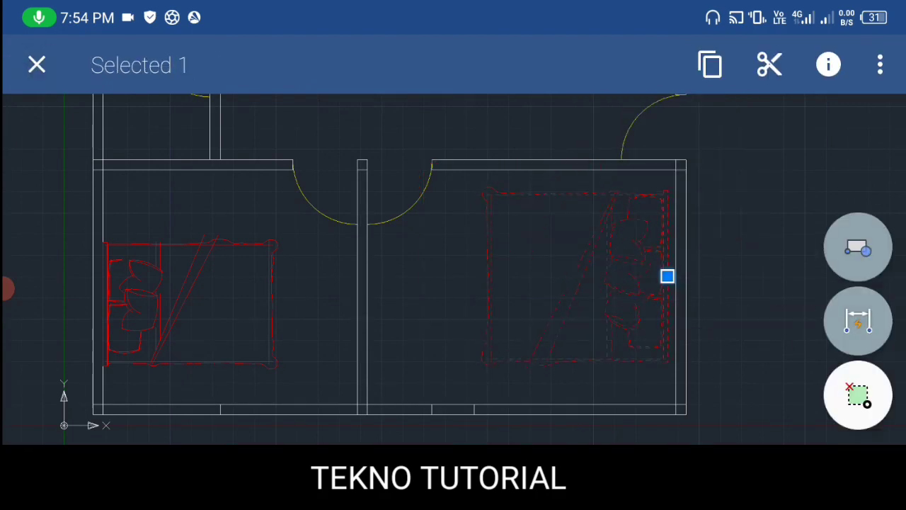
pyautogui.moveTo(758, 171)
pyautogui.mouseDown()
pyautogui.moveTo(688, 304)
pyautogui.moveTo(692, 374)
pyautogui.mouseUp()
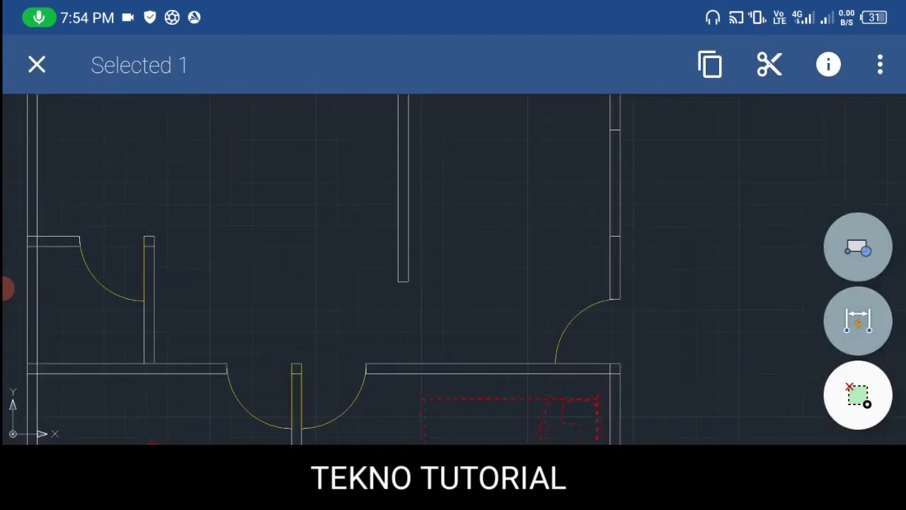
pyautogui.click(36, 65)
# Insert the 12SF7001 sofa block from Examples into the upper room
pyautogui.moveTo(880, 350); pyautogui.dragTo(882, 245)
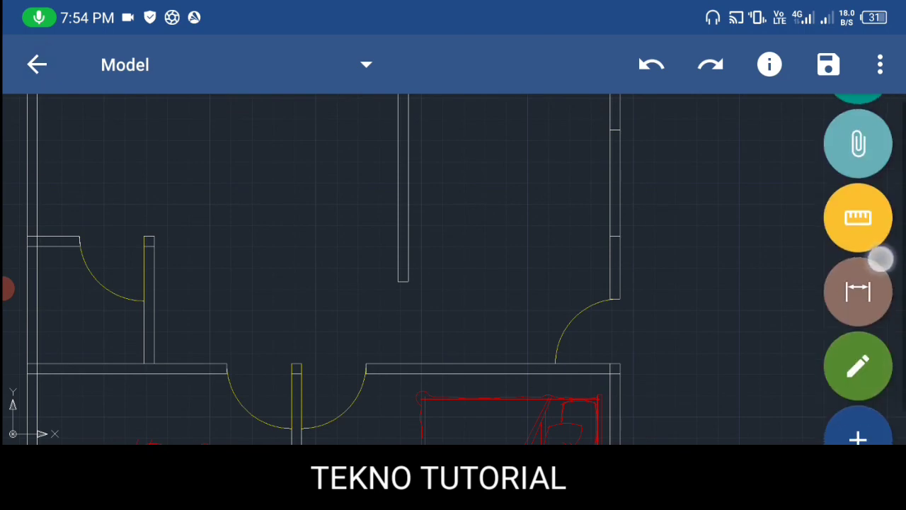
pyautogui.click(867, 339)
pyautogui.click(33, 75)
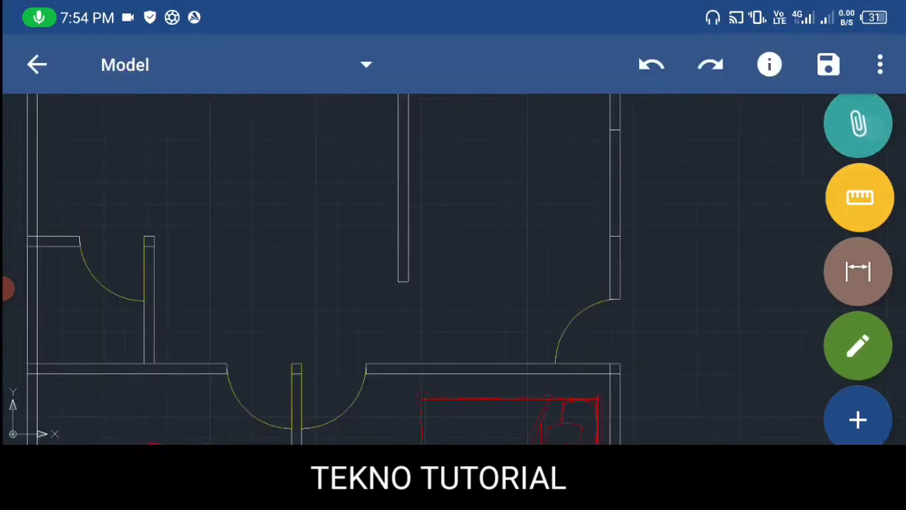
pyautogui.click(858, 419)
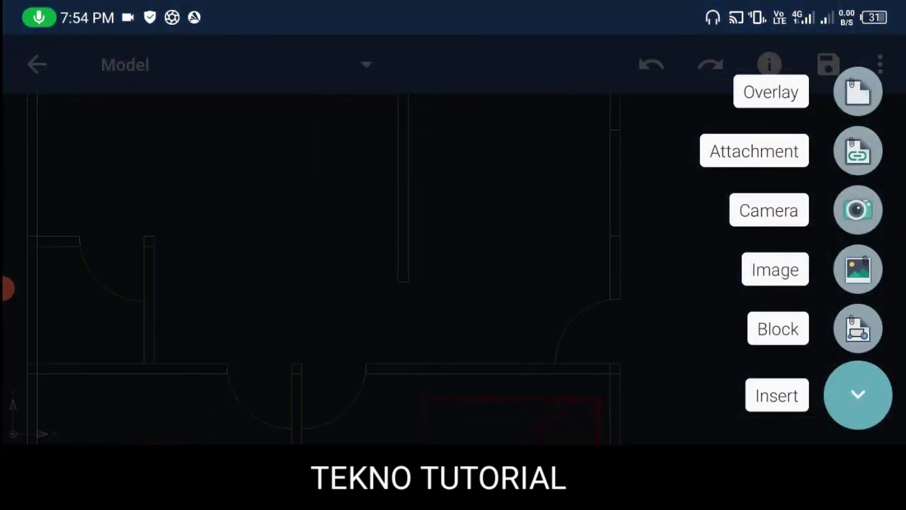
pyautogui.click(858, 329)
pyautogui.click(774, 261)
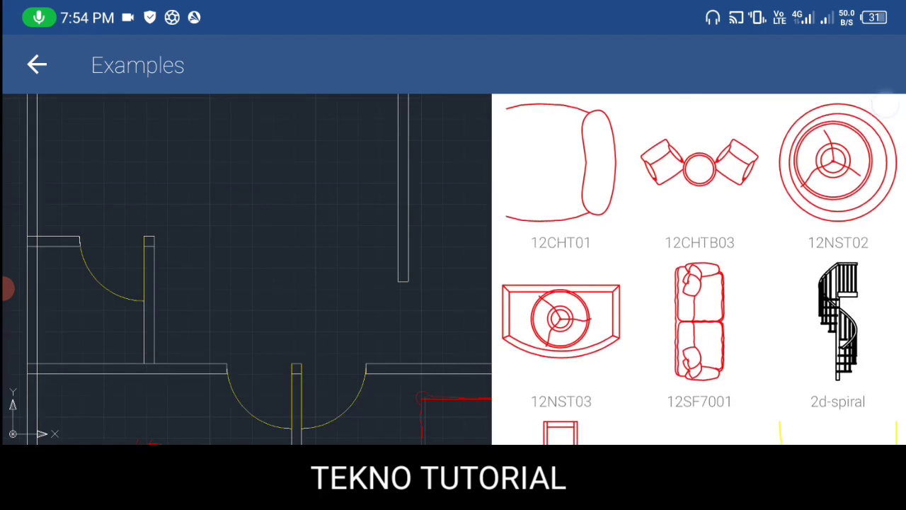
pyautogui.moveTo(835, 309); pyautogui.dragTo(836, 193)
pyautogui.click(700, 208)
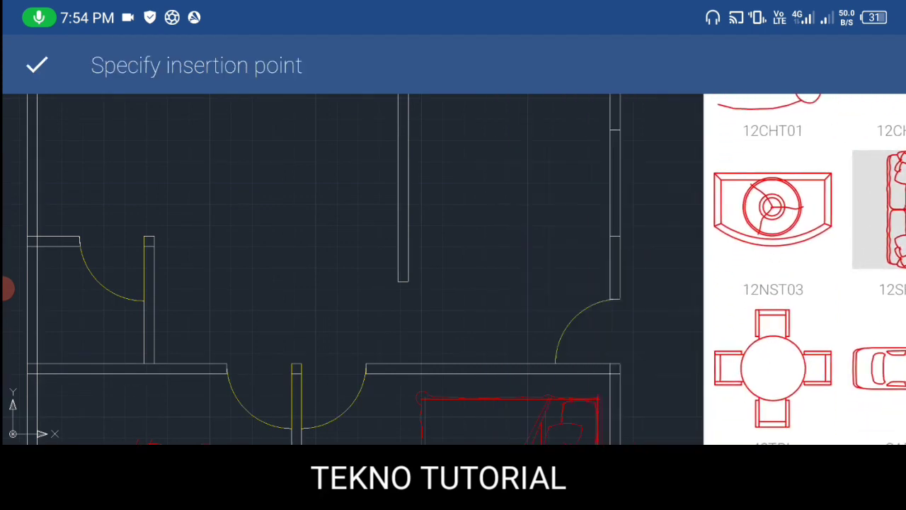
pyautogui.click(457, 164)
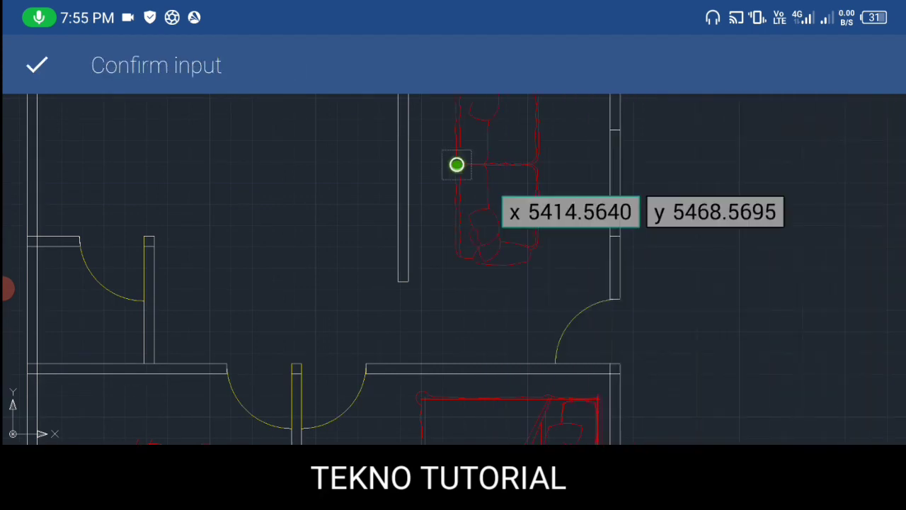
pyautogui.click(36, 68)
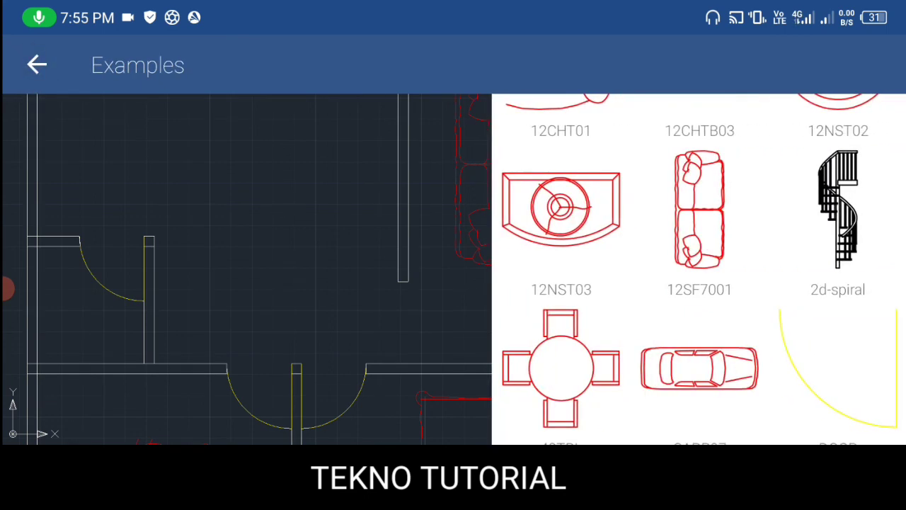
pyautogui.click(36, 63)
pyautogui.click(37, 65)
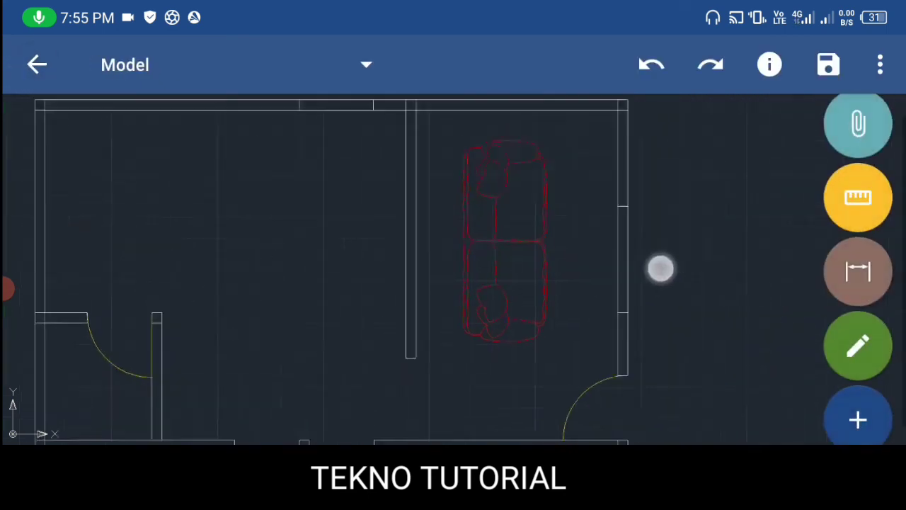
# Move the sofa left until it sits flush against the interior partition wall
pyautogui.moveTo(661, 268); pyautogui.dragTo(666, 290)
pyautogui.click(516, 288)
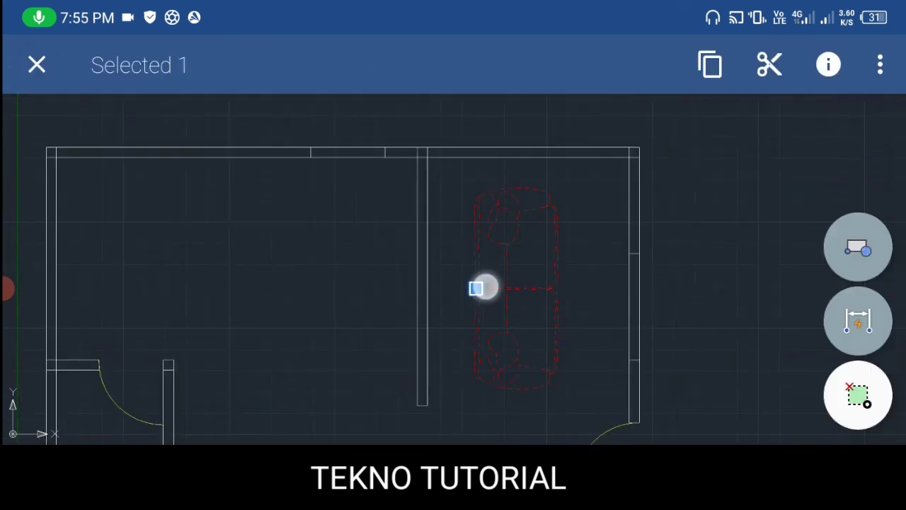
pyautogui.moveTo(483, 288); pyautogui.dragTo(453, 287)
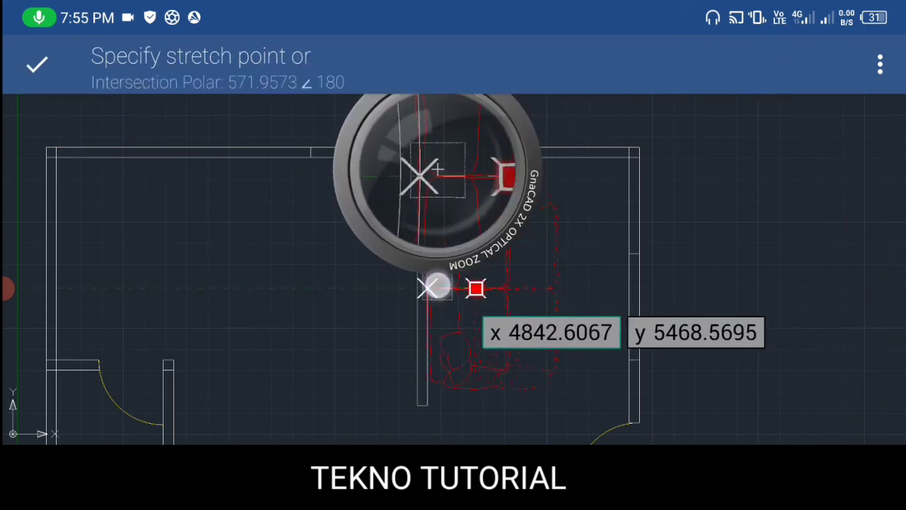
pyautogui.moveTo(454, 287); pyautogui.dragTo(427, 288)
pyautogui.click(21, 79)
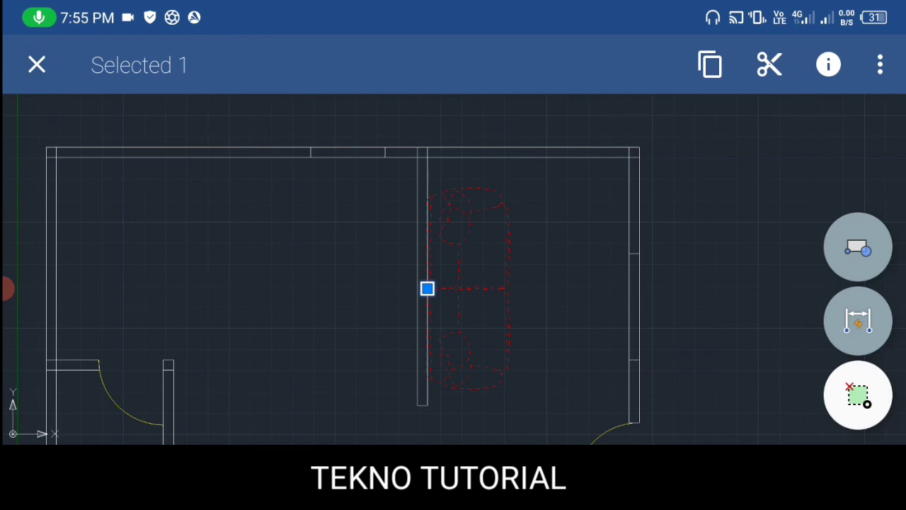